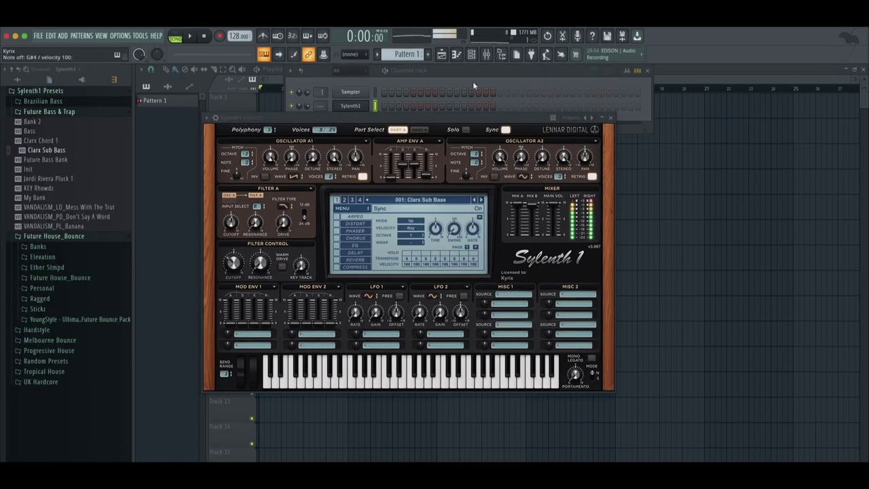
Step: Close the Sylenth1 window and open the channel's piano roll for Pattern 1
left_click(489, 81)
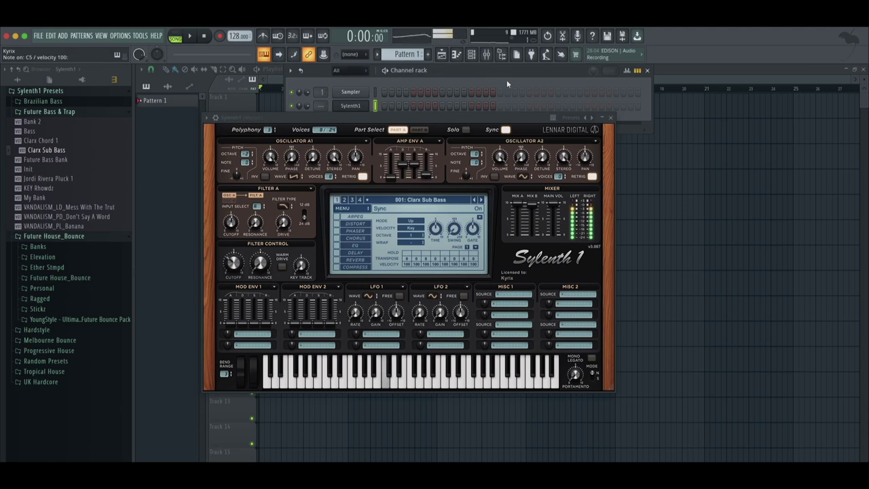
left_click(610, 119)
key("F7")
key("space")
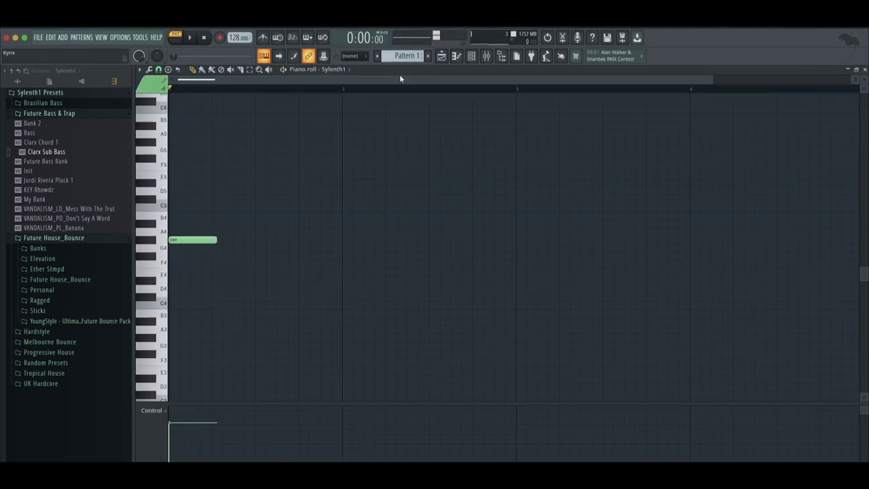
Step: Move the first note to C5 and resize it to fill the first half of bar 1
key("space")
left_click_drag(214, 239, 380, 240)
left_click_drag(258, 240, 255, 204)
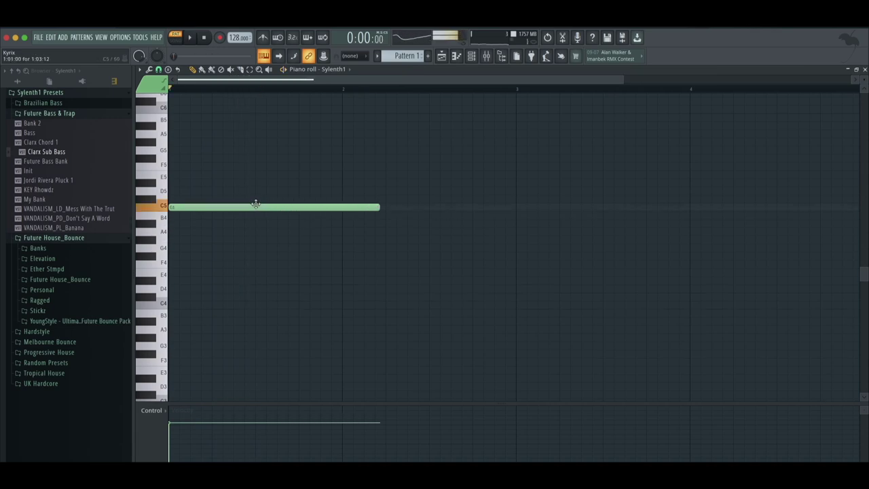
key("space")
left_click_drag(280, 209, 256, 208)
key("space")
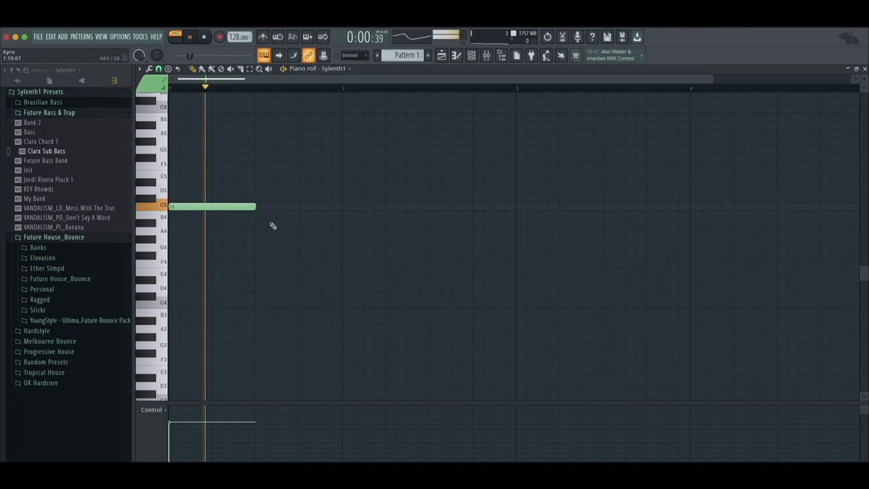
Step: Add a G#4 note directly after the C5 note in bar 1 and shorten it to six steps, auditioning the pattern
key("space")
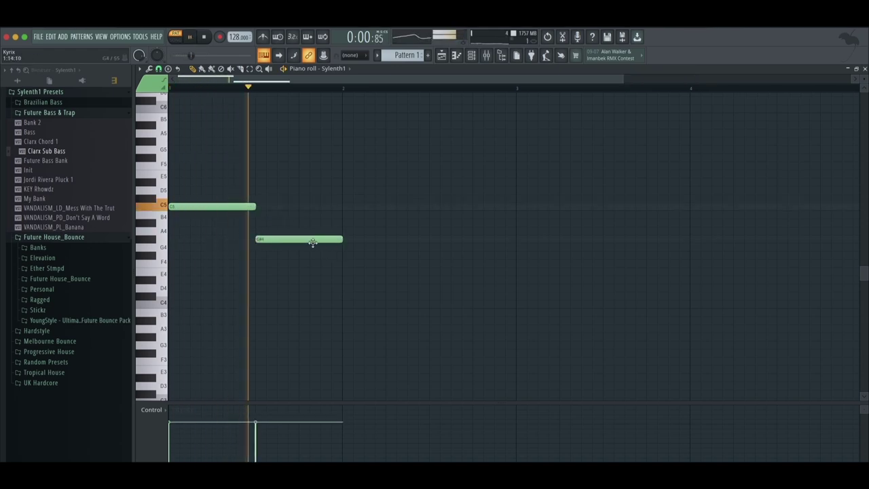
key("space")
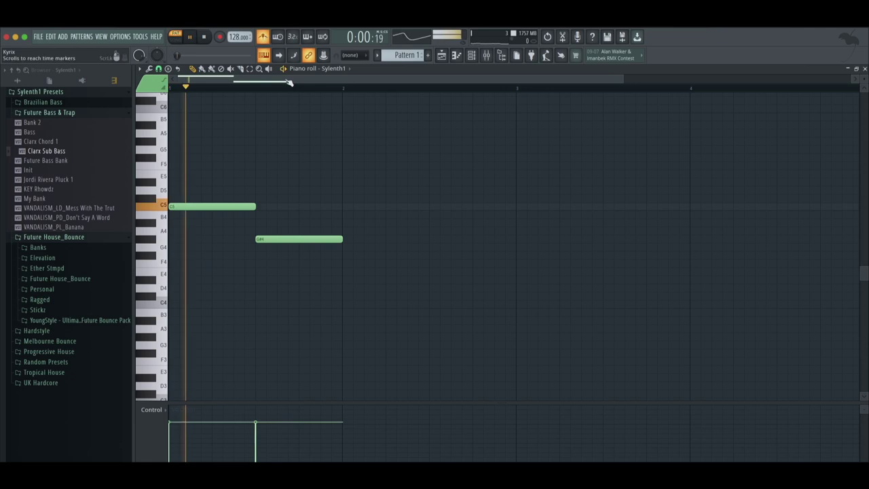
key("space")
right_click(266, 240)
key("space")
left_click(234, 240)
key("space")
key("space")
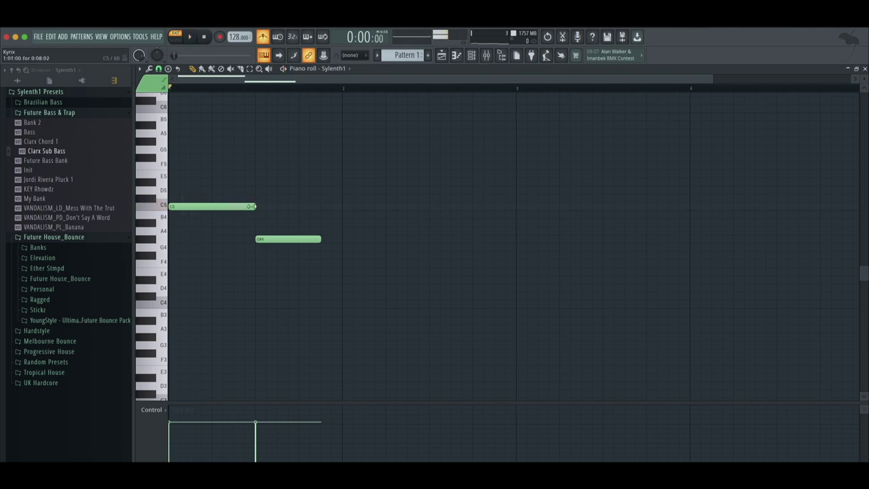
Step: Lower the second note to G4 and try a short G#4 note on the last beat of bar 1
key("space")
mouse_move(294, 241)
left_mouse_down()
mouse_move(295, 263)
mouse_move(297, 248)
left_mouse_up()
left_click(303, 240)
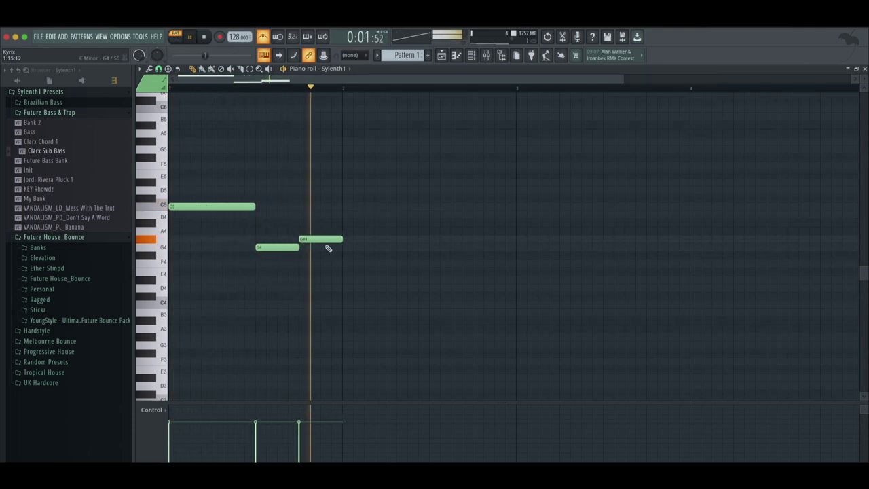
right_click(327, 240)
key("space")
Step: Lengthen the G4 note to six steps and add a G#4 note after it that extends to the start of bar 3
key("space")
left_click_drag(330, 249, 322, 247)
left_click(330, 239)
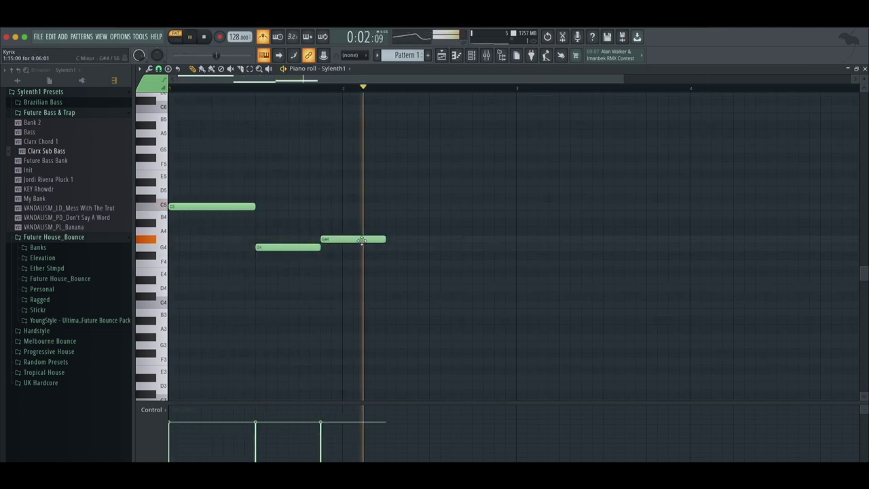
left_click_drag(383, 242, 514, 243)
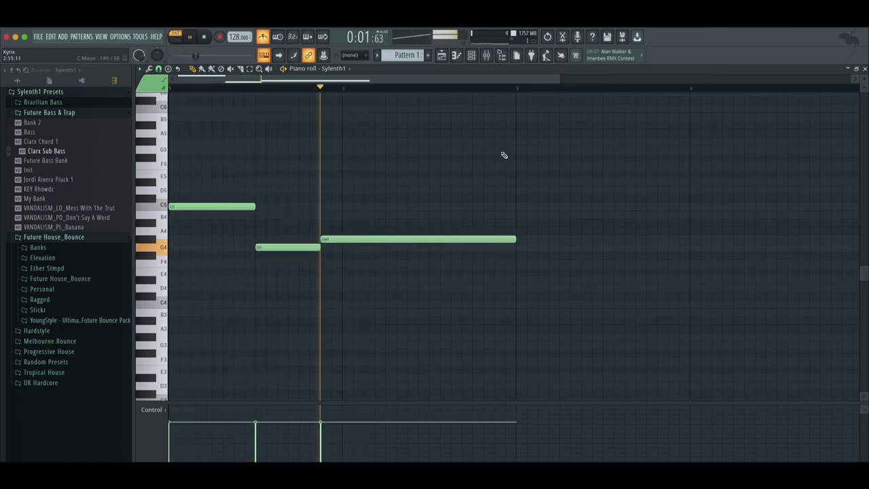
scroll(561, 81, "down", 3)
key("space")
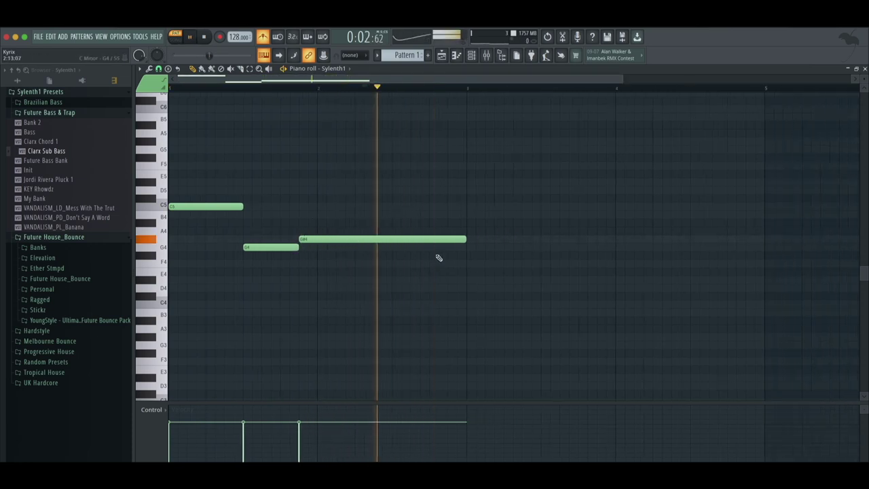
Step: Add a half-bar F4 note at the start of bar 3 and a half-bar G4 note right after it
left_click(469, 264)
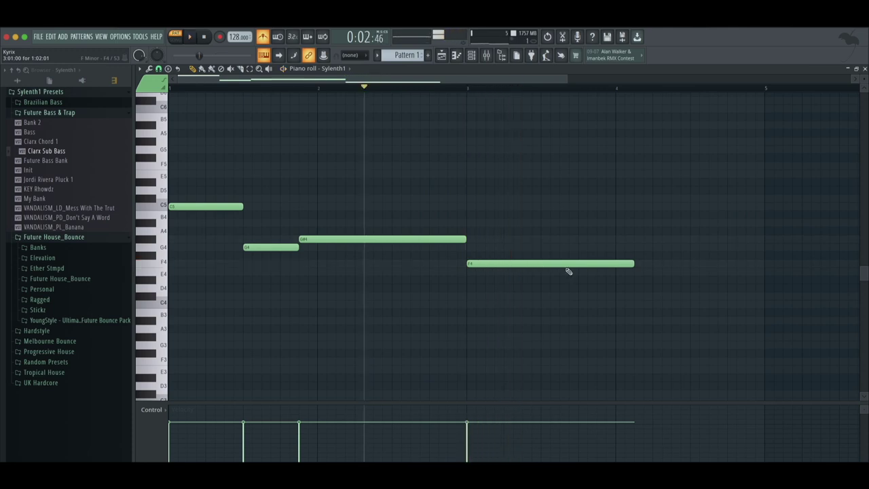
left_click_drag(634, 265, 579, 267)
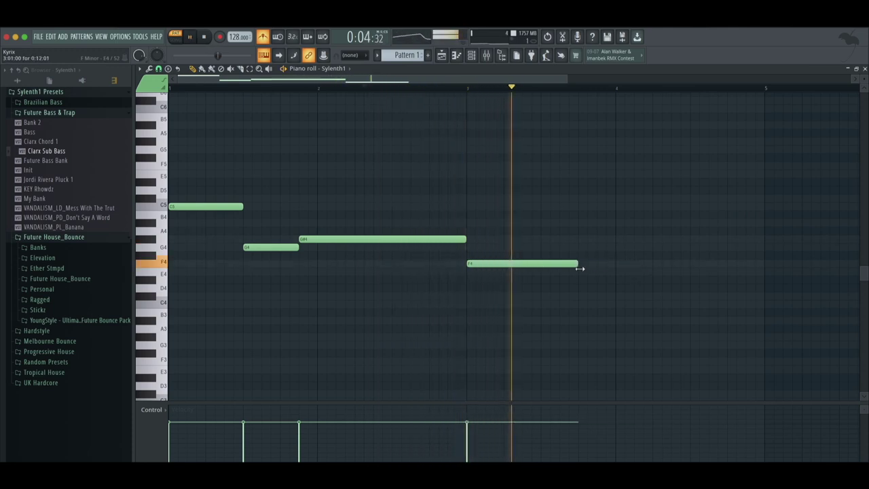
left_click(543, 248)
left_click_drag(567, 248, 568, 238)
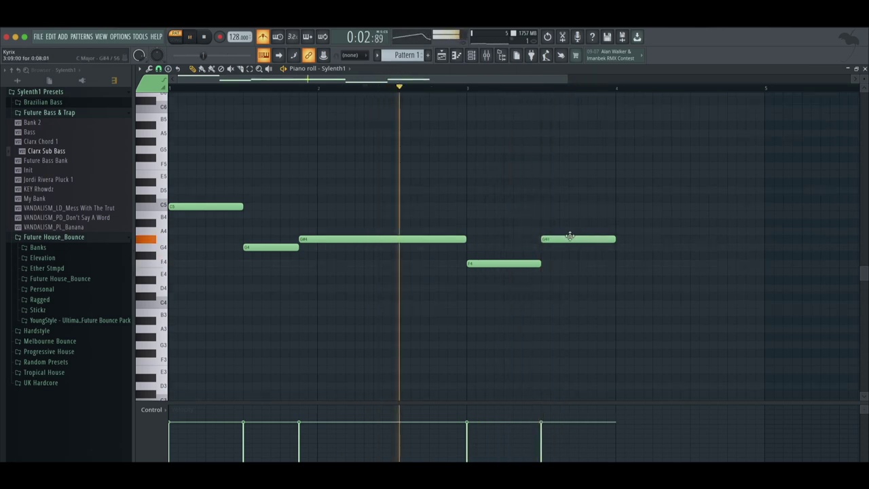
left_click_drag(586, 242, 588, 247)
Step: Add a long G#4 note after the bar 3 G4 note, with the G4 shortened to six steps and the G#4 starting where it ends
left_click(619, 239)
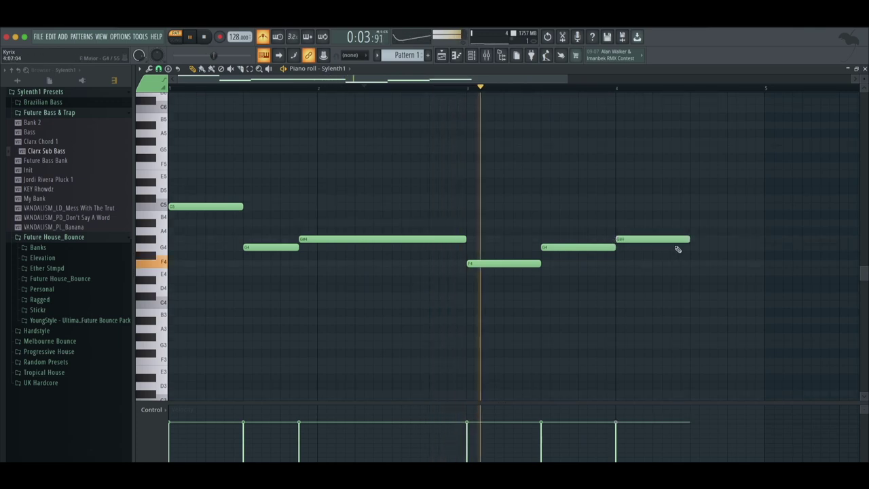
left_click_drag(686, 240, 732, 254)
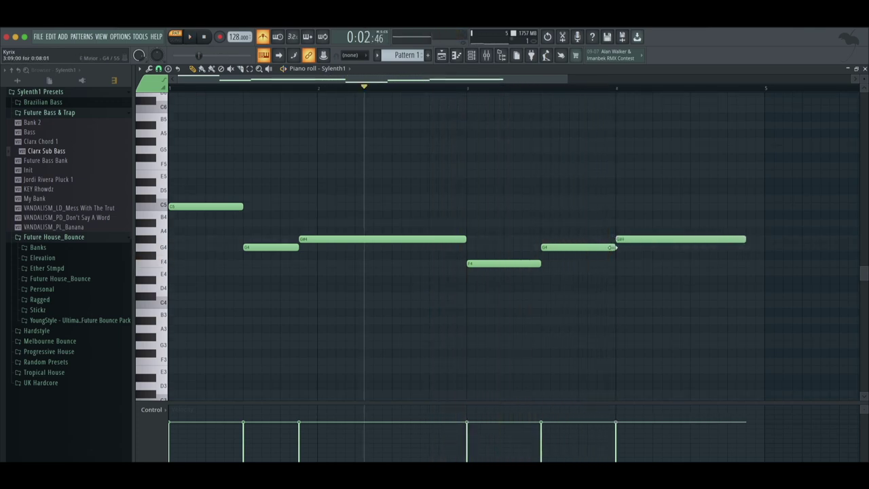
key("space")
left_click_drag(626, 241, 608, 243)
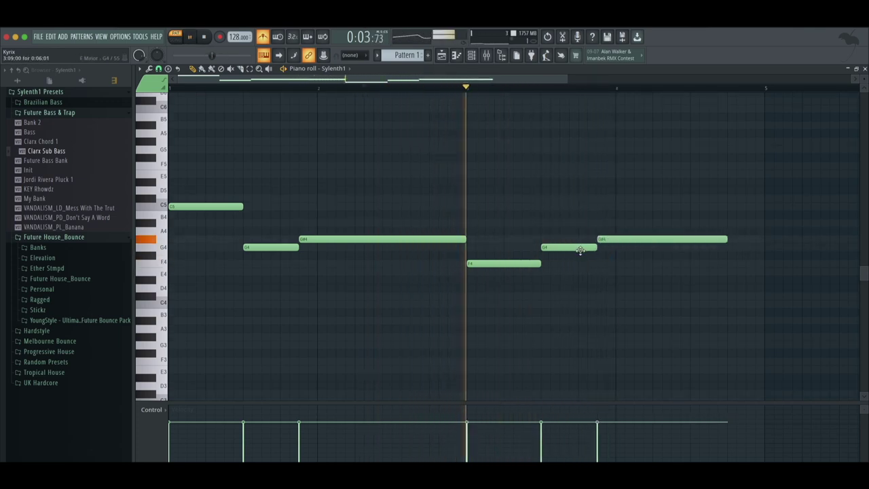
Step: Raise the last note to A#4 and extend it to the start of bar 5
key("space")
key("space")
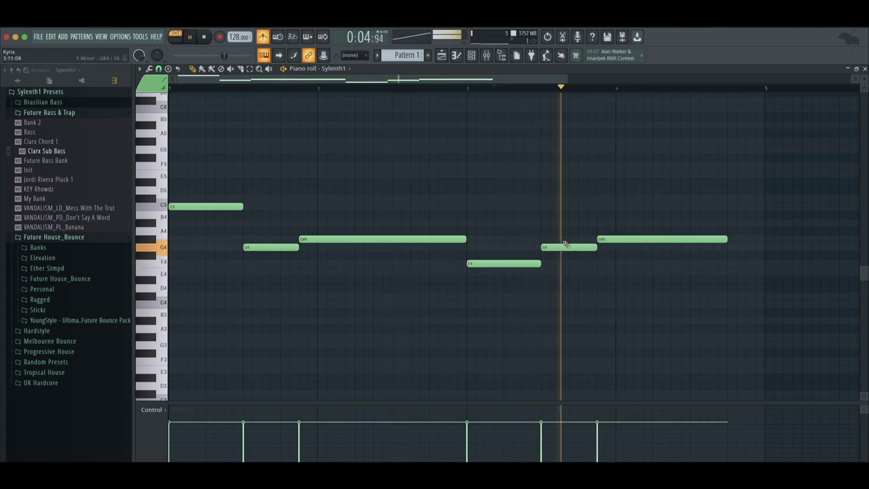
left_click_drag(595, 244, 605, 225)
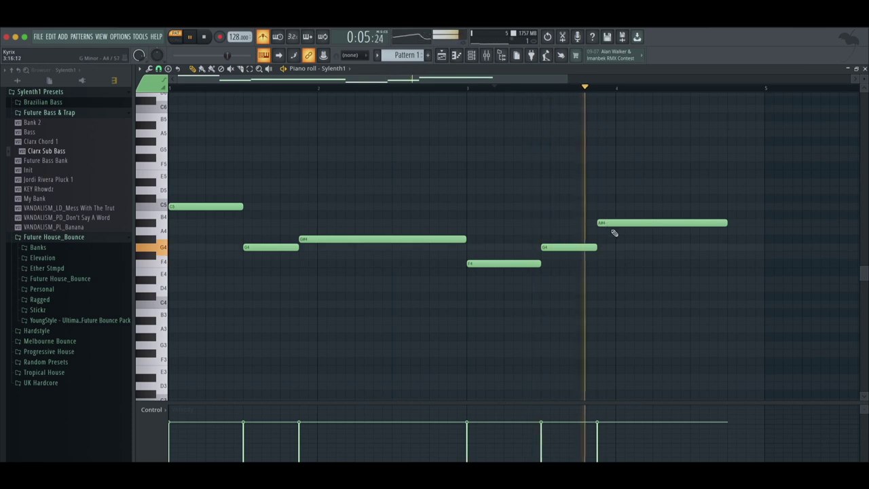
left_click_drag(728, 223, 763, 224)
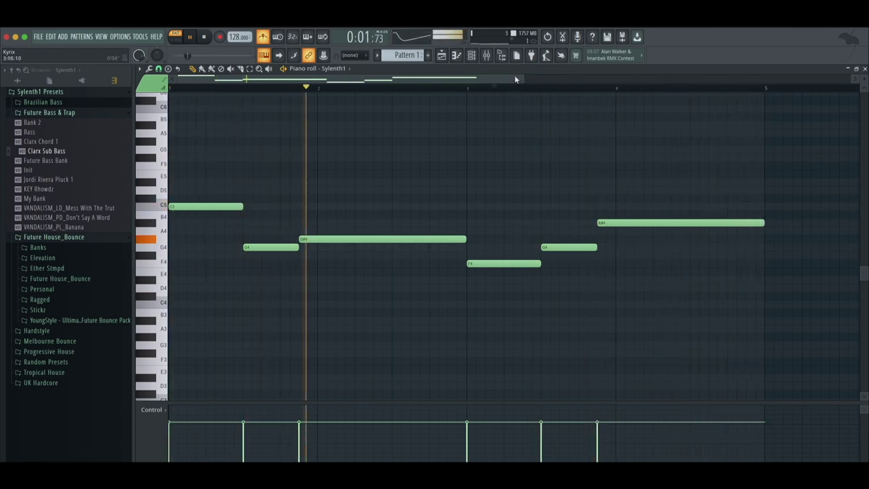
Step: Show the channel rack and rename the pattern as Sub
left_click(471, 56)
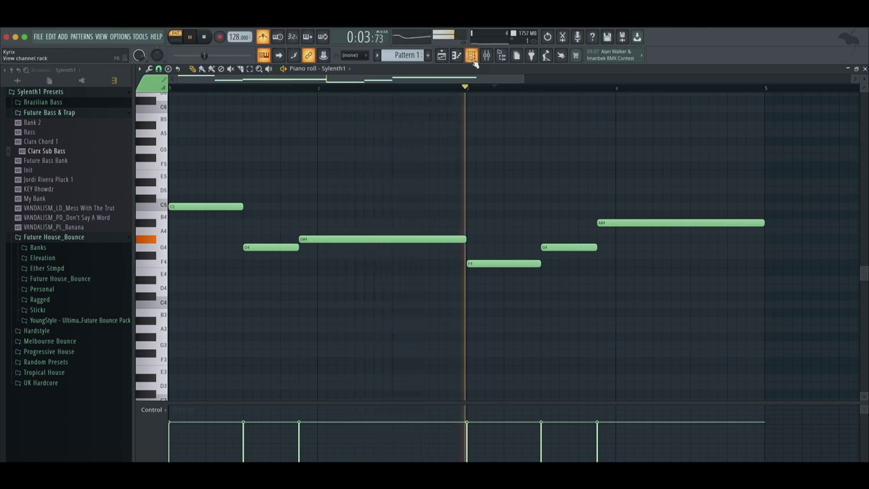
left_click(473, 60)
key("F2")
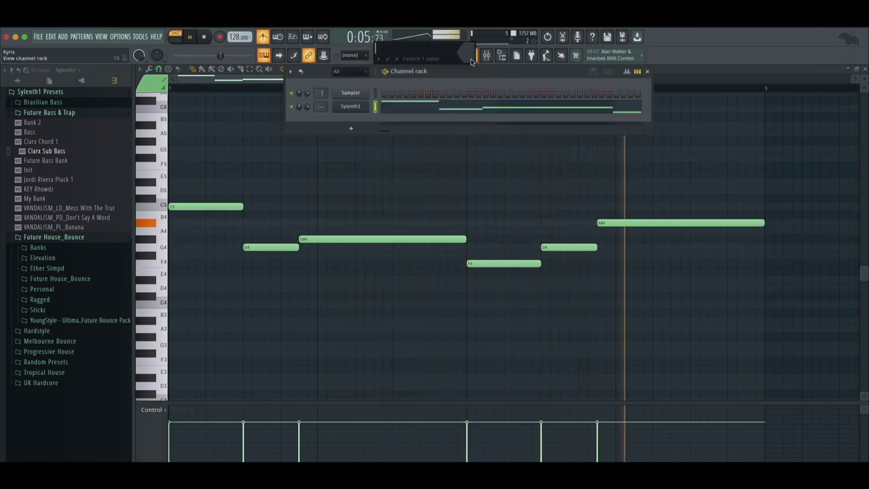
type("Sub")
key("Return")
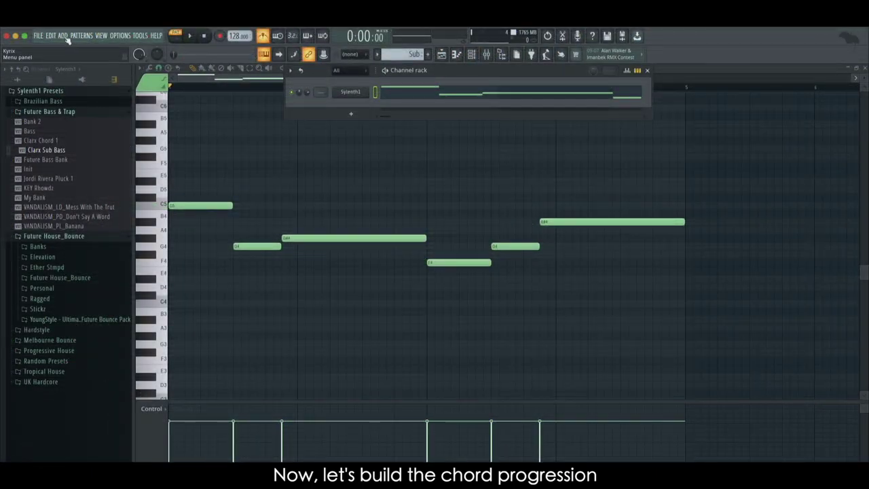
Step: Add a second Sylenth1 channel with the Plucky Chords preset and copy the sub bass notes into it
left_click(64, 36)
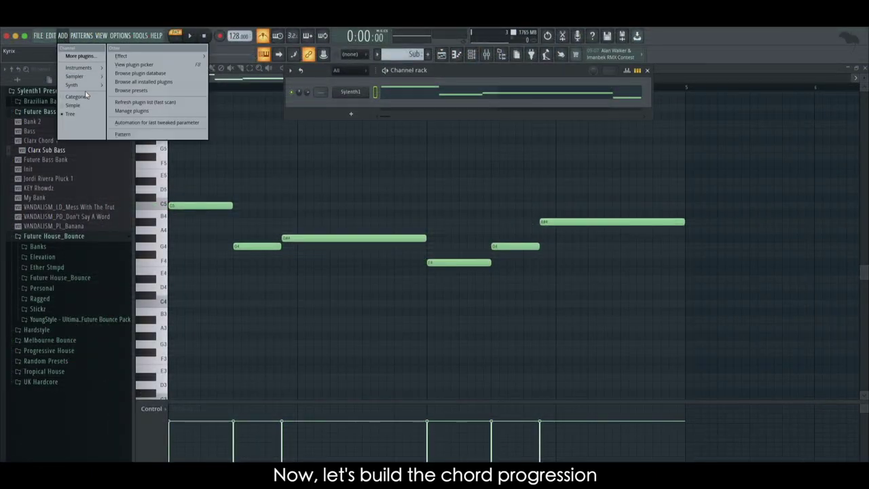
left_click_drag(137, 120, 340, 120)
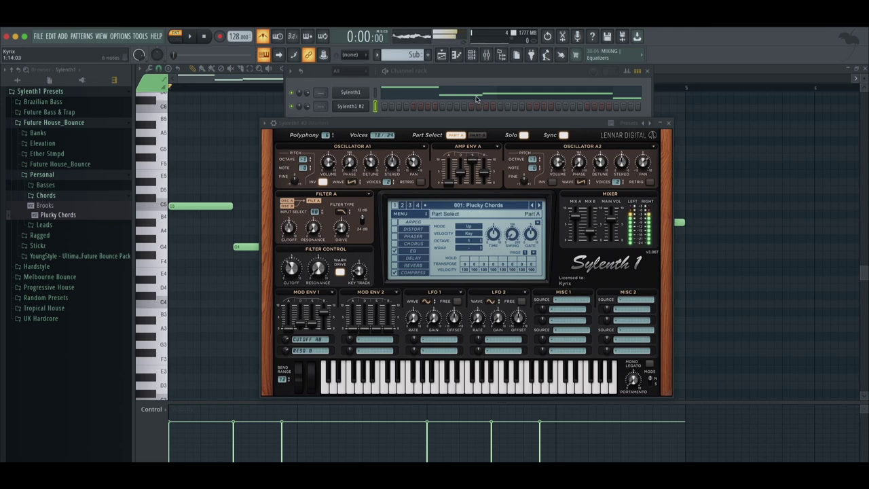
left_click(375, 93)
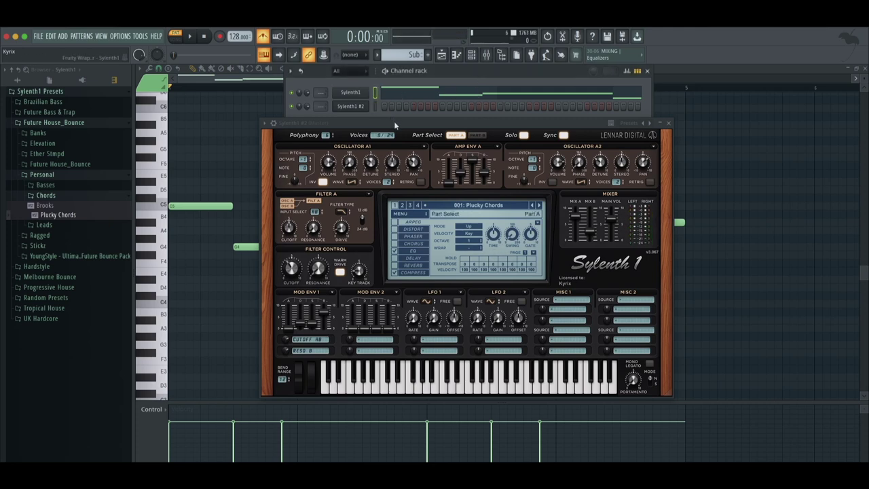
left_click(375, 106)
key("ctrl+v")
left_click(668, 124)
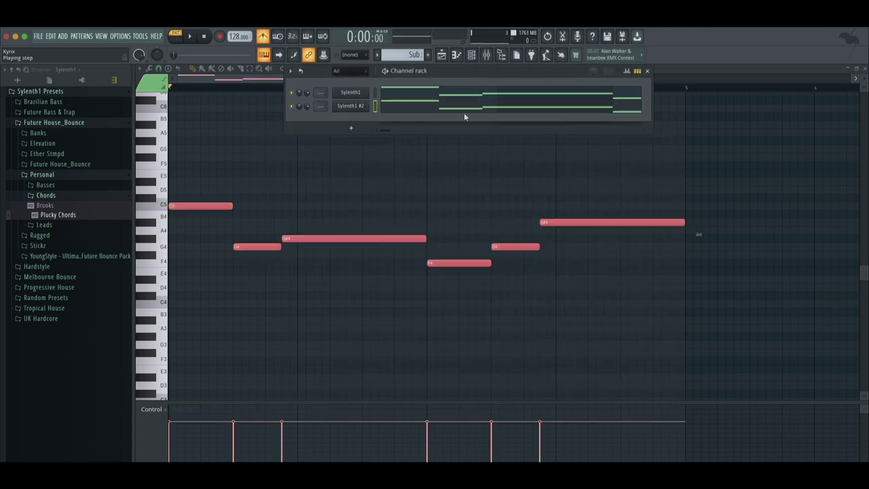
Step: Play the pattern and open the piano roll of the Sylenth1 #2 channel
right_click(362, 109)
key("Escape")
key("space")
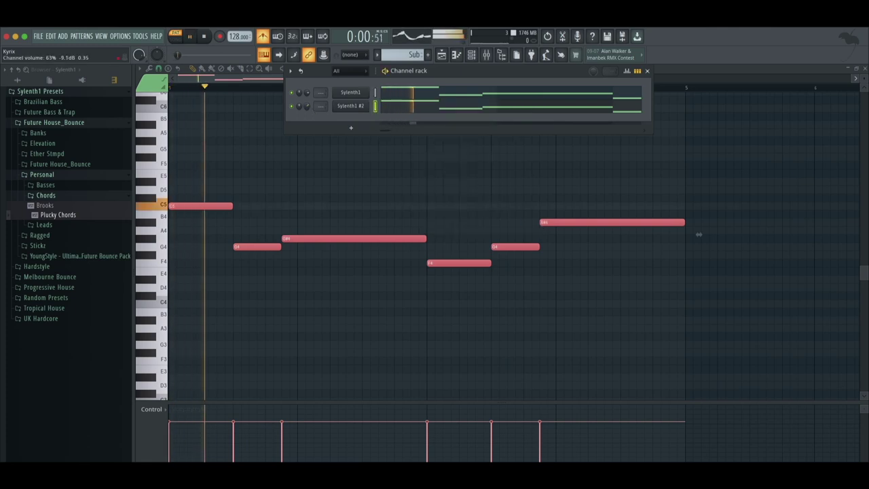
right_click(362, 106)
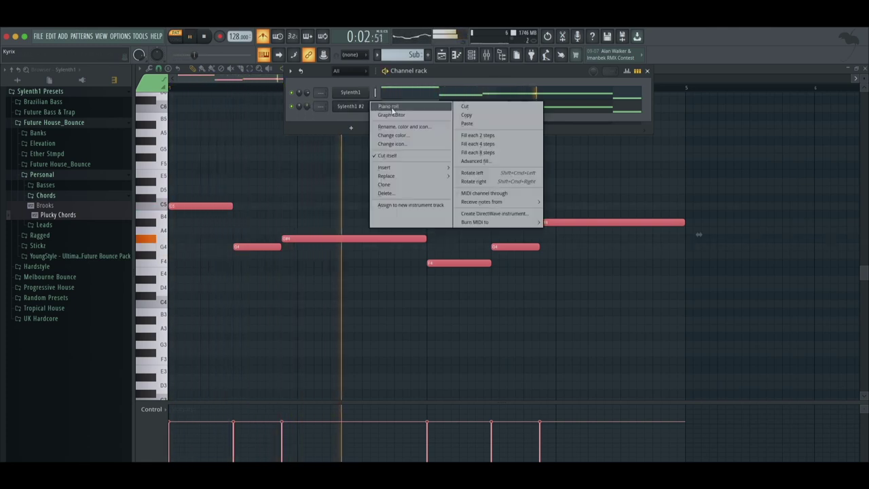
left_click(384, 98)
left_click(501, 54)
right_click(367, 105)
left_click(385, 106)
right_click(367, 105)
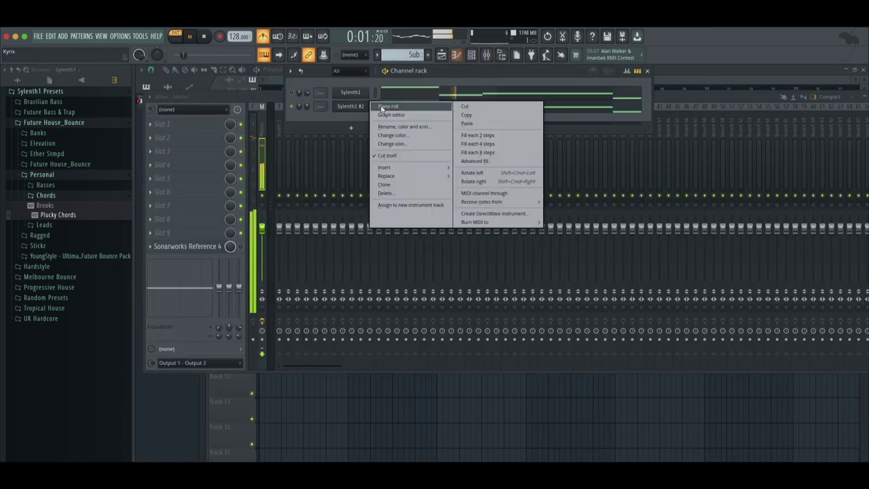
left_click(385, 106)
Step: Duplicate all notes a fifth above the originals, starting at G5, and add another copy as a middle voice starting at E5
key("space")
key("space")
key("ctrl+a")
key("space")
key("ctrl+c")
key("ctrl+v")
left_click_drag(191, 206, 186, 146)
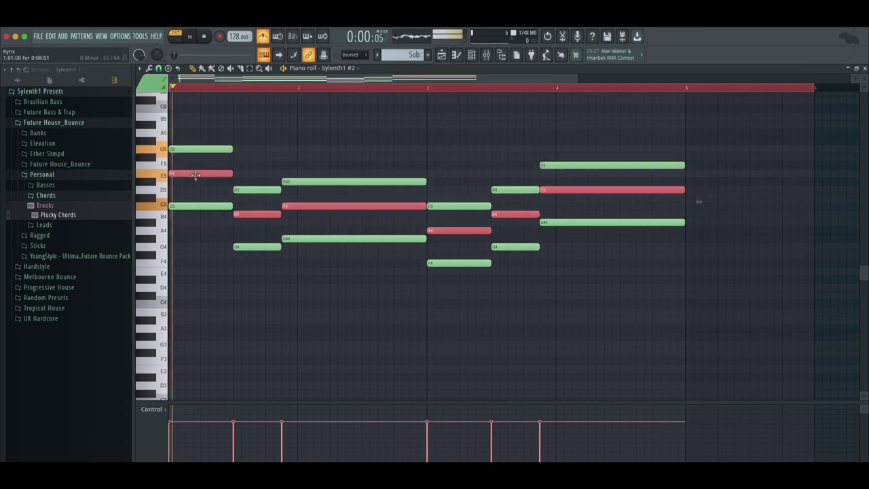
Step: Lower the middle notes of the first three faulty chords by a semitone: D#5 in the first, A#4 in the second, G#4 in the F4 chord
left_click(246, 171)
key("space")
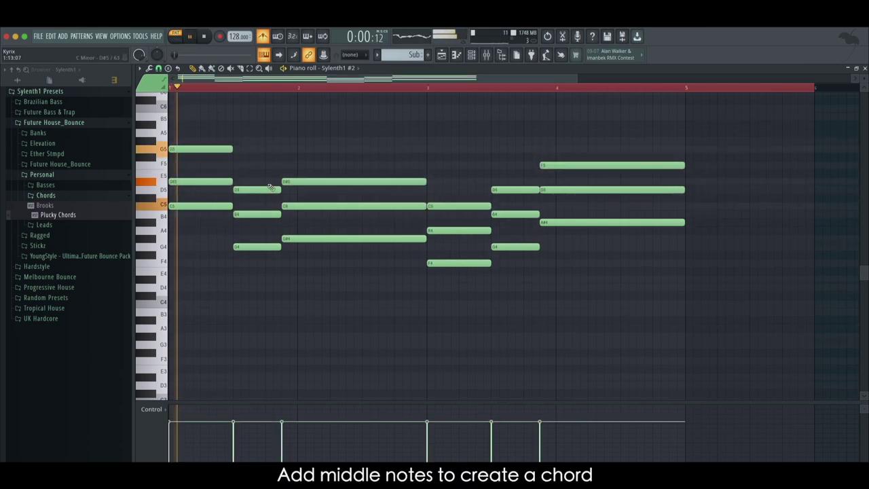
left_click_drag(262, 214, 258, 222)
key("space")
key("space")
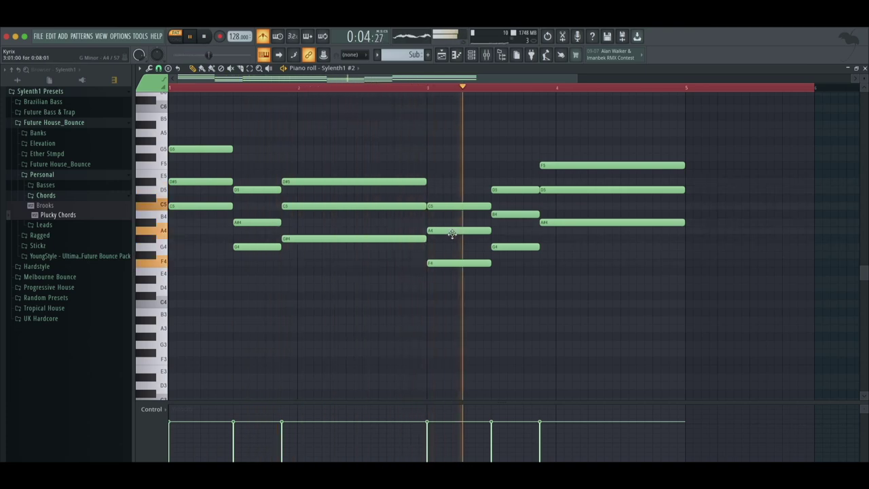
key("space")
left_click_drag(452, 234, 451, 242)
Step: Raise all chord notes by one octave and play the progression
key("ctrl+Up")
key("space")
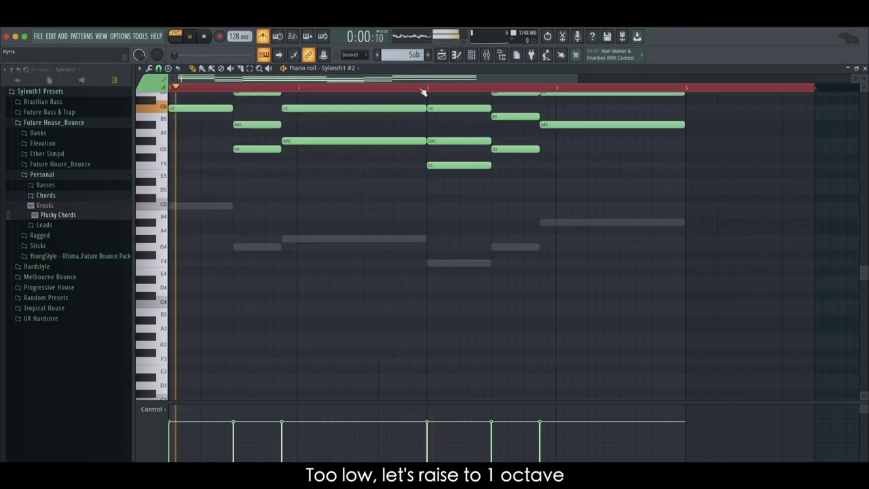
scroll(261, 252, "up", 5)
scroll(349, 259, "down", 3)
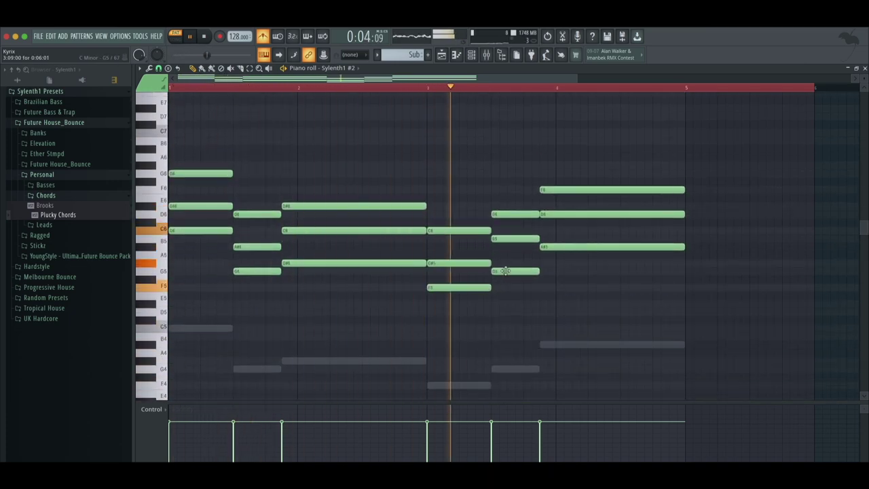
Step: Lower the middle note of the fifth chord to A#5 and play the progression
key("space")
left_click_drag(511, 238, 511, 247)
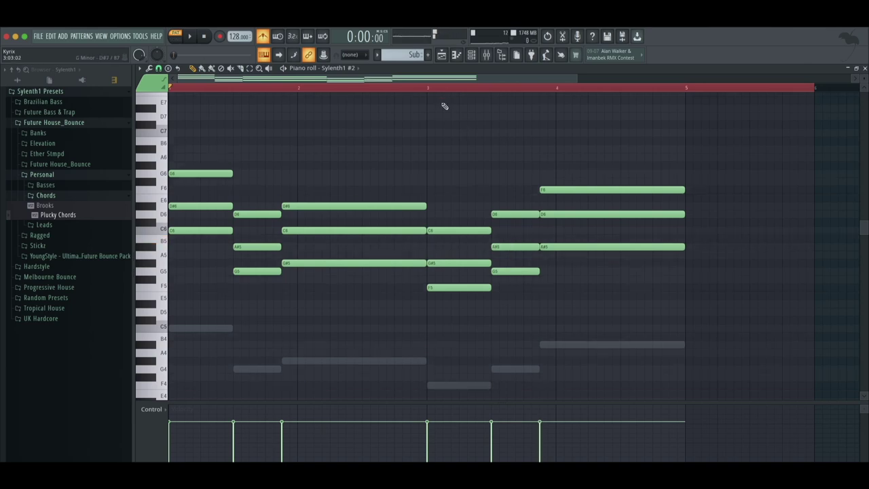
key("space")
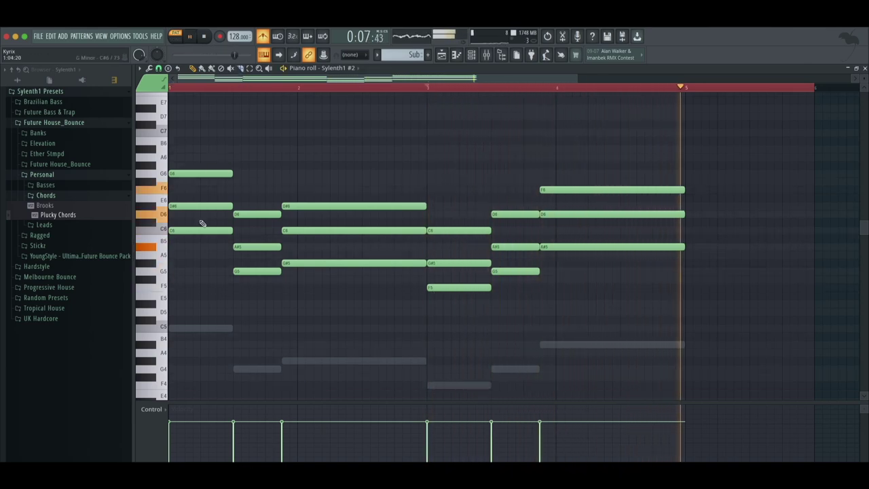
key("space")
Step: Add a bass note at C5 beneath the first chord, matching the chord's length, and listen to it
left_click_drag(202, 305, 175, 338)
left_click_drag(186, 345, 182, 352)
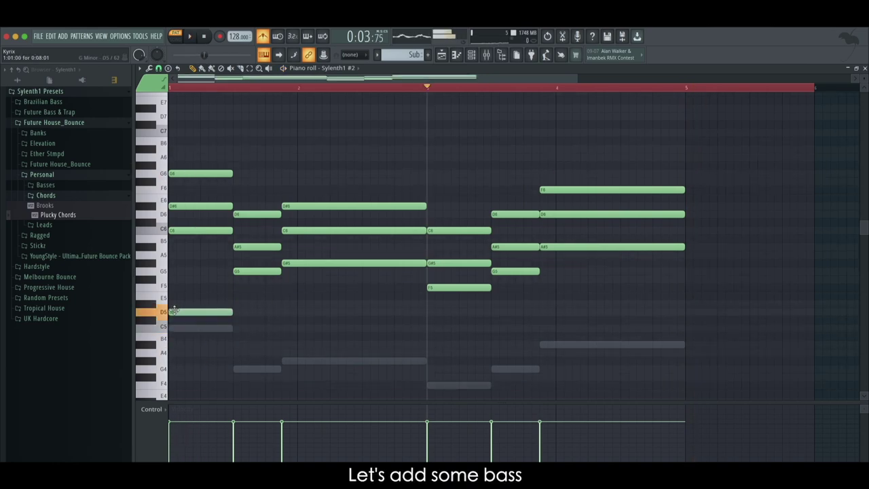
left_click_drag(174, 313, 172, 269)
key("space")
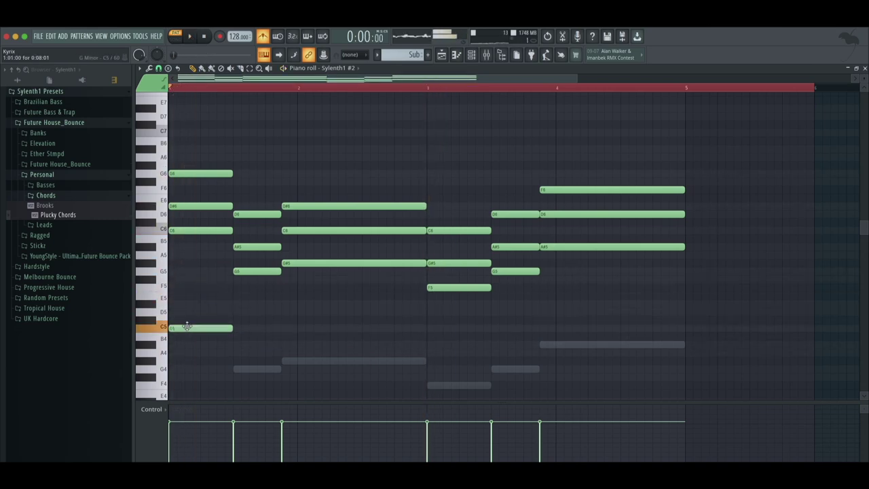
Step: Copy the root notes of the remaining five chords one octave lower, starting at G4, and play the progression
left_click(231, 353)
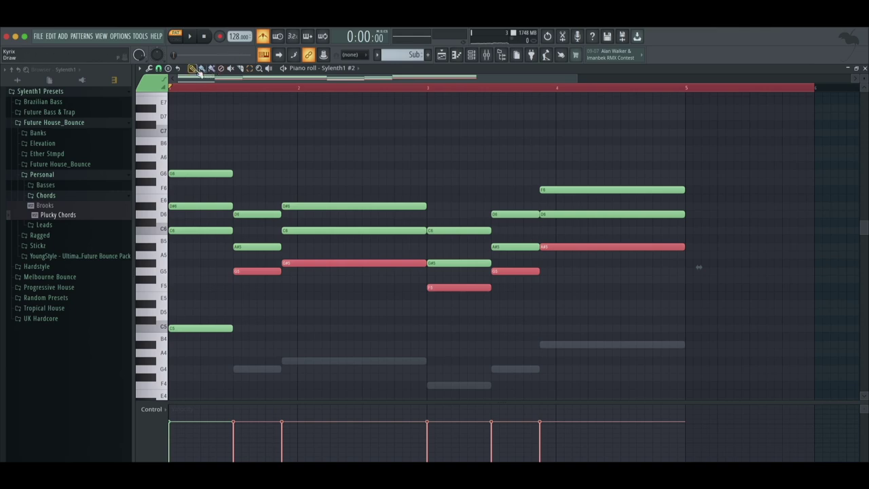
left_click_drag(257, 274, 256, 370)
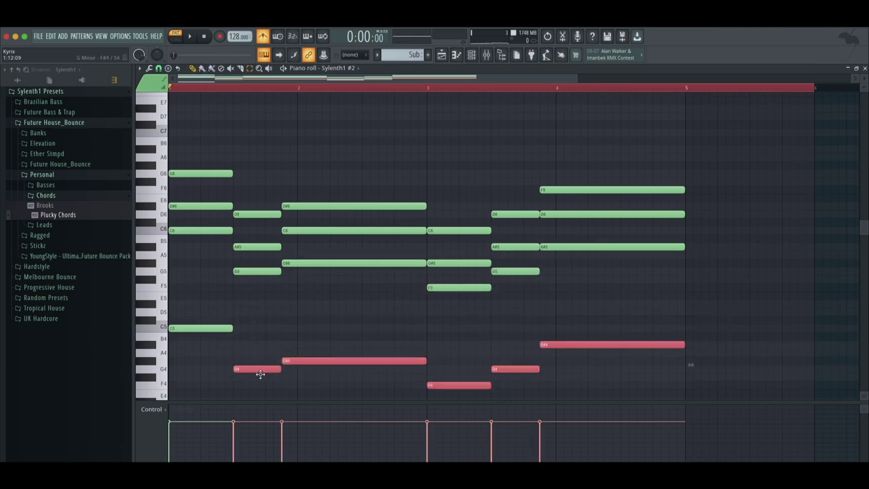
key("space")
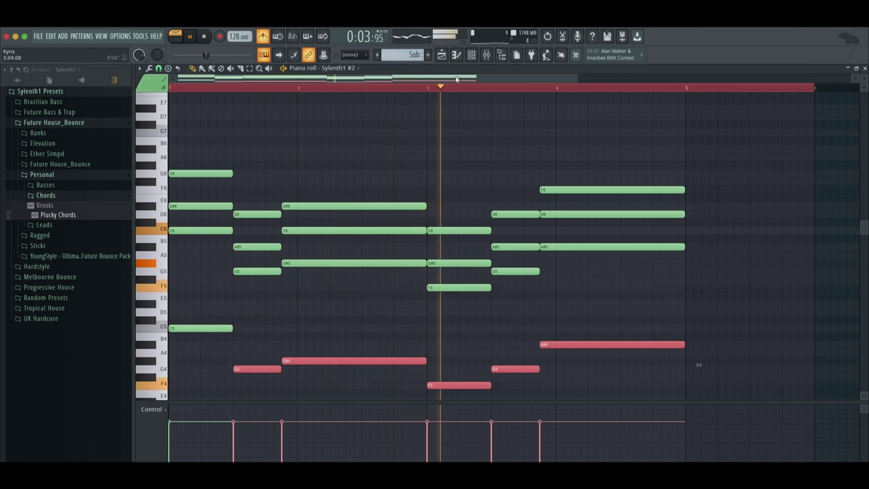
Step: Inspect the filter cutoff of the Sylenth1 #2 plugin during playback and close the plugin
left_click(473, 57)
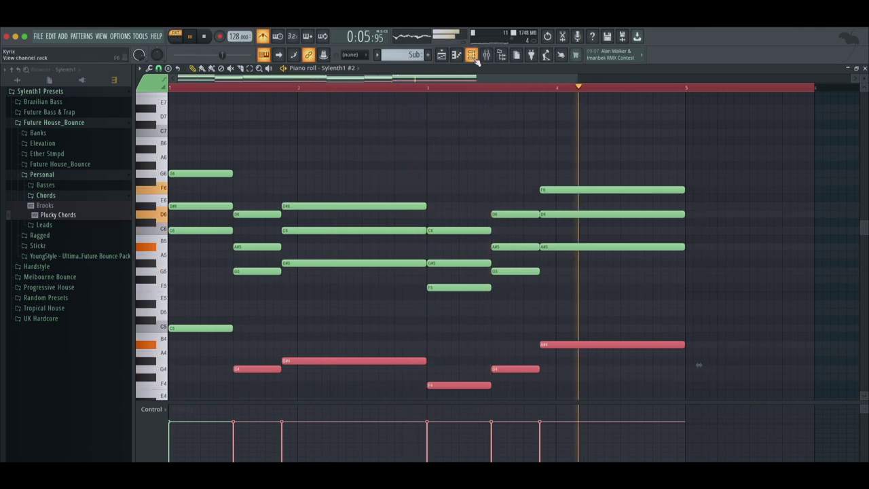
left_click(363, 108)
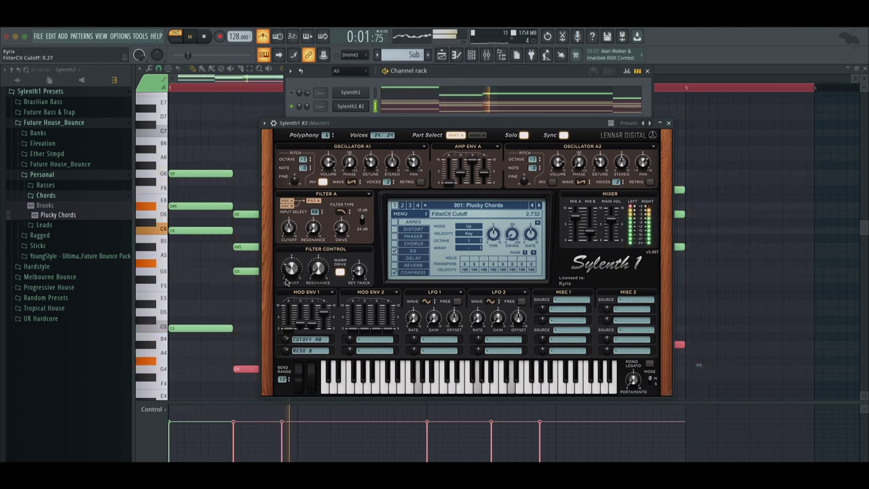
left_click(750, 256)
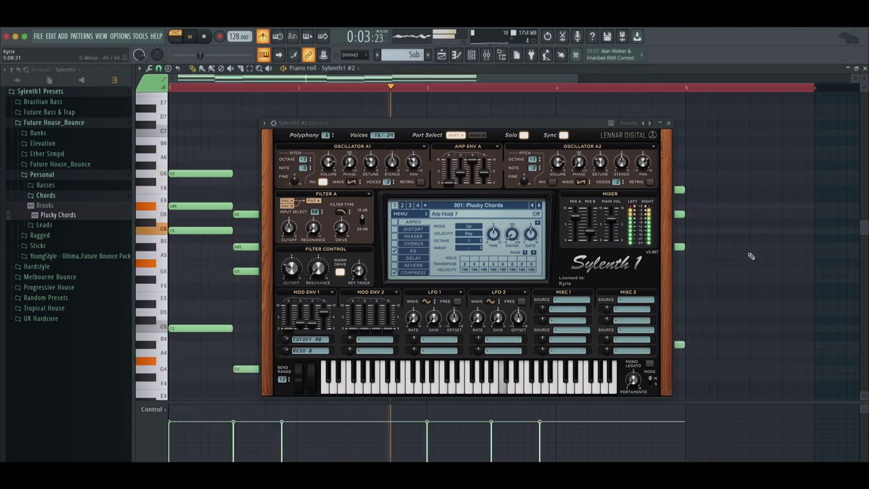
left_click(674, 136)
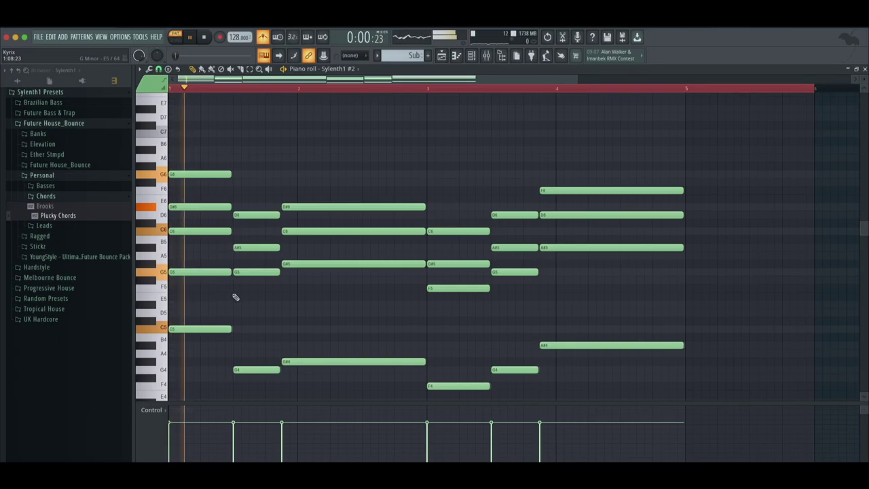
Step: Add a D5 fill note to the second chord and trim it to the chord's length
left_click(234, 297)
key("space")
left_click_drag(252, 311, 253, 319)
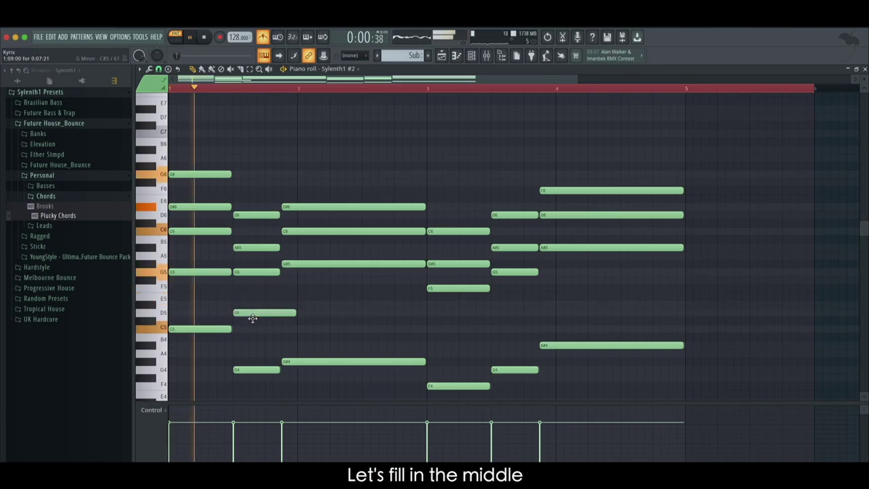
key("space")
key("space")
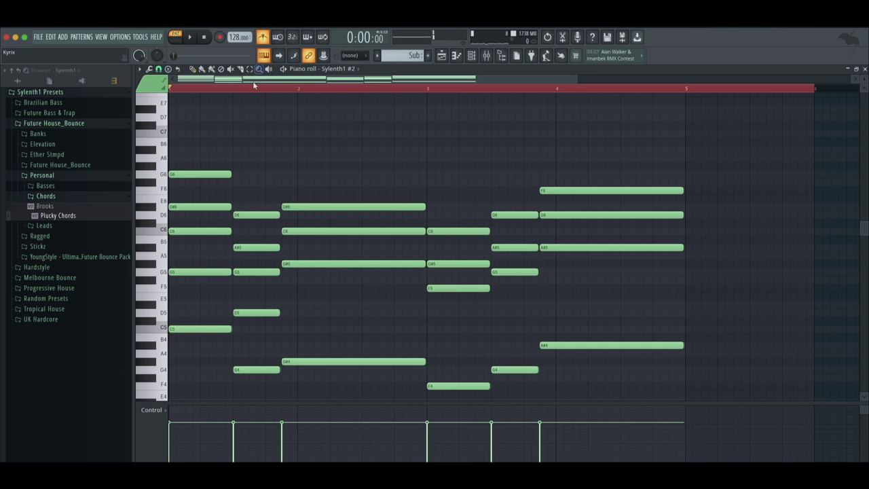
Step: Duplicate the middle notes of the last four chords one octave lower, starting at C5, and play the pattern
left_click(454, 264, "ctrl+shift")
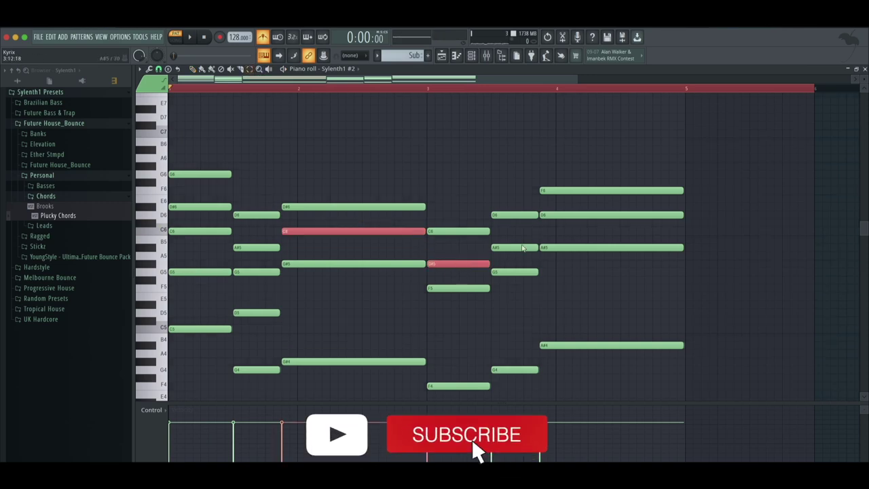
left_click(521, 248, "ctrl+shift")
left_click(584, 215, "ctrl+shift")
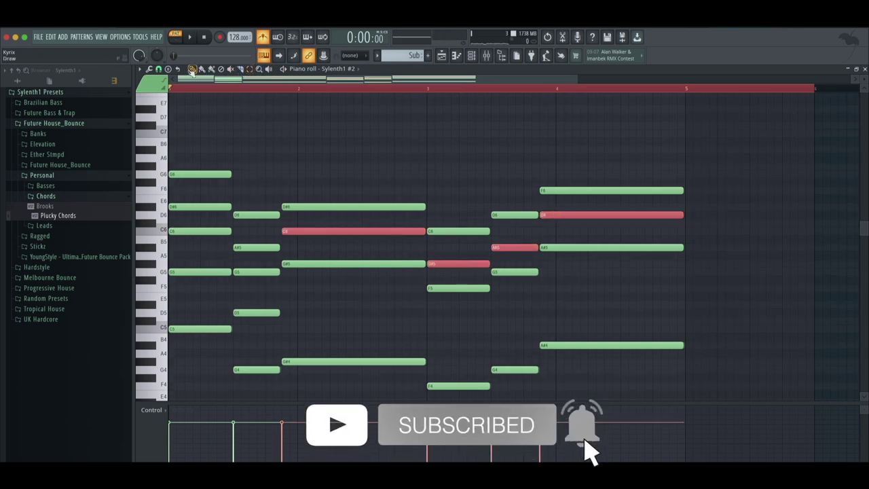
left_click_drag(302, 233, 303, 331)
key("space")
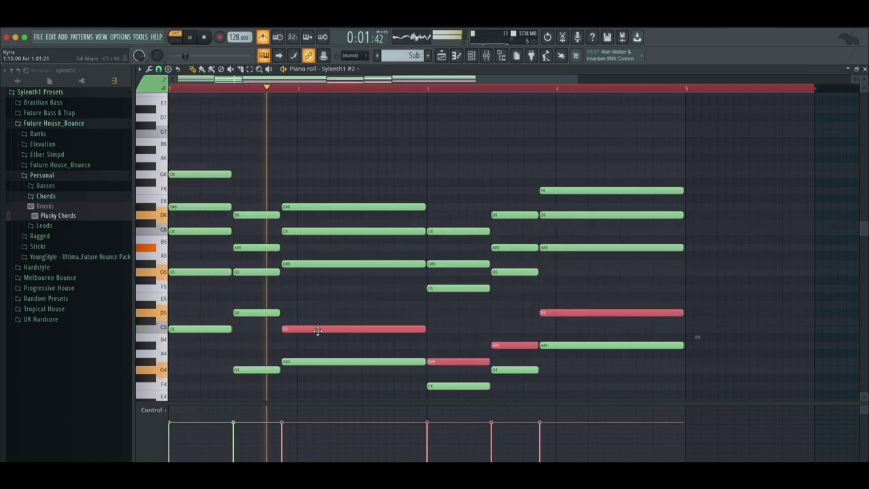
Step: Raise the copied fill notes three semitones, starting at D#5, and correct those in the fourth and fifth chords to C5 and D5
key("space")
left_click_drag(318, 330, 320, 305)
key("space")
left_click(417, 340)
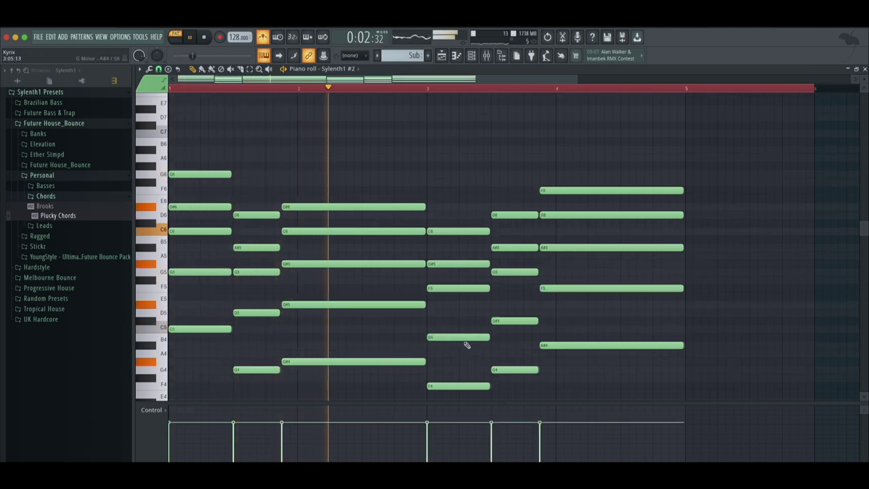
key("space")
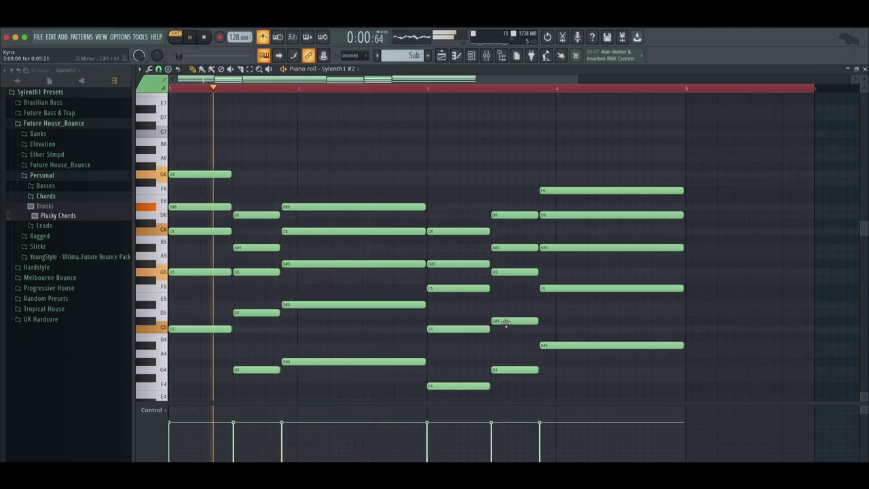
left_click_drag(510, 321, 510, 312)
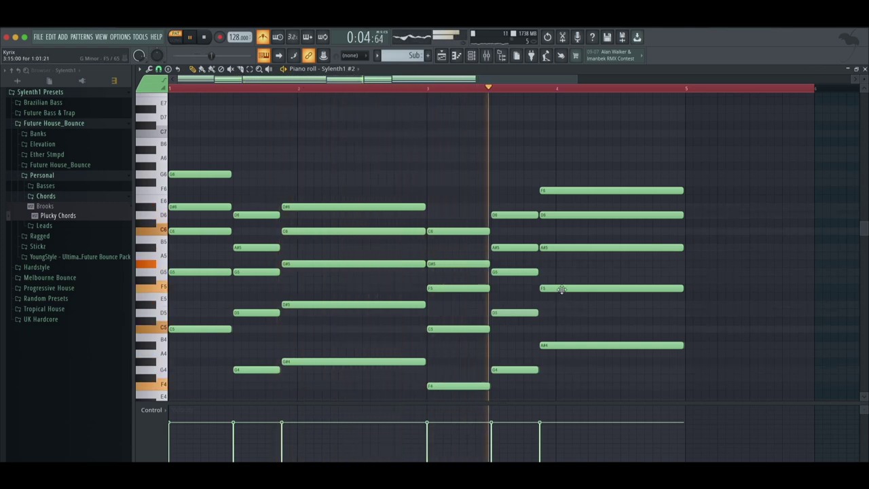
Step: Show the playlist and channel rack, stop playback, and open the Sylenth1 #2 plugin
left_click(442, 55)
left_click(472, 55)
key("space")
left_click(351, 106)
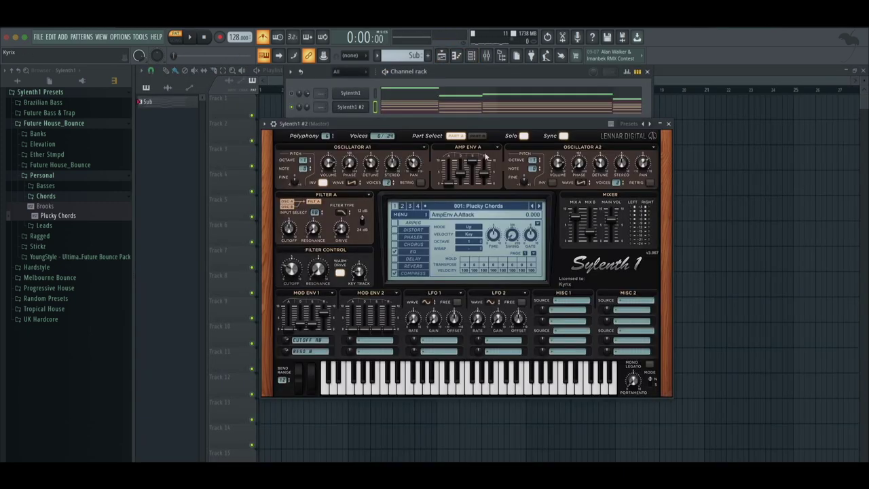
Step: Open the mixer and rename the Sylenth1 #2 mixer track as Chords
key("F9")
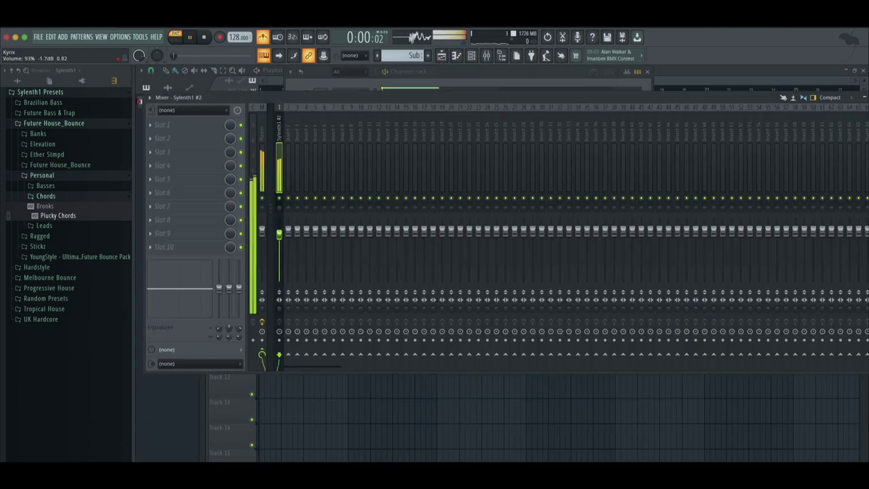
right_click(280, 170)
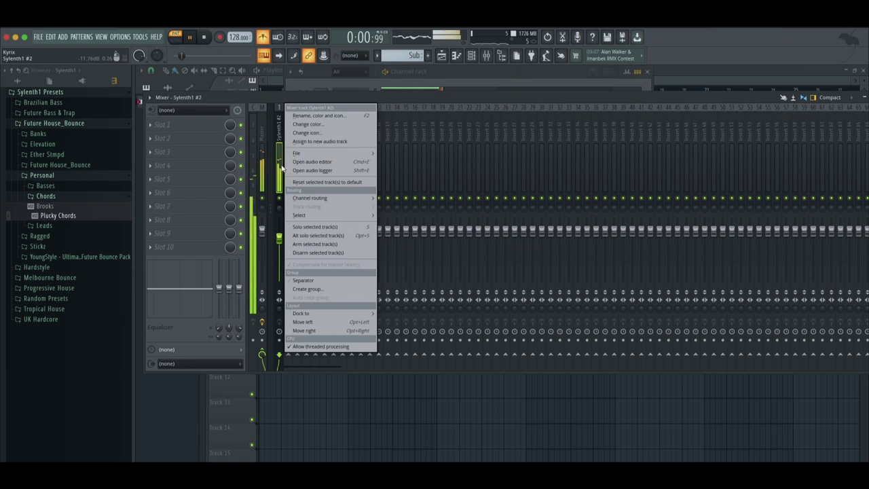
left_click(314, 118)
type("Chords")
key("Return")
key("space")
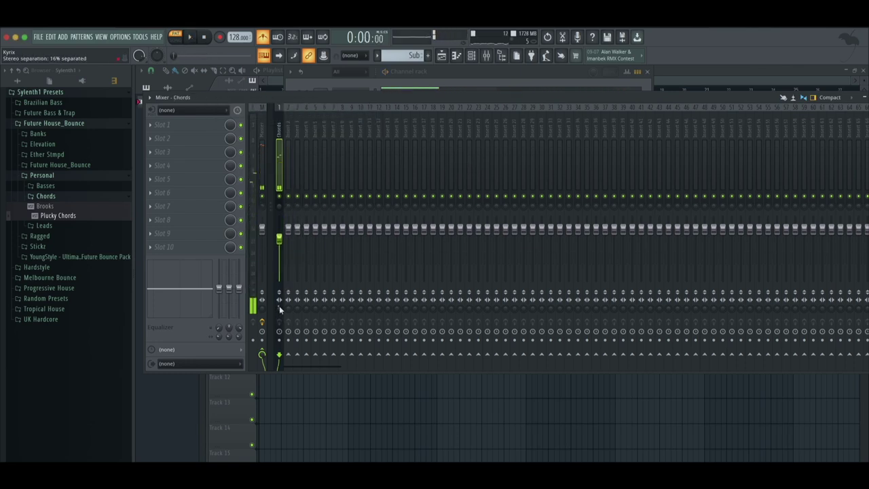
Step: Insert Fruity Parametric EQ 2 in the first effect slot of the Chords track and load its Low Cut preset
left_click(203, 130)
mouse_move(272, 197)
left_click(331, 202)
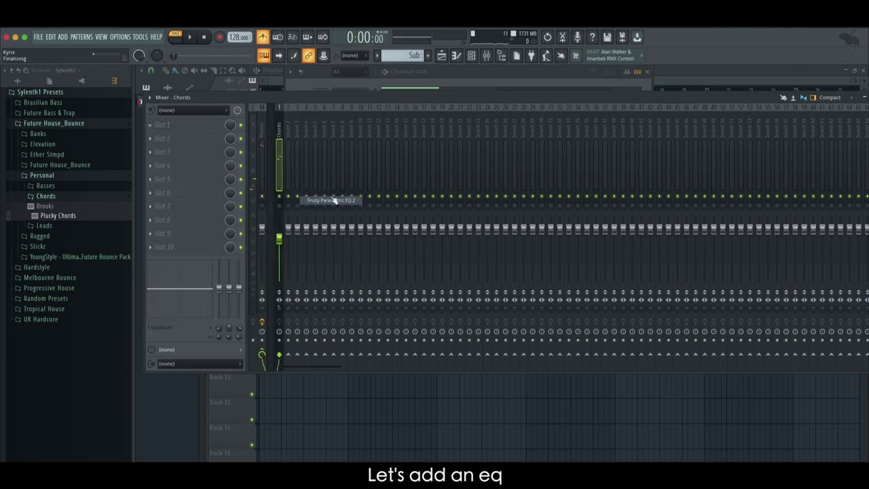
left_click(452, 162)
left_click(458, 198)
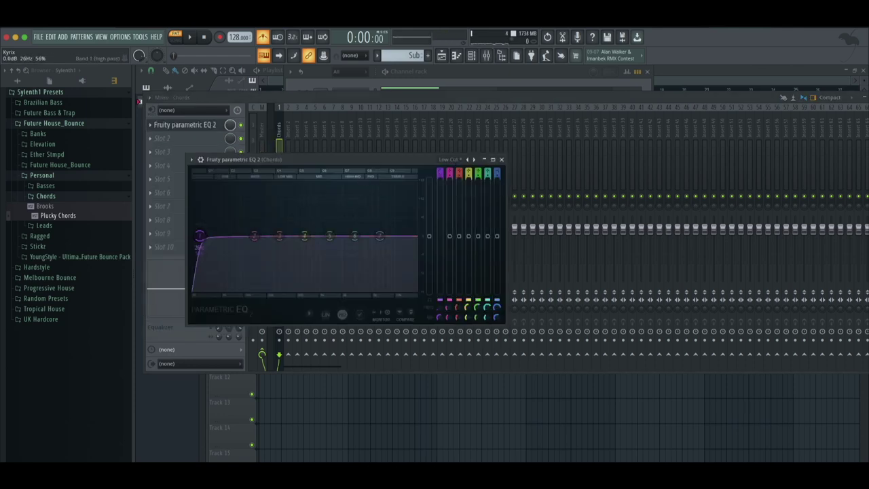
Step: Raise the EQ's low-cut frequency during playback to remove the chords' lower frequencies, and close the EQ
key("space")
left_click_drag(198, 237, 269, 242)
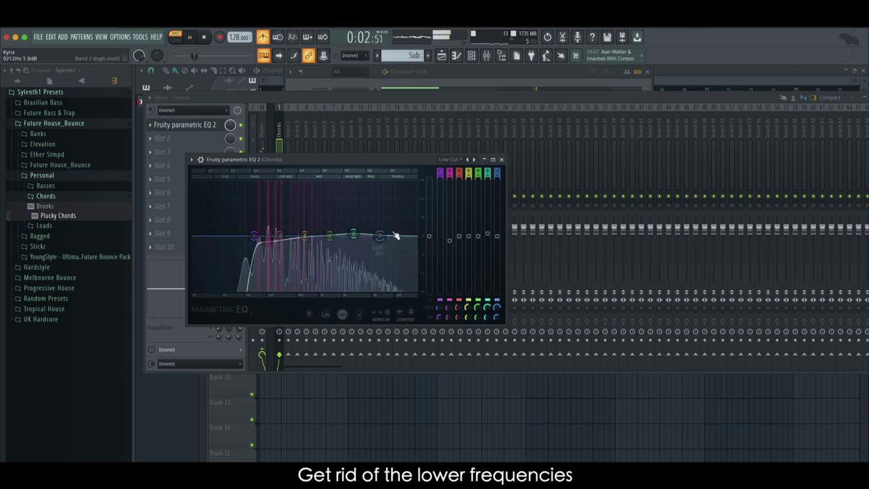
left_click(385, 94)
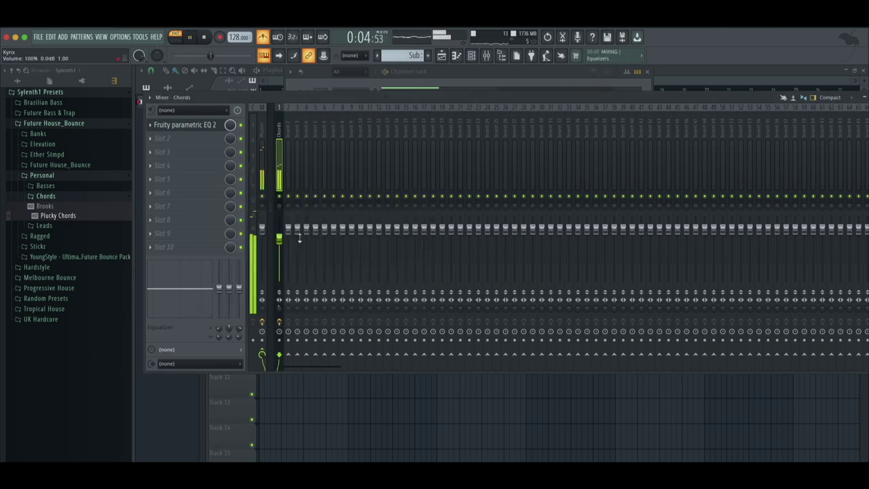
Step: Rename the Sylenth1 channel as Sub and the Sylenth1 #2 channel as Chords
left_click(347, 80)
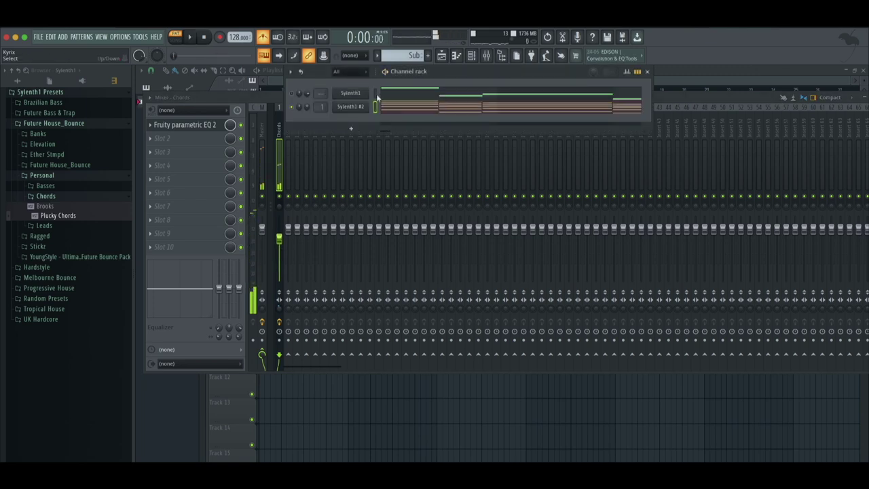
right_click(351, 93)
left_click(482, 138)
type("Sub")
key("Return")
right_click(353, 106)
left_click(489, 152)
type("Chords")
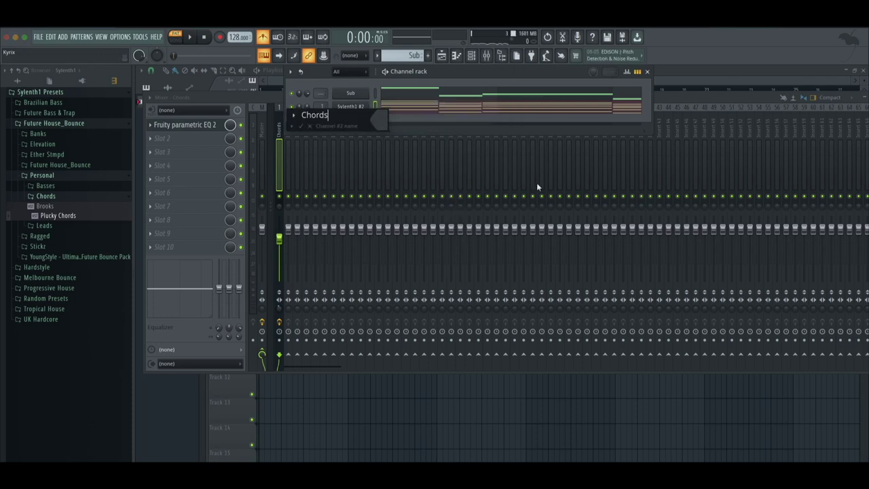
key("Return")
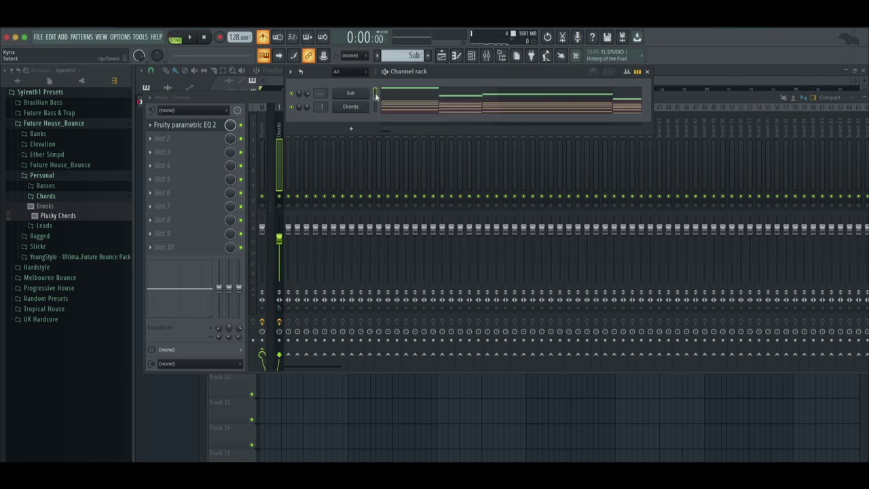
Step: Route the Sub channel to mixer track 2, play in pattern mode, and set the track's stereo separation to mono
key("ctrl+l")
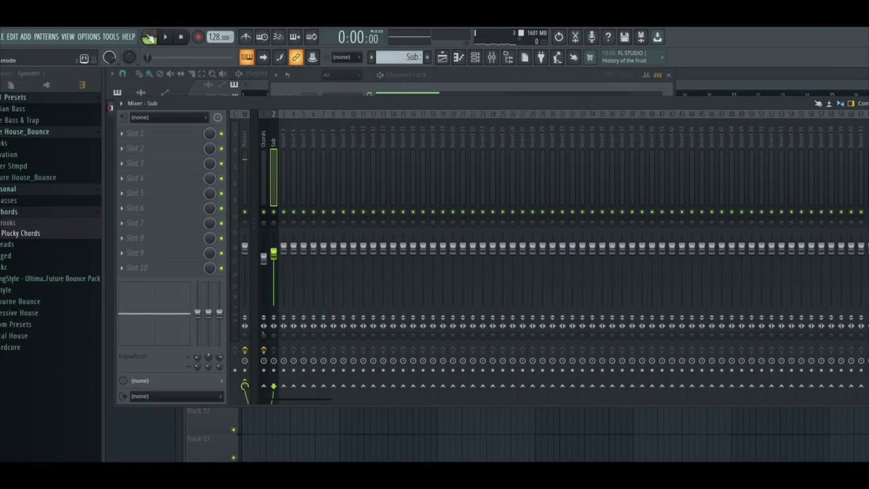
left_click(175, 38)
key("space")
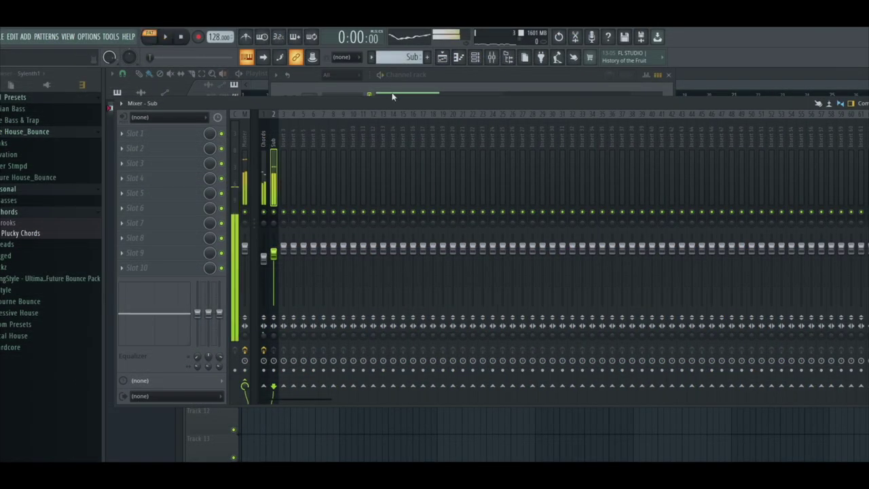
left_click_drag(274, 336, 274, 292)
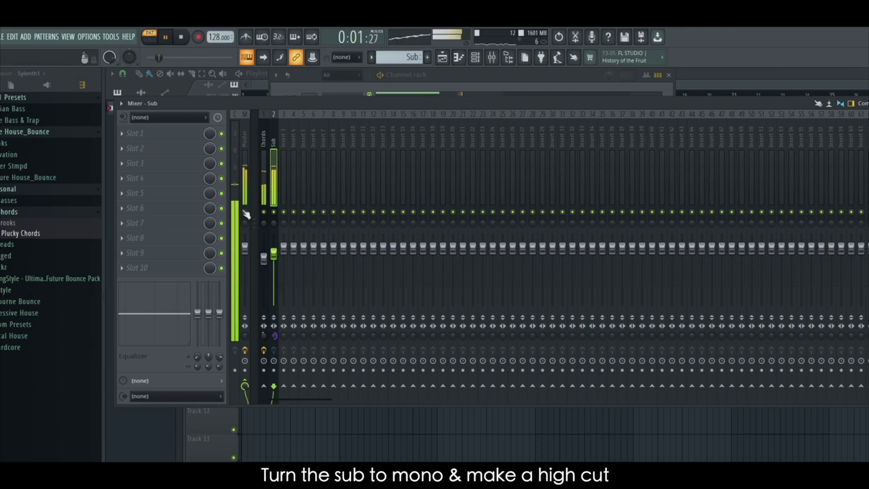
Step: Insert Fruity Parametric EQ 2 on the Sub track, load the High + Low Cut preset, and lower the high-cut frequency
left_click(173, 133)
mouse_move(255, 203)
left_click(320, 215)
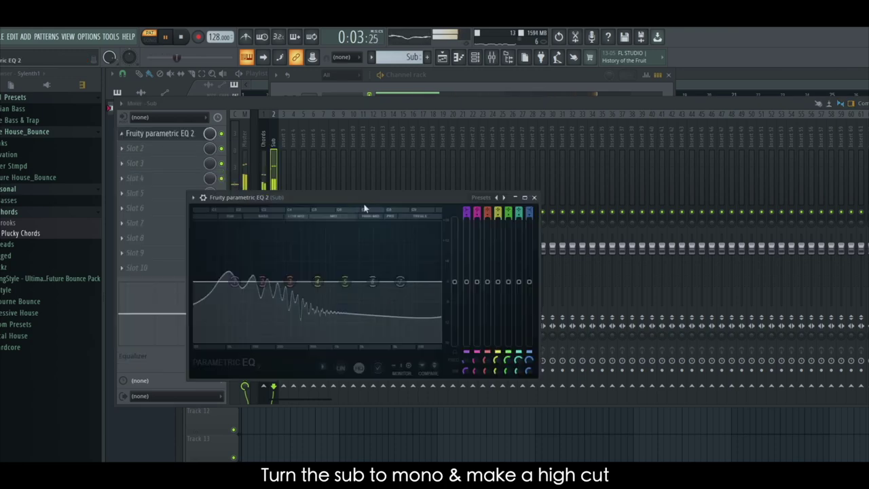
left_click(482, 198)
left_click(509, 210)
left_click_drag(396, 278, 299, 281)
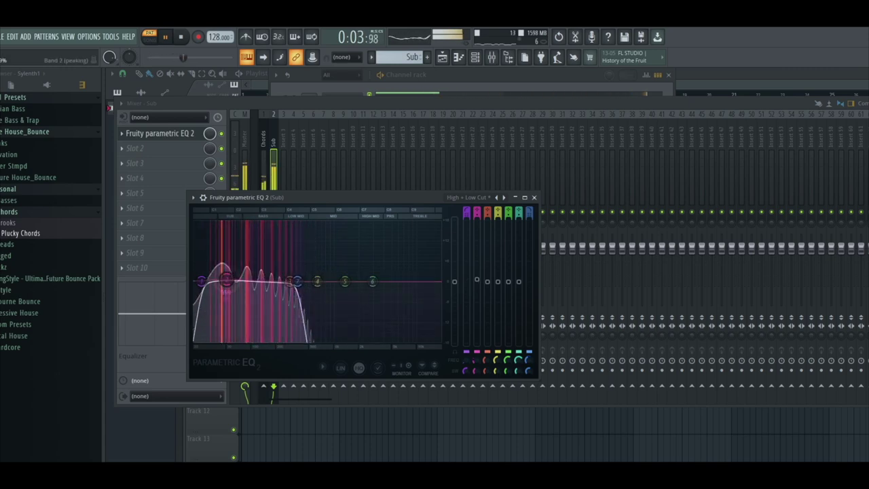
Step: Lower the low-cut frequency of the Sub track's EQ during playback and close the EQ
left_click_drag(202, 281, 199, 281)
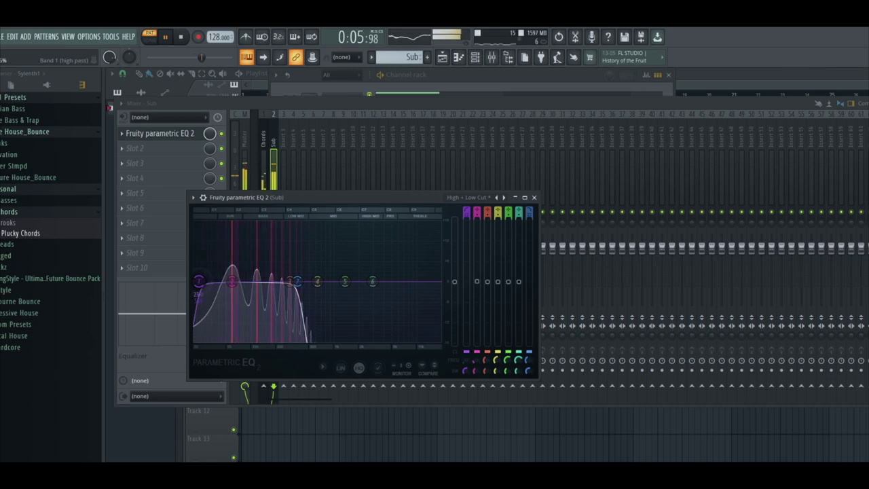
left_click(534, 197)
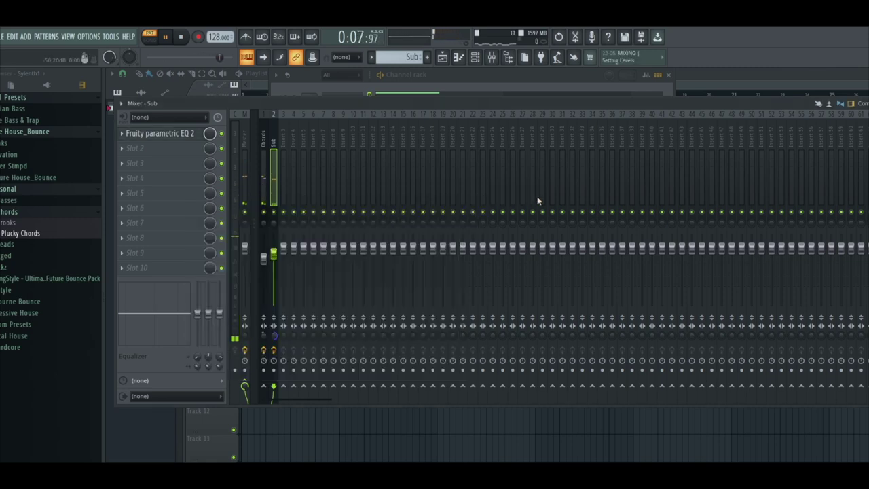
key("space")
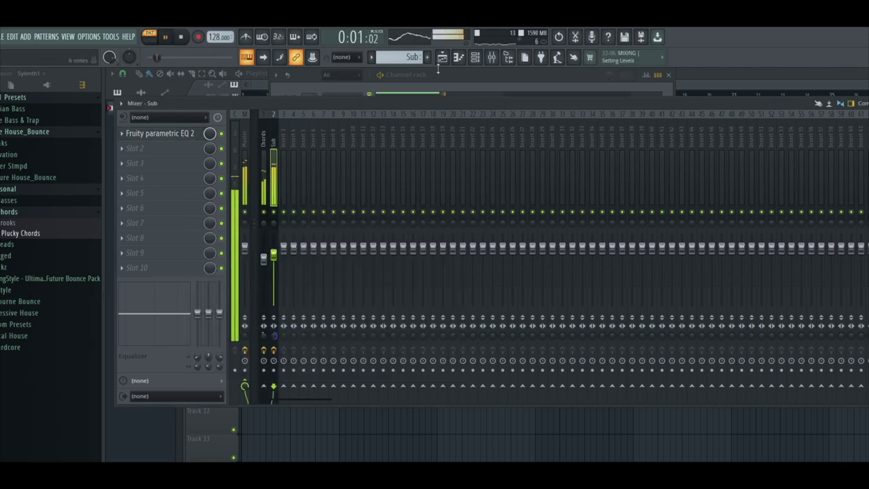
Step: Cut the Chords channel's notes out of the Sub pattern and paste them into a new empty pattern
left_click(442, 57)
left_click(475, 57)
key("space")
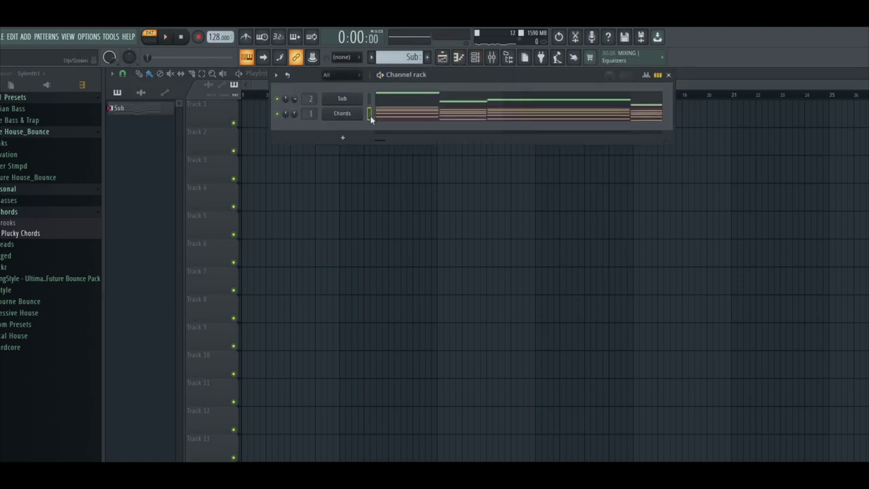
key("ctrl+x")
scroll(410, 57, "down", 1)
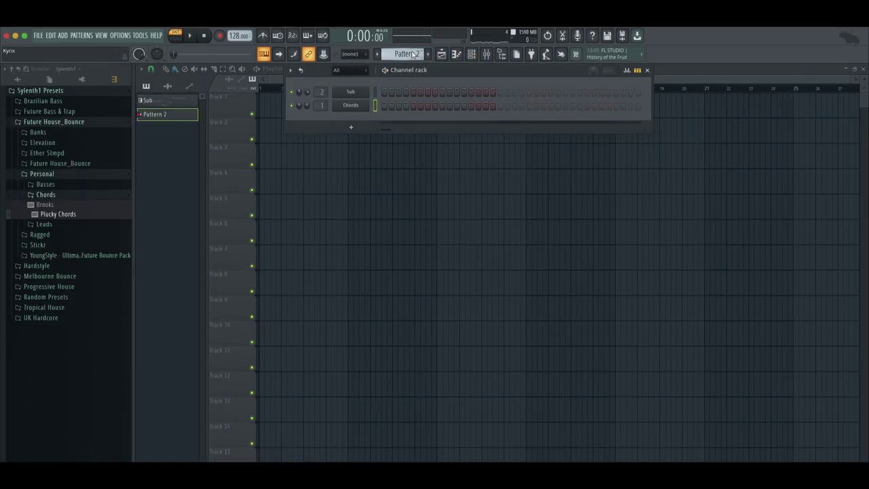
key("ctrl+v")
Step: Name the new pattern Chords
key("F2")
type("Chor")
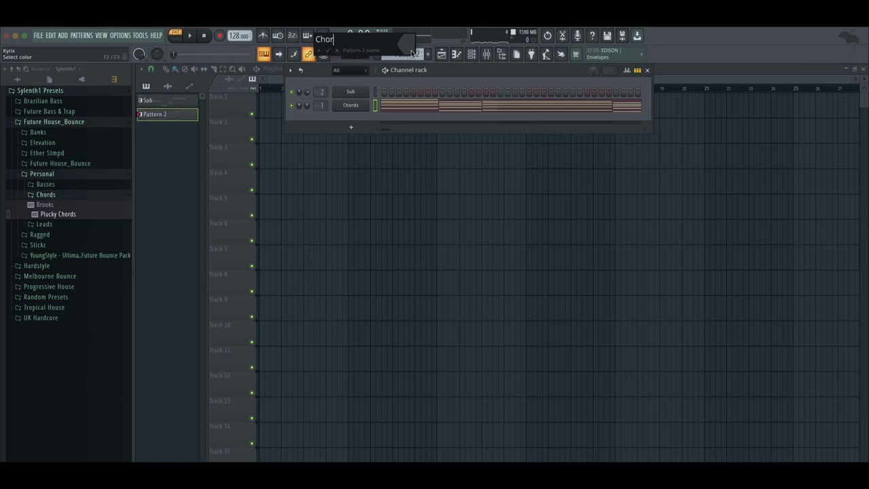
type("ds")
key("Return")
Step: Place the Sub pattern at bar 7 on playlist track 1 and select all of its notes in the piano roll
left_click(440, 56)
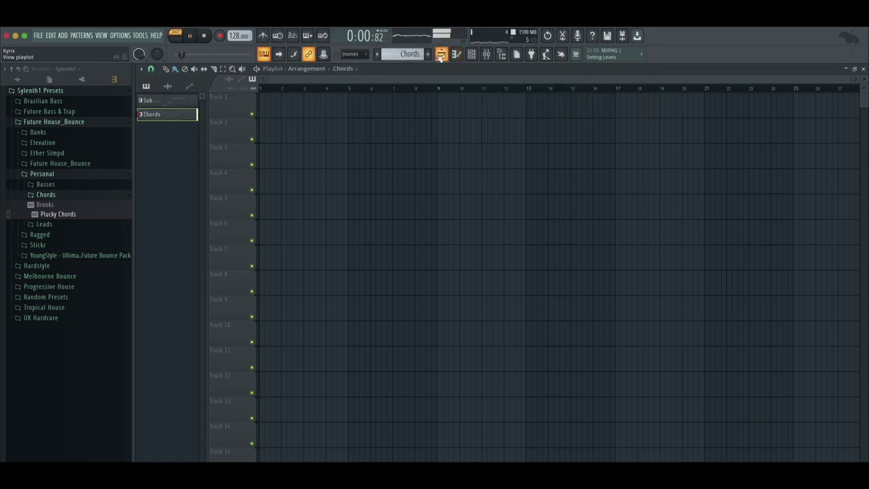
left_click(389, 90)
double_click(401, 99)
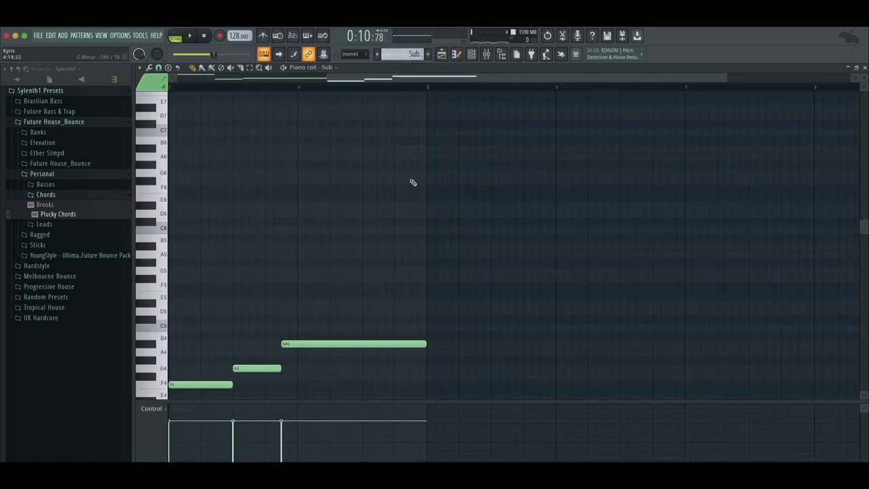
key("ctrl+a")
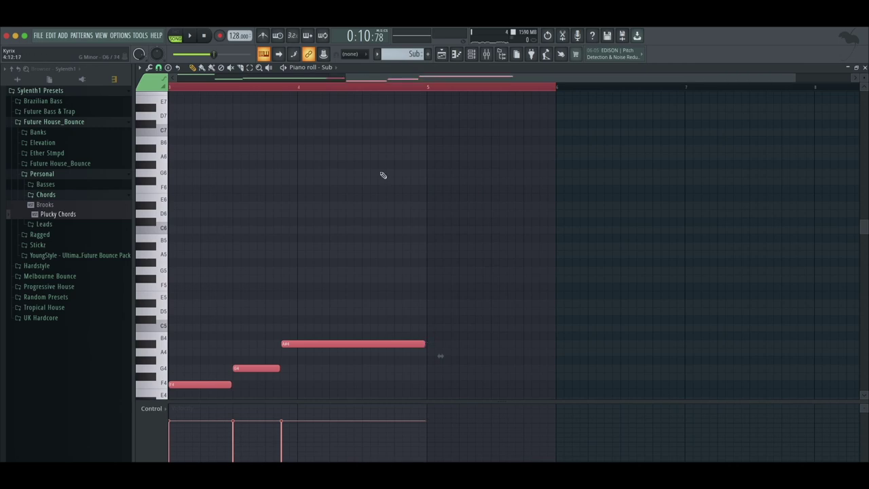
left_click(442, 55)
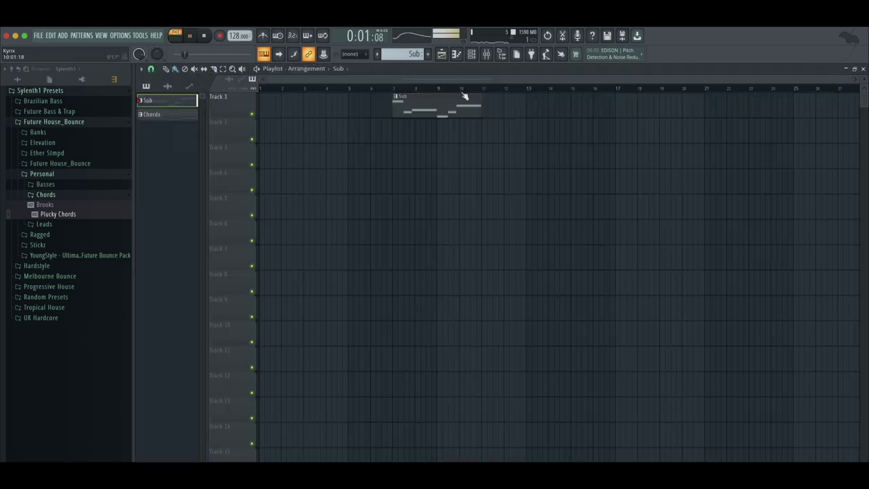
Step: Place the Chords pattern at bar 7 on playlist track 2 and repeat both the Sub and Chords clips at bar 11
left_click(151, 114)
left_click(398, 130)
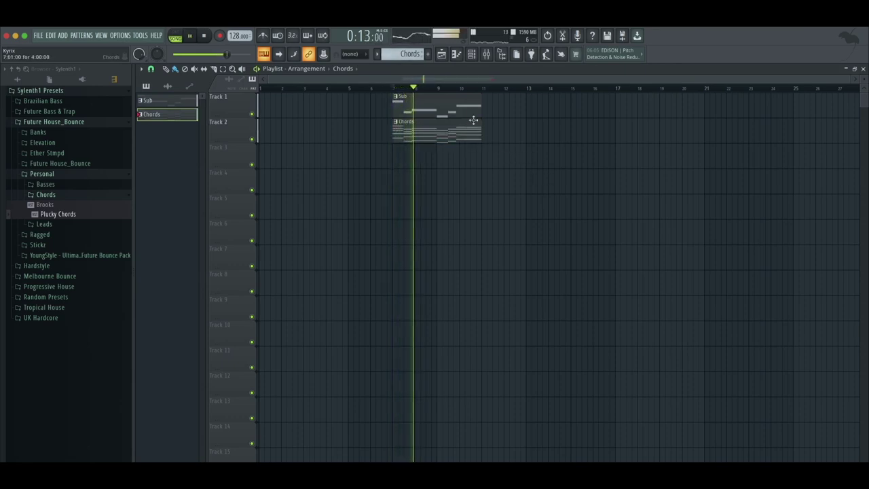
left_click(95, 122)
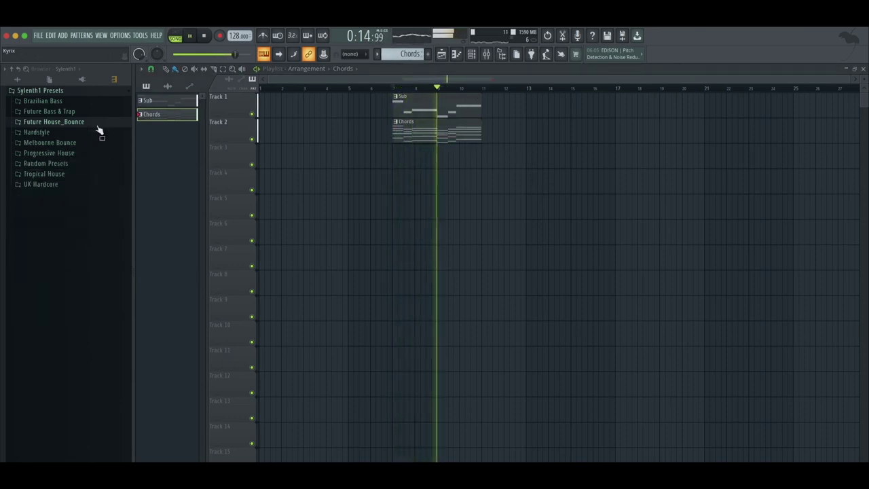
left_click(486, 107)
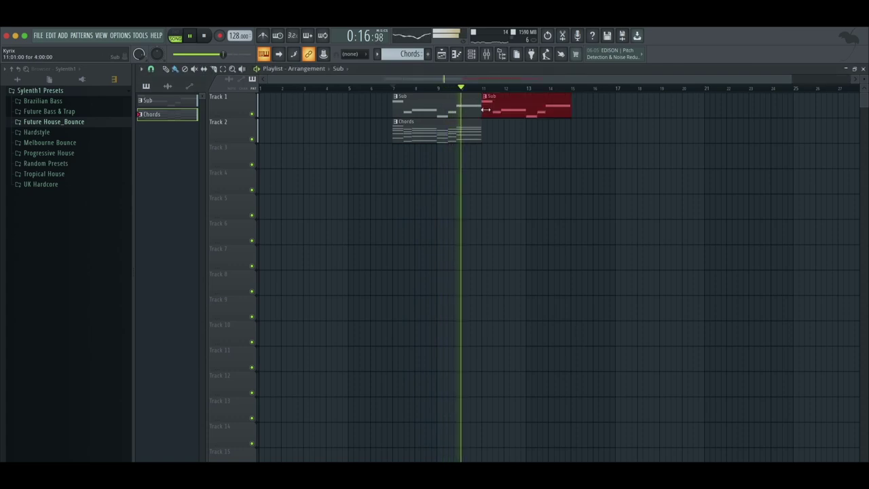
left_click(486, 135)
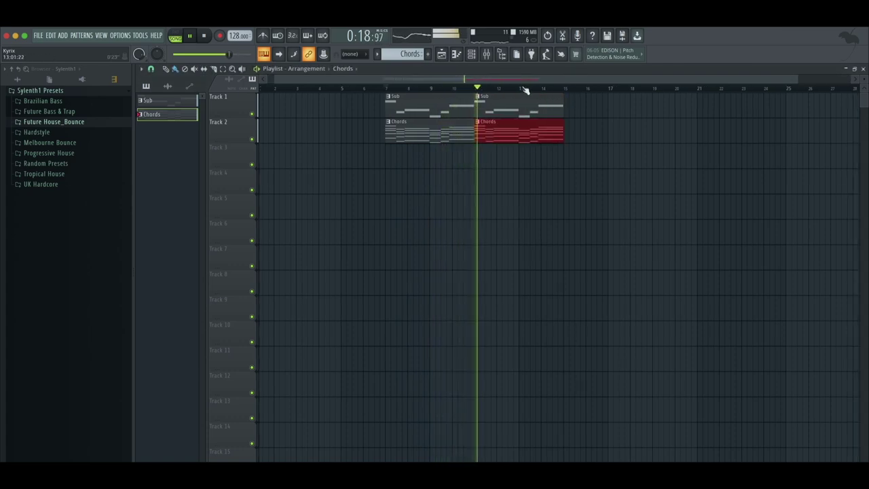
key("space")
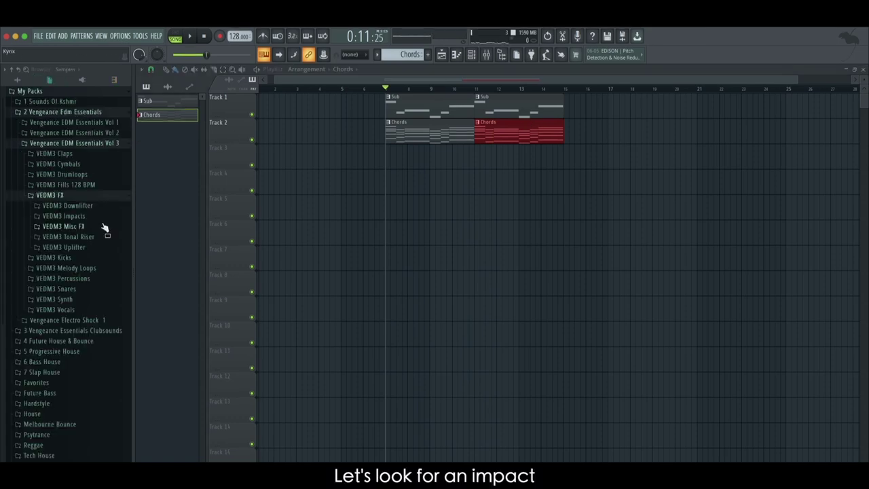
Step: Audition samples in the VEDM3 Impacts folder and place VEDM3 Impact 045 at bar 7 on playlist track 3
left_click(103, 224)
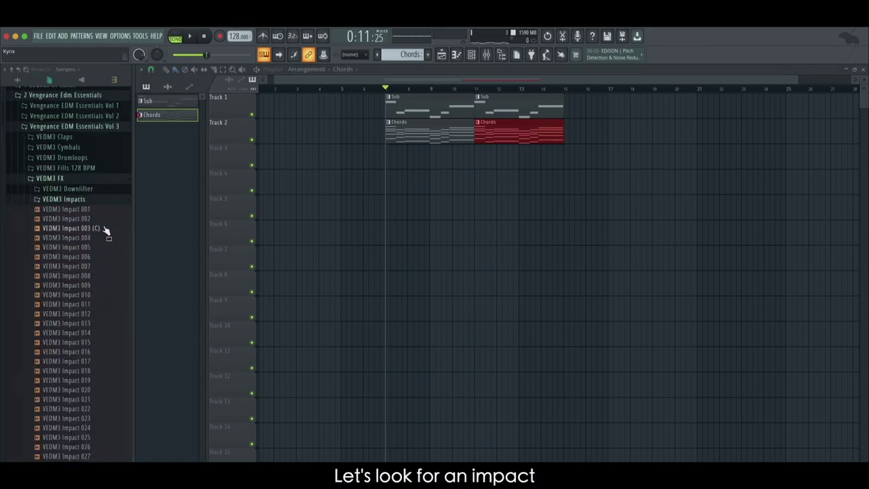
left_click(102, 244)
scroll(100, 311, "down", 3)
left_click(103, 313)
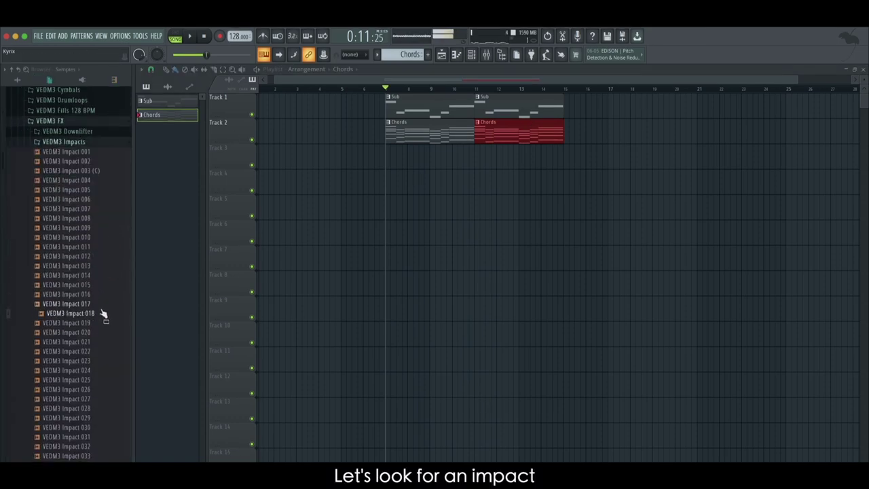
left_click(119, 334)
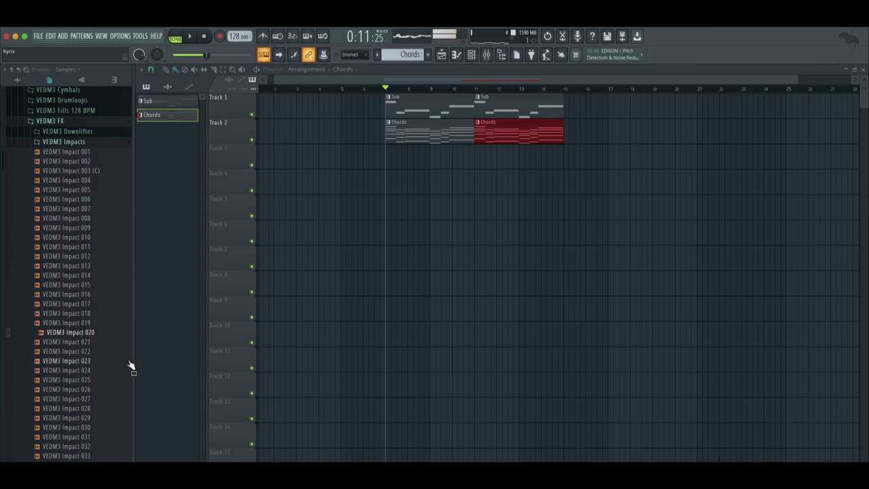
left_click(116, 390)
scroll(112, 394, "down", 4)
left_click(112, 378)
scroll(112, 380, "down", 4)
left_click(112, 375)
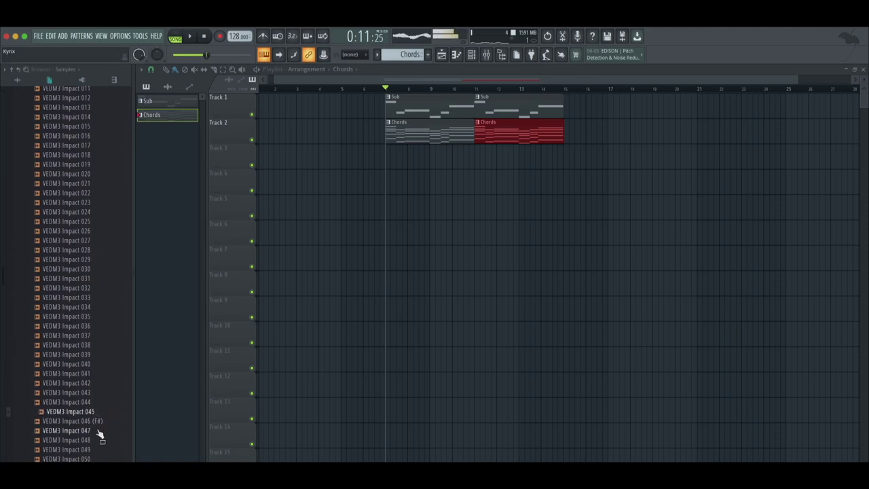
left_click_drag(441, 269, 443, 265)
left_click_drag(474, 260, 419, 156)
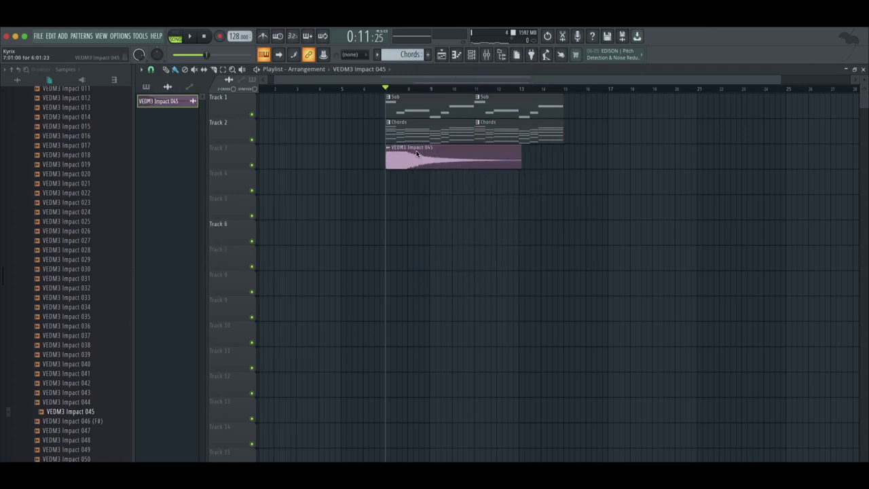
Step: Route the VEDM3 Impact 045 sample to mixer track 3 and lower its volume during playback
double_click(421, 159)
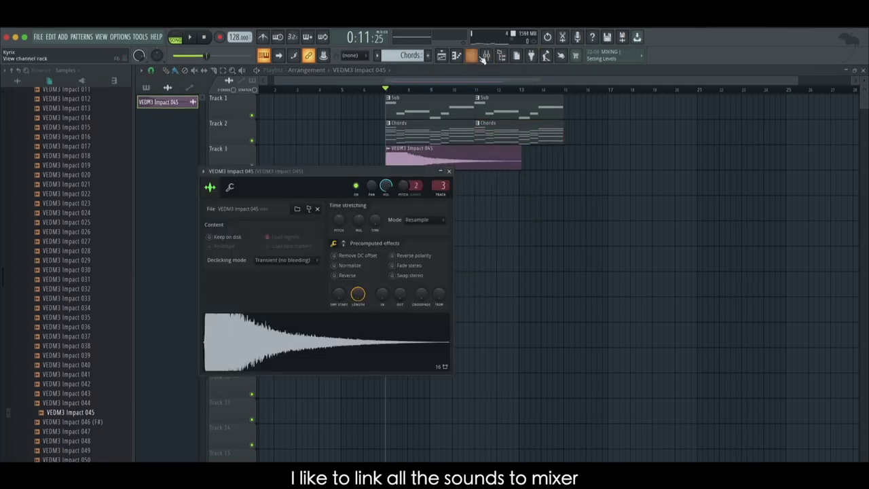
left_click(484, 56)
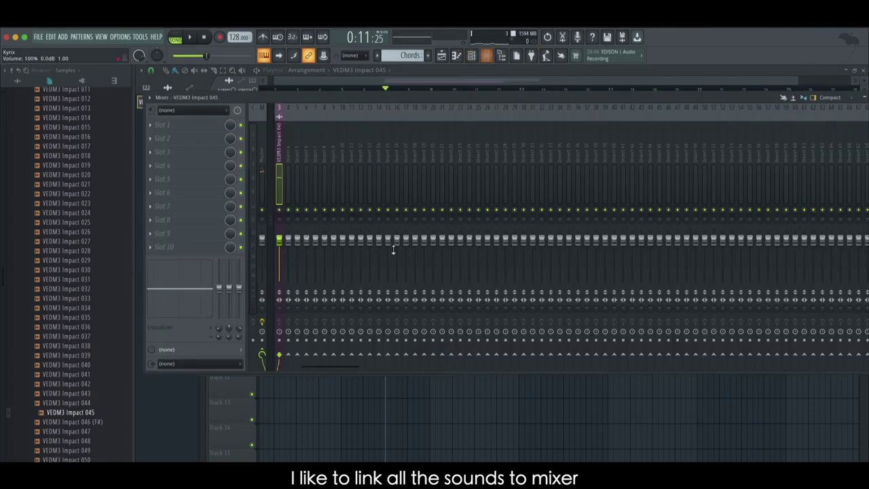
key("space")
left_click_drag(278, 239, 278, 265)
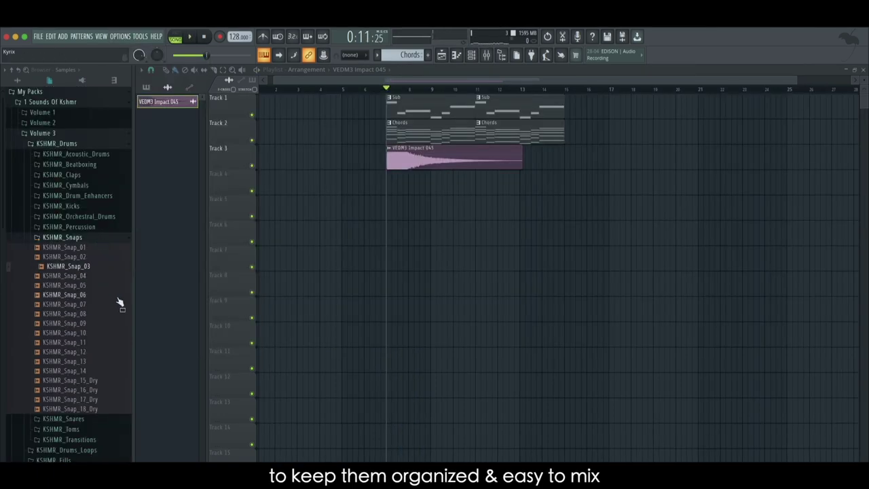
Step: Place KSHMR_Snap_10 on the second beat of bar 7 on playlist track 4 and route it to mixer track 4
left_click(102, 333)
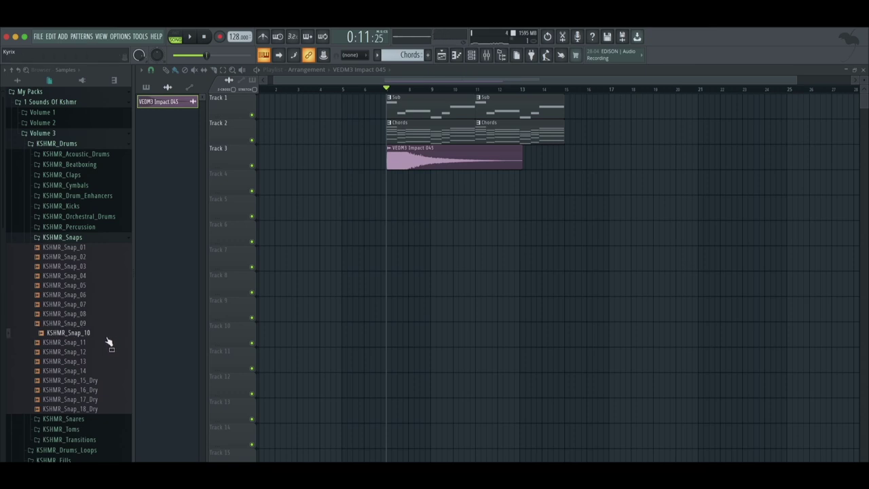
left_click_drag(387, 216, 397, 193)
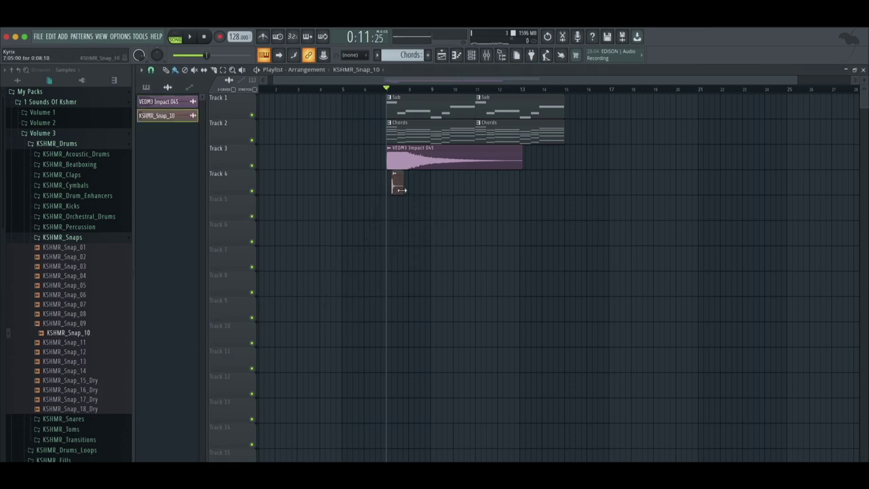
double_click(398, 185)
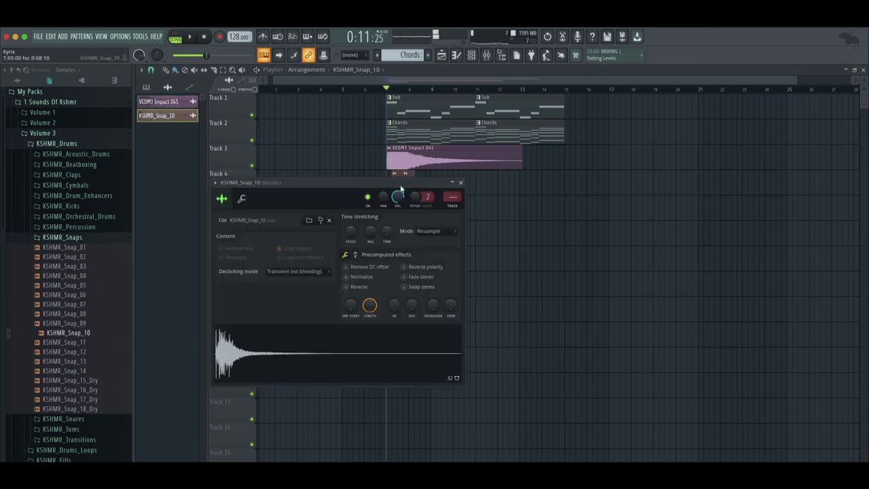
double_click(452, 207)
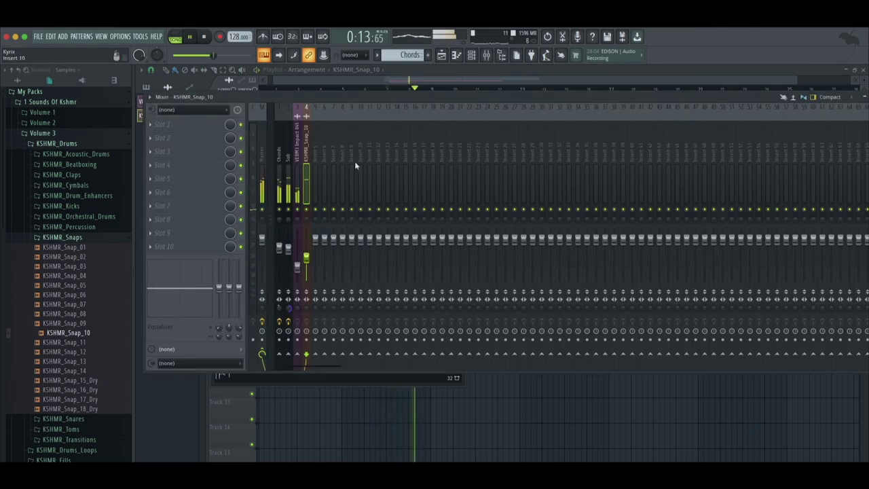
Step: Balance the snap's mixer volume during playback and select the Master track to check the level
left_click(279, 241)
left_click(305, 254)
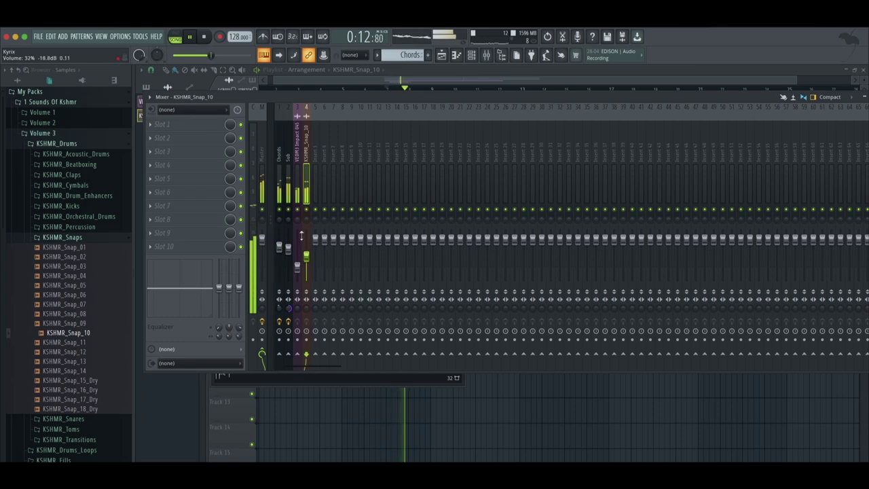
left_click(263, 182)
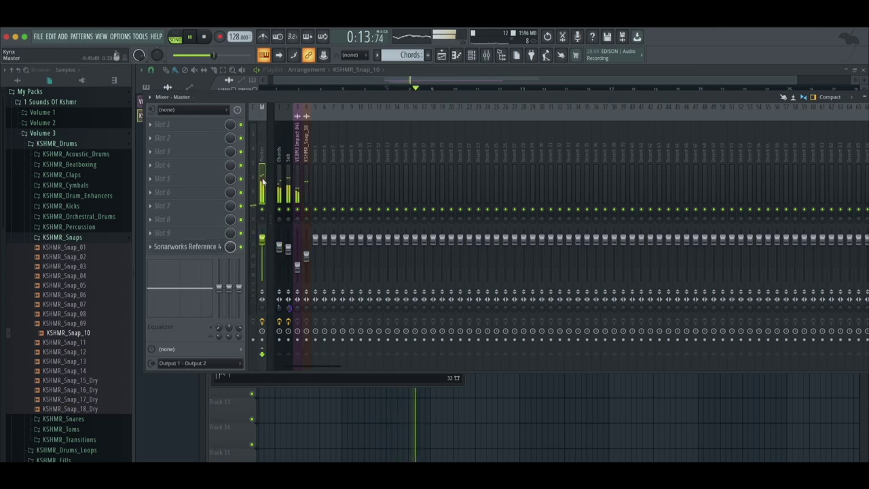
Step: Repeat the snap clips on playlist track 4 every half bar until the end of the second chord clip
left_click(423, 81)
key("space")
key("space")
left_click_drag(419, 188, 437, 188)
key("space")
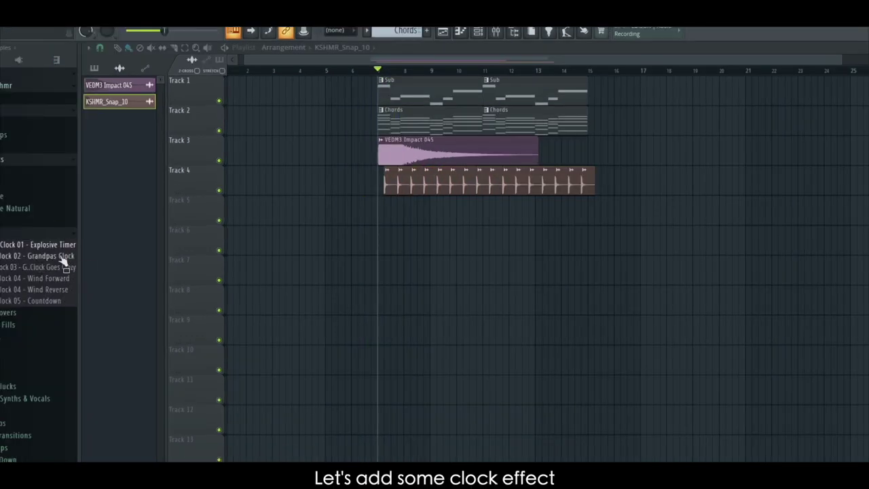
Step: Add the KSHMR Clock 01 - Explosive Timer sample on playlist track 5, routed to mixer track 5 at a reduced volume
left_click_drag(121, 247, 409, 225)
double_click(408, 216)
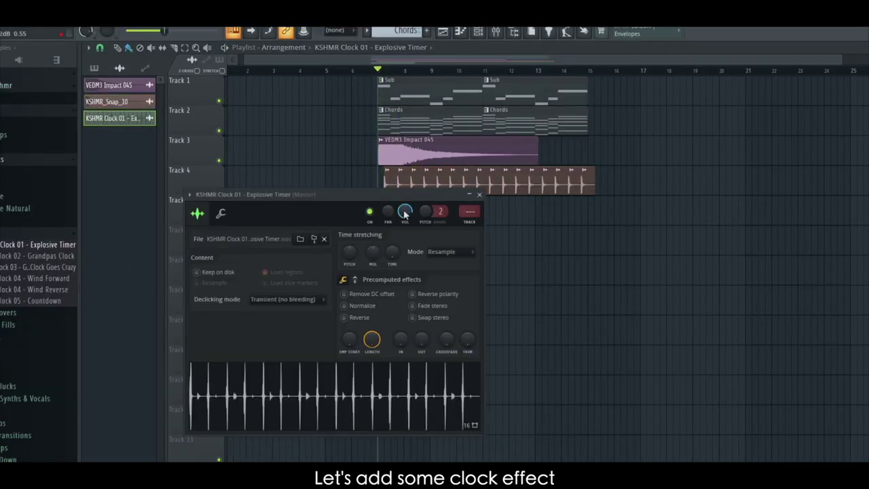
double_click(471, 211)
left_click_drag(295, 254, 294, 272)
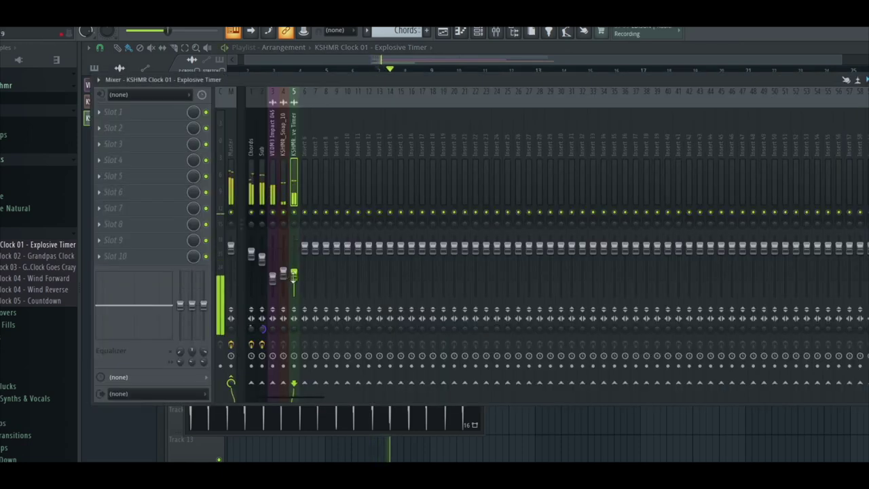
Step: Review the Fruity parametric EQ 2 on the Chords mixer track and the Sylenth1 settings of the Chords channel
left_click(273, 145)
left_click(252, 151)
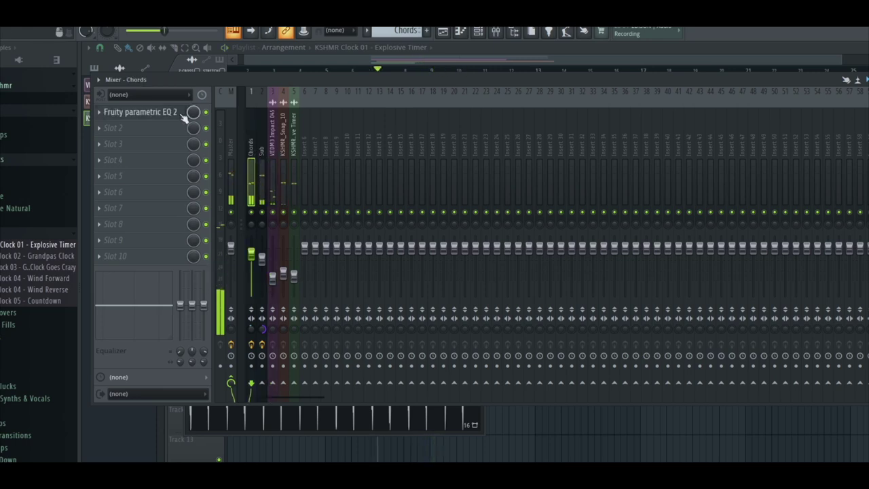
left_click(140, 112)
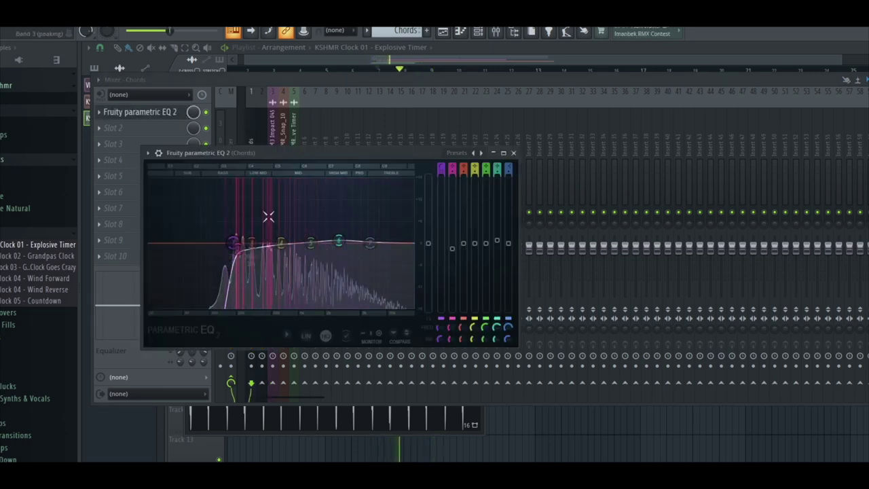
key("F6")
left_click(328, 85)
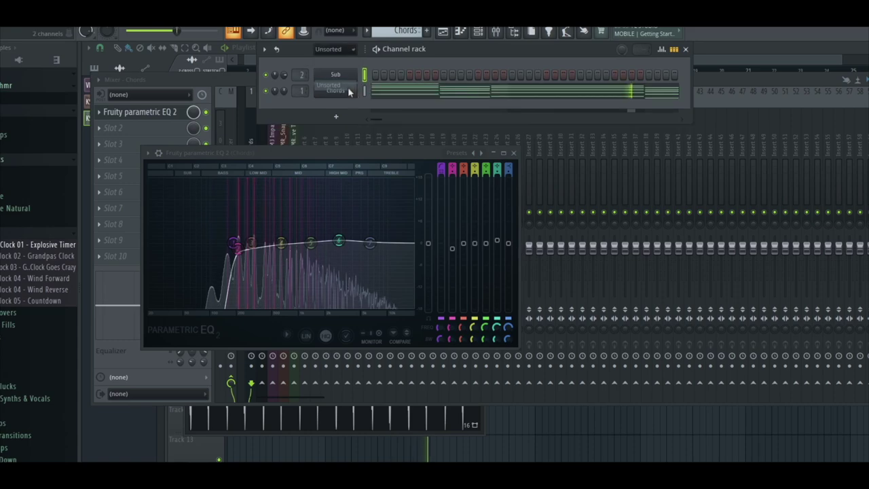
left_click(349, 91)
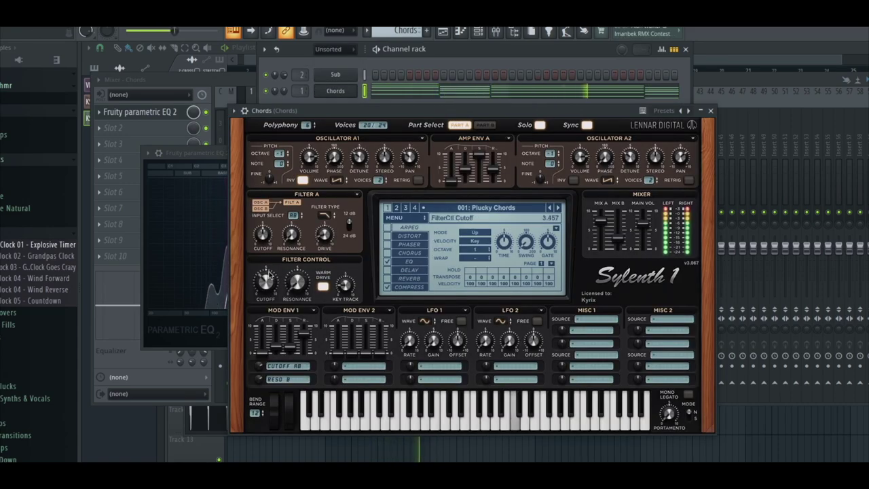
left_click(442, 33)
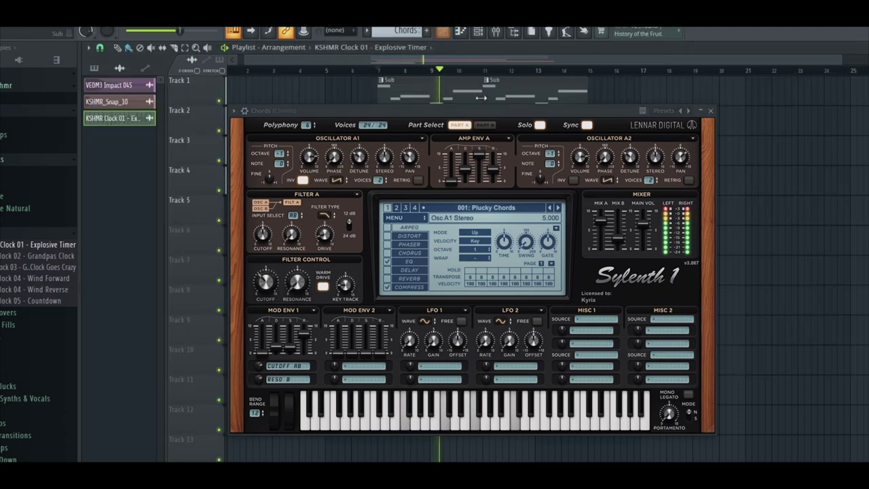
left_click(710, 111)
Step: Duplicate all the playlist clips on tracks 1 to 5 so the copies start at bar 15
left_click_drag(431, 214, 588, 220)
left_click(625, 215, "ctrl")
mouse_move(588, 61)
left_mouse_down()
mouse_move(607, 62)
mouse_move(578, 63)
left_mouse_up()
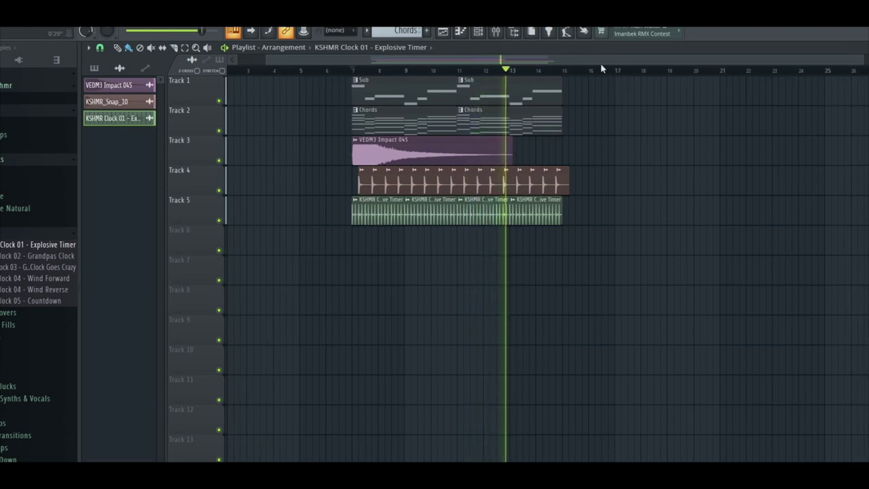
left_click_drag(611, 194, 361, 87)
key("space")
left_click(673, 216, "ctrl")
left_click_drag(617, 245, 343, 99)
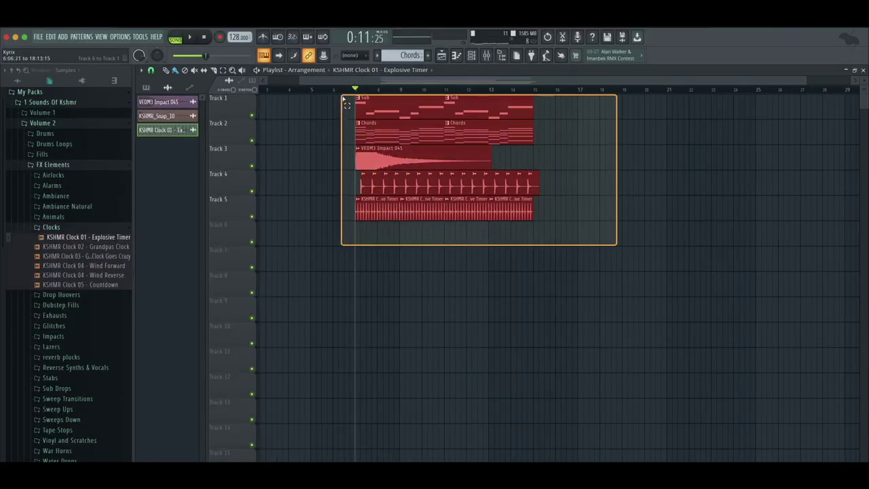
left_click_drag(370, 115, 548, 118)
Step: Create a new empty pattern and add a Nexus synth channel to the project
left_click(473, 56)
left_click(378, 55)
left_click(394, 83)
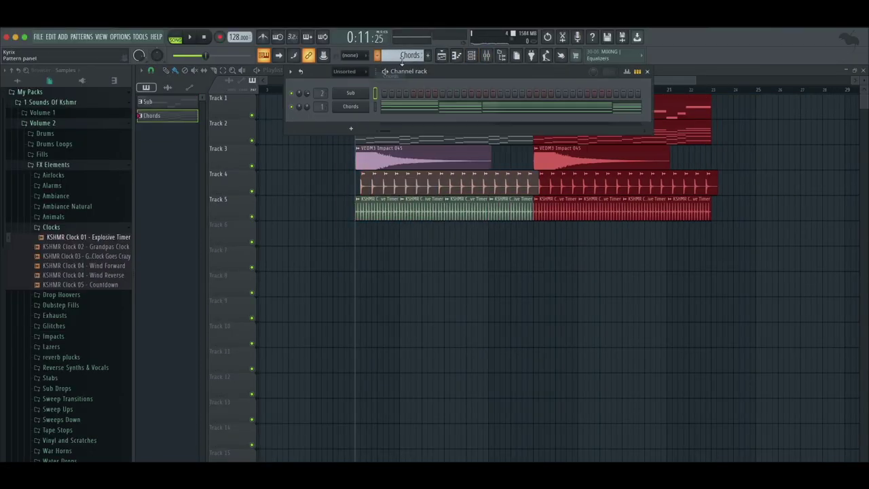
left_click(62, 36)
mouse_move(90, 86)
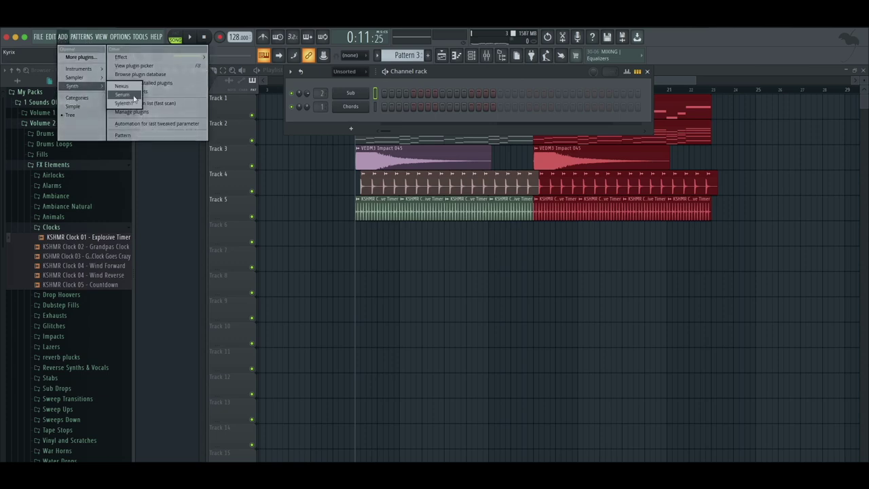
left_click(123, 86)
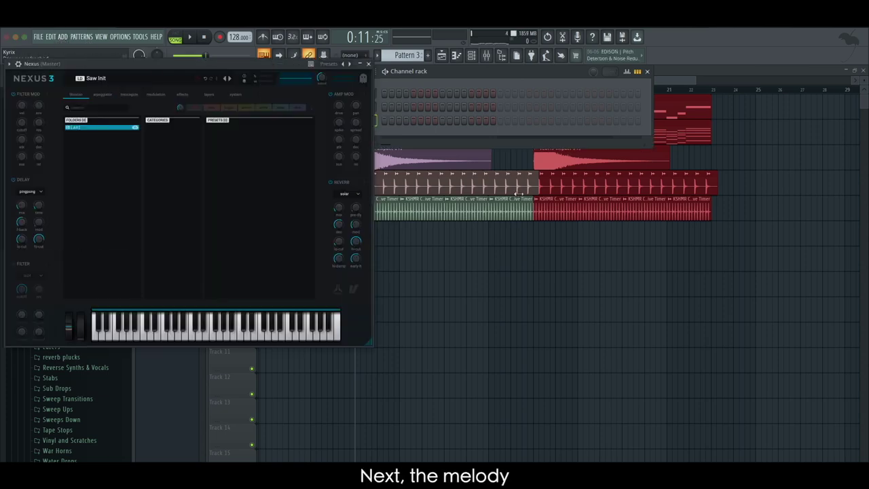
Step: Load the Melbourne LD 6 lead preset from the EDM Voices 2 folder in Nexus
left_click_drag(236, 68, 531, 127)
scroll(397, 298, "down", 5)
left_click(393, 279)
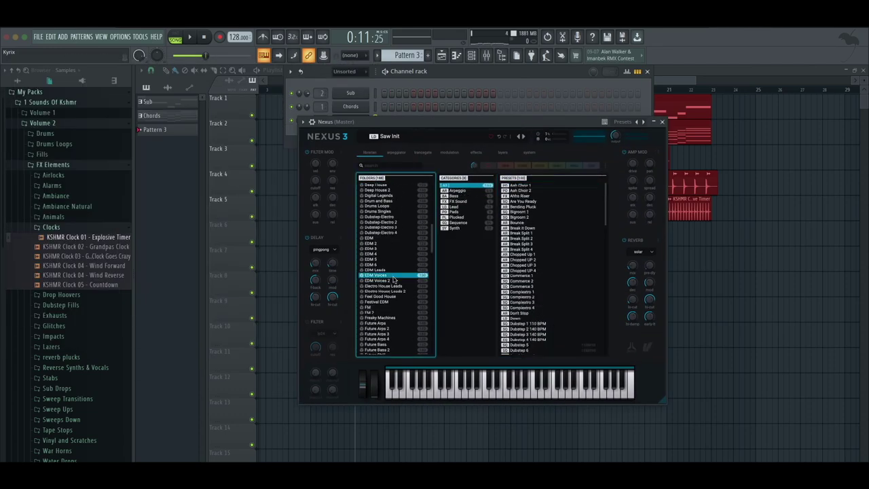
left_click(553, 259)
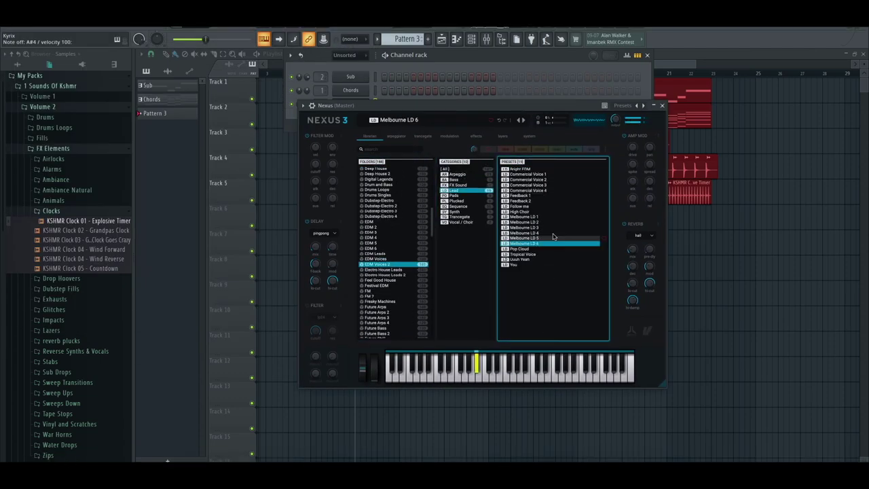
left_click(671, 62)
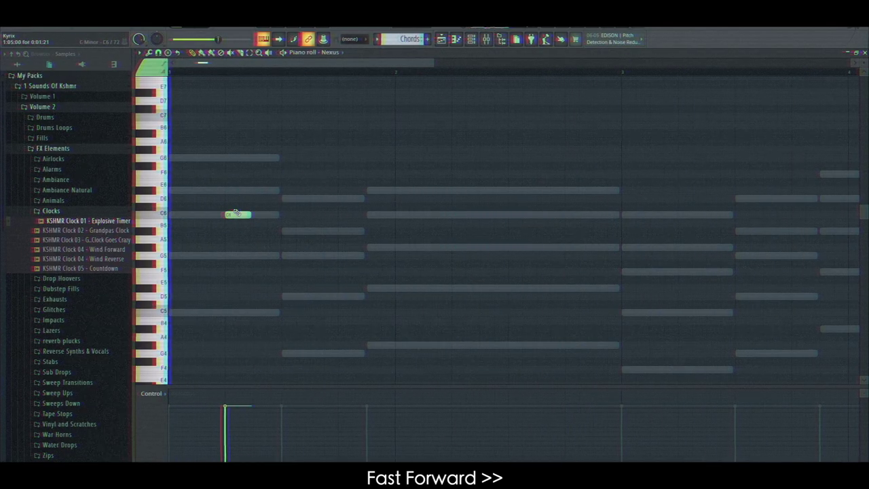
Step: Draw a Nexus melody of short notes between D5 and A#5 over bars 1 to 4, following the ghost chord notes
key("space")
left_click(266, 240)
left_click(294, 296)
left_click_drag(266, 239, 266, 263)
left_click_drag(292, 297, 292, 312)
left_click_drag(306, 312, 294, 312)
right_click(288, 314)
mouse_move(250, 255)
left_mouse_down()
mouse_move(237, 256)
mouse_move(259, 239)
mouse_move(259, 256)
left_mouse_up()
left_click(288, 231)
left_click_drag(237, 255, 298, 231)
key("space")
left_click(326, 256)
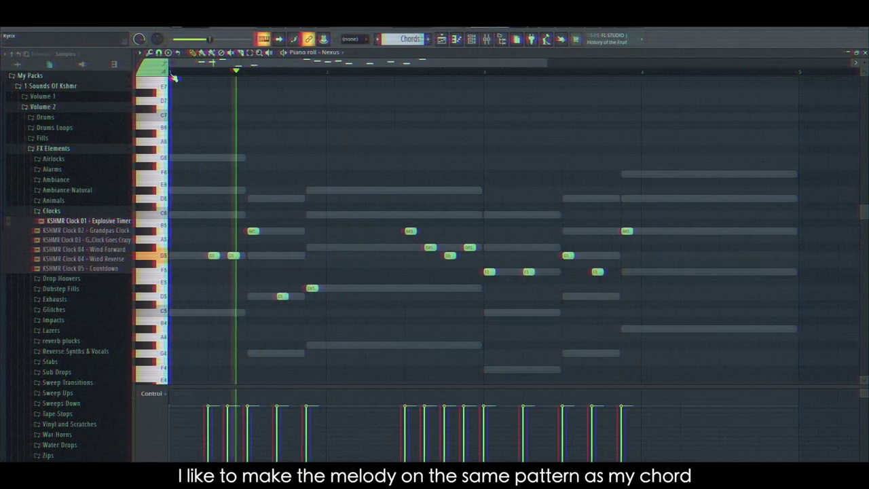
Step: Chop an A#5 note into quick repeats leading into the bar 2 A#5 note and give them rising velocities
left_click_drag(381, 240, 401, 225)
key("alt+u")
left_click_drag(426, 178, 517, 159)
left_click(572, 277)
key("space")
left_click_drag(385, 427, 402, 408)
right_click(454, 171)
left_click(367, 71)
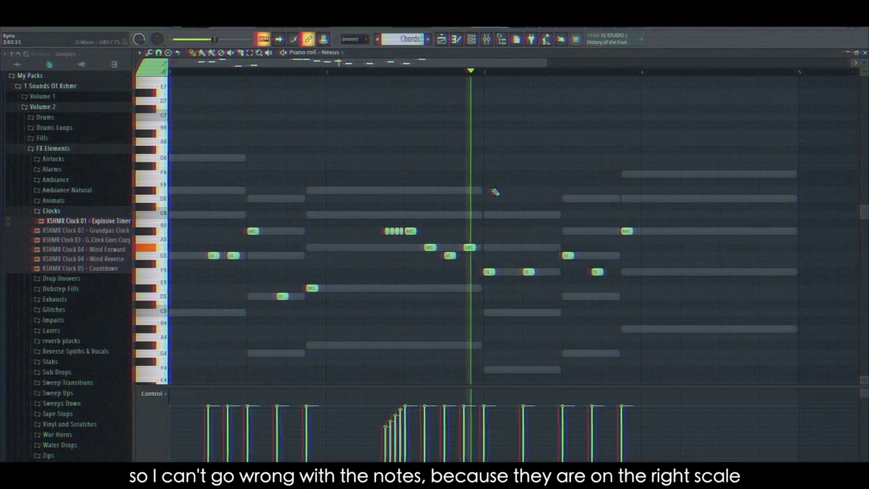
Step: Move the second F5 note in bar 3 slightly earlier and play back the melody around it
left_click_drag(529, 272, 519, 272)
left_click(197, 72)
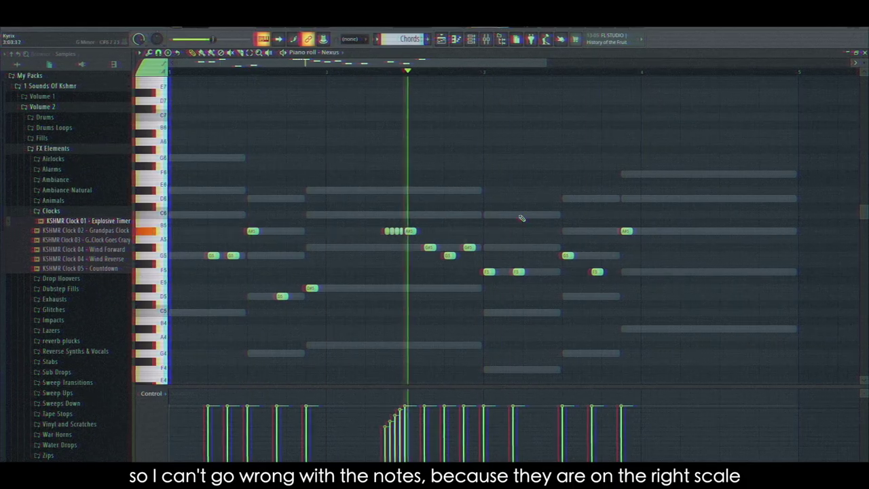
left_click(492, 71)
scroll(642, 79, "right", 2)
left_click(557, 71)
Step: Add closing melody notes near the end of the phrase, trying higher pitches before settling on a run around F5, D#5 and D5
left_click(641, 198)
left_click(639, 215)
left_click(659, 231)
mouse_move(640, 198)
left_mouse_down()
mouse_move(620, 199)
mouse_move(619, 256)
left_mouse_up()
right_click(659, 231)
right_click(639, 214)
left_click(639, 272)
left_click(658, 288)
left_click(679, 296)
left_click(698, 289)
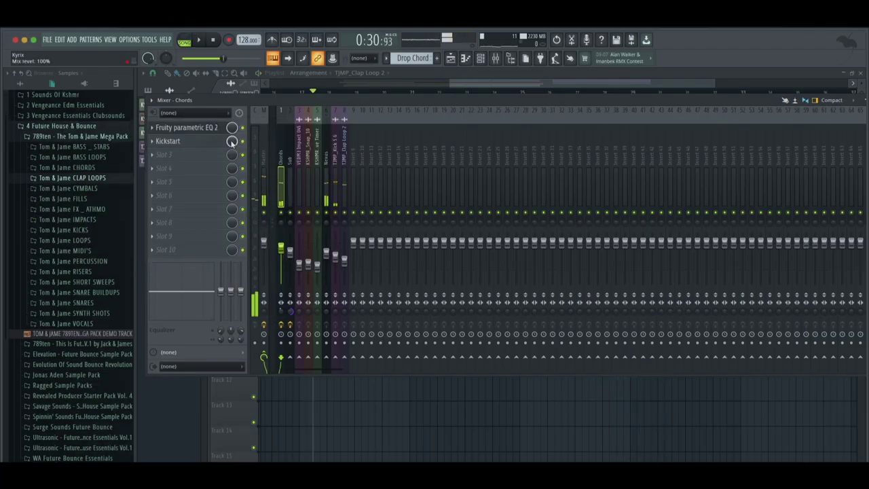
Step: Create an automation clip for the Kickstart mix level on the Chords track, stepping from its minimum to a high level at bar 23
right_click(233, 142)
left_click(268, 209)
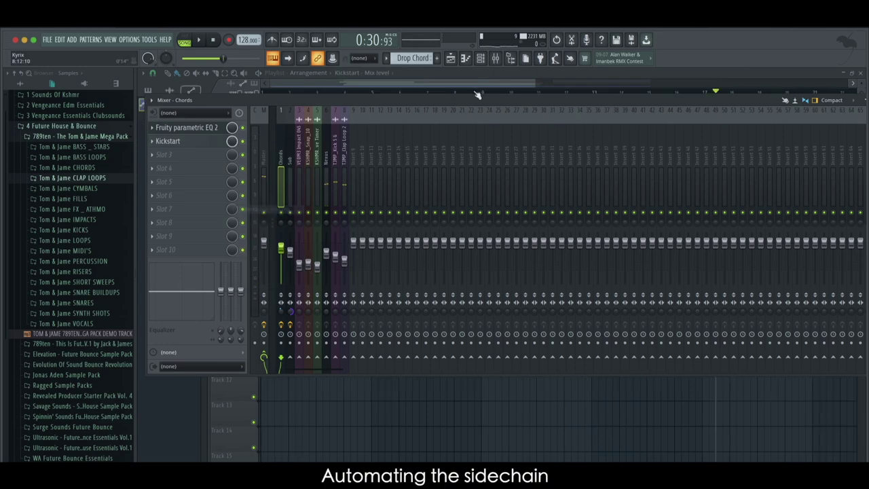
left_click_drag(263, 257, 265, 273)
left_click_drag(451, 84, 582, 86)
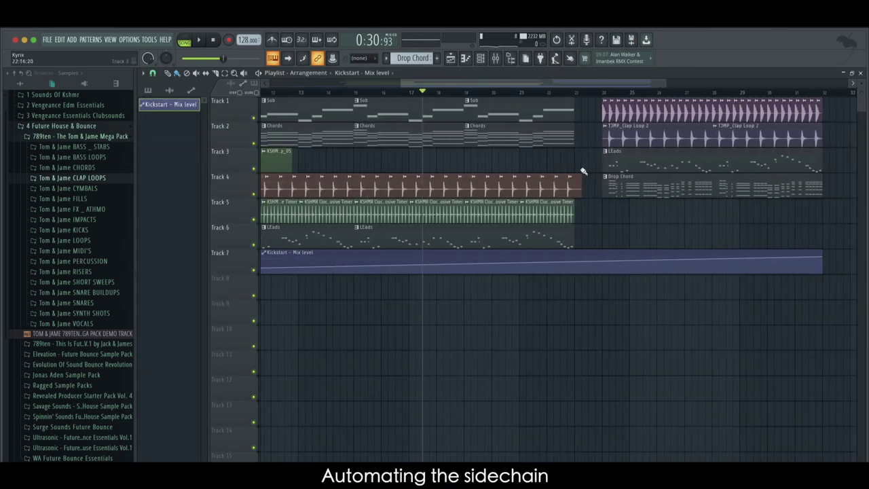
left_click_drag(580, 263, 603, 245)
key("space")
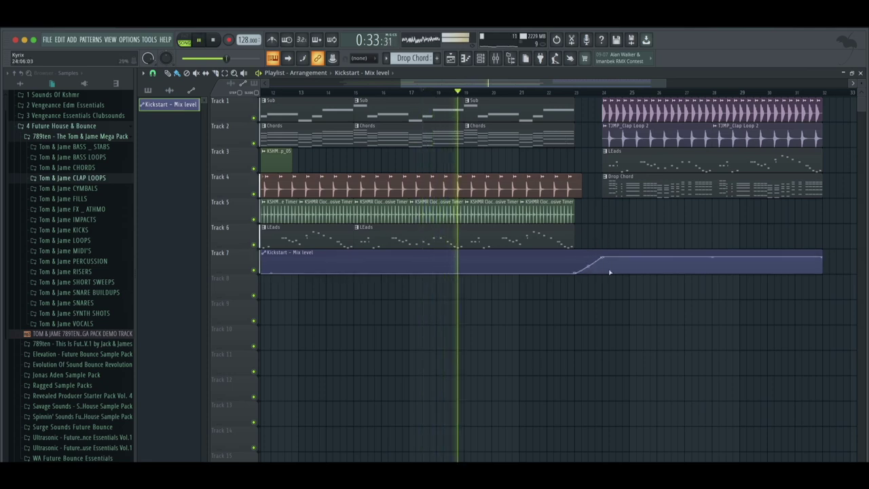
left_click_drag(602, 258, 576, 258)
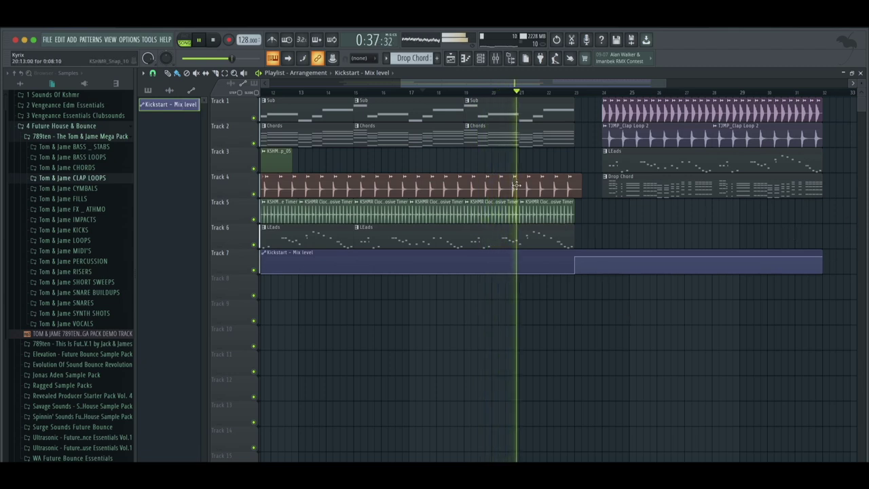
Step: Play the arrangement into the drop to check the Kickstart automation, viewing the mixer levels along the way
key("F9")
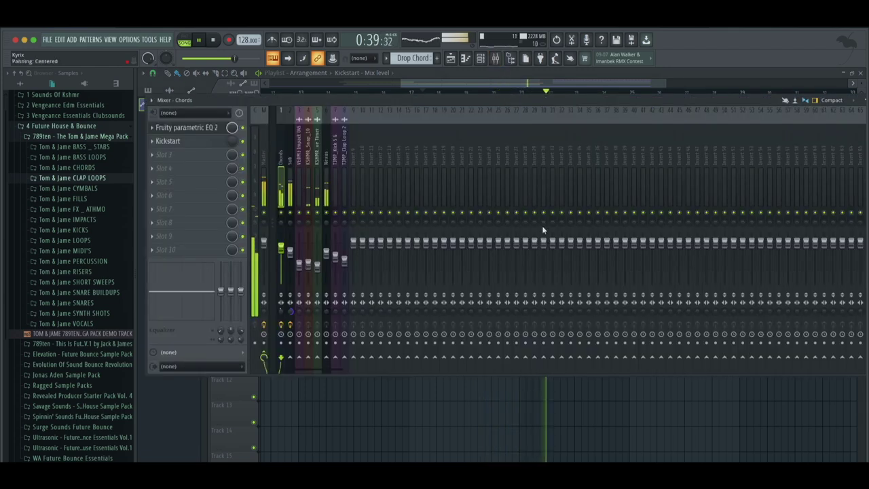
key("F9")
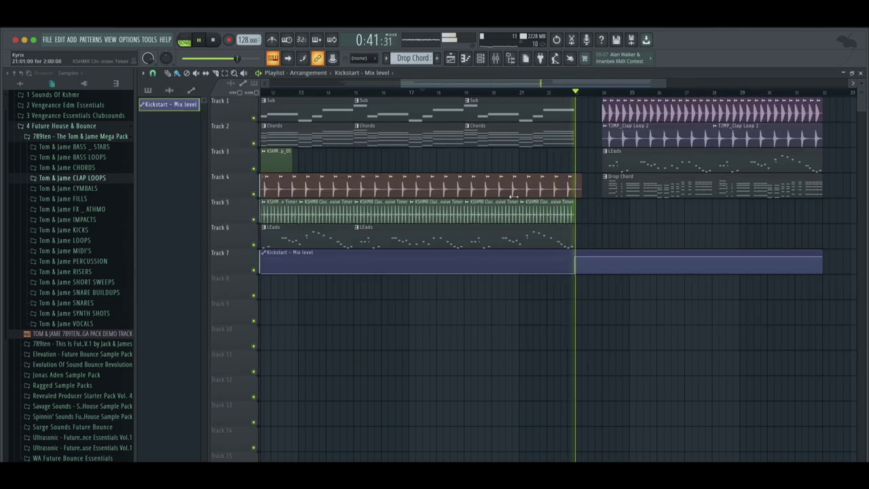
left_click_drag(619, 84, 660, 81)
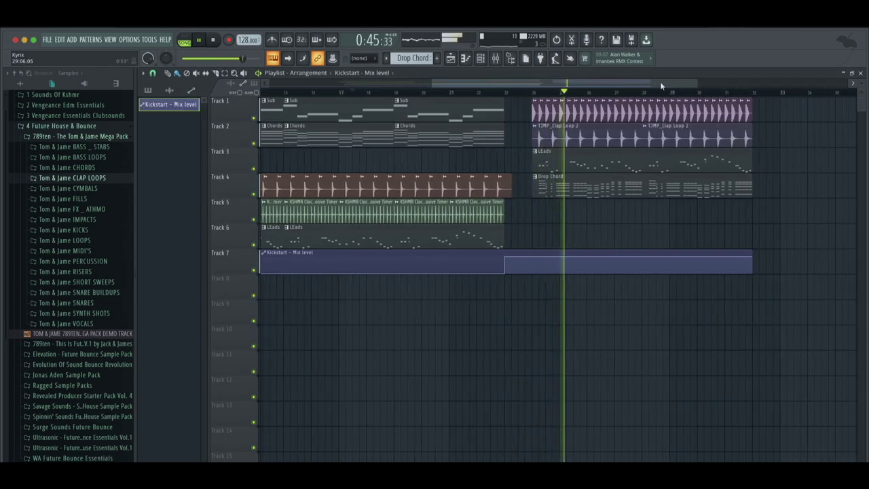
left_click_drag(675, 80, 725, 87)
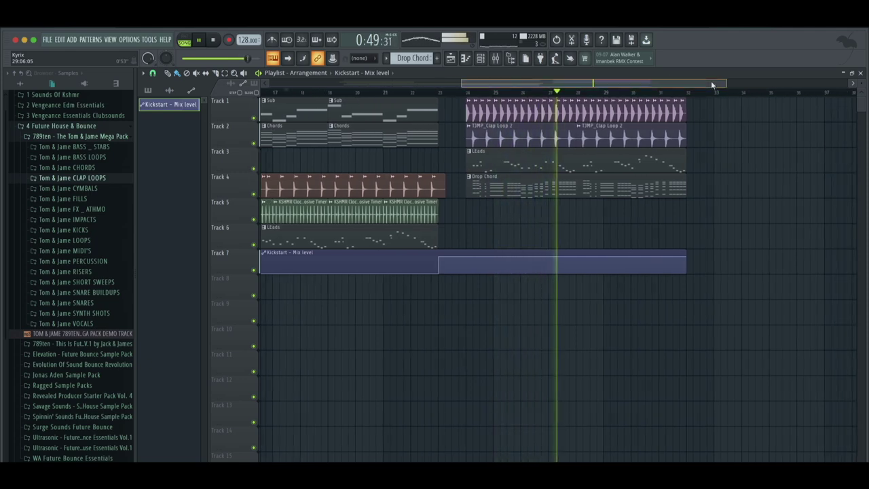
key("space")
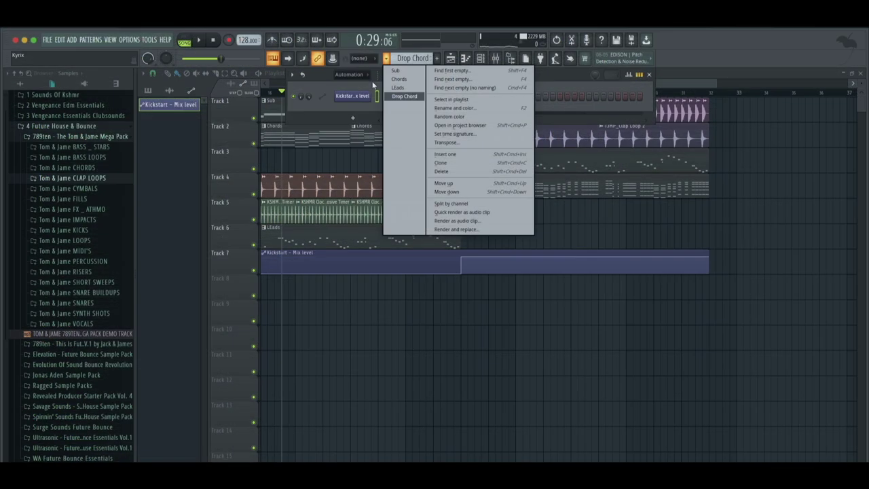
Step: Open the Chords notes of the Drop Chord pattern and select the lowest note of every chord across bars 1 to 8
left_click(367, 76)
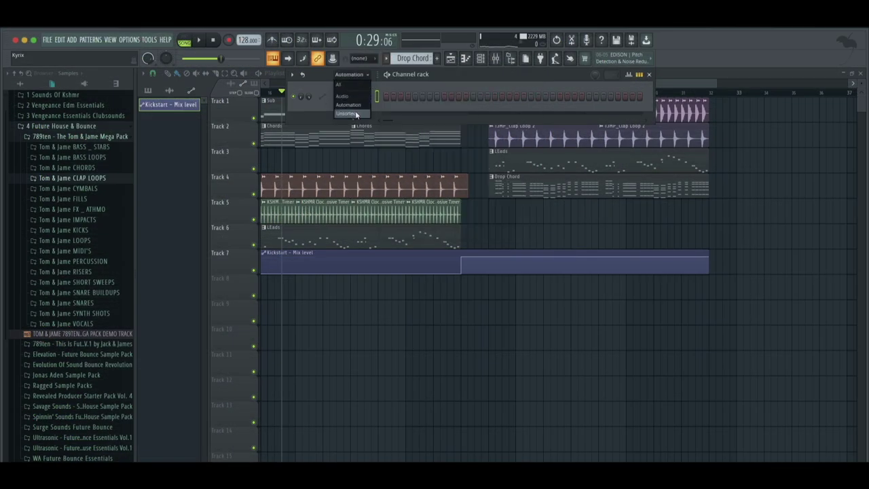
left_click(356, 114)
left_click(380, 112)
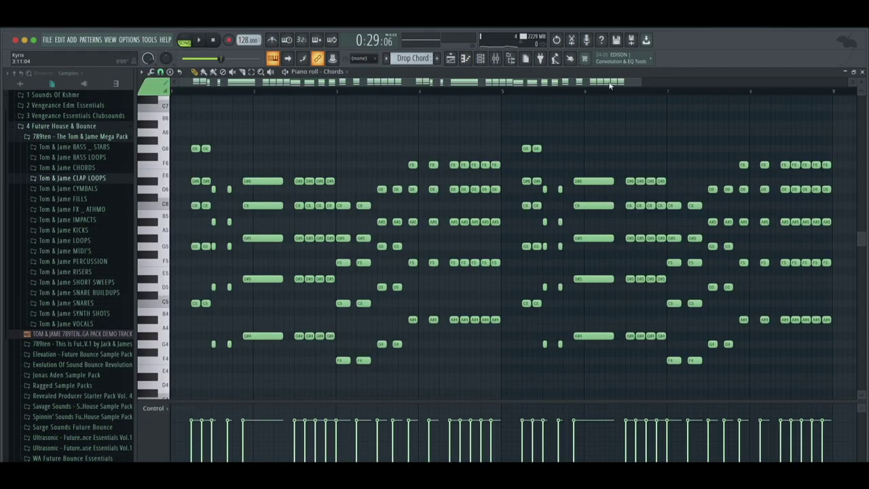
left_click_drag(639, 82, 741, 106)
scroll(736, 233, "down", 3)
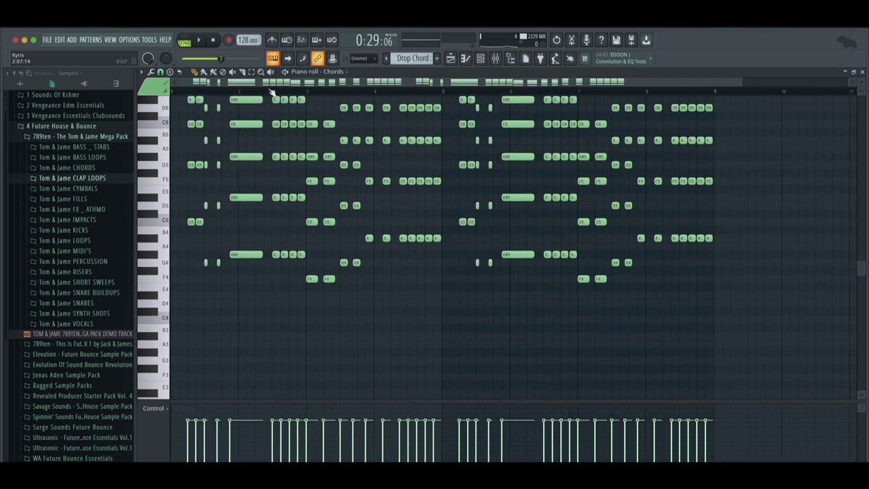
scroll(265, 246, "up", 3)
left_click_drag(183, 302, 304, 388)
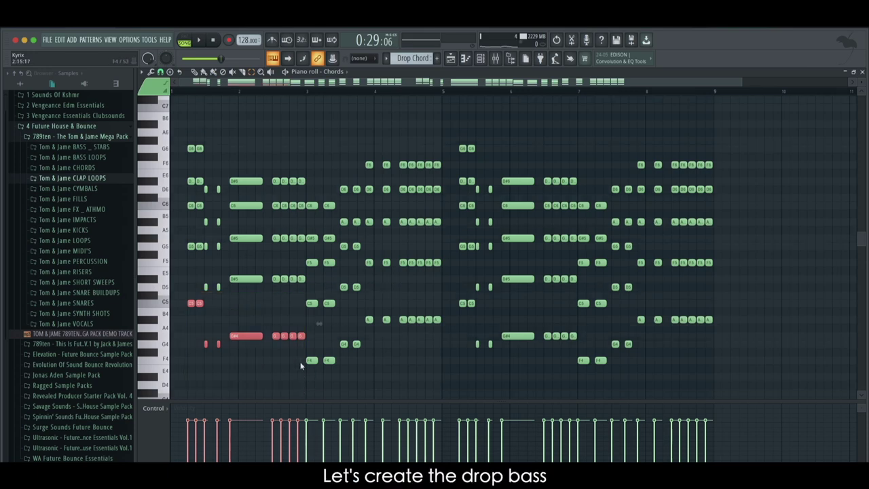
left_click_drag(357, 311, 511, 353)
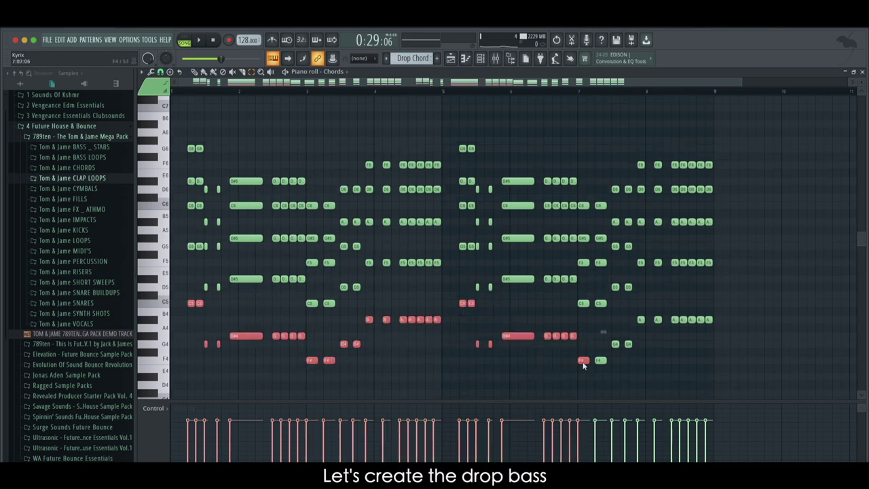
left_click_drag(646, 338, 594, 353)
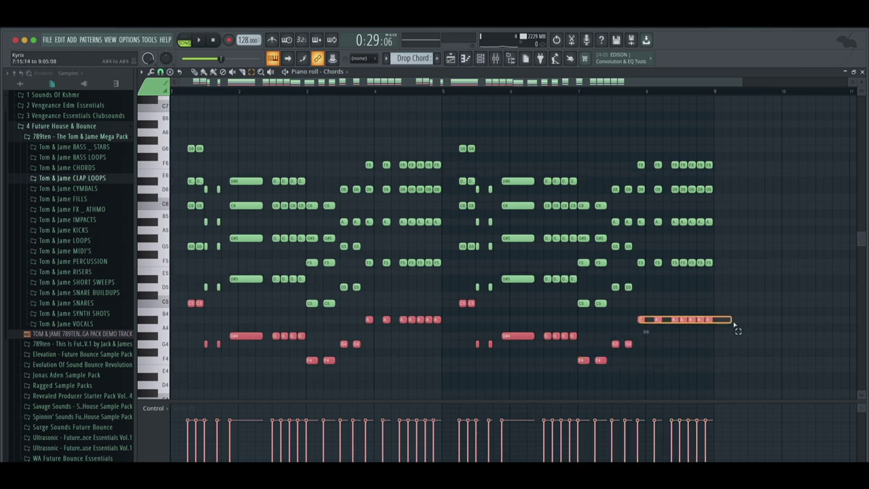
Step: Create a new empty pattern for the drop bass and select the Sub channel
left_click(478, 59)
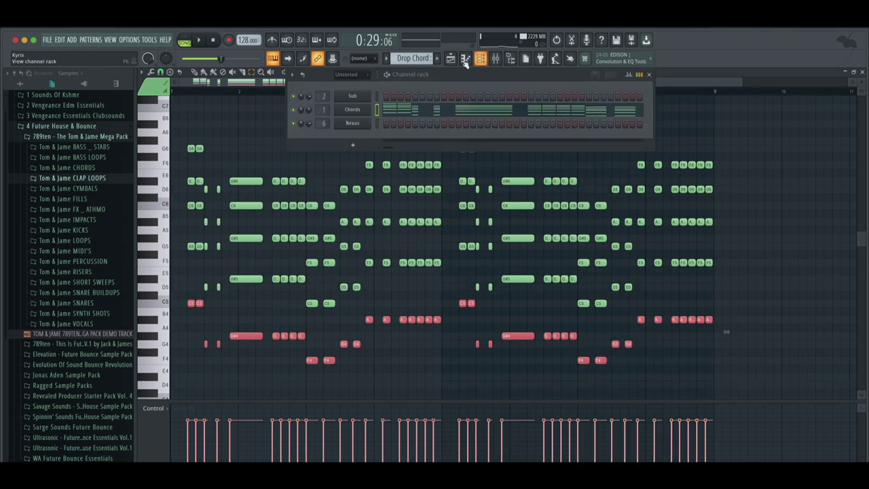
left_click(391, 59)
left_click(410, 101)
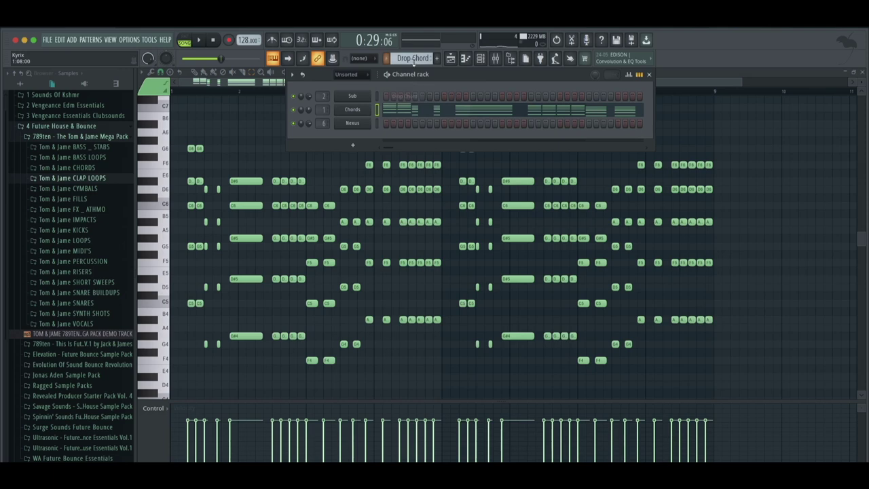
left_click(377, 124)
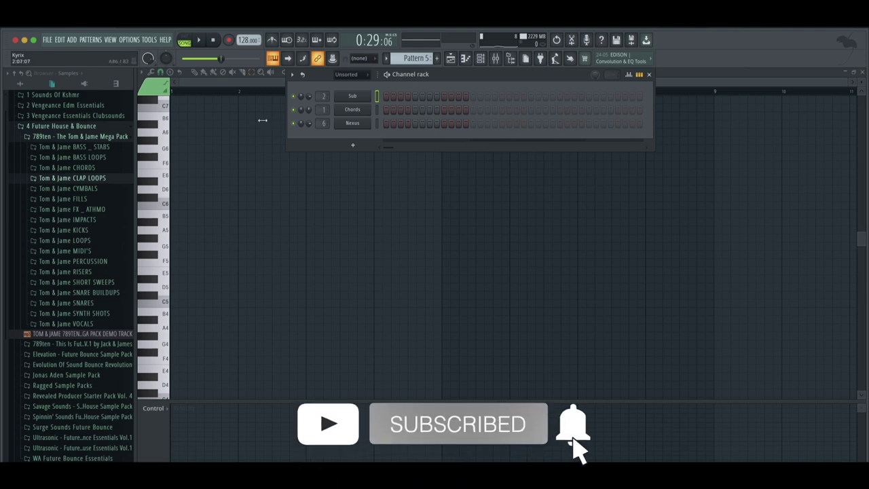
Step: Paste the copied lowest chord notes into the Sub channel's piano roll and play the pattern
right_click(370, 96)
left_click(384, 97)
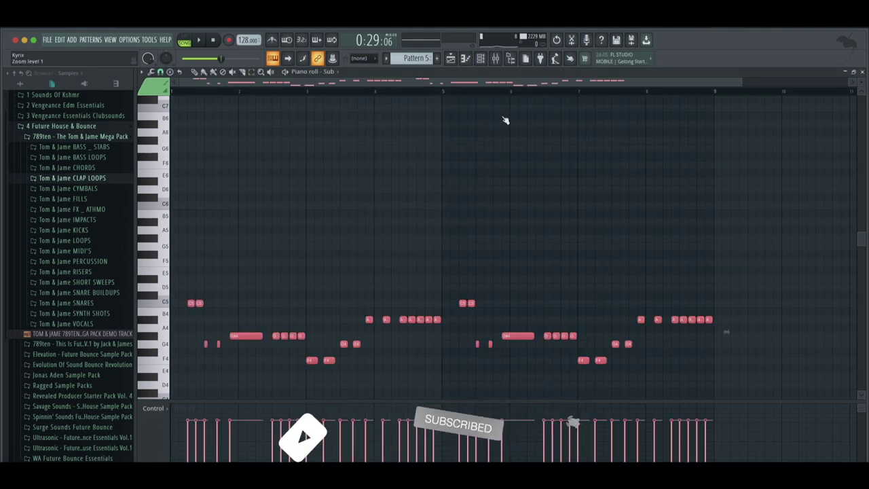
key("space")
scroll(516, 210, "down", 3)
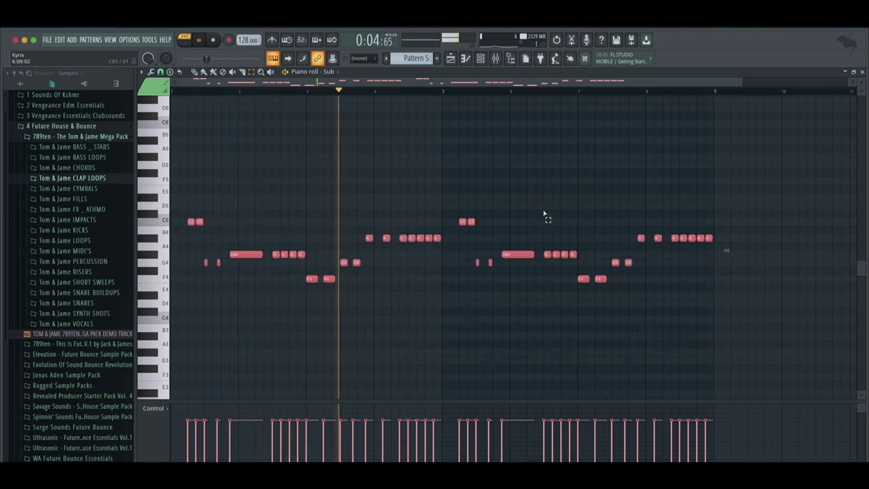
Step: Set up a bass bus in the mixer by naming the first empty insert track Bass
left_click(481, 57)
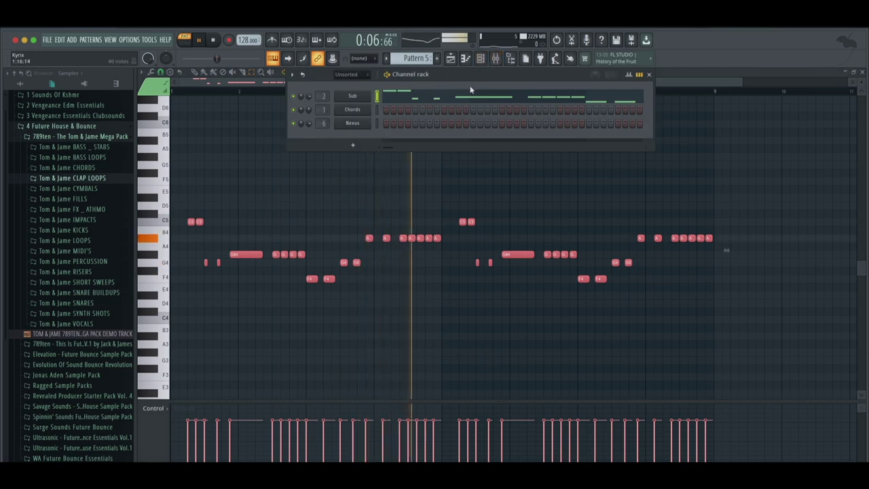
key("F9")
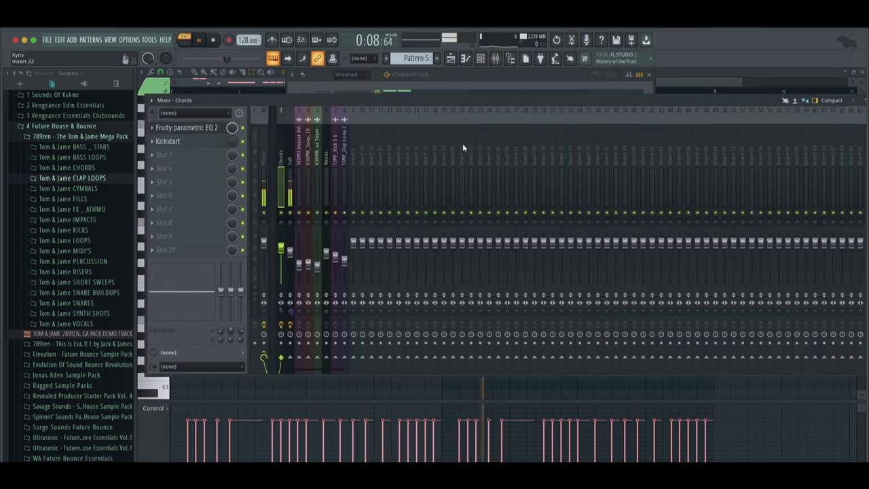
left_click(291, 167)
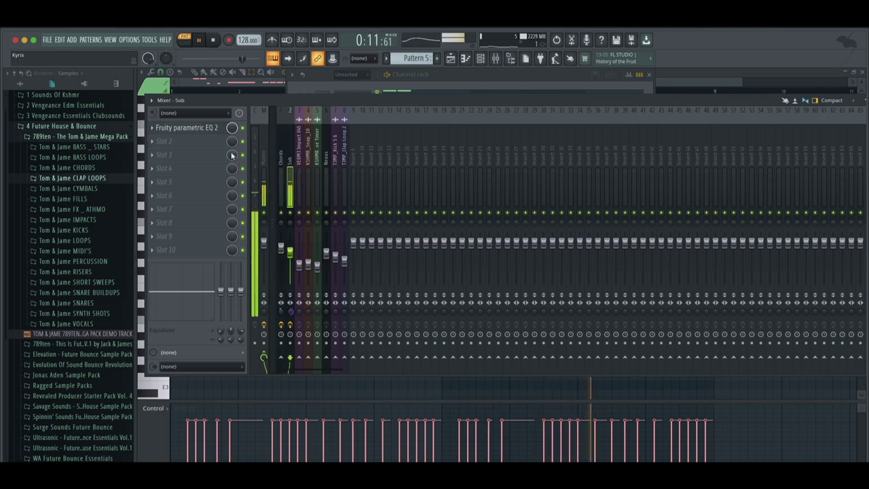
left_click(351, 154)
key("space")
key("F2")
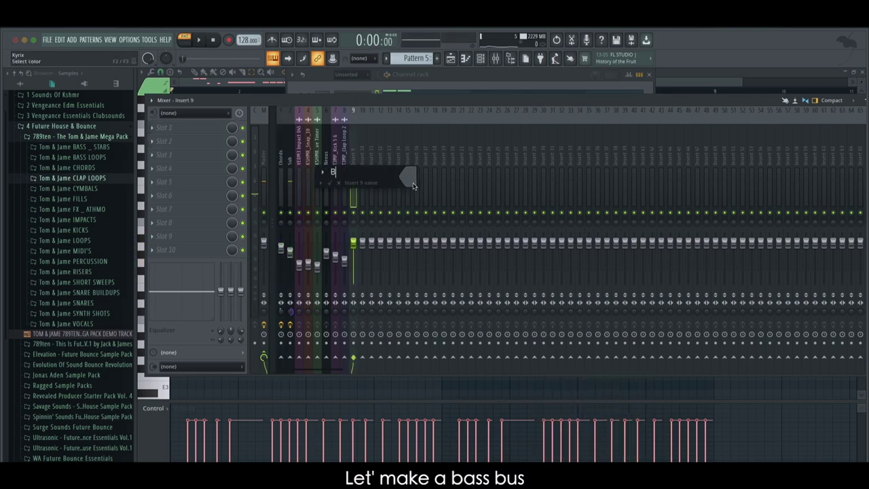
type("Bass")
key("Return")
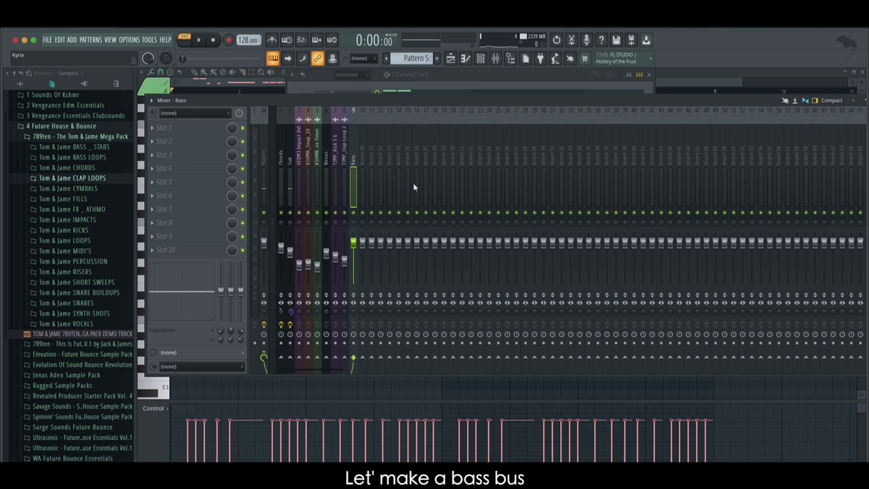
Step: Move the Bass mixer track between Chords and Sub, and route the Sub track into it
key("alt+Left")
key("alt+Left")
key("alt+Left")
key("alt+Left")
key("alt+Left")
key("alt+Left")
key("alt+Left")
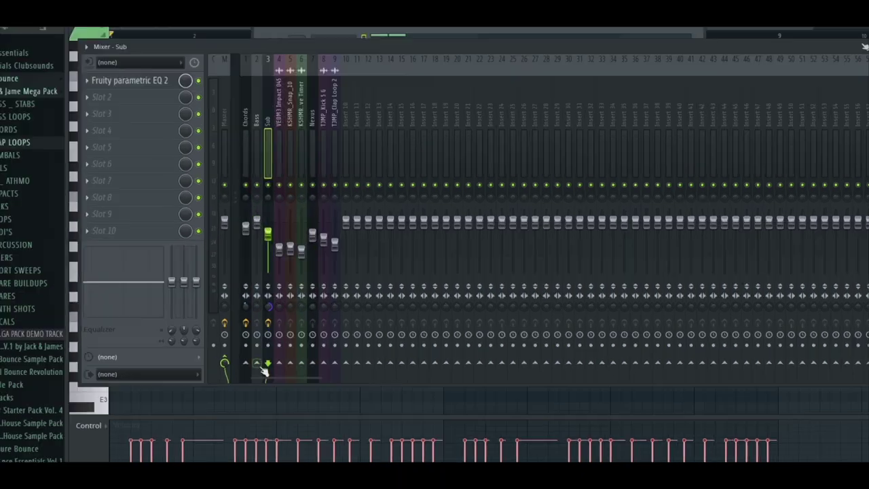
right_click(290, 358)
left_click(305, 369)
Step: Add CamelCrusher to the Bass track's first effect slot while the bass pattern plays
left_click(257, 119)
key("space")
left_click(151, 83)
mouse_move(244, 142)
left_click(309, 144)
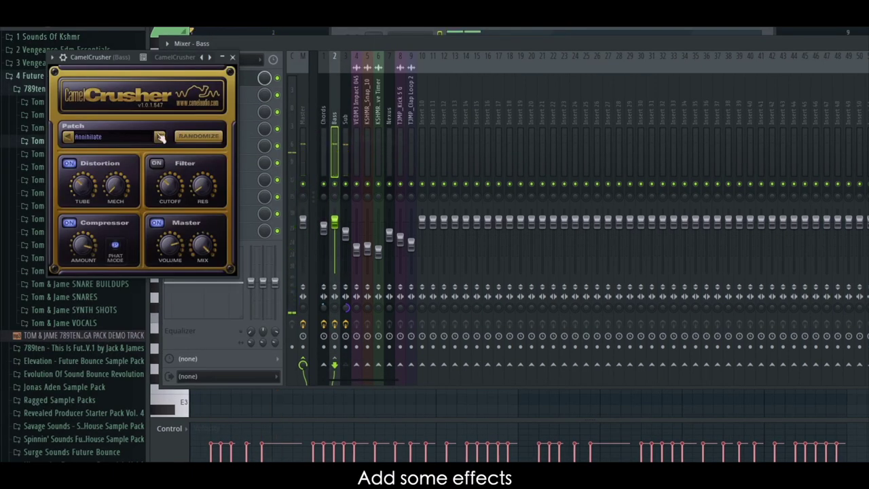
left_click(233, 57)
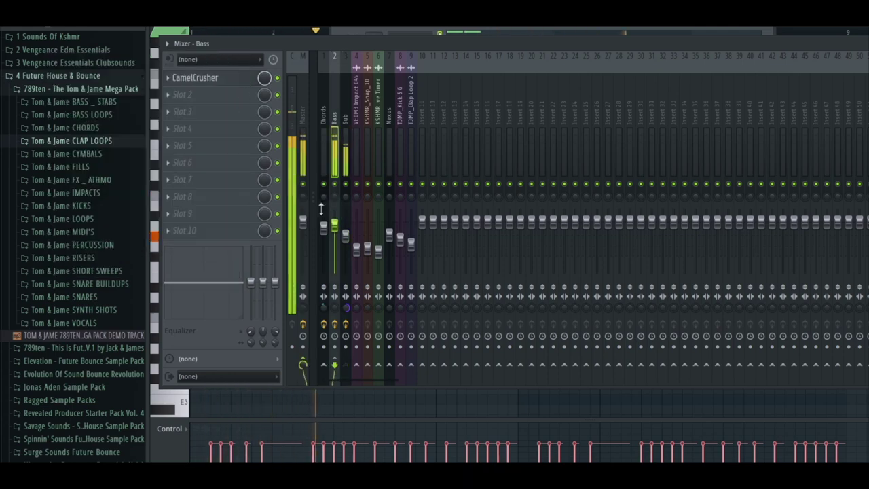
Step: Add the Kickstart sidechain effect to the second slot of the Bass mixer track
left_click(224, 105)
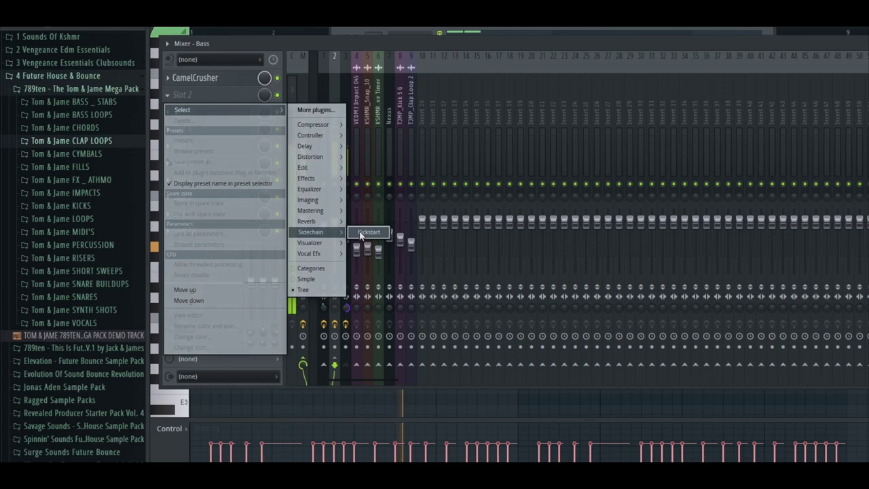
left_click(366, 233)
left_click(387, 72)
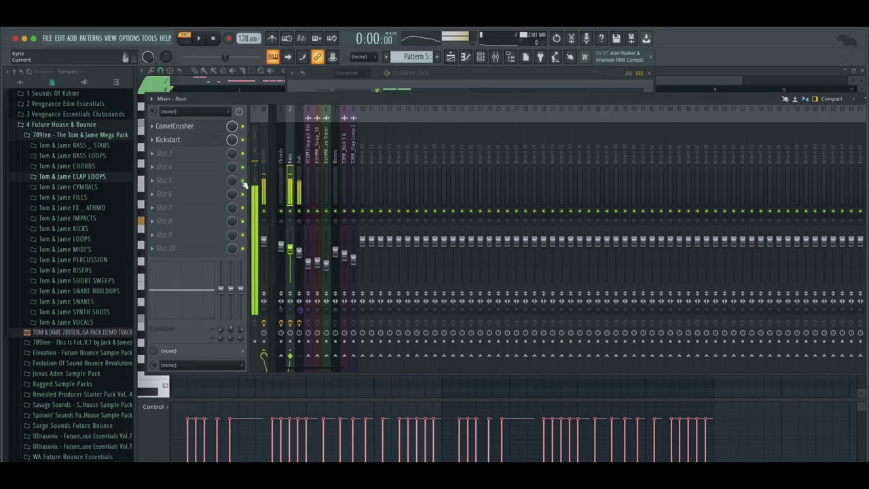
left_click(231, 114)
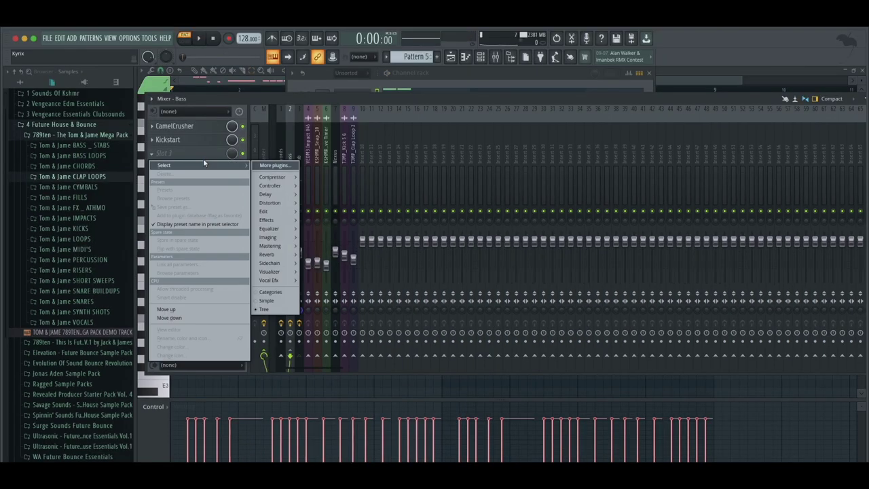
left_click(345, 100)
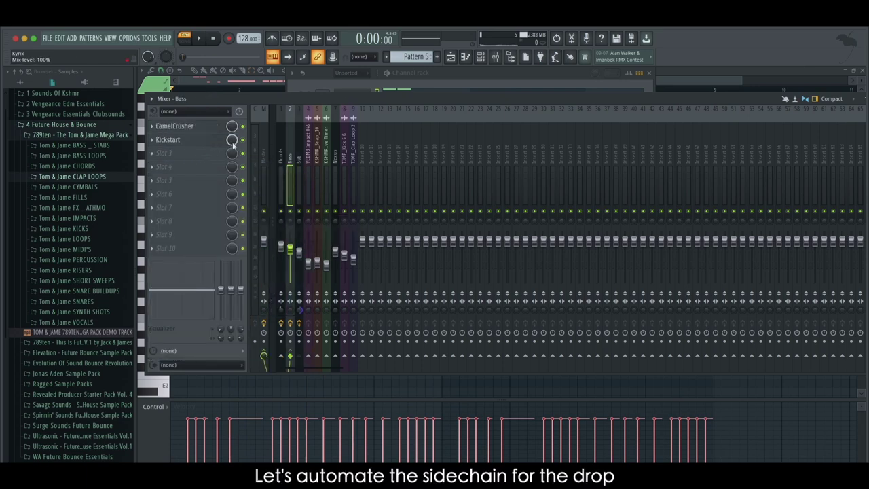
Step: Turn the Bass track's Kickstart mix level down to its minimum and create an automation clip for it in the playlist
right_click(234, 143)
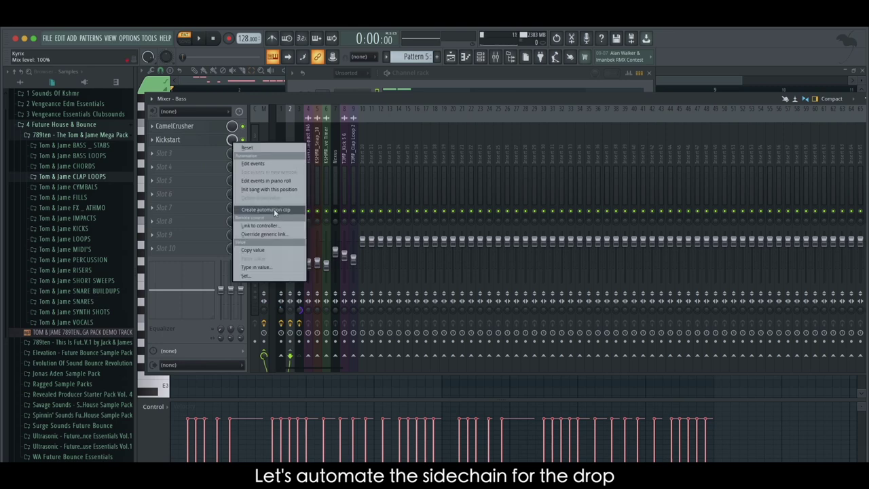
left_click(234, 139)
left_click_drag(233, 139, 232, 197)
right_click(230, 140)
left_click(261, 207)
left_click(451, 56)
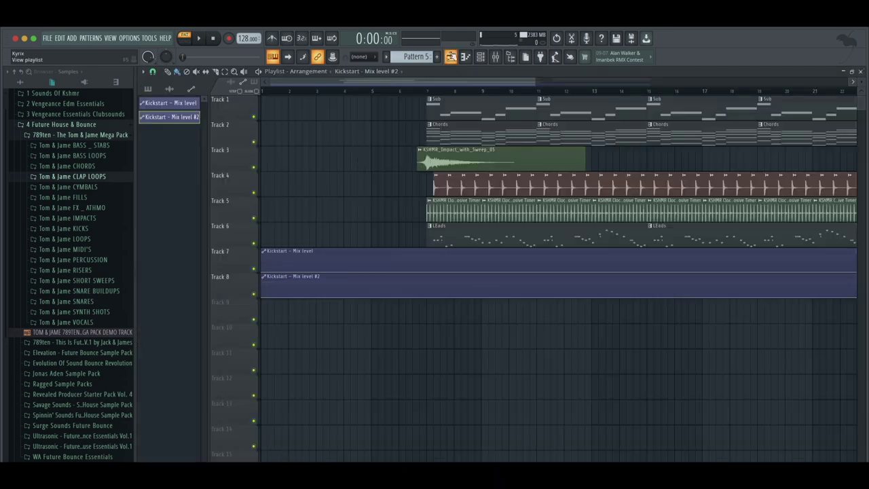
Step: Rename the Track 8 automation clip as Bass Sidechain and the Track 7 automation clip as Chords Sidechain
left_click(291, 278)
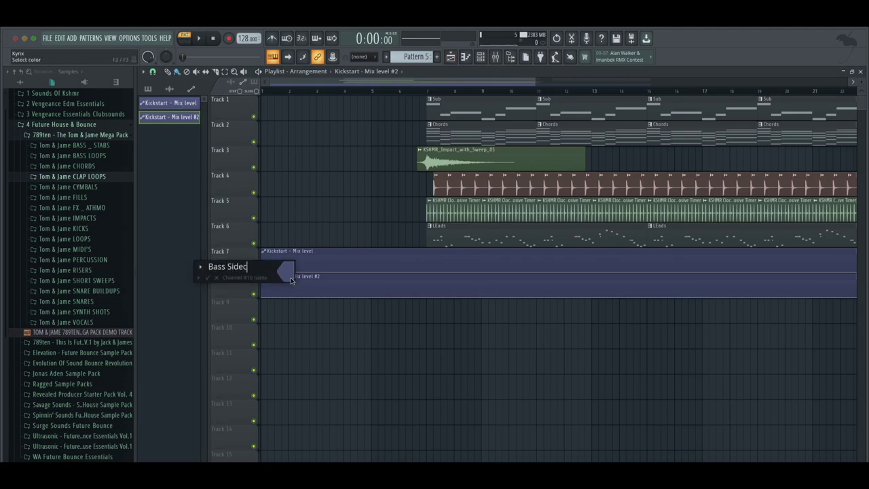
type("Bass Sidechain")
key("Return")
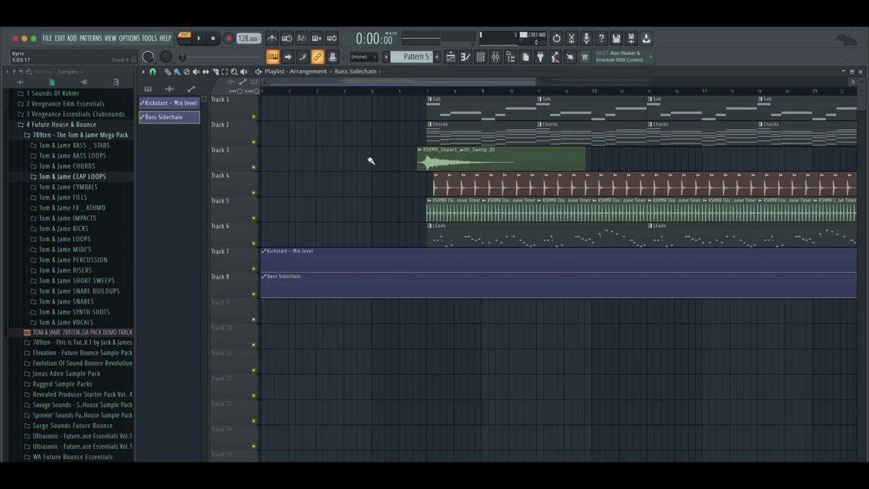
left_click(343, 251)
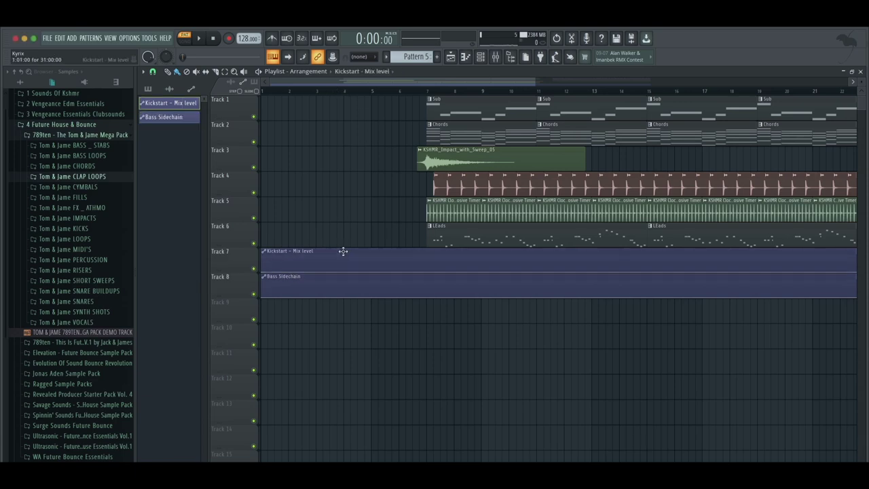
left_click(343, 252)
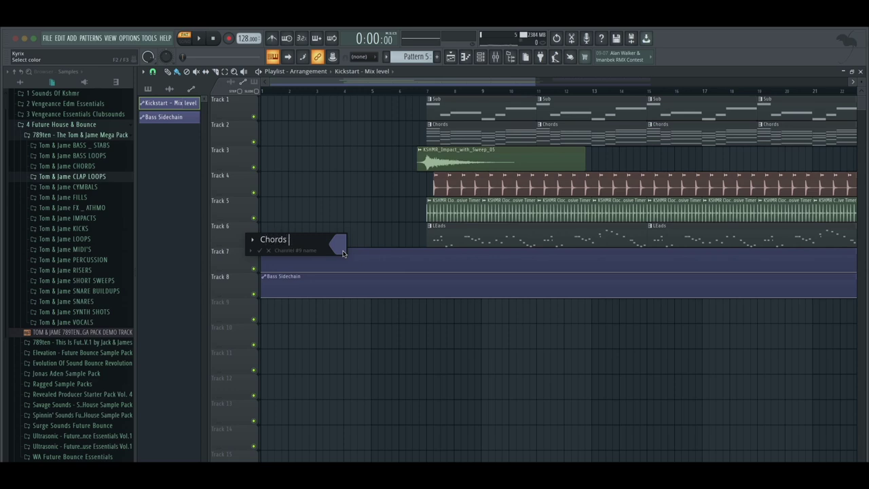
type("Chords Sidechain")
key("Return")
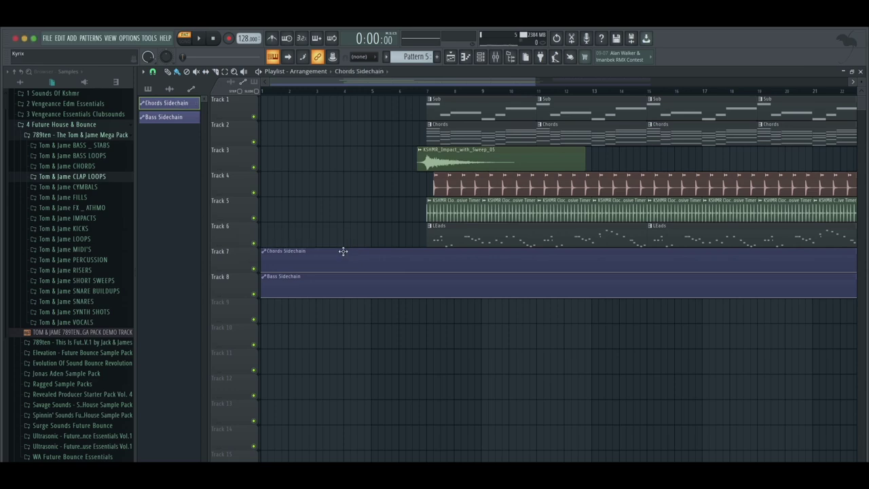
Step: Make the Bass Sidechain automation step from minimum to a high level at bar 24, and move the Chords Sidechain step to bar 24
left_click(443, 88)
key("space")
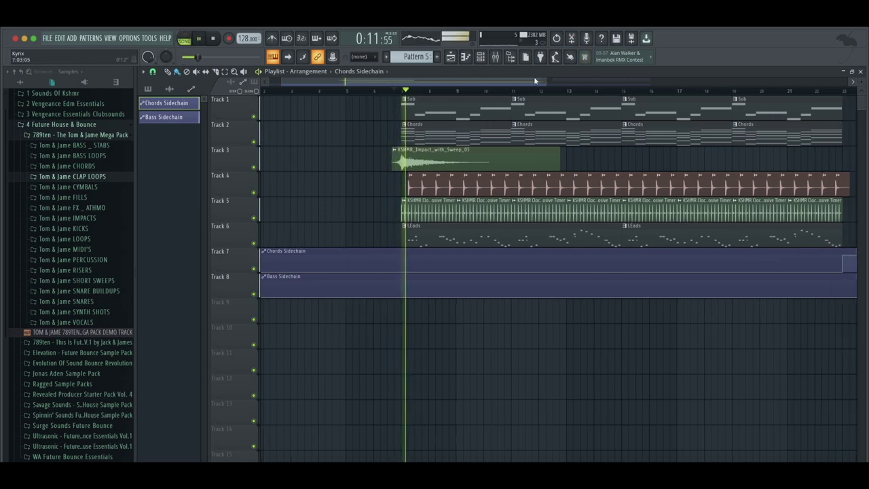
left_click_drag(561, 81, 634, 81)
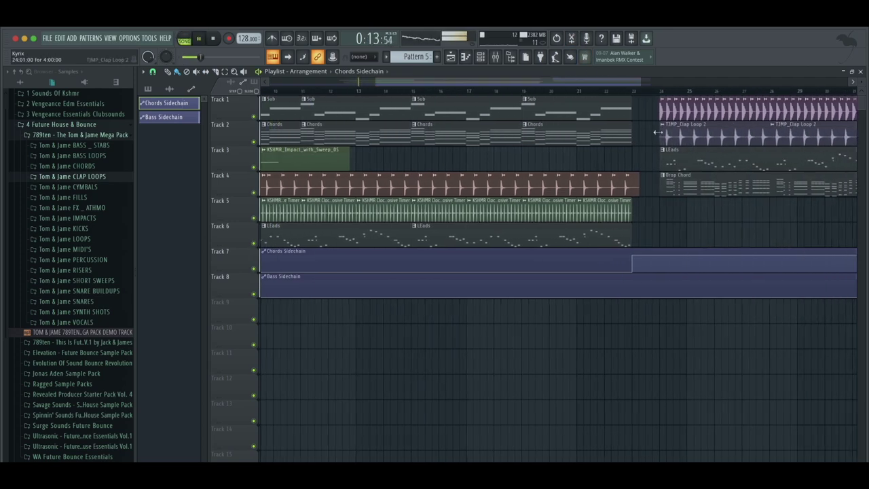
left_click(632, 297)
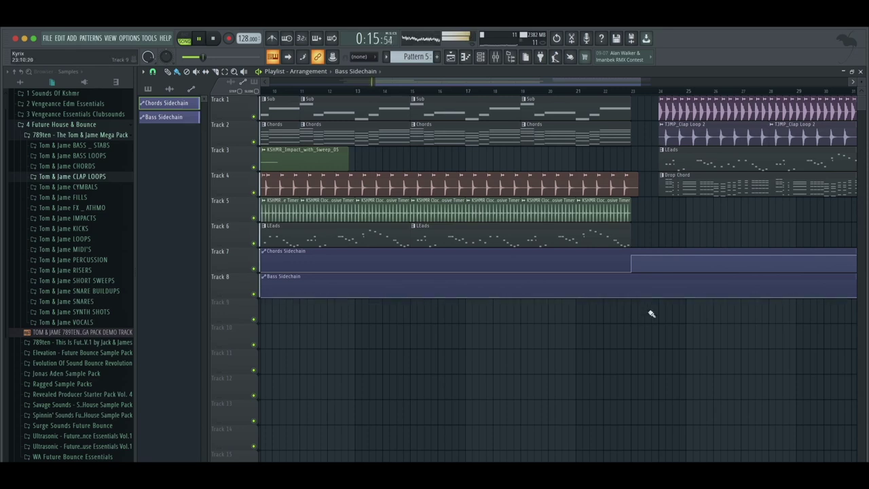
left_click_drag(660, 292, 652, 267)
scroll(631, 278, "down", 3)
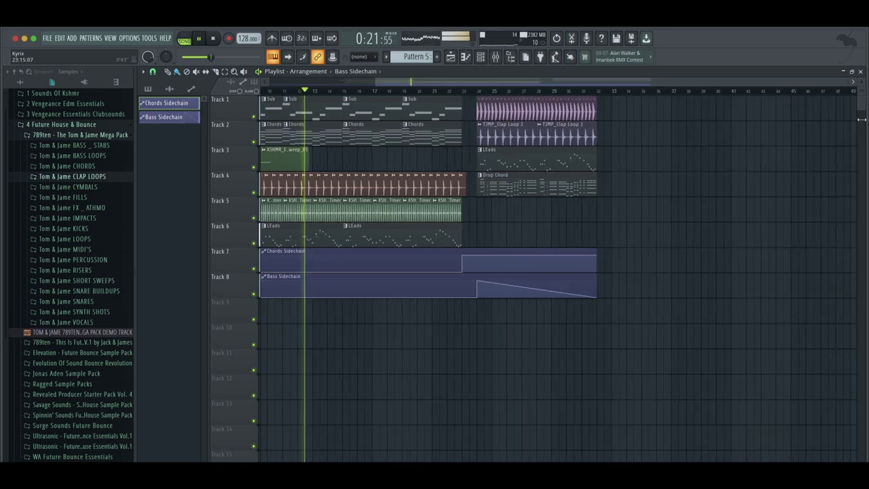
left_click_drag(592, 296, 590, 283)
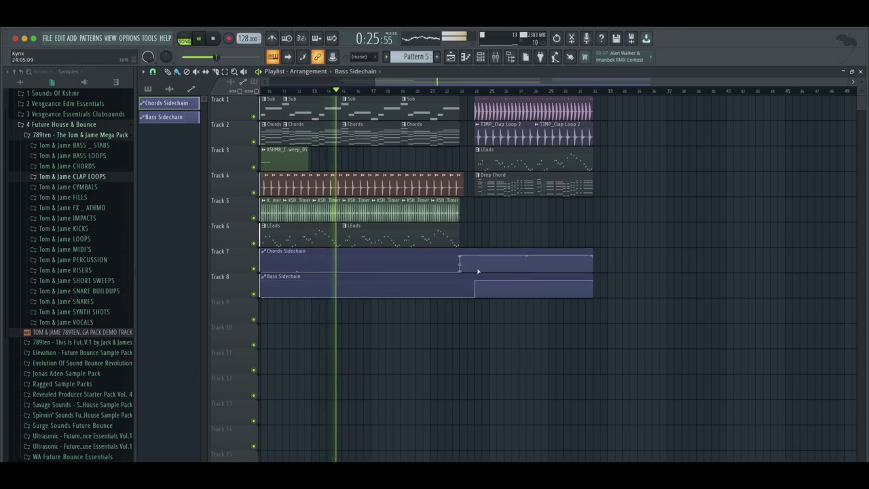
left_click_drag(459, 251, 474, 252)
Step: Play into the drop and place the Sub bass pattern on Track 5 at bar 24, below the Drop Chord clip
left_click(472, 92)
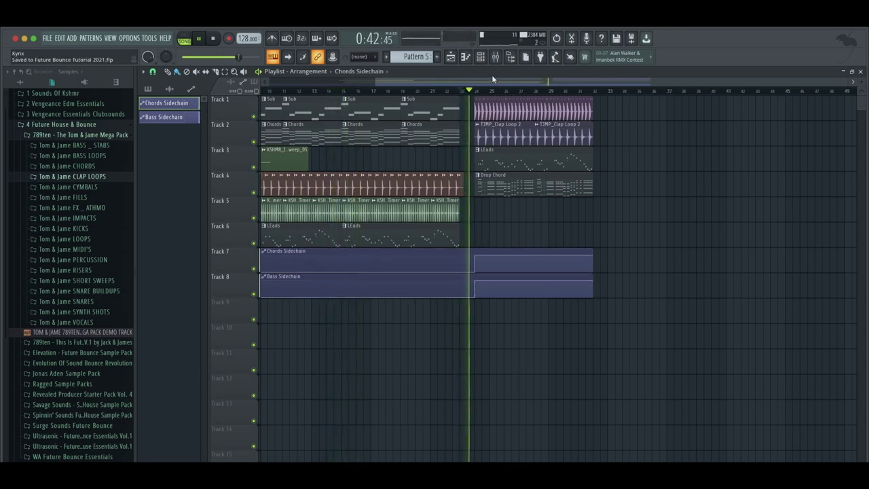
left_click(148, 89)
left_click(481, 207)
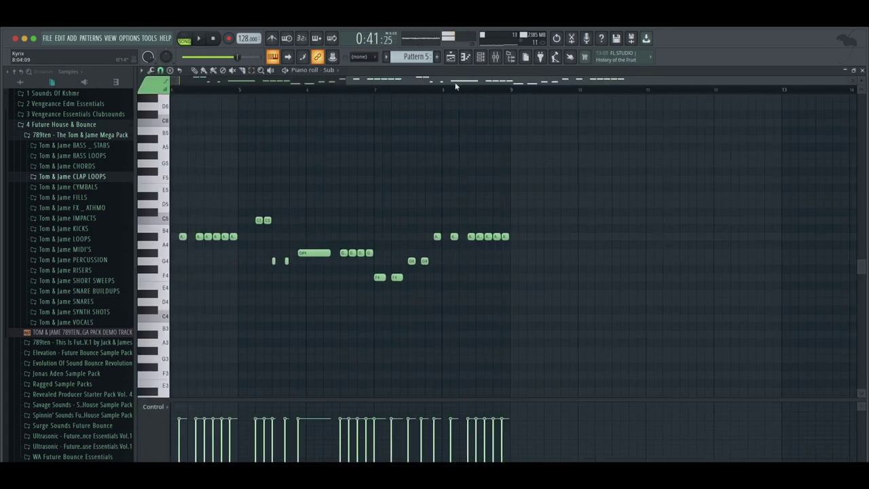
Step: Draw a G#3 slide note under the long G#4 note in bar 2, and set the Sub synth's portamento to about 94 ms
left_click_drag(454, 81, 169, 72)
left_click(198, 38)
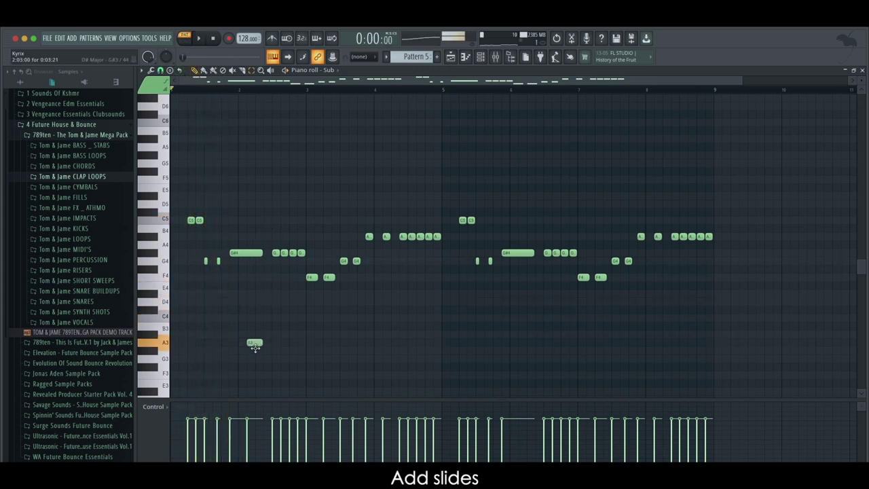
left_click(480, 57)
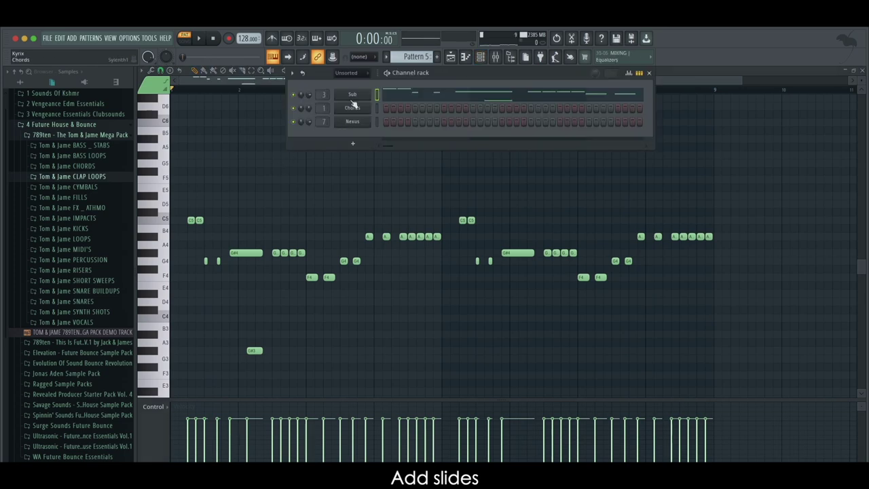
left_click(351, 95)
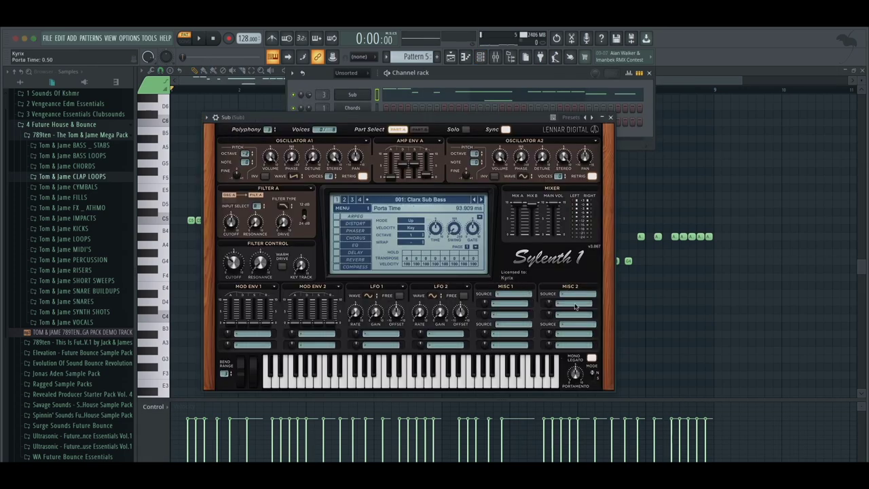
left_click(703, 78)
key("space")
left_click(611, 117)
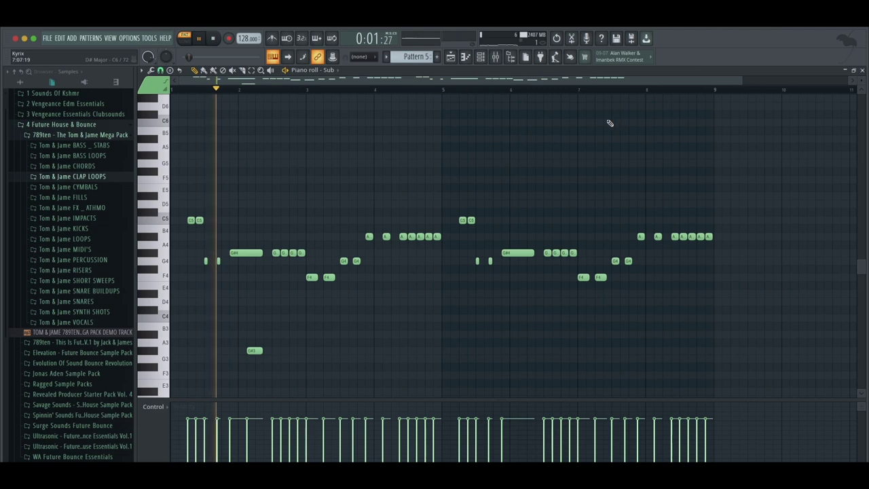
Step: Shorten the G#3 slide note in bar 2 and add a matching one under the end of the long G#4 note in bar 6
left_click_drag(253, 349, 262, 351)
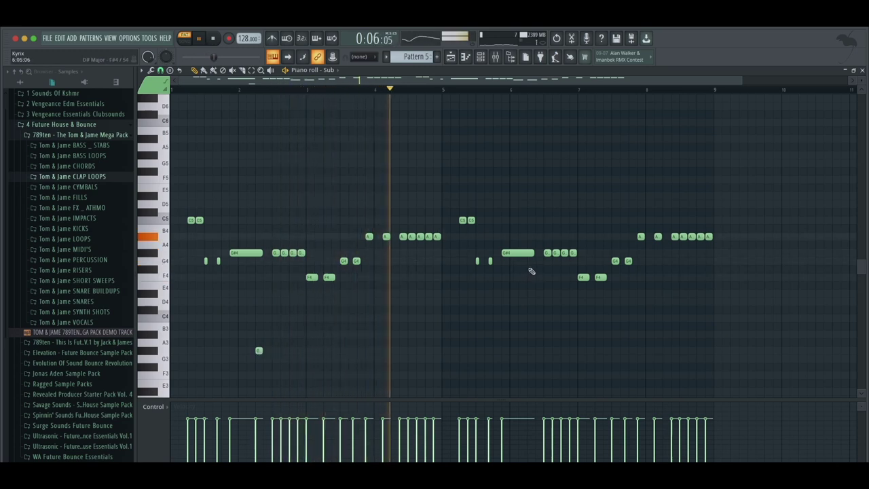
left_click(530, 350)
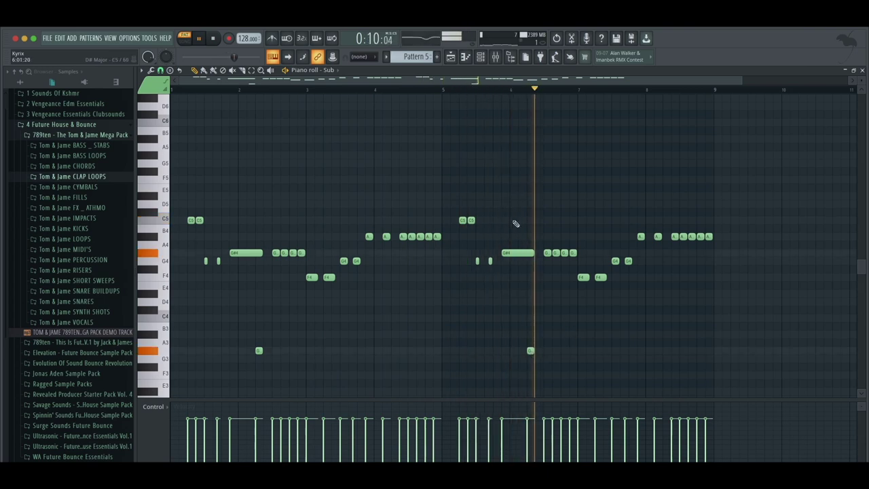
key("F6")
key("space")
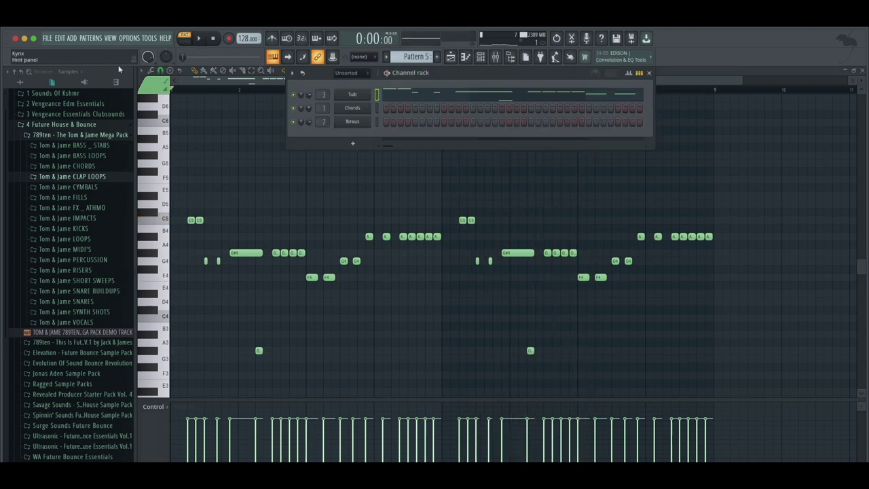
Step: Add a Serum channel to the bass pattern and load the _BASS_001 preset from the Future House & Bounce user presets
right_click(312, 110)
left_click(464, 103)
left_click(503, 57)
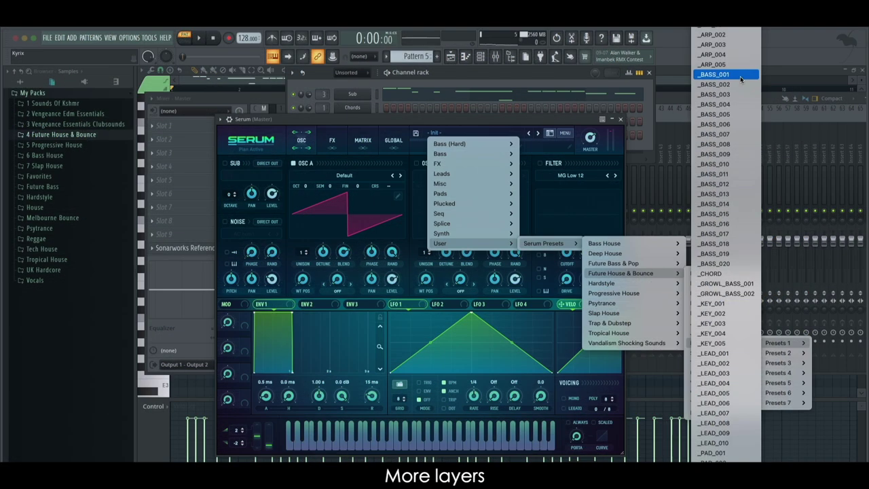
left_click(741, 76)
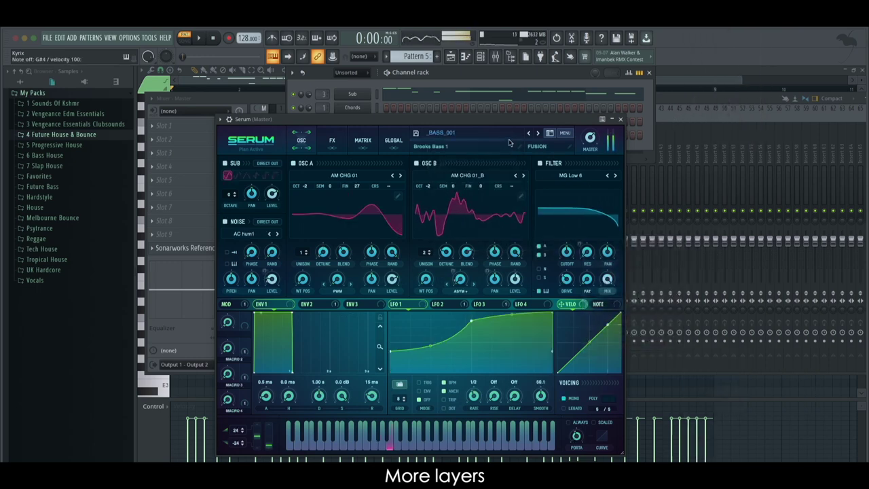
left_click(619, 119)
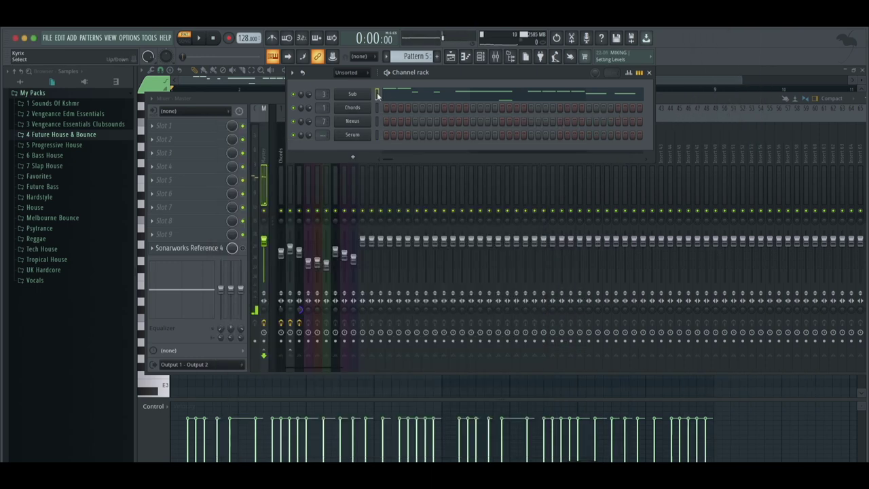
Step: Copy the Sub channel's notes to the Serum channel and name its mixer insert 10 Bass 1
left_click(376, 136)
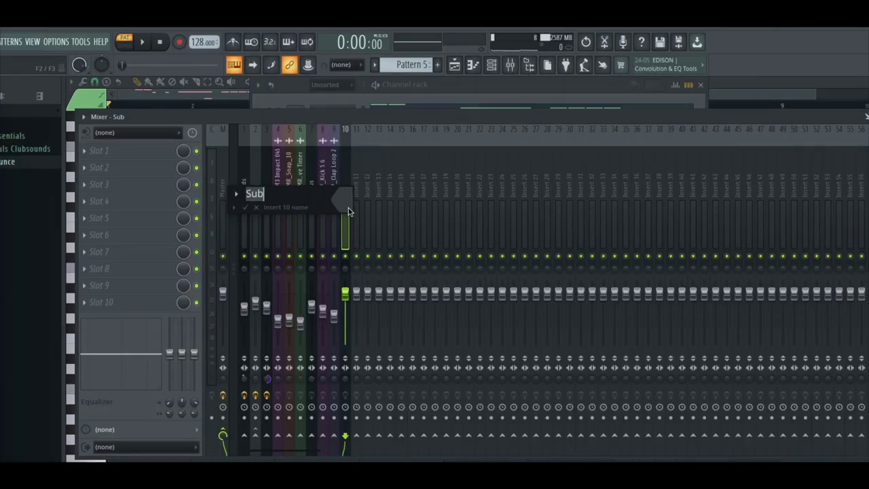
type("Bass 1")
key("Return")
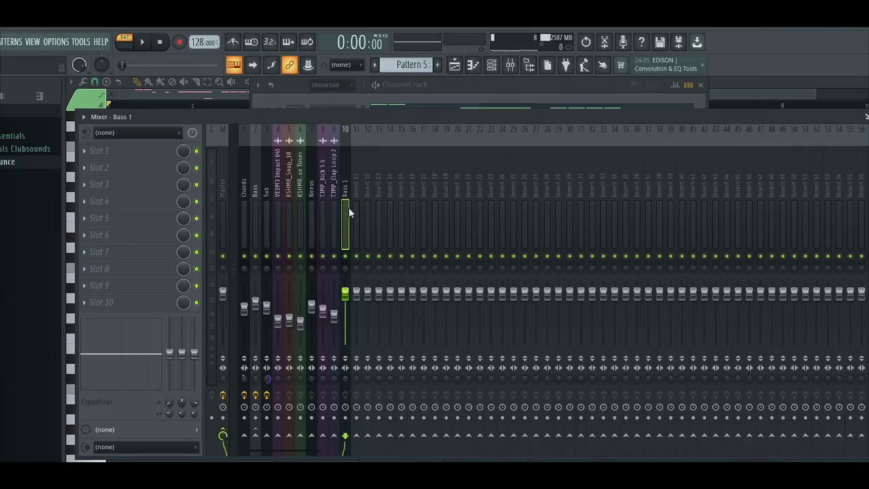
Step: Move the Bass 1 mixer track to insert 4 beside Sub and route it only to the Bass bus
key("alt+Left")
key("alt+Left")
key("alt+Left")
key("alt+Left")
key("alt+Left")
key("alt+Left")
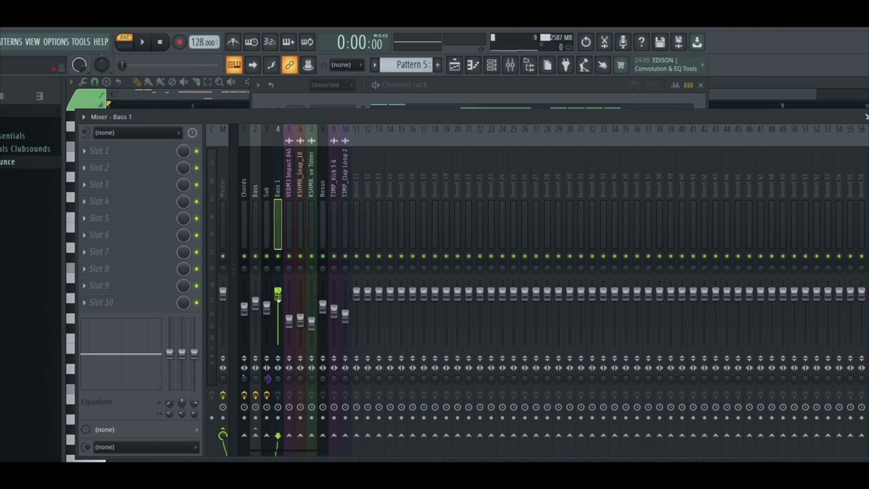
right_click(260, 436)
left_click(285, 439)
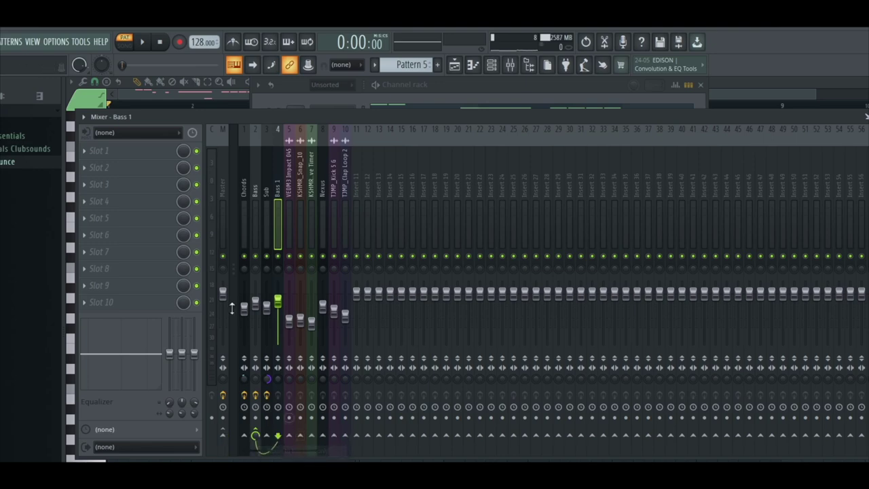
Step: Insert Fruity Parametric EQ 2 on Bass 1 with the Low Cut preset, raise its cutoff frequency, and play the pattern
left_click(140, 152)
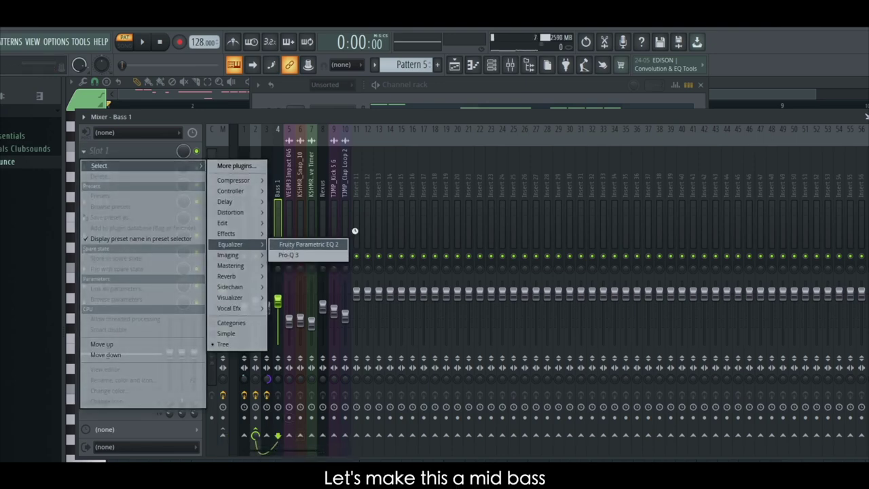
left_click(307, 244)
left_click(492, 223)
left_click(513, 250)
left_click_drag(173, 317, 218, 317)
left_click(146, 42)
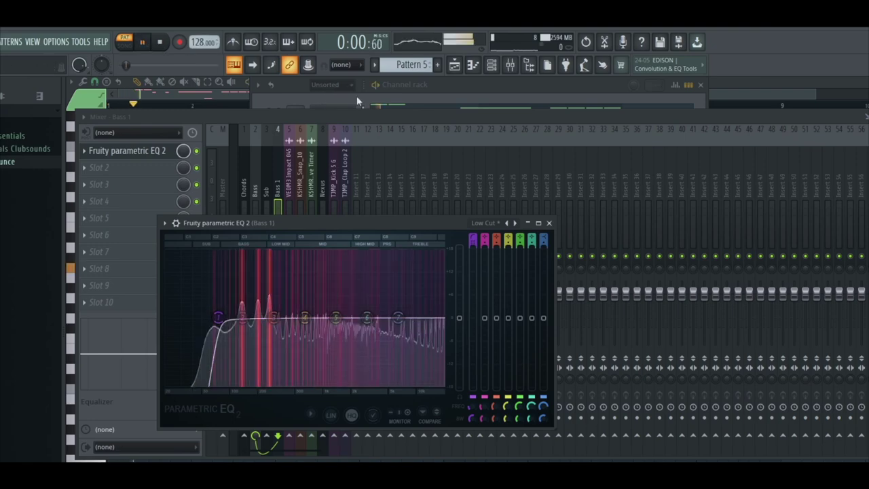
Step: Load the Ultrasonic preset BASS - Mesto 01 in the Serum channel and set Bass 1's stereo separation to 31% separated
left_click(344, 94)
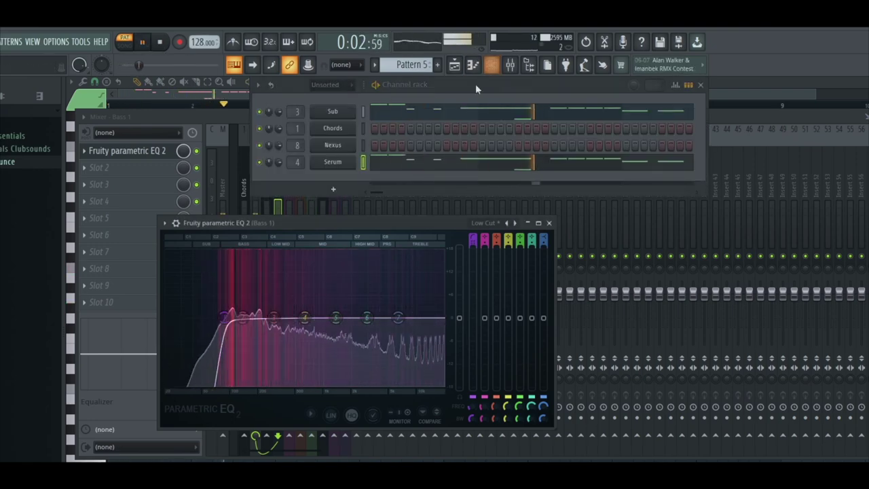
left_click(333, 161)
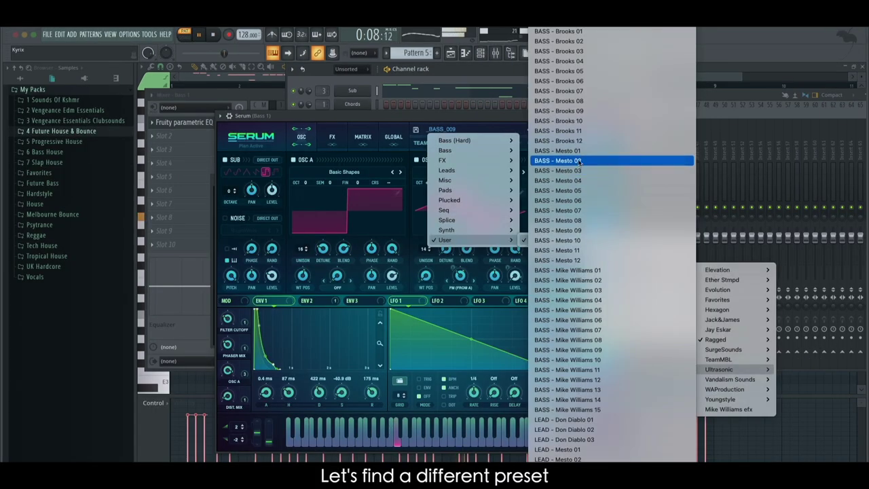
left_click(574, 163)
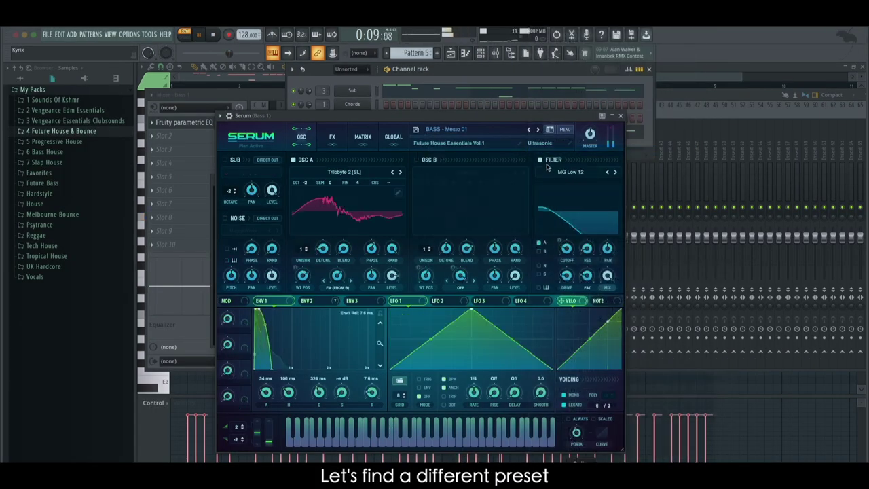
left_click(620, 116)
left_click_drag(266, 258, 284, 260)
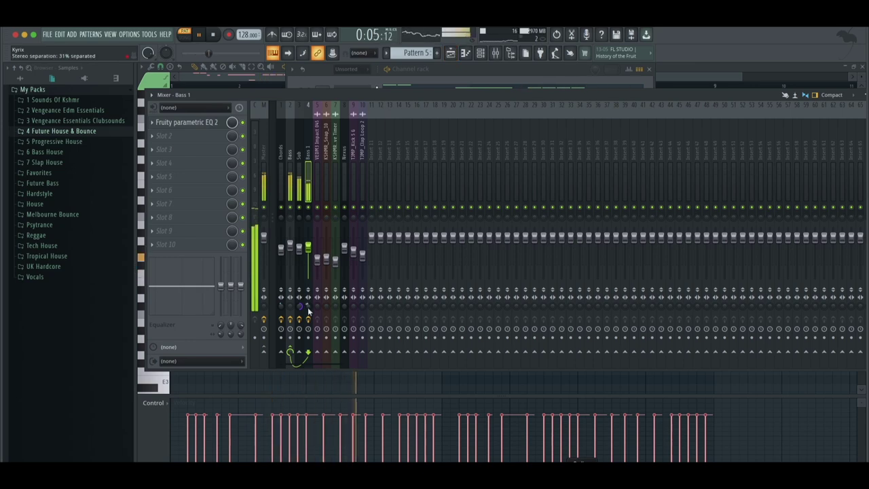
Step: Rename Pattern 5 in the playlist as Bass
key("F5")
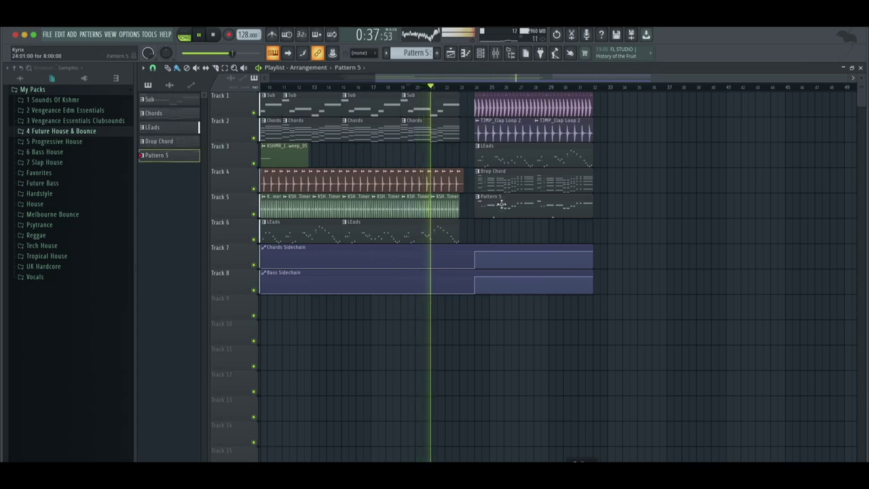
key("F2")
type("Bas")
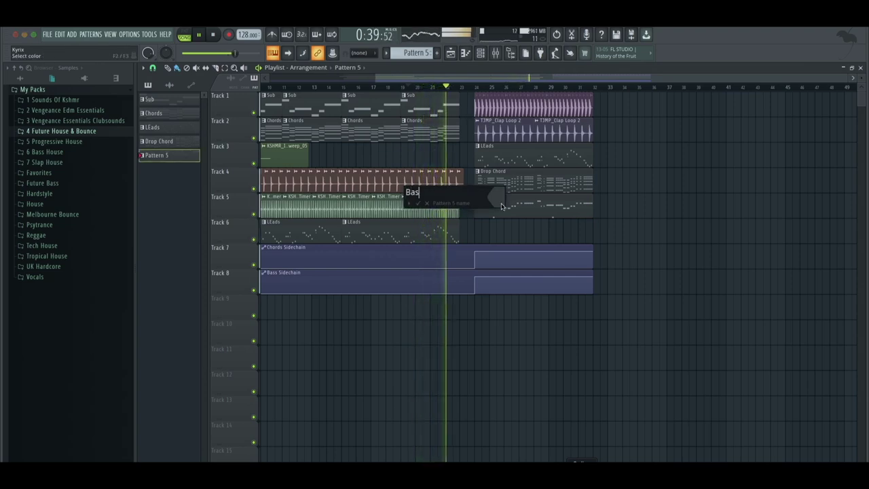
type("s")
key("Return")
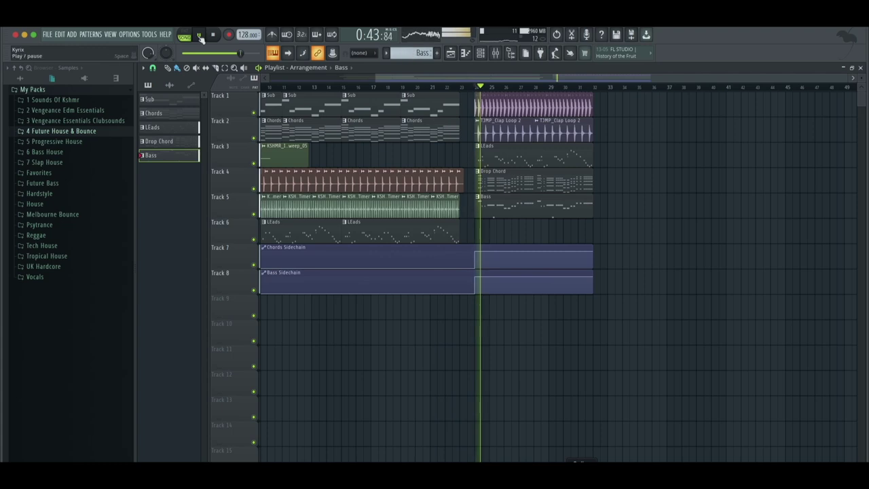
Step: Play the drop from bar 24 in the playlist and examine how the bass layers sit with the chords and leads
left_click(152, 68)
left_click(490, 80)
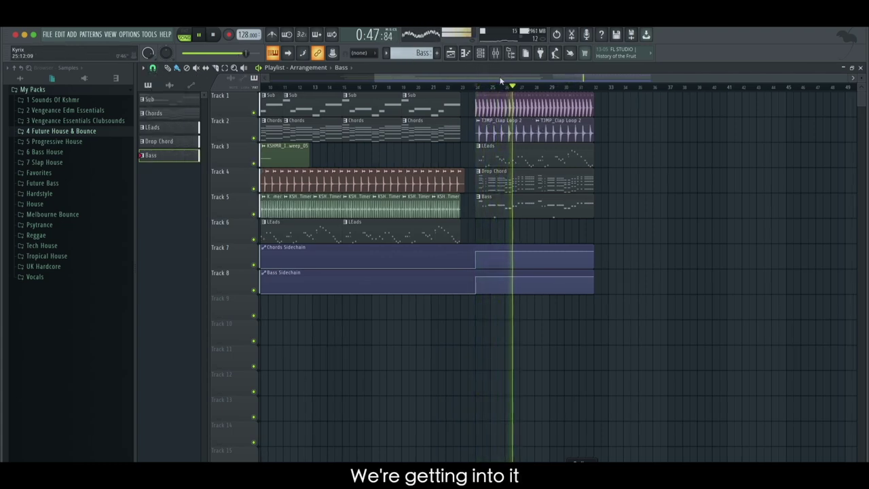
scroll(603, 113, "right", 2)
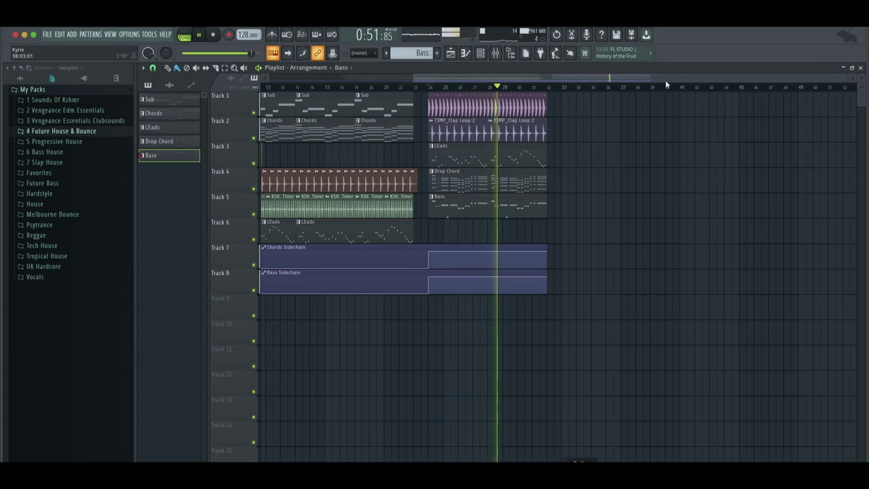
left_click_drag(846, 77, 667, 78)
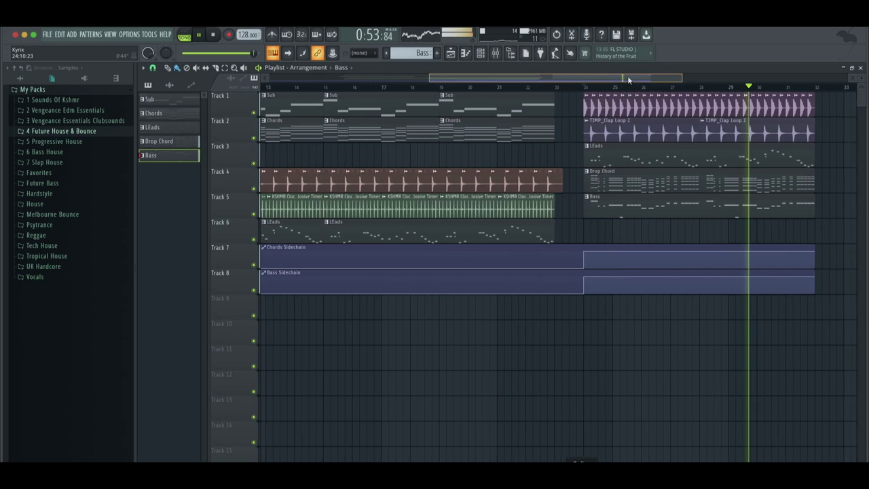
left_click_drag(609, 78, 632, 79)
key("space")
Step: Open the Bass pattern's notes and move the Serum channel directly below Sub in the channel rack
double_click(558, 201)
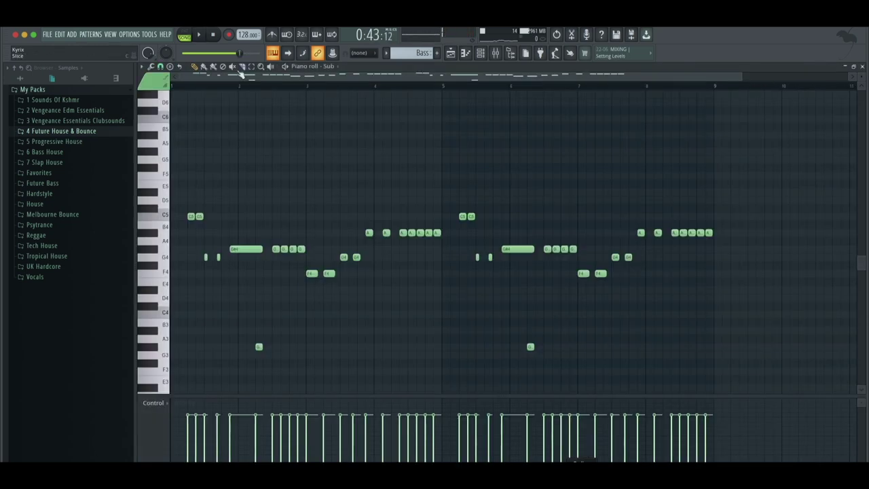
key("space")
left_click_drag(741, 77, 495, 77)
left_click(481, 57)
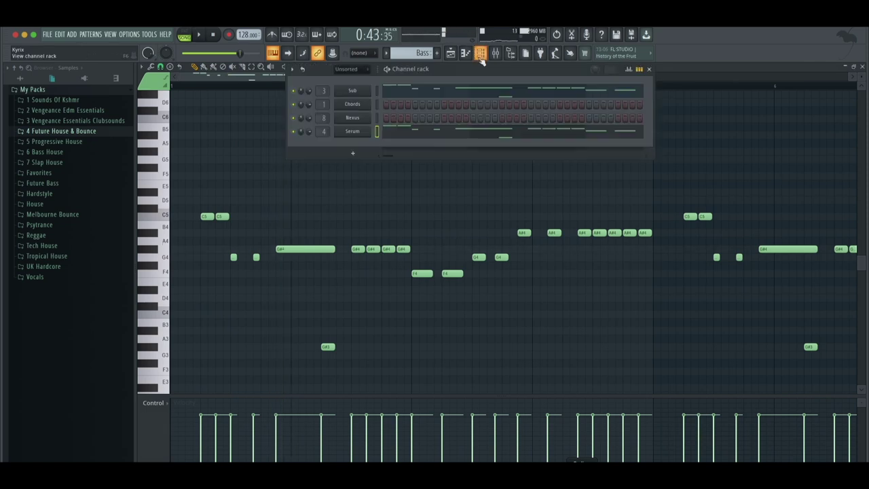
key("alt+Up")
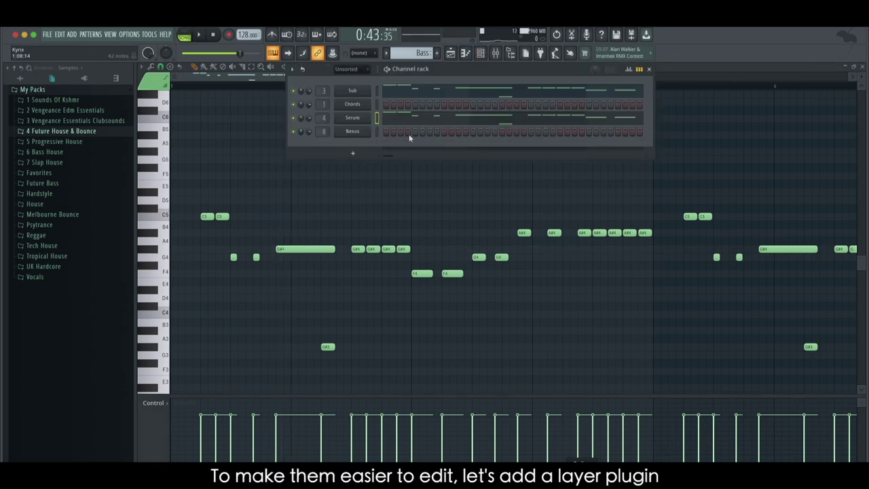
key("alt+Up")
Step: Add a Layer channel and move it to the first position in the channel rack, above Sub
left_click(72, 35)
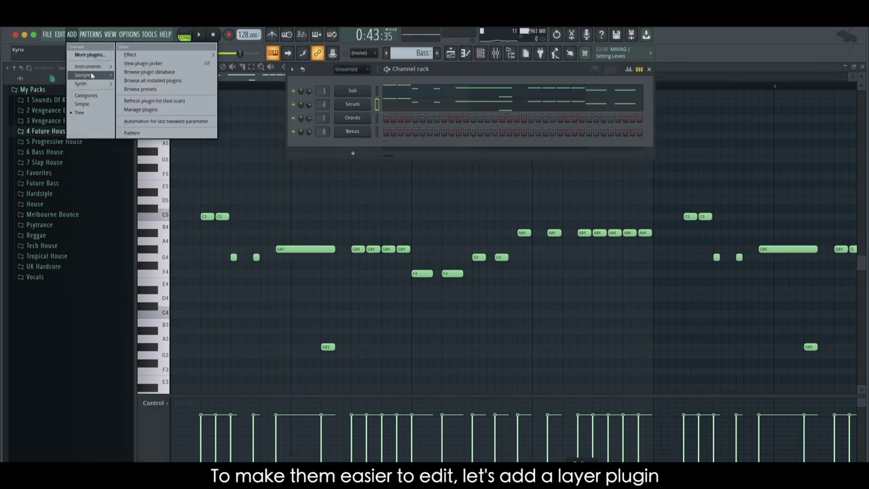
left_click(129, 74)
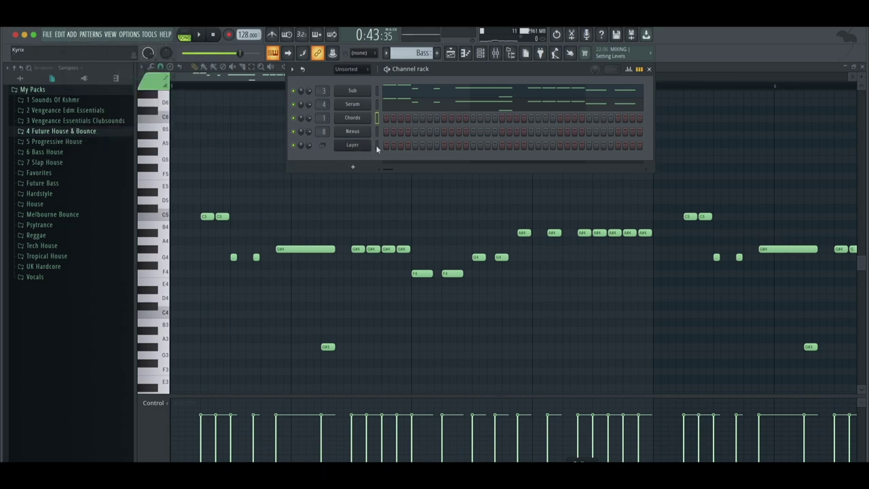
key("alt+Up")
key("alt+Up")
key("alt+Up")
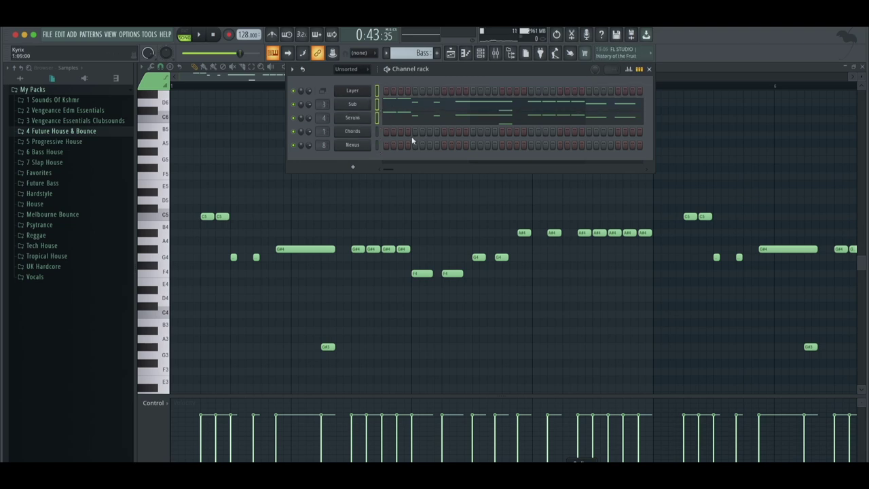
Step: Group the Layer, Sub and Serum channels under the name Bass
key("alt+g")
type("Bass")
key("Return")
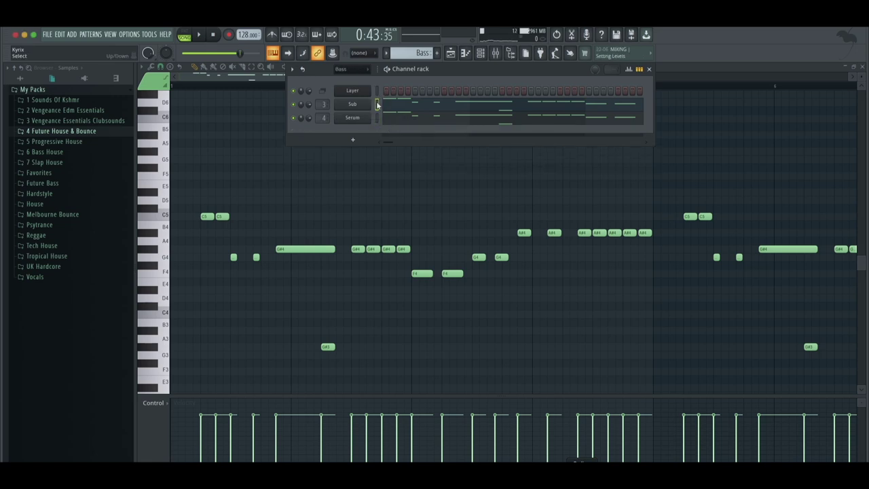
Step: Transfer the bass notes from Sub and Serum to the Layer channel and set both synths as its children
key("ctrl+x")
key("ctrl+v")
left_click(358, 91)
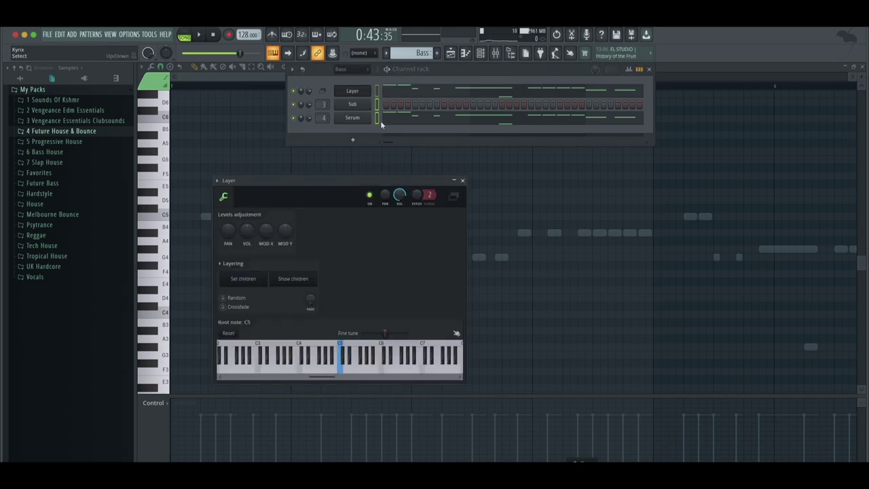
key("ctrl+x")
left_click(463, 180)
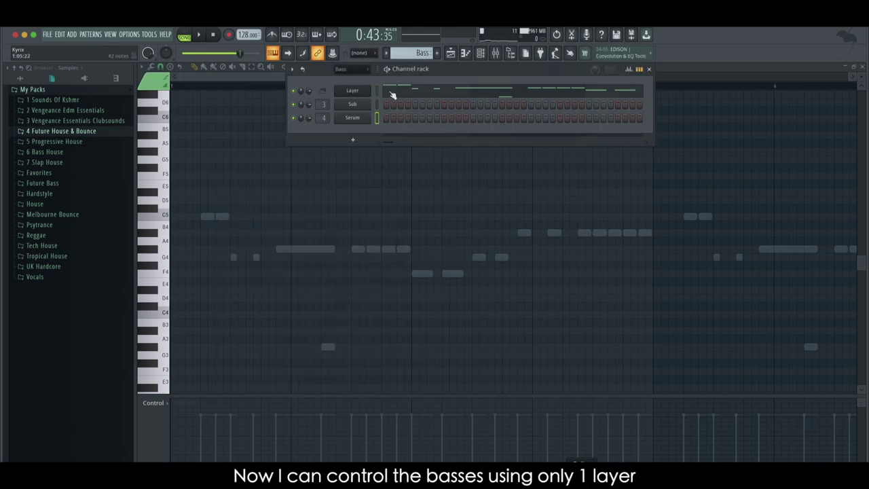
Step: Lengthen the Layer's two short G4 notes in bar 1, and raise bar 2's last G#4 and a late A#4 in bar 4 by an octave
right_click(361, 90)
left_click(364, 94)
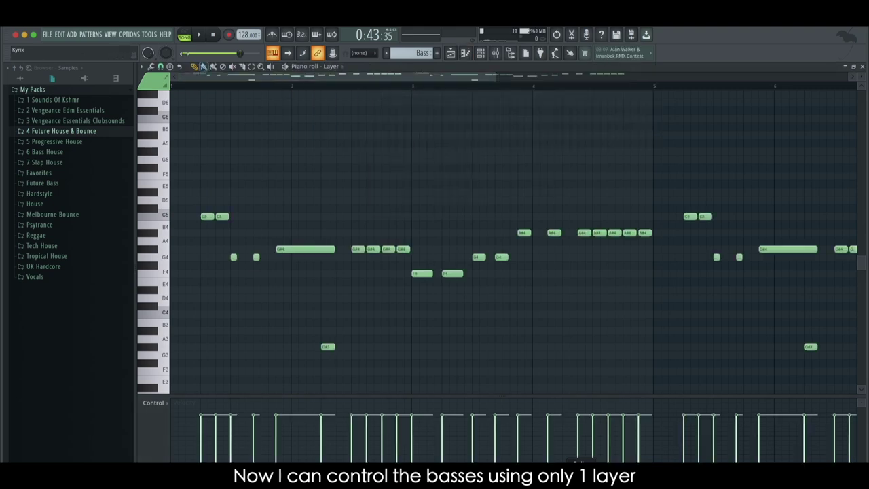
key("space")
key("space")
left_click_drag(236, 258, 265, 258)
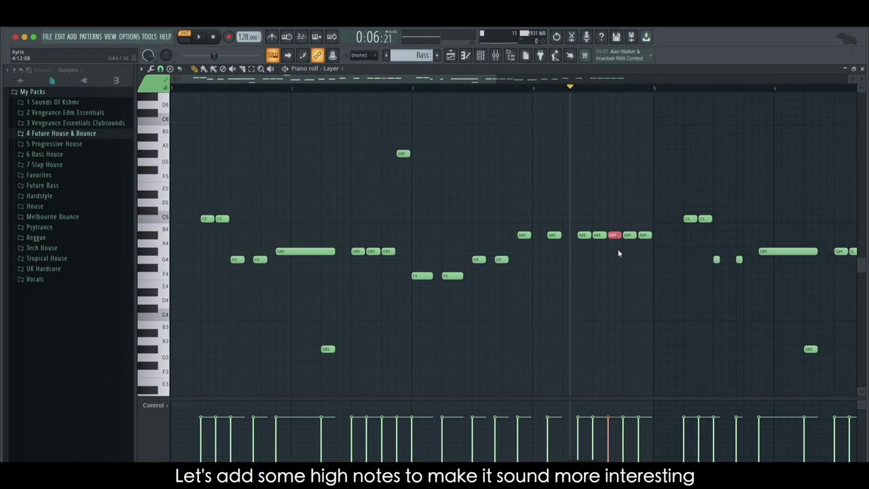
key("ctrl+Up")
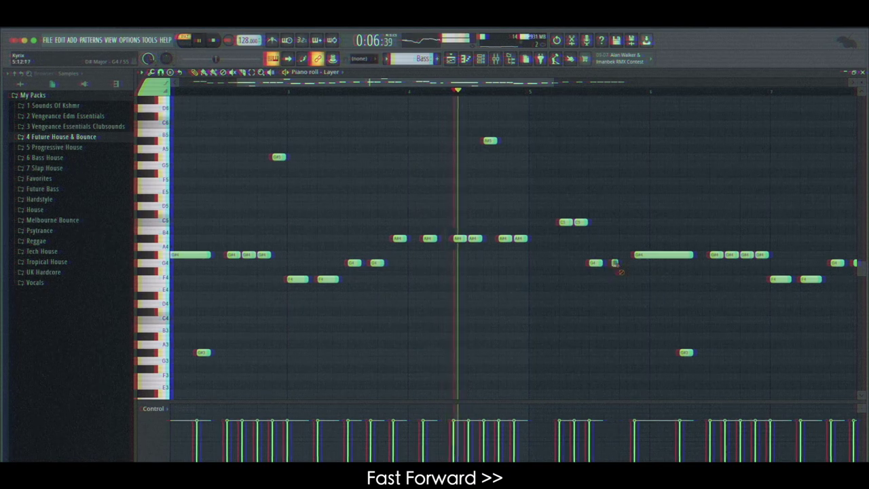
Step: Lengthen the short G4 notes in bar 5 and raise the last G#4 note of bar 6 by an octave
left_click_drag(646, 249, 630, 262)
key("super+Up")
left_click_drag(589, 85, 679, 85)
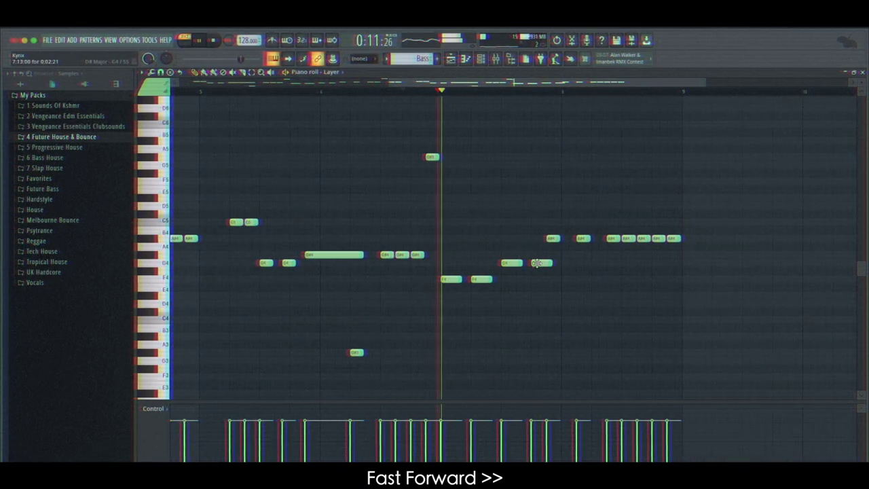
Step: Adjust bar 7's longer G4 notes and final A#4 so they follow each other without gaps, and play the drop in the playlist
left_click_drag(537, 263, 529, 263)
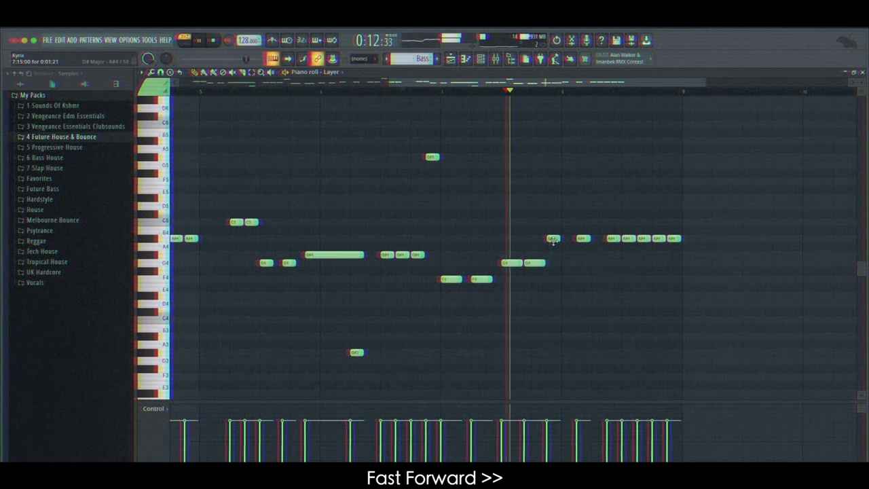
left_click_drag(558, 238, 565, 238)
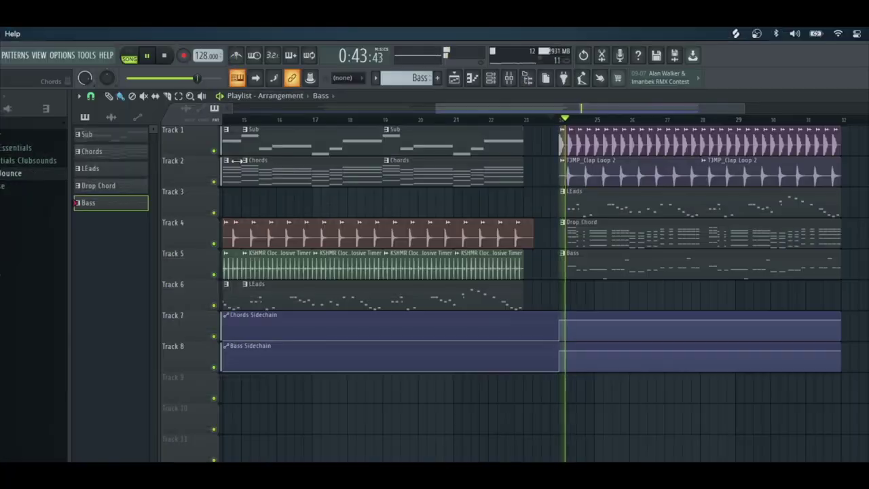
left_click_drag(626, 108, 670, 105)
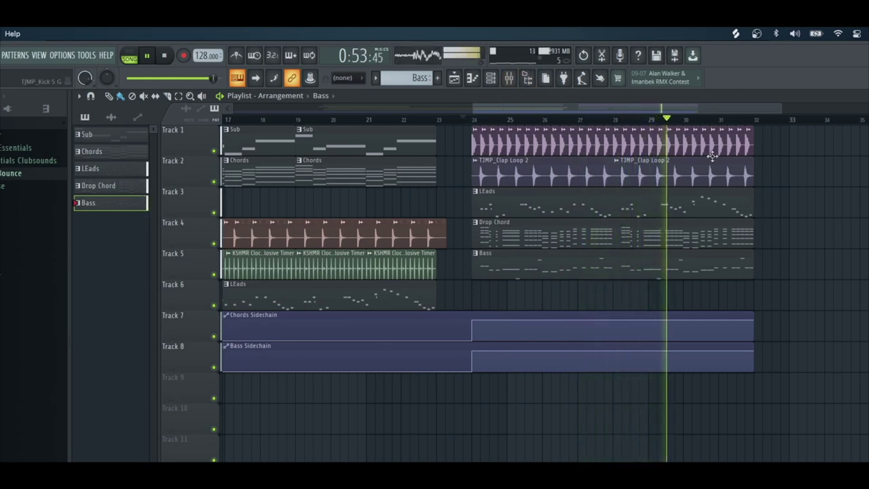
Step: Add Fruity Parametric EQ 2 to the Nexus lead's mixer track and load its Low Cut preset
left_click_drag(701, 108, 715, 109)
left_click(524, 219)
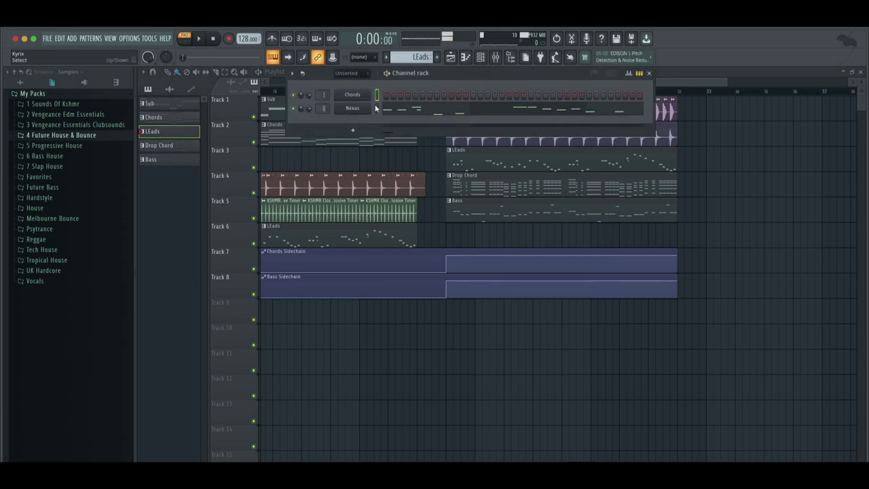
left_click(497, 58)
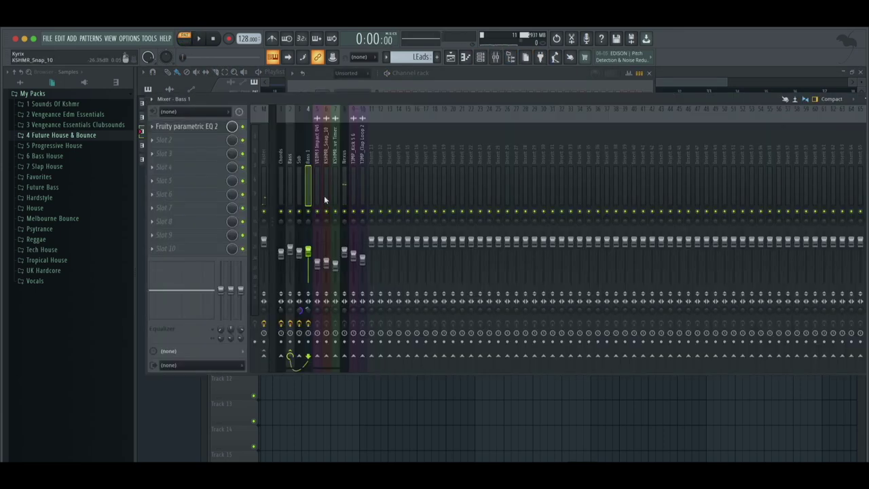
left_click(345, 188)
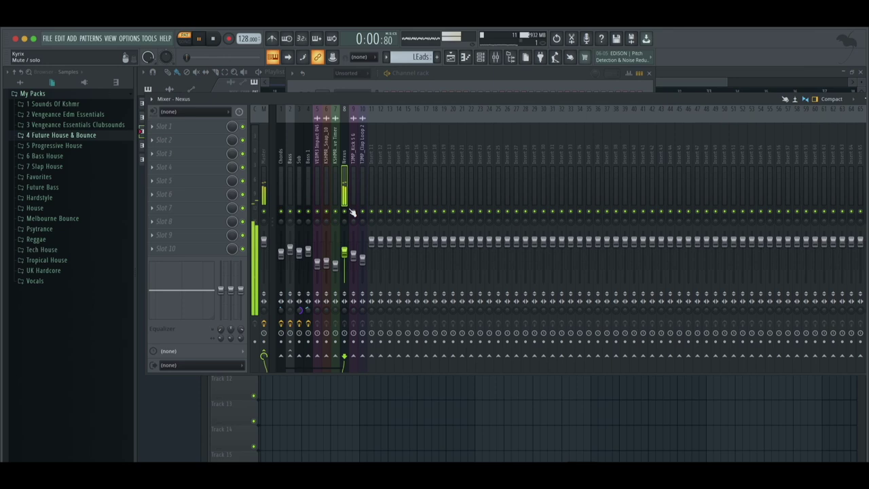
left_click(199, 133)
mouse_move(199, 138)
mouse_move(273, 202)
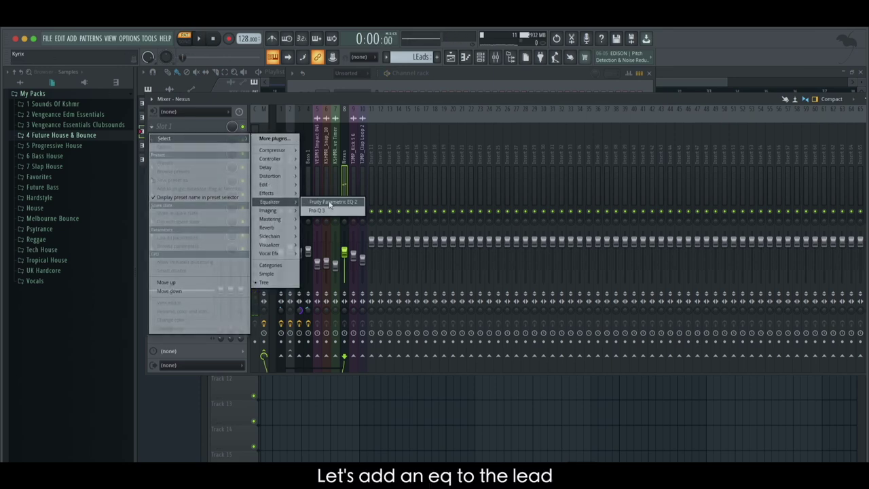
left_click(331, 202)
left_click(479, 185)
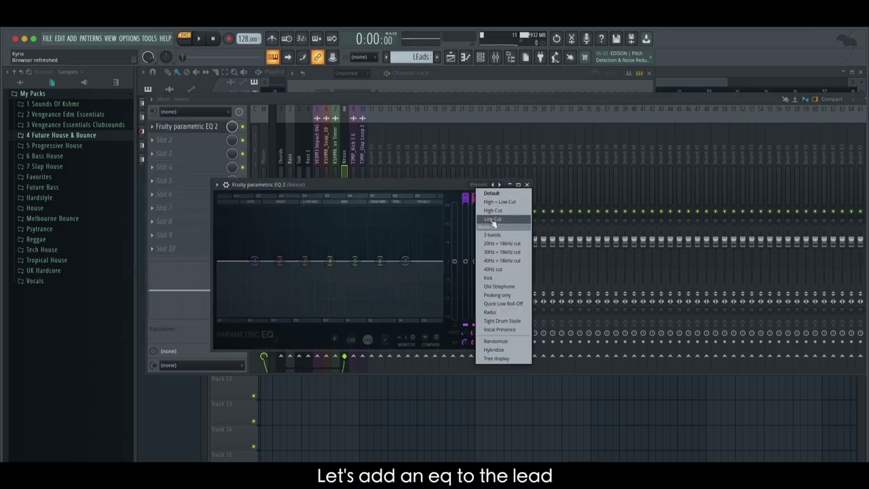
left_click(493, 219)
Step: Move the lead EQ's low cut up past 208 Hz and dip the midrange band at 1326 Hz to -0.9 dB
left_click_drag(278, 262, 297, 264)
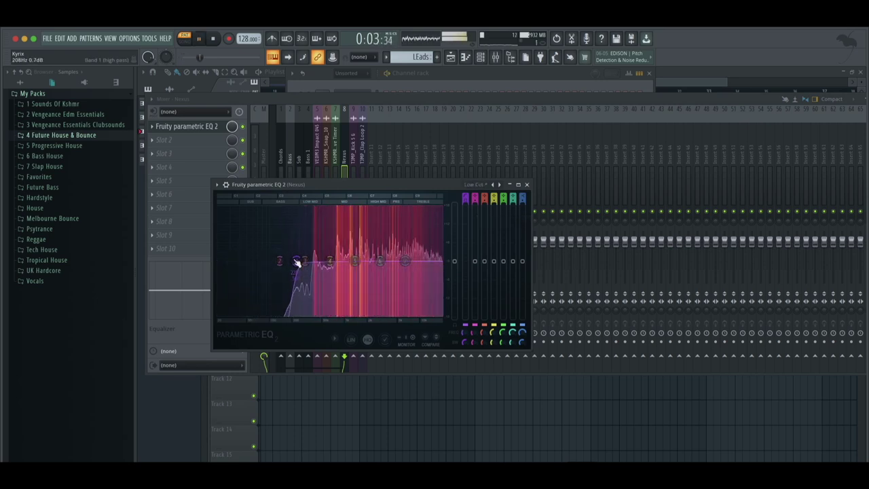
left_click_drag(297, 262, 356, 262)
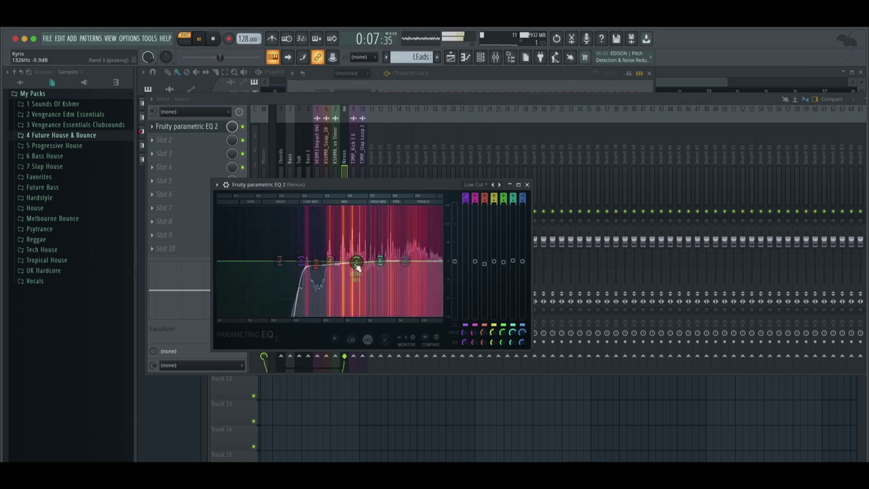
left_click(324, 81)
key("space")
Step: Switch off the built-in delay effect in the lead's Nexus synth
left_click(367, 109)
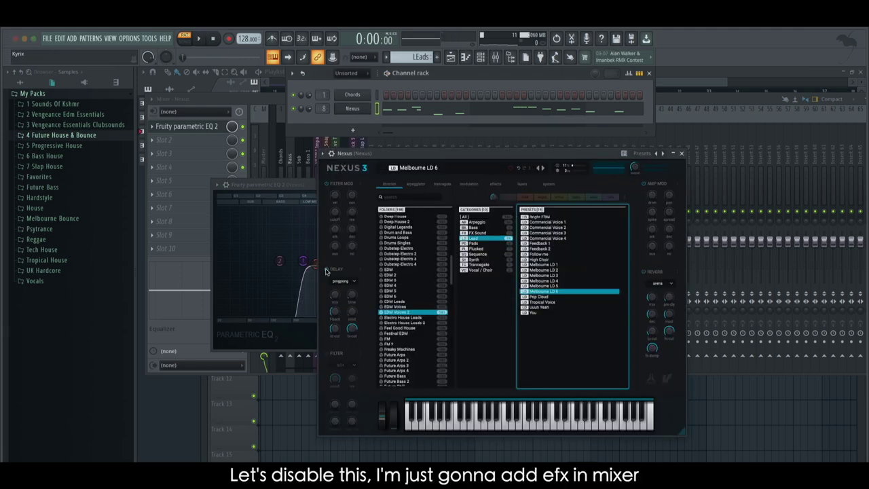
left_click(682, 153)
left_click(668, 109)
Step: Add ValhallaRoom after the EQ on the Nexus track with 31.8% mix, 0.0 ms predelay and 1.70 s decay
left_click(193, 141)
mouse_move(268, 241)
left_click(326, 251)
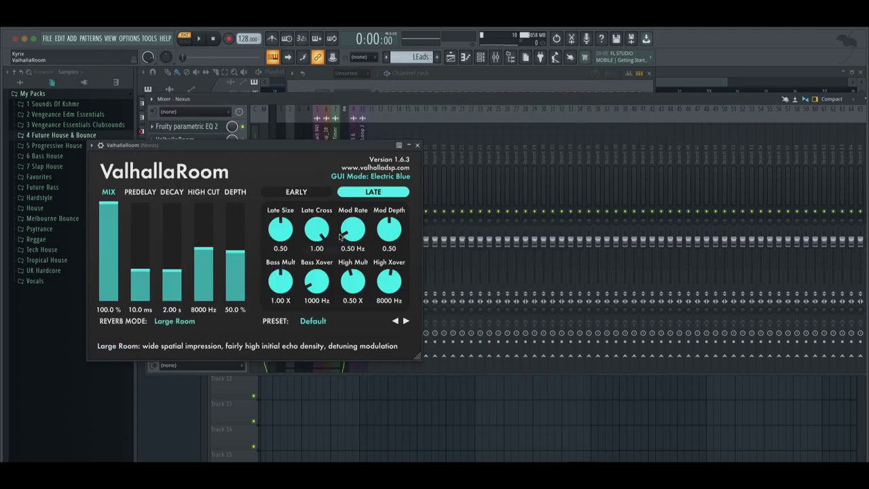
left_click_drag(370, 271, 376, 293)
left_click(345, 275)
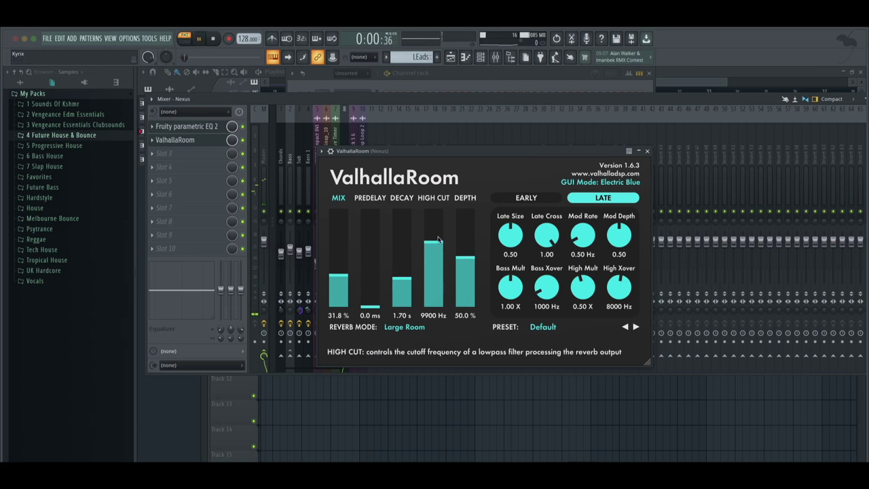
Step: Set ValhallaRoom's high cut to 8660 Hz, predelay to 0.6 ms and mix to 100% while auditioning the lead
left_click_drag(441, 246, 434, 209)
key("space")
left_click_drag(442, 241, 443, 253)
key("space")
left_click_drag(339, 271, 377, 102)
left_click_drag(379, 296, 380, 294)
key("space")
left_click_drag(345, 234, 434, 153)
Step: Switch ValhallaRoom's reverb mode to Bright Room and lower its mix to 0%
left_click(433, 327)
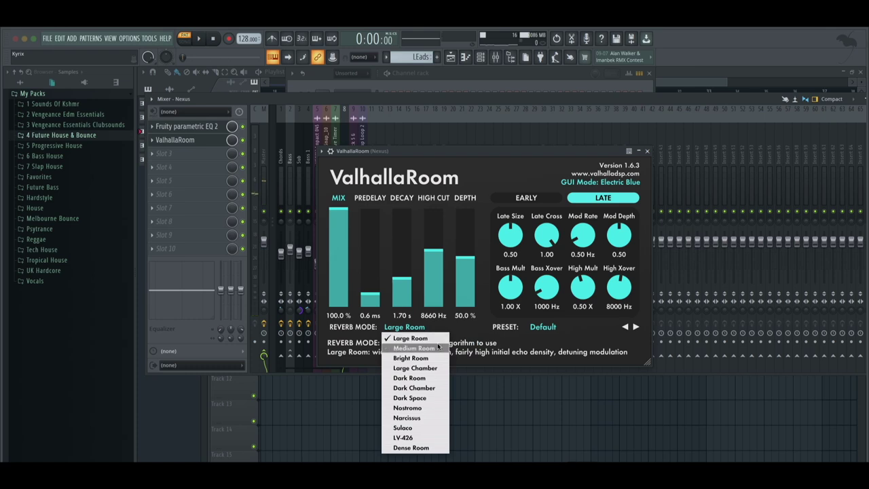
left_click(435, 358)
key("space")
left_click_drag(340, 224, 342, 385)
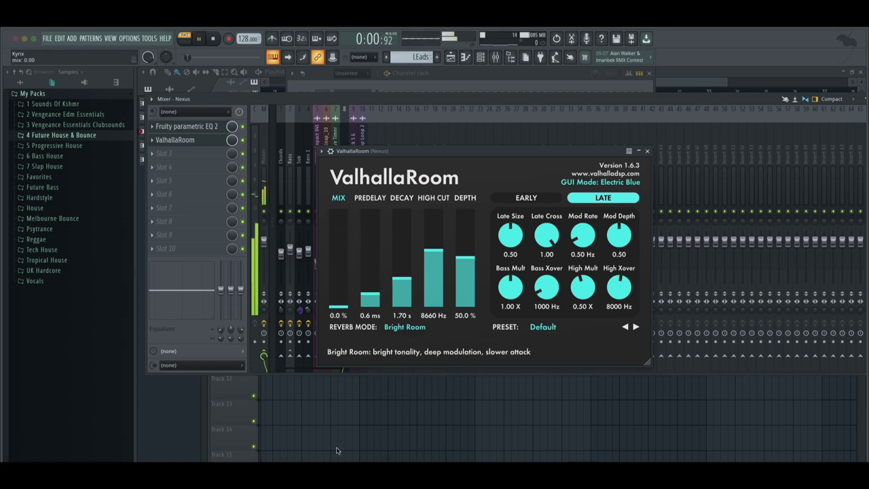
left_click_drag(352, 61, 379, 96)
left_click_drag(355, 218, 335, 406)
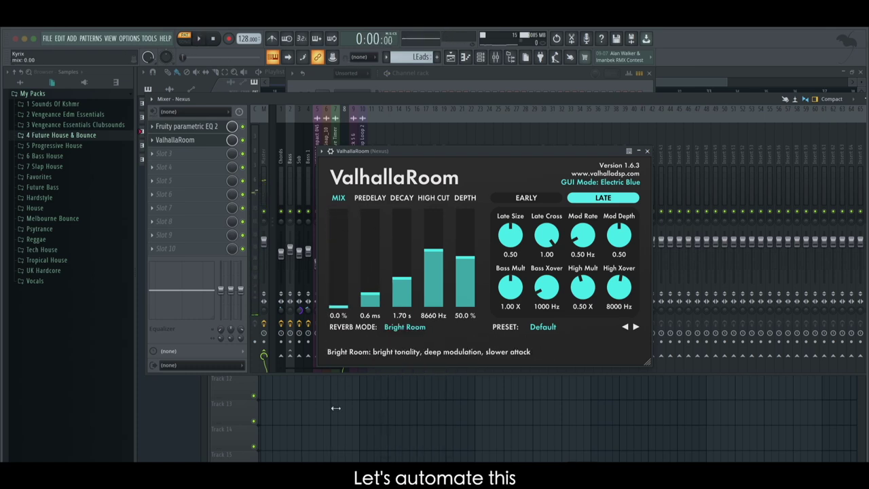
Step: Create an automation clip for ValhallaRoom's mix spanning bars 24 to 28, the first half of the drop
left_click(450, 57)
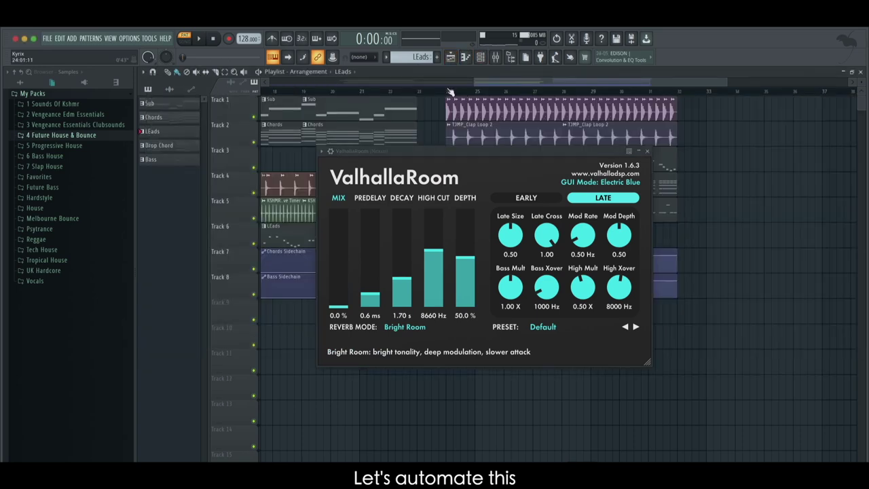
left_click(648, 152)
left_click(450, 57)
left_click_drag(446, 92, 562, 112)
left_click(145, 39)
mouse_move(198, 159)
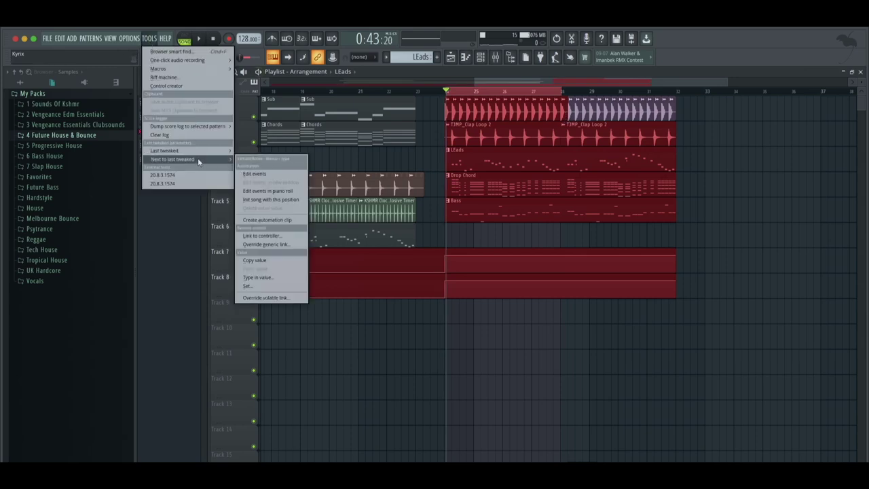
left_click(282, 211)
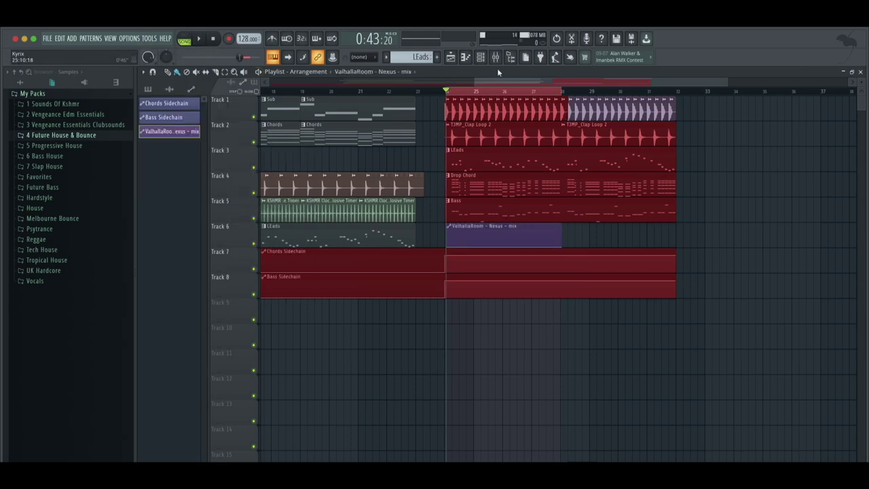
Step: Turn on playlist snapping, align the ValhallaRoom mix clip with bar 24 and play the transition into the drop
left_click(153, 72)
left_click(164, 94)
left_click(465, 238)
left_click_drag(473, 235, 446, 234)
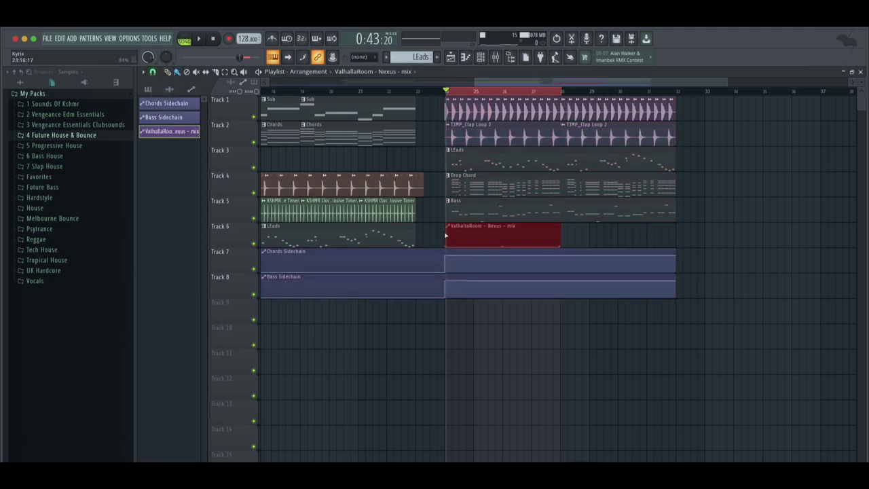
double_click(410, 91)
key("space")
key("space")
Step: Play the intro from bar 7 and add Fruity Reeverb 2 to the Nexus track, placing it ahead of ValhallaRoom
left_click_drag(495, 82, 319, 89)
key("space")
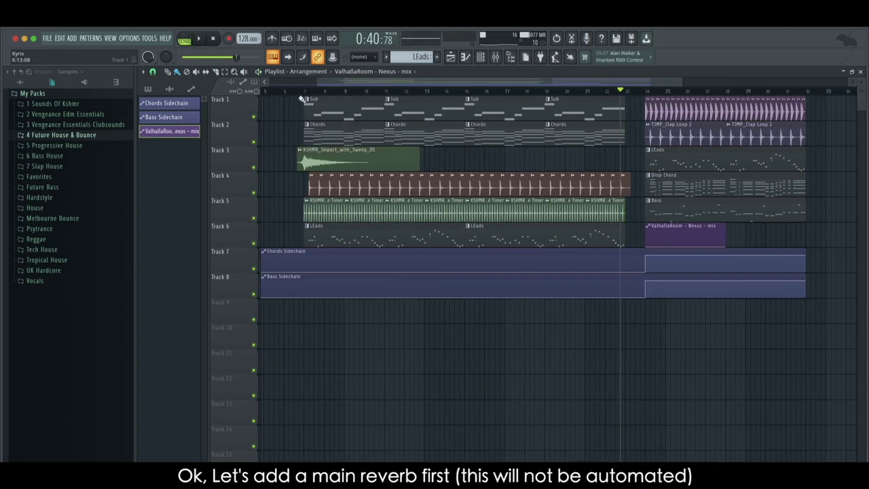
left_click(304, 91)
key("space")
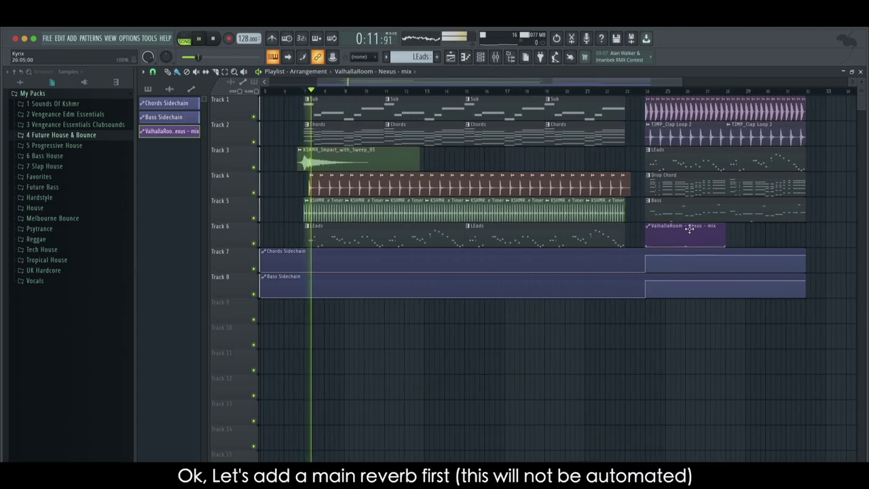
left_click(495, 58)
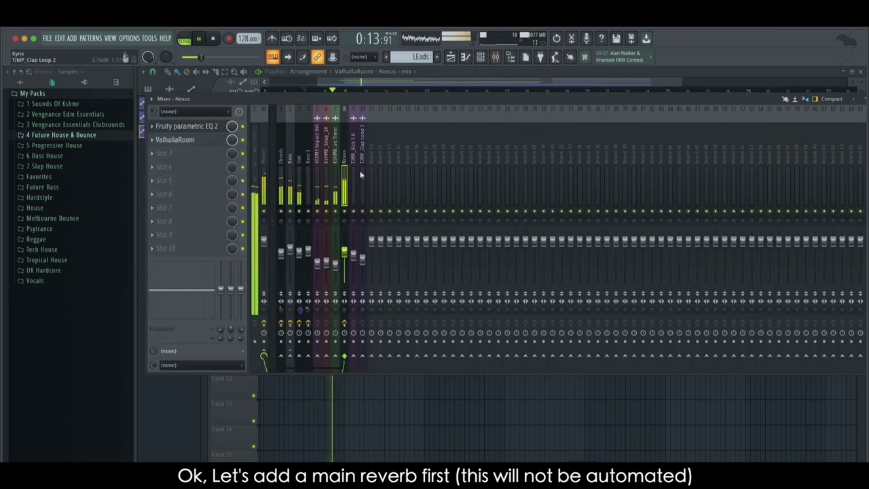
left_click(210, 160)
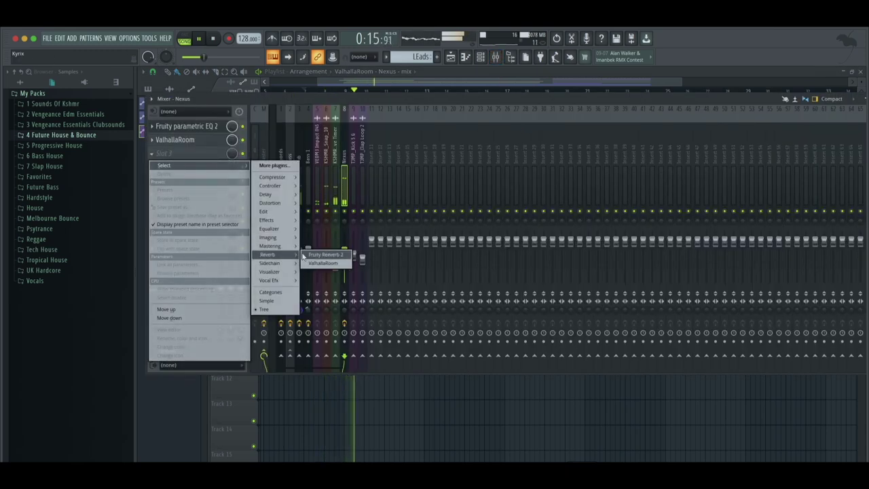
left_click(326, 254)
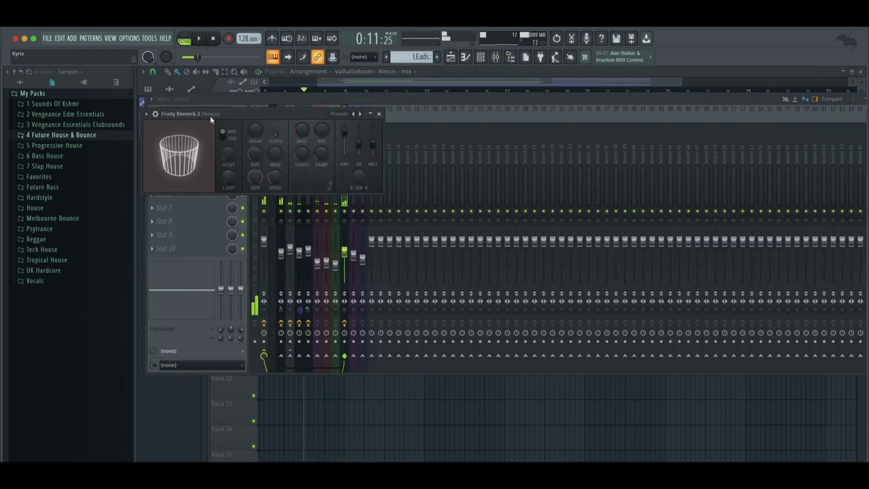
left_click_drag(210, 115, 237, 166)
left_click_drag(178, 154, 178, 140)
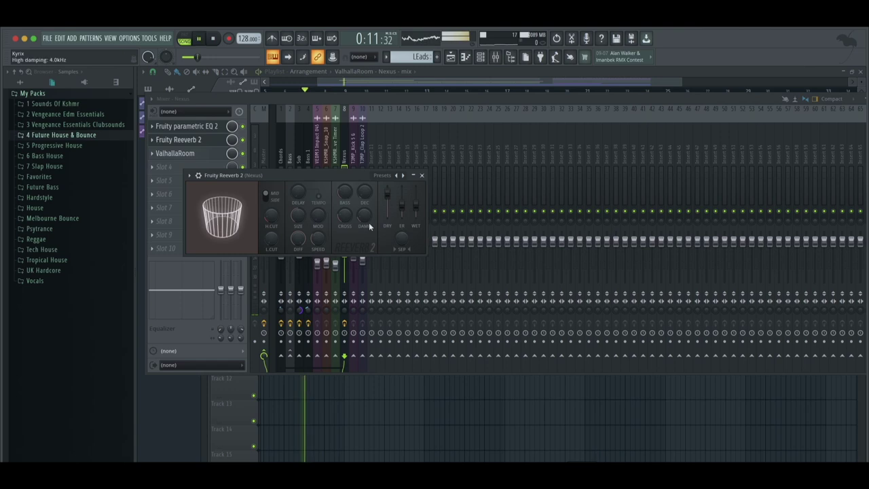
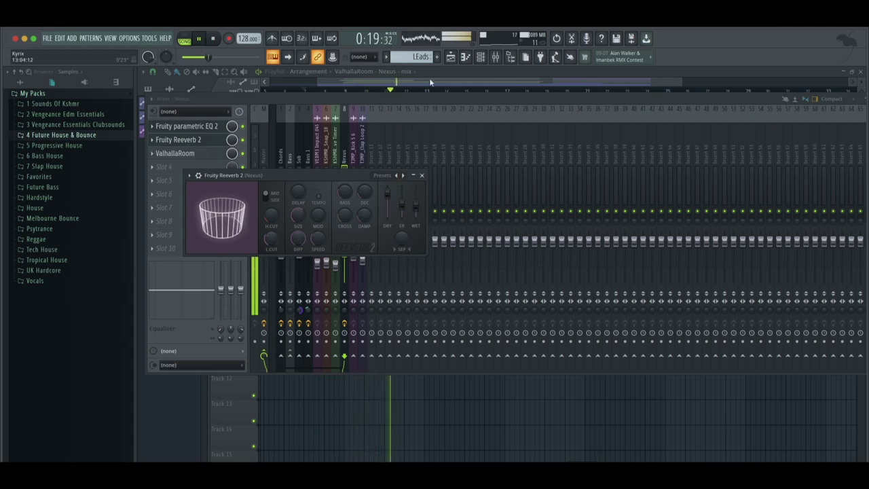
left_click(421, 175)
Step: Add the Kickstart sidechain effect after ValhallaRoom on the Nexus mixer track
left_click(477, 81)
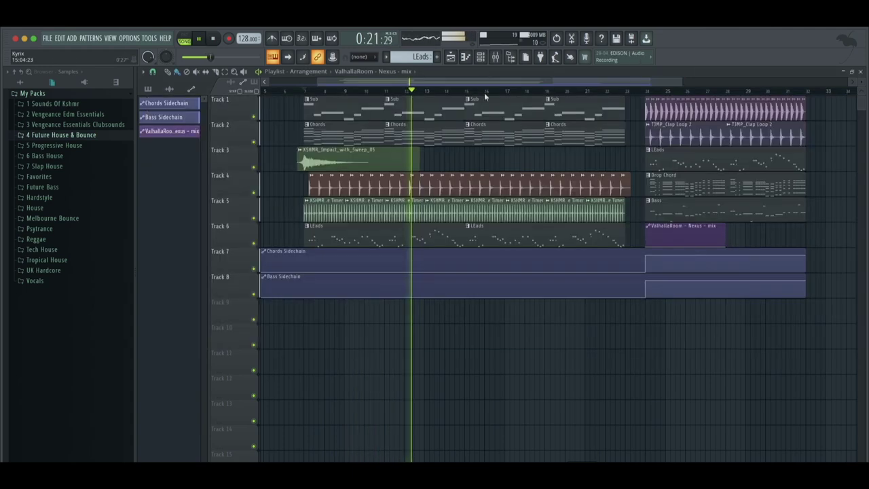
left_click(497, 58)
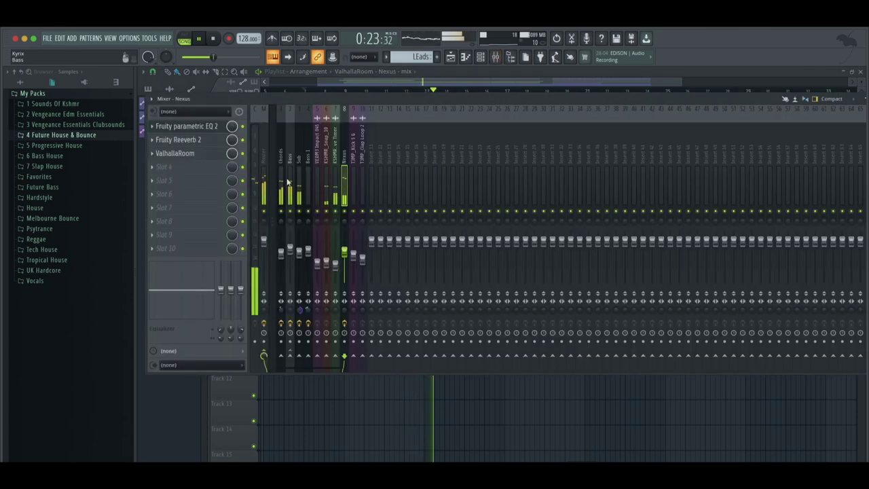
left_click(206, 175)
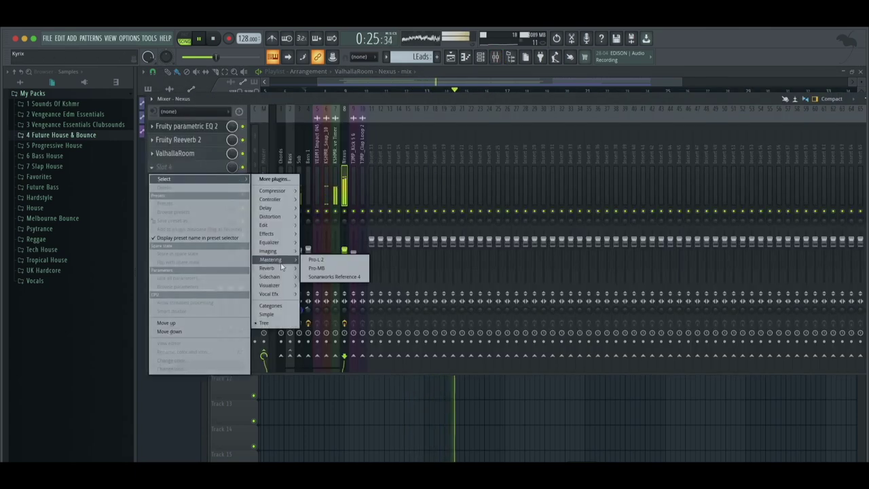
mouse_move(275, 276)
left_click(318, 277)
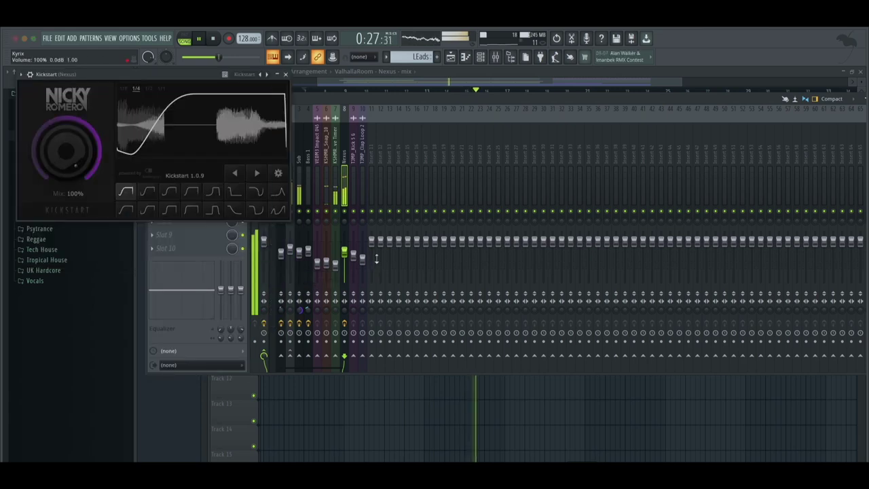
left_click(286, 75)
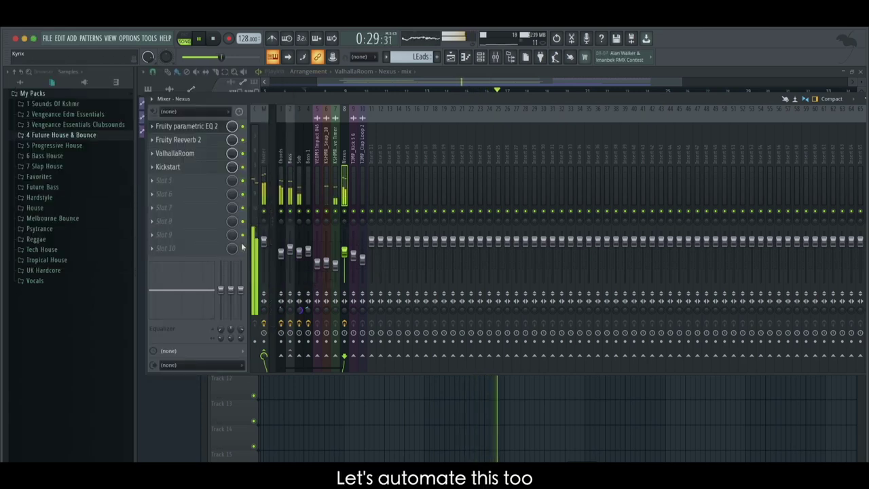
Step: Automate Kickstart's mix level on the Nexus track, from 0% before the drop to a raised level held from bar 24 to bar 32
right_click(233, 175)
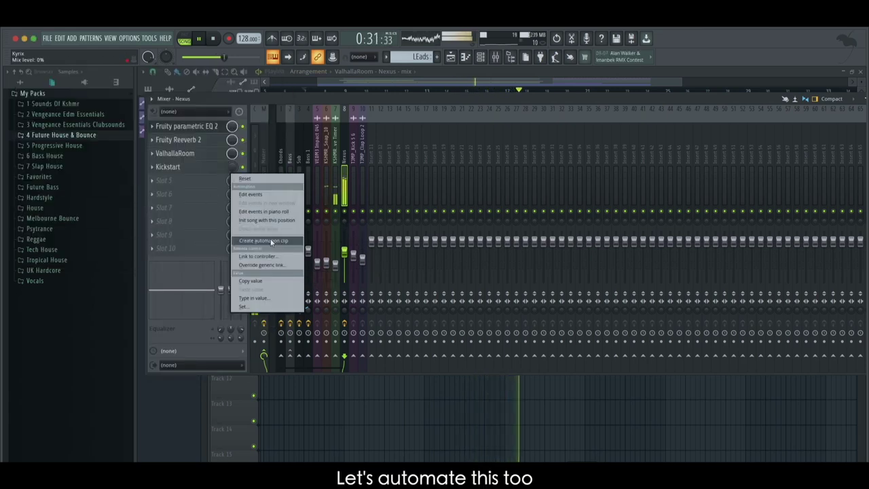
left_click(271, 242)
left_click(459, 76)
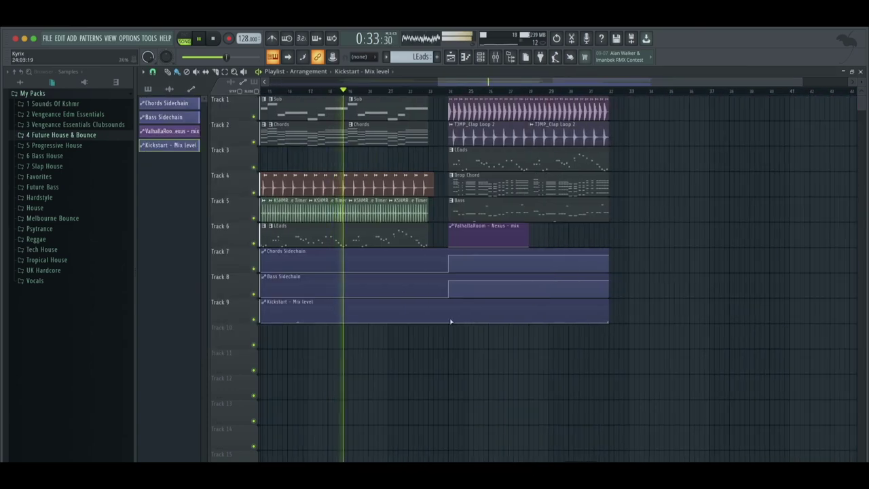
right_click(455, 323)
right_click(466, 314)
left_click_drag(465, 314, 449, 306)
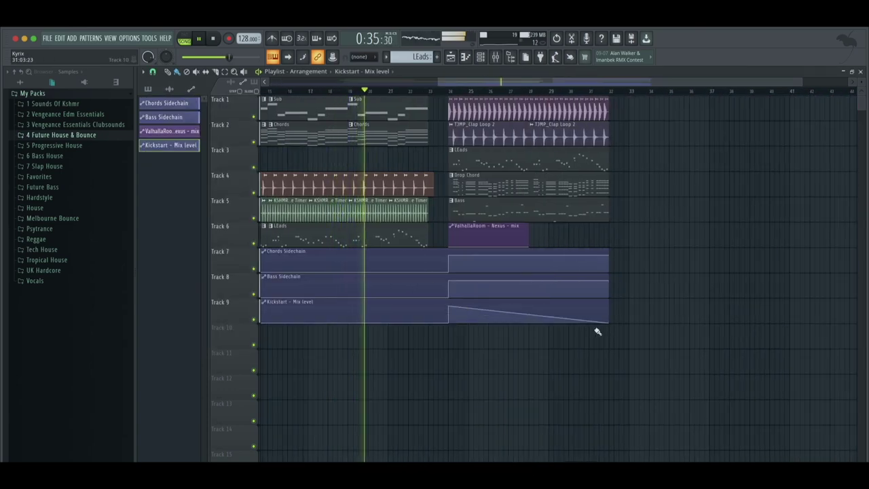
left_click_drag(611, 322, 644, 301)
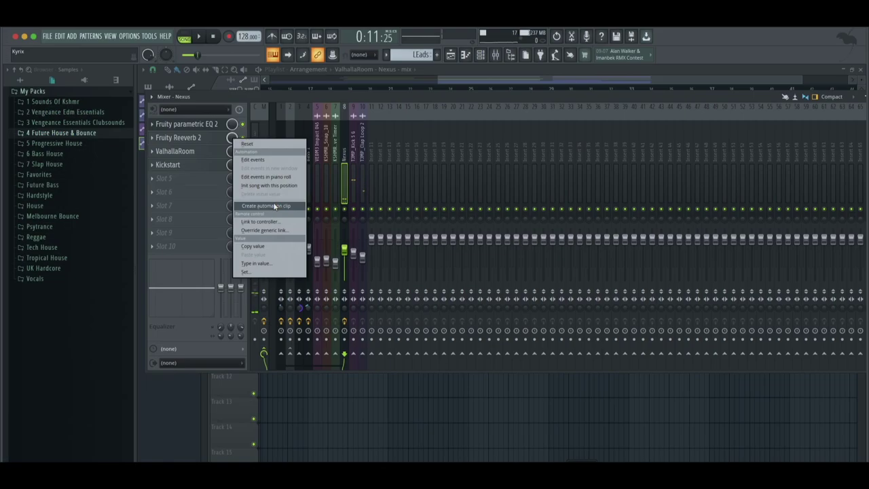
Step: Create an automation clip for Fruity Reeverb 2's mix level in the playlist
left_click(274, 206)
key("F9")
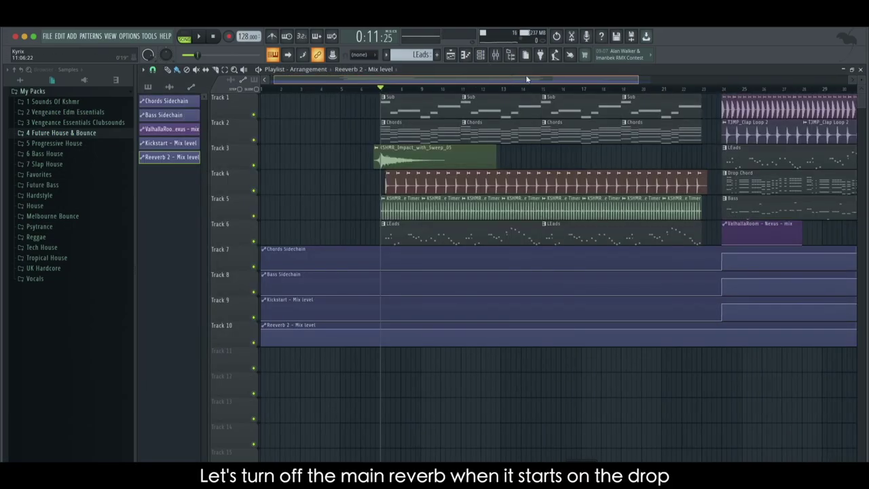
scroll(648, 335, "right", 3)
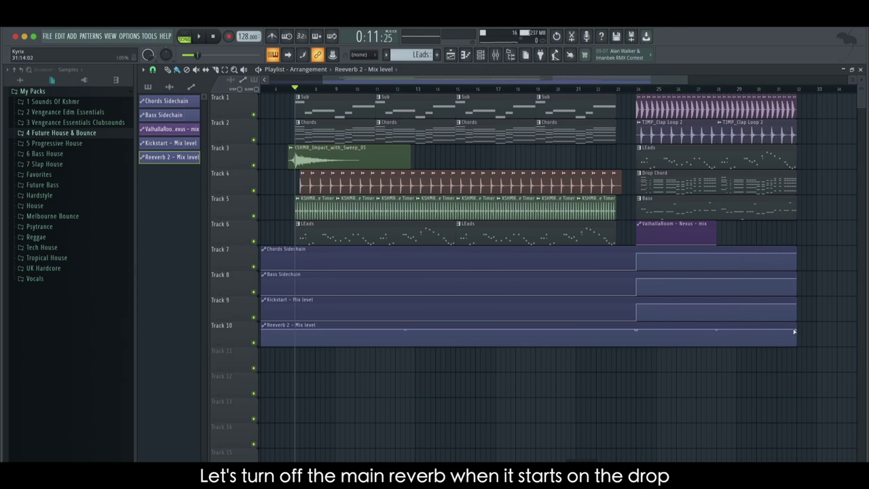
Step: Drop Fruity Reeverb 2's mix level automation to zero at bar 24 and hold it there until bar 32
left_click_drag(795, 331, 703, 394)
left_click_drag(641, 326, 796, 333)
scroll(788, 340, "right", 1)
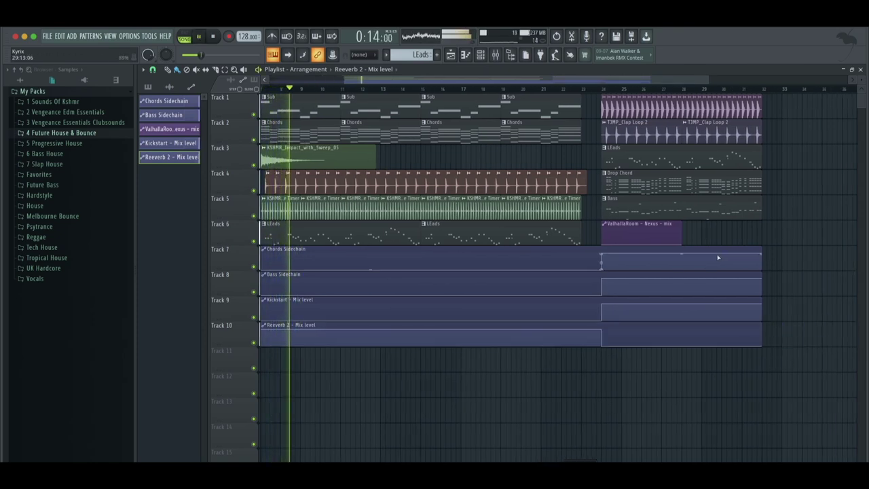
Step: Draw the first ramp in the ValhallaRoom mix automation, rising from the second beat of bar 24 and falling straight back to zero
mouse_move(705, 80)
left_mouse_down()
mouse_move(509, 80)
mouse_move(703, 94)
left_mouse_up()
mouse_move(628, 80)
left_mouse_down()
mouse_move(654, 80)
mouse_move(628, 70)
mouse_move(635, 80)
left_mouse_up()
left_click_drag(624, 80, 635, 82)
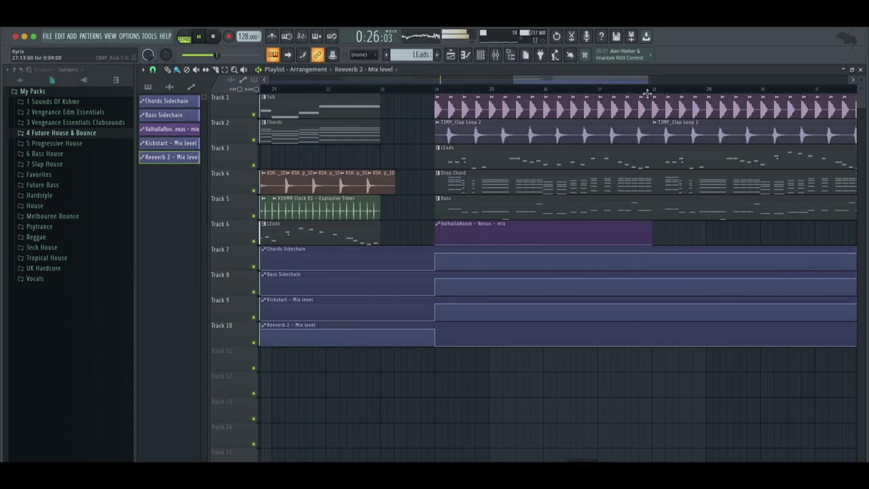
left_click_drag(647, 81, 536, 85)
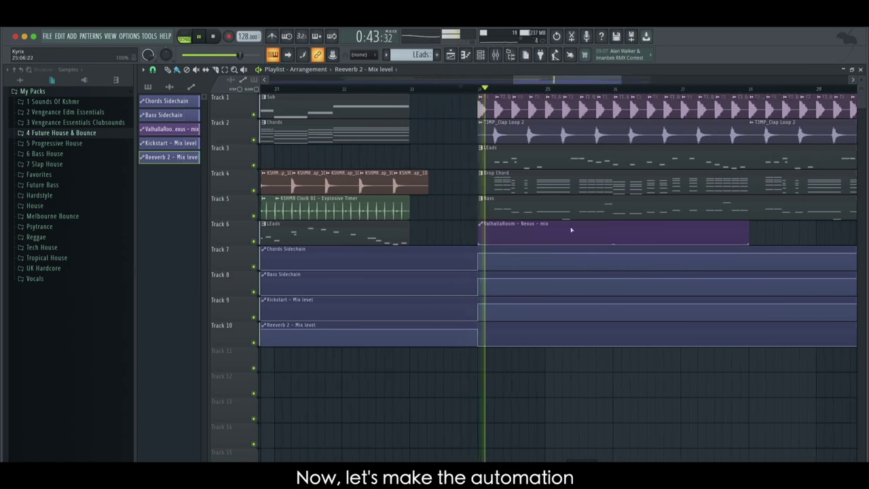
key("space")
key("space")
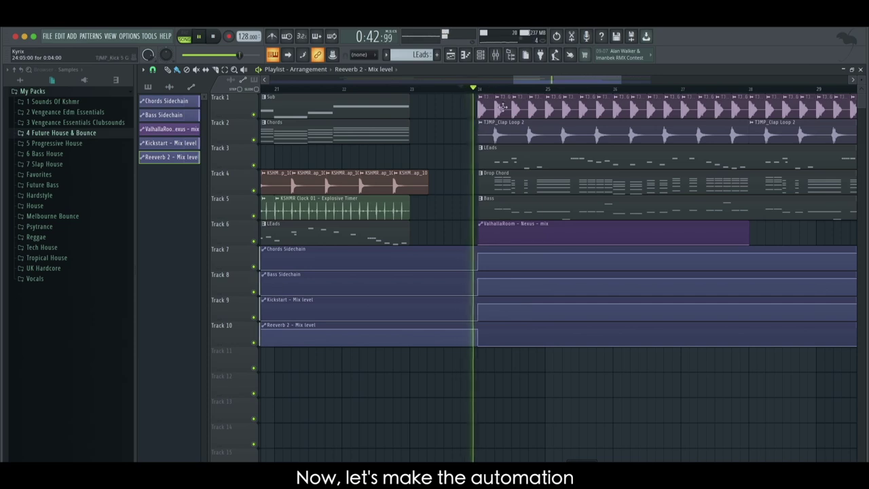
key("space")
left_click_drag(496, 242, 496, 245)
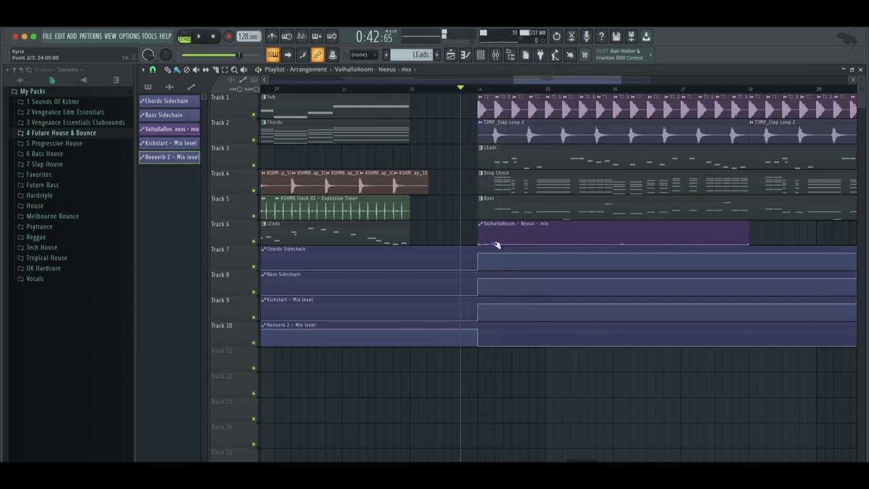
key("space")
key("space")
left_click_drag(496, 244, 514, 232)
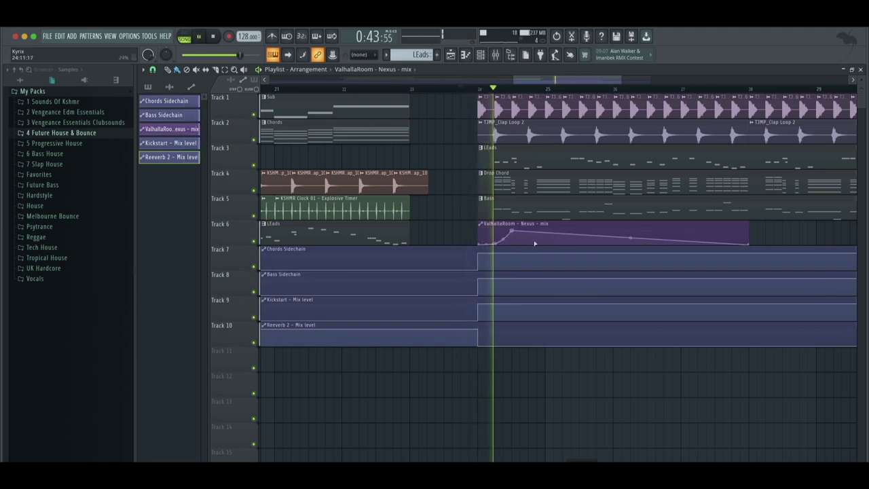
key("space")
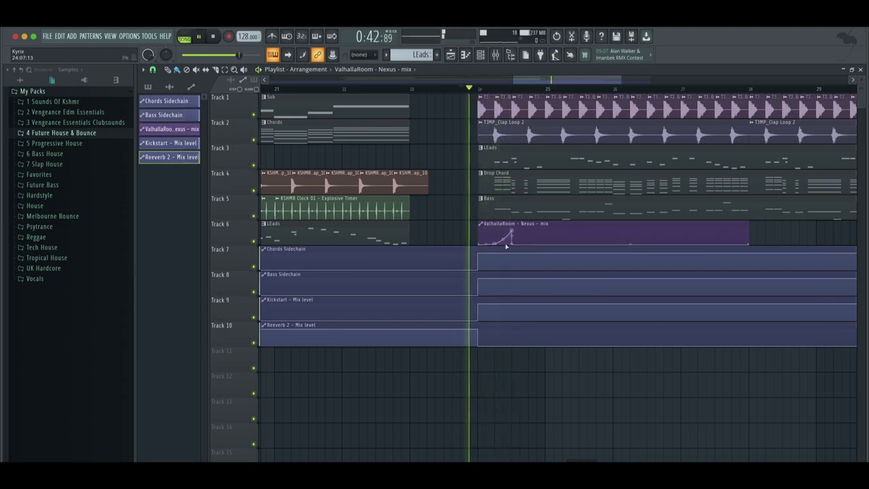
key("space")
Step: Add a second rising ramp to the ValhallaRoom mix automation in the second half of bar 24
right_click(520, 240)
key("space")
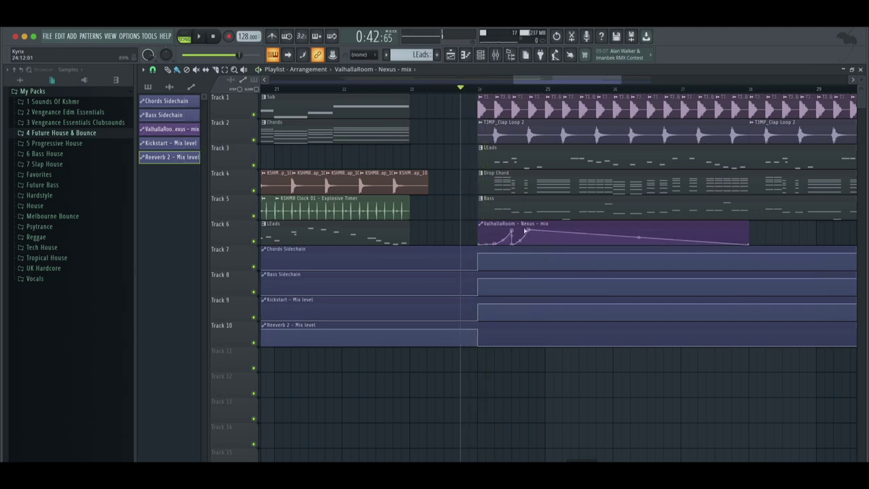
left_click_drag(611, 82, 576, 84)
key("space")
key("space")
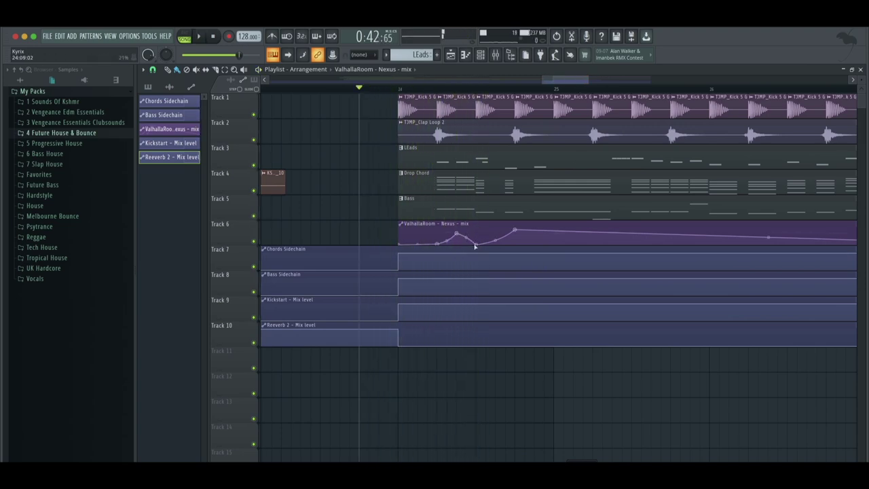
Step: Audition the drop and tighten the first two ValhallaRoom ramps, making each one fall vertically to zero at its peak
key("space")
key("space")
key("space")
key("space")
key("space")
key("space")
key("space")
left_click_drag(514, 229, 495, 244)
right_click(510, 239)
key("space")
key("space")
key("space")
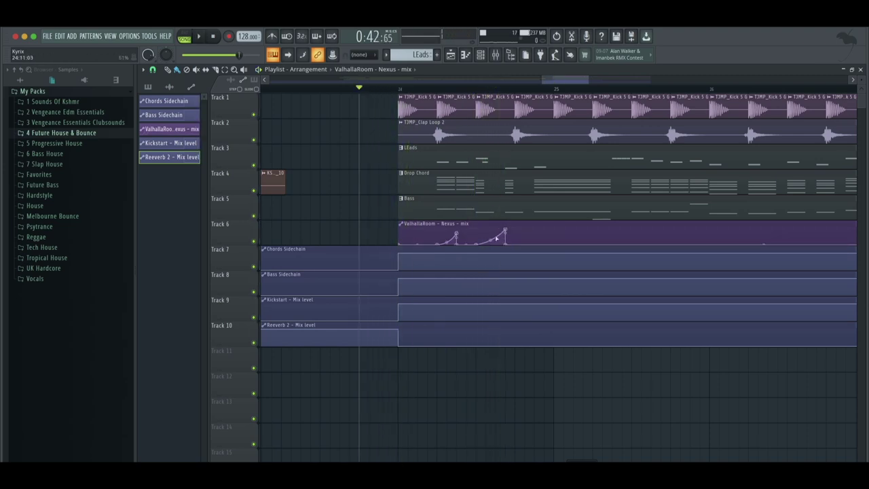
key("space")
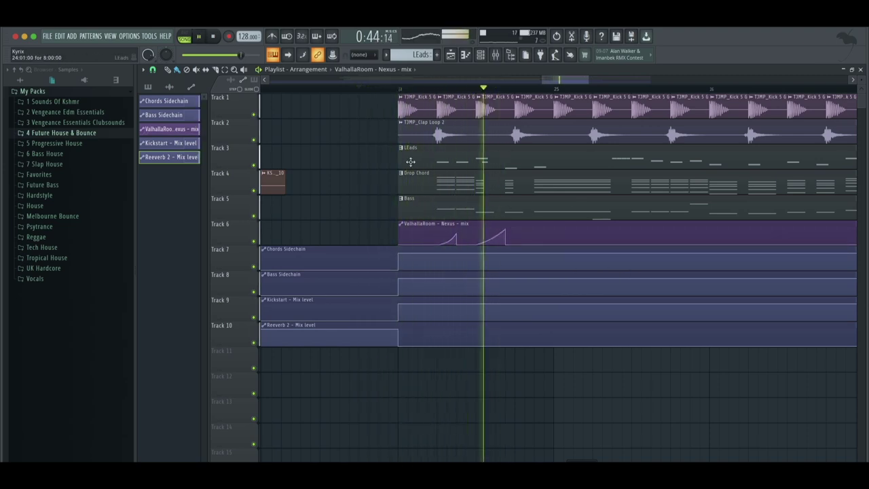
key("space")
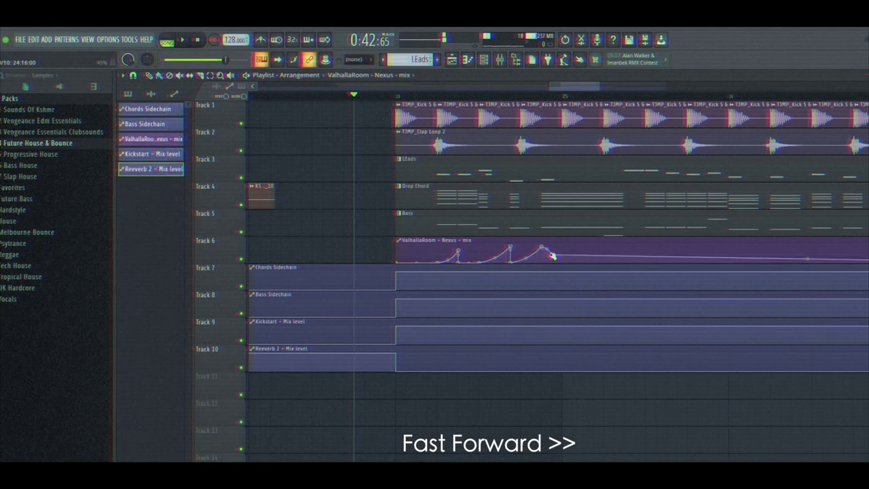
Step: Extend the ValhallaRoom mix automation with ramps from late bar 24 through bar 25, following the lead notes
left_click_drag(541, 252, 625, 245)
key("space")
key("space")
left_click_drag(459, 252, 458, 262)
key("space")
key("space")
mouse_move(583, 254)
left_mouse_down()
mouse_move(622, 245)
mouse_move(657, 256)
mouse_move(569, 256)
left_mouse_up()
key("space")
key("space")
right_click(646, 262)
right_click(666, 246)
right_click(666, 262)
Step: Continue the ValhallaRoom mix automation with short curved ramps through bar 26, each dropping to zero, checking them by playback
scroll(606, 252, "right", 3)
right_click(559, 262)
right_click(579, 245)
right_click(580, 262)
key("space")
key("space")
left_click_drag(677, 263, 683, 246)
right_click(683, 263)
key("space")
key("space")
right_click(714, 246)
right_click(697, 264)
left_click(708, 283)
right_click(746, 246)
key("space")
key("space")
right_click(745, 263)
right_click(787, 246)
right_click(787, 262)
left_click_drag(766, 254, 766, 257)
key("space")
key("space")
scroll(550, 251, "down", 8)
Step: Play the transition into the drop and add the remaining ValhallaRoom mix ramps leading up to bar 28
left_click(339, 96)
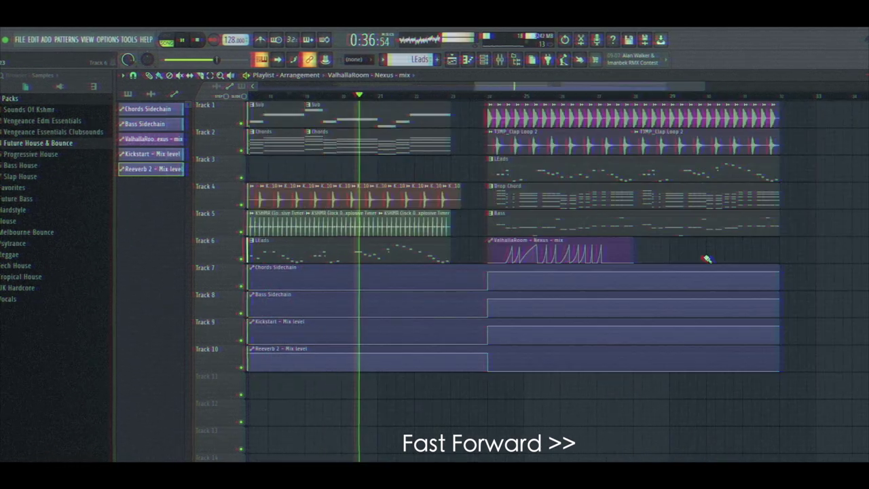
scroll(536, 117, "up", 1)
scroll(718, 117, "up", 2)
scroll(659, 88, "up", 4)
left_click(554, 96)
right_click(661, 246)
right_click(660, 262)
left_click_drag(646, 254, 646, 256)
left_click_drag(738, 239, 768, 237)
key("space")
key("space")
right_click(769, 246)
right_click(691, 246)
key("space")
key("space")
right_click(691, 263)
left_click_drag(676, 255, 677, 261)
key("space")
key("space")
key("space")
Step: Replay the drop and readjust the peaks of the existing ValhallaRoom mix ramps
scroll(559, 251, "left", 2)
left_click(302, 96)
key("space")
right_click(361, 255)
left_click_drag(400, 246, 422, 252)
left_click(457, 96)
left_click_drag(515, 246, 553, 252)
scroll(516, 204, "right", 2)
left_click_drag(577, 245, 576, 252)
key("space")
key("space")
Step: Position a second ValhallaRoom mix automation clip on Track 6 just after bar 28 and play the second half of the drop
left_click_drag(631, 86, 642, 85)
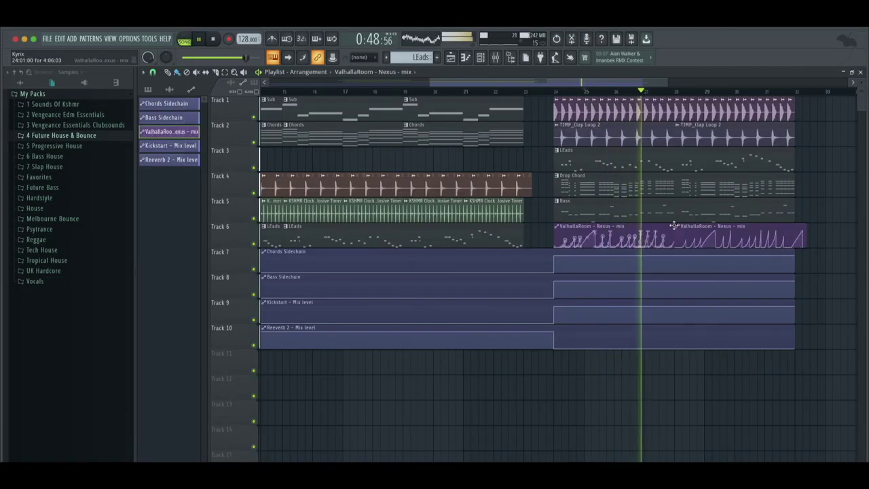
left_click_drag(676, 225, 685, 225)
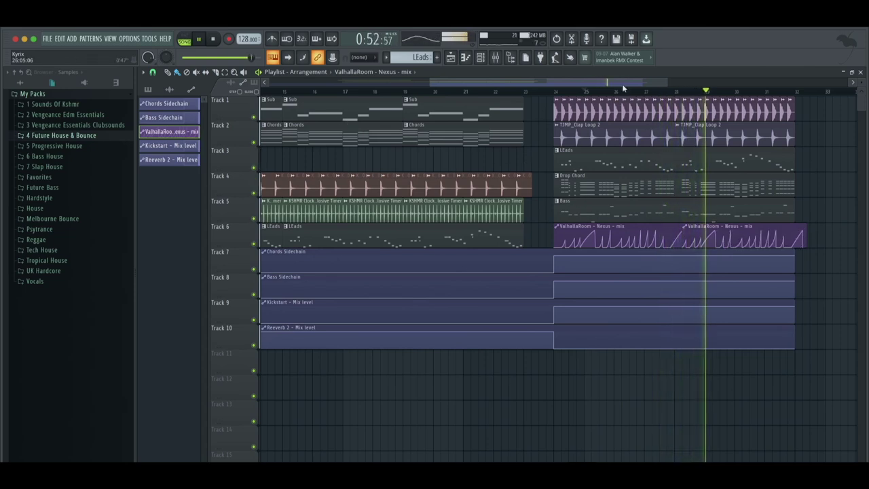
scroll(692, 91, "left", 1)
left_click_drag(639, 82, 677, 87)
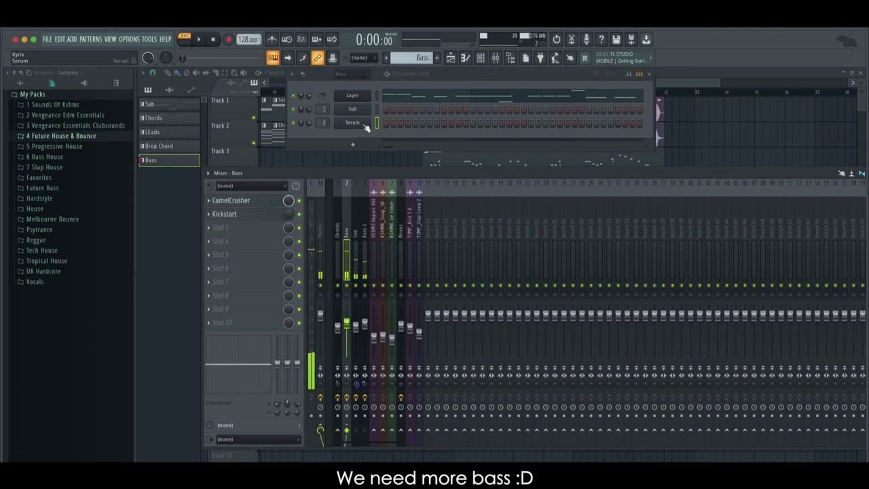
Step: Clone the Serum bass channel and load the preset BASS - Mesto 03 in the copy
right_click(365, 126)
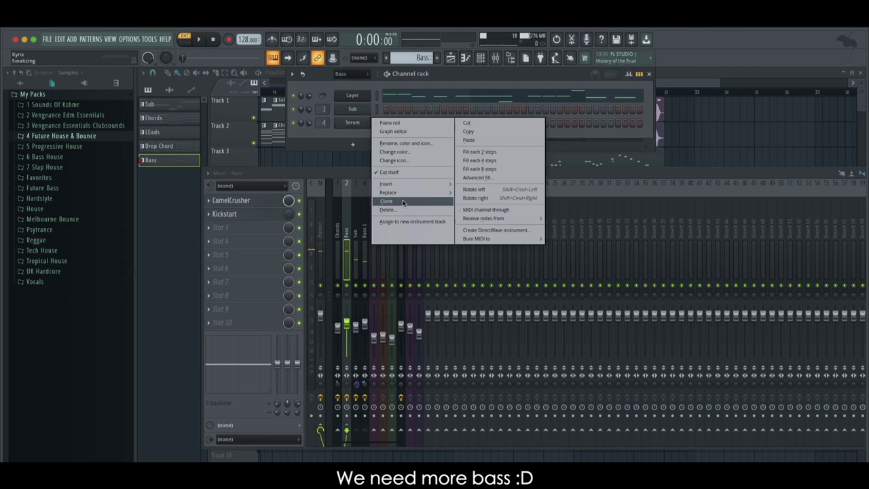
left_click(405, 202)
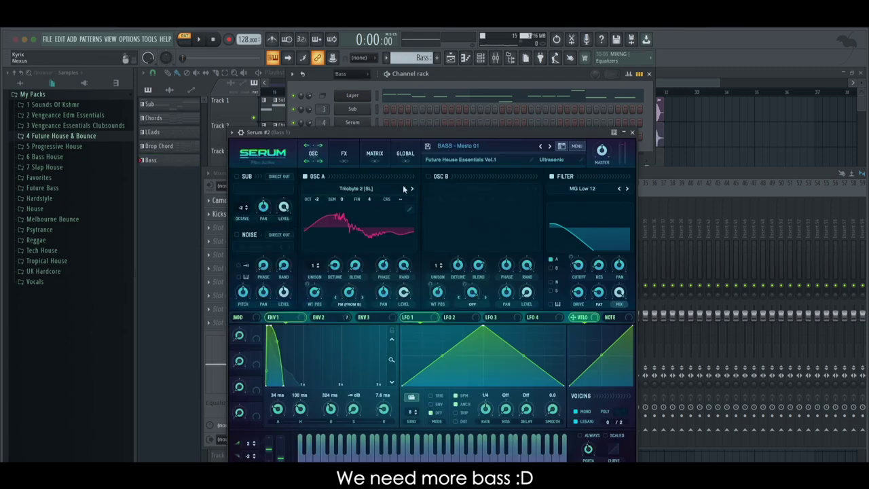
left_click(551, 146)
left_click(550, 147)
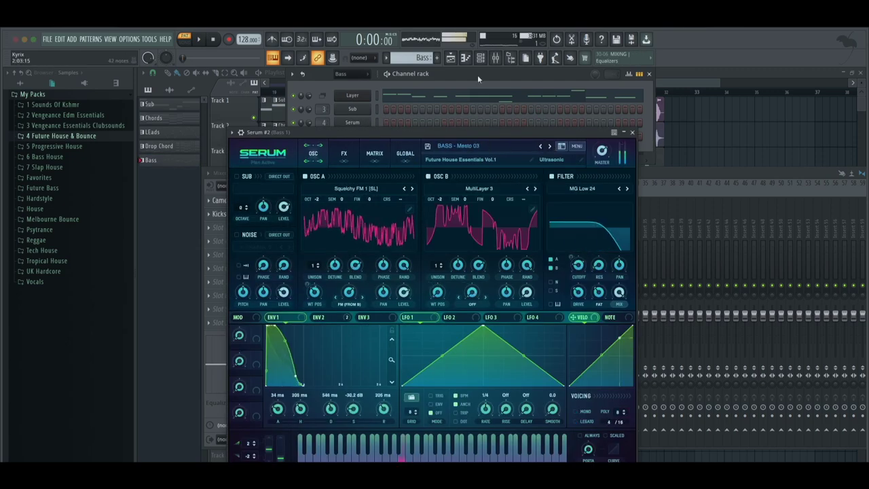
left_click_drag(401, 131, 409, 162)
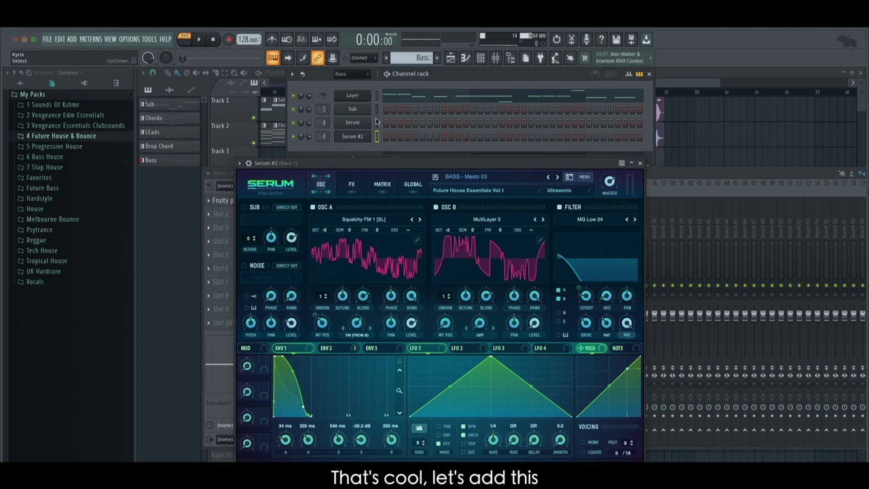
Step: Include the Serum #2 channel in the bass Layer and play the Bass pattern
left_click(371, 96)
left_click_drag(325, 201, 576, 180)
key("space")
left_click(709, 163)
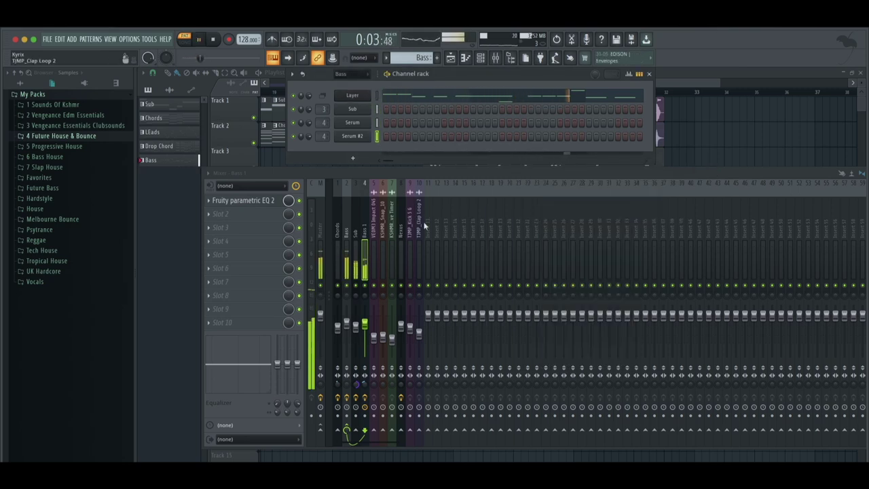
Step: Route Serum #2 to its own mixer track and move that track to insert 5, beside Bass 1
key("ctrl+l")
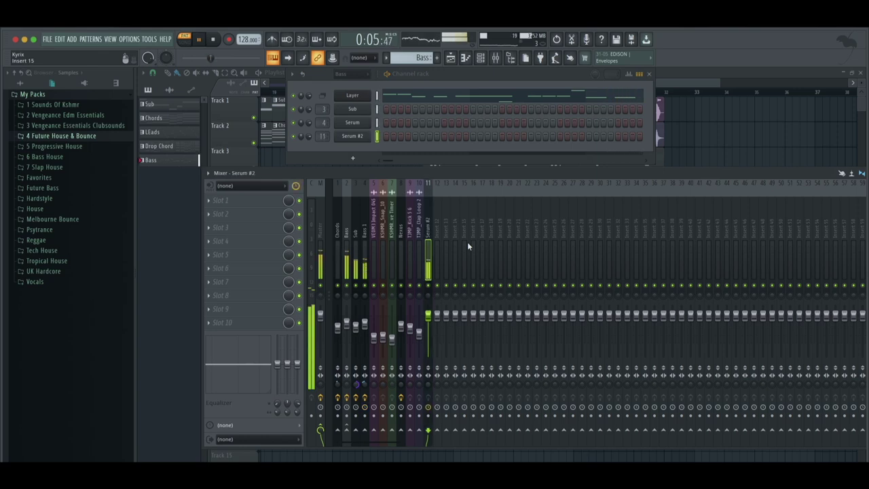
key("alt+Left")
key("alt+Left")
key("alt+Left")
key("alt+Left")
key("alt+Left")
key("alt+Left")
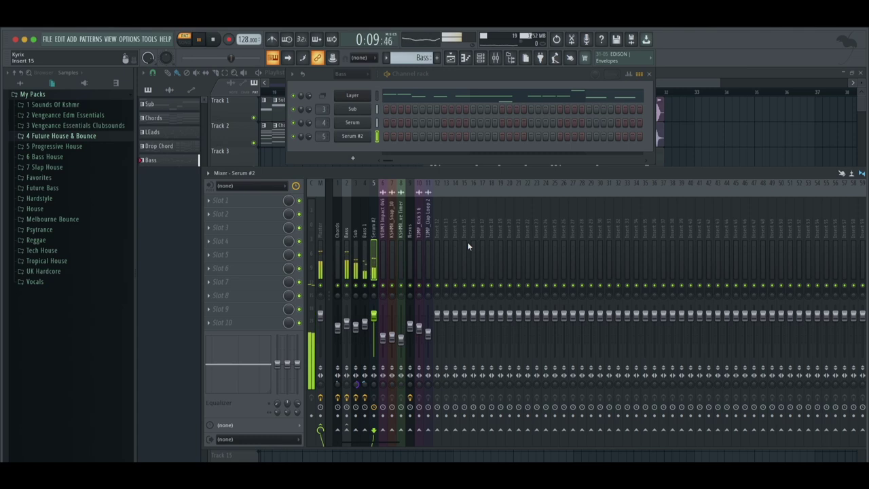
Step: Rename the Serum #2 mixer track Bass 2, lower its volume to about -5.4 dB and route it only to the Bass track
key("F2")
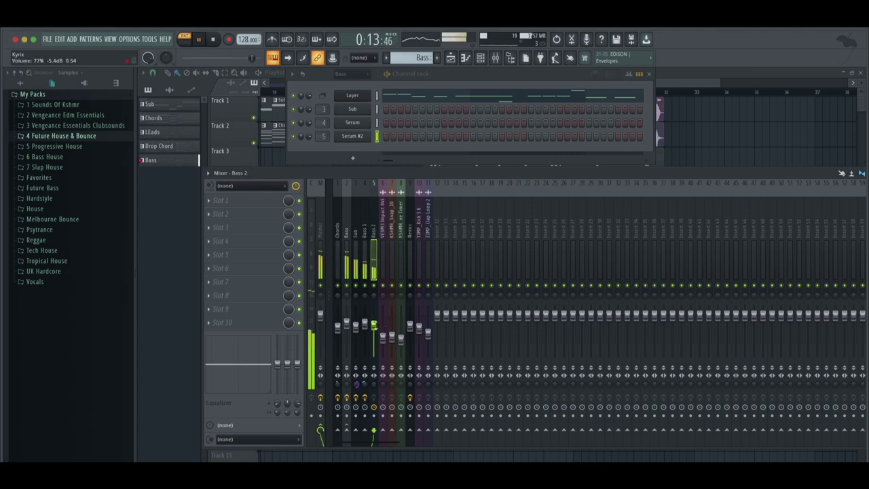
right_click(349, 431)
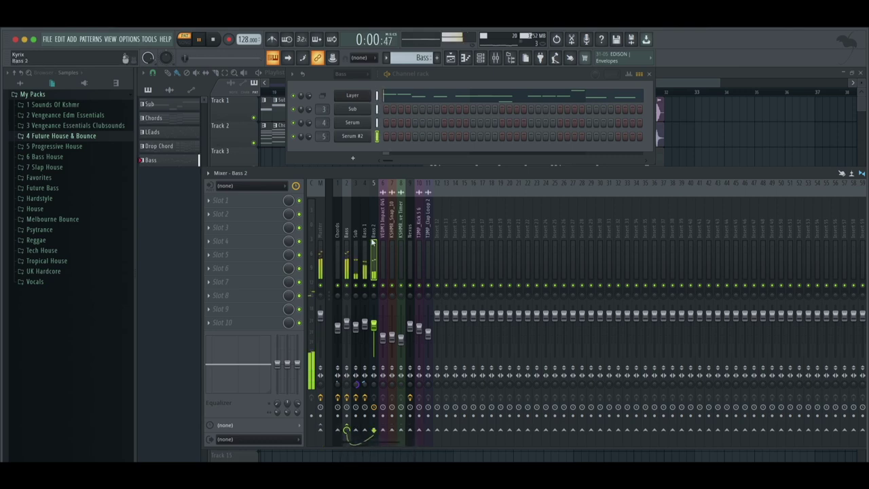
Step: Add Fruity Parametric EQ 2 to Bass 2 with the Low Cut preset, its band 1 high-pass at about 495 Hz
left_click(258, 201)
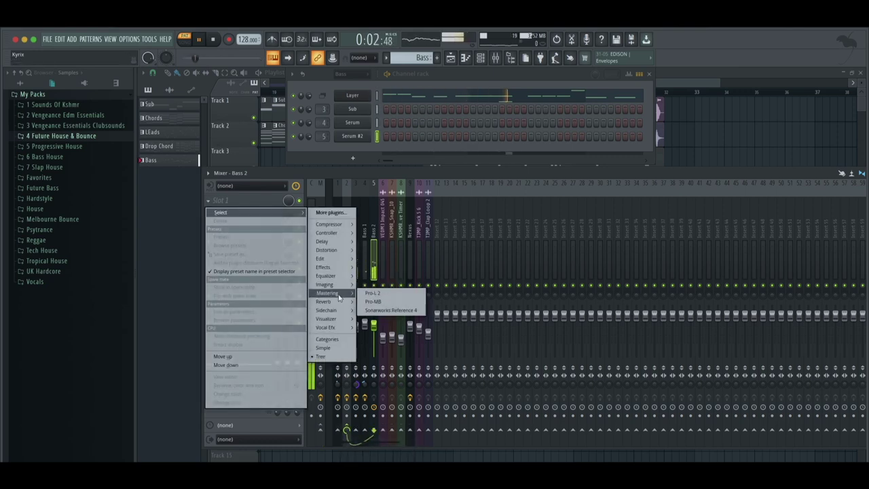
mouse_move(332, 278)
left_click(389, 276)
left_click(406, 114)
left_click(426, 144)
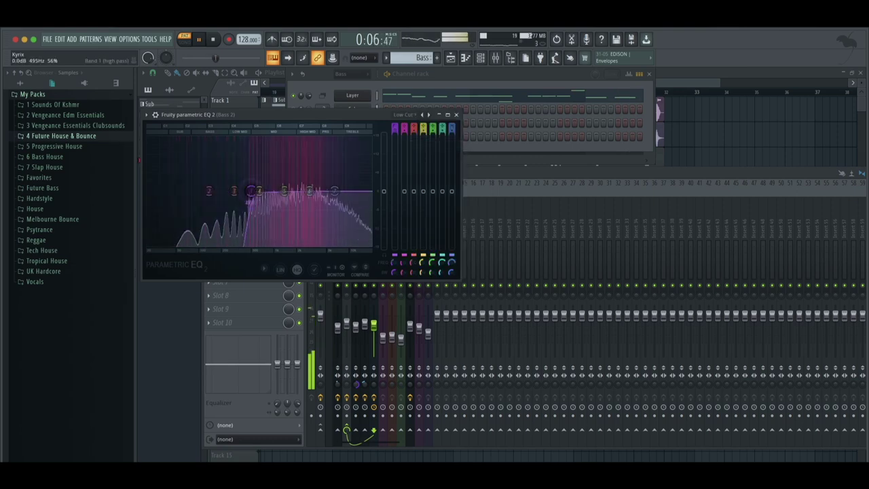
left_click(456, 114)
Step: Add Fruity Stereo Shaper after the EQ on Bass 2 and load a preset that widens the sound
left_click(258, 214)
mouse_move(342, 309)
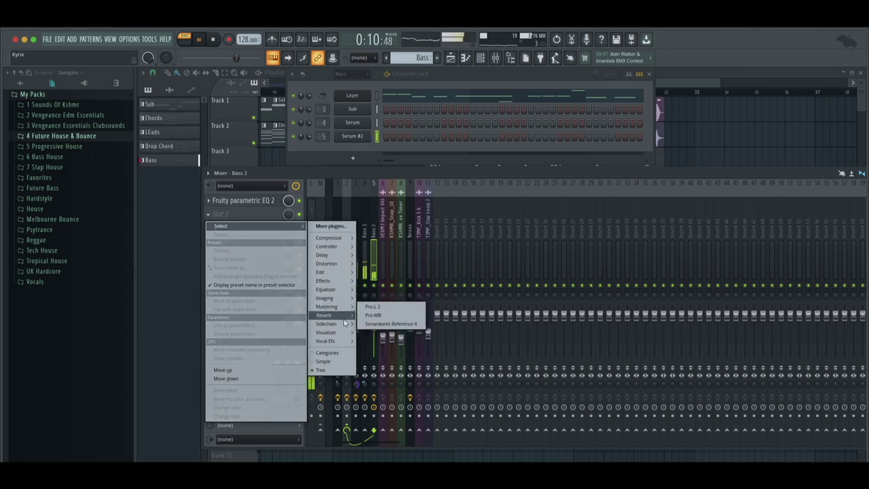
left_click(375, 307)
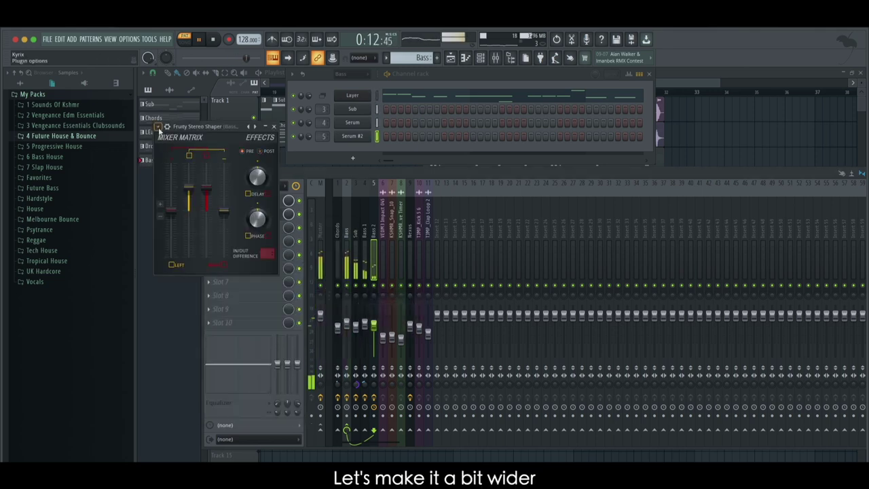
left_click(163, 128)
mouse_move(197, 140)
left_click(292, 227)
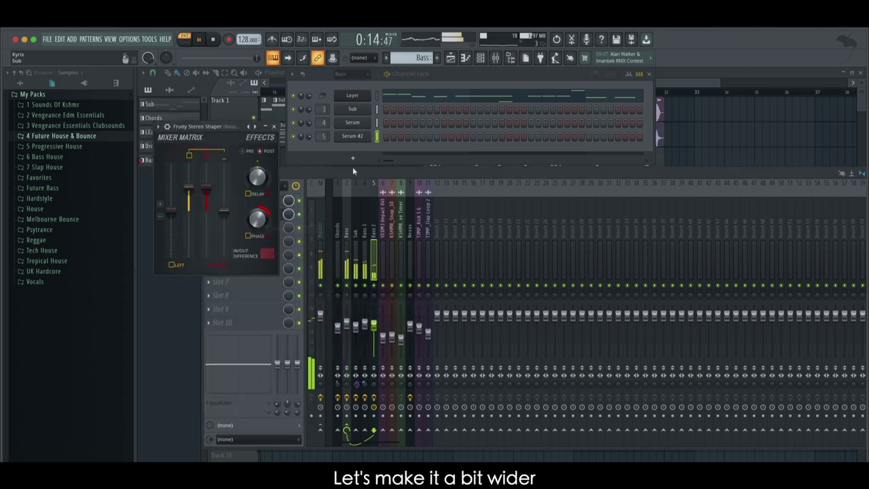
left_click(275, 127)
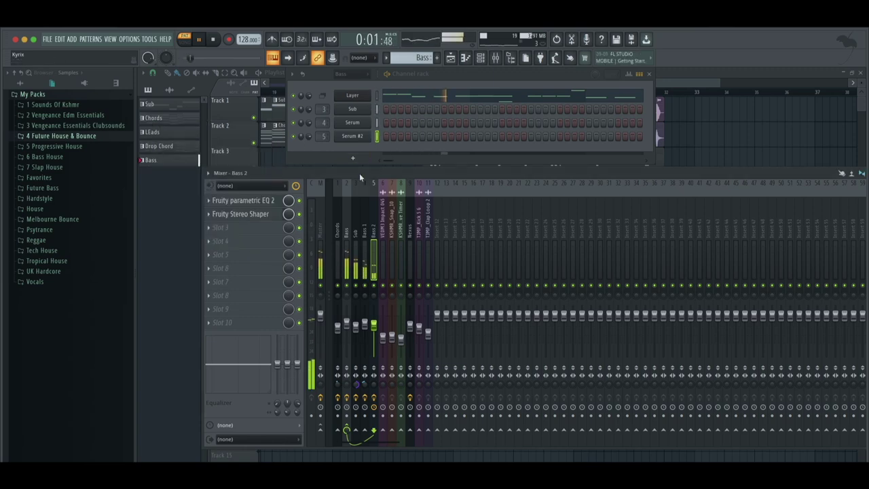
Step: Enable Mono and Legato voicing in Serum #2 and raise its portamento time to about 0.51
left_click(364, 137)
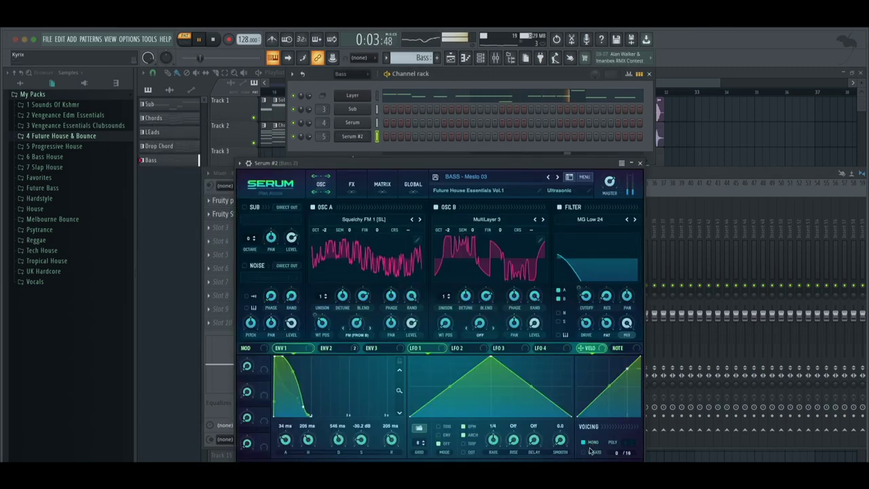
left_click_drag(520, 163, 555, 59)
left_click_drag(631, 378, 635, 329)
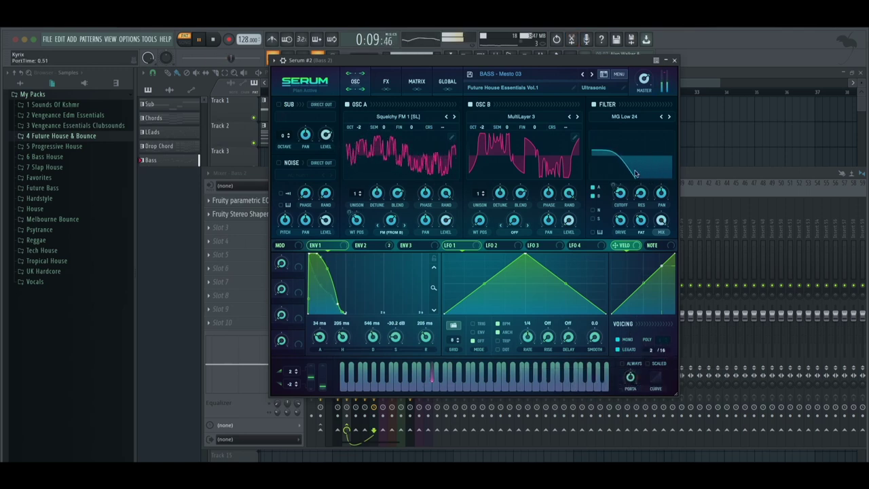
left_click(674, 60)
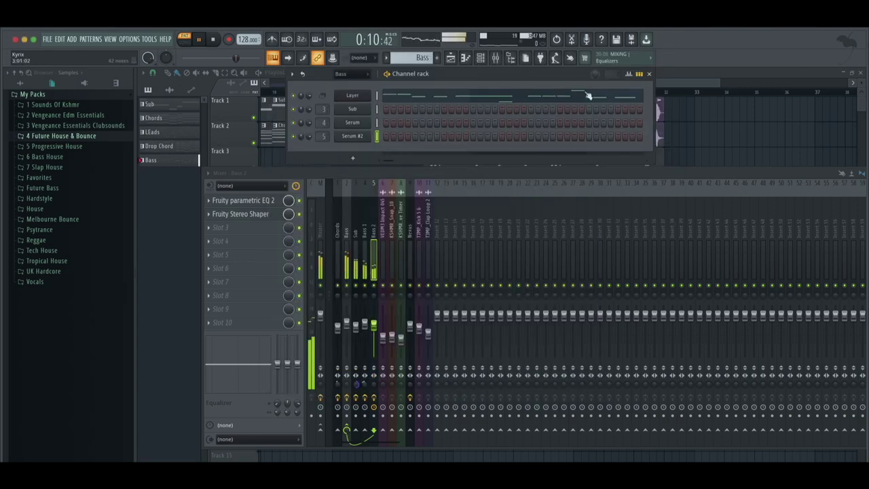
Step: Return to the playlist and play the drop from about bar 23
left_click(450, 58)
left_click(400, 95)
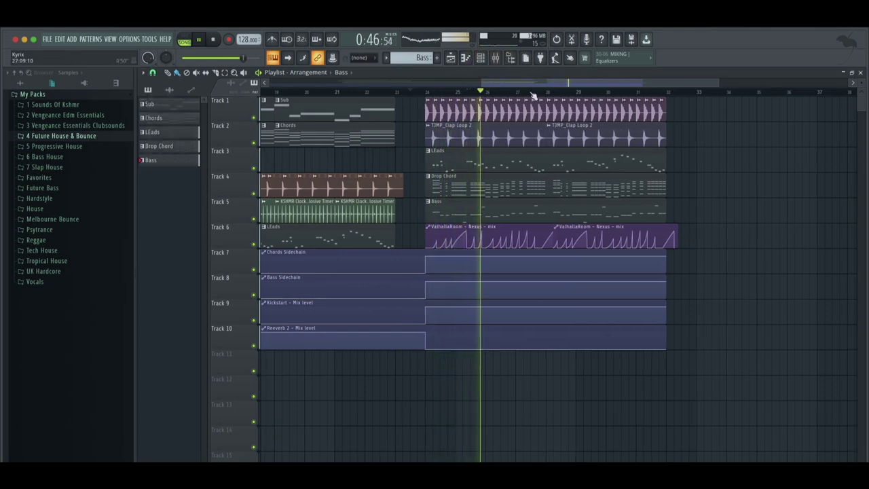
Step: Open the mixer and raise the Bass track to about -2.6 dB and the Nexus track to about -3.7 dB
left_click(153, 73)
left_click(164, 85)
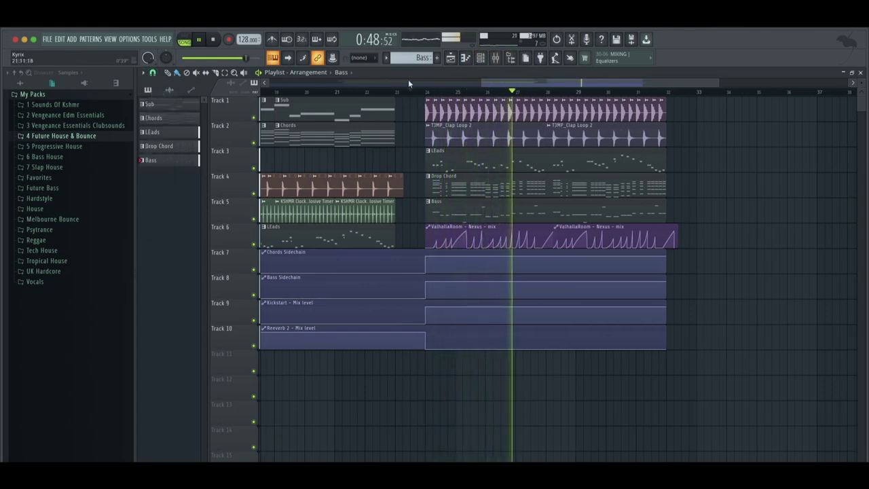
key("F9")
left_click_drag(347, 323, 346, 319)
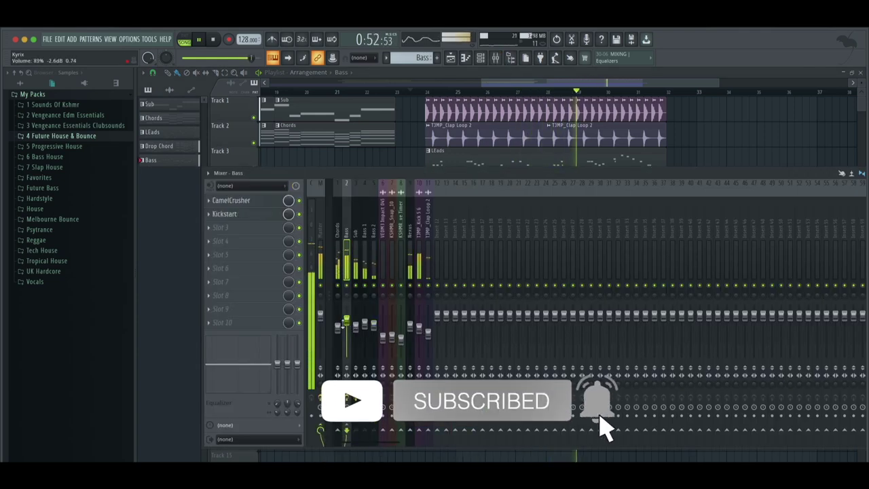
left_click(355, 262)
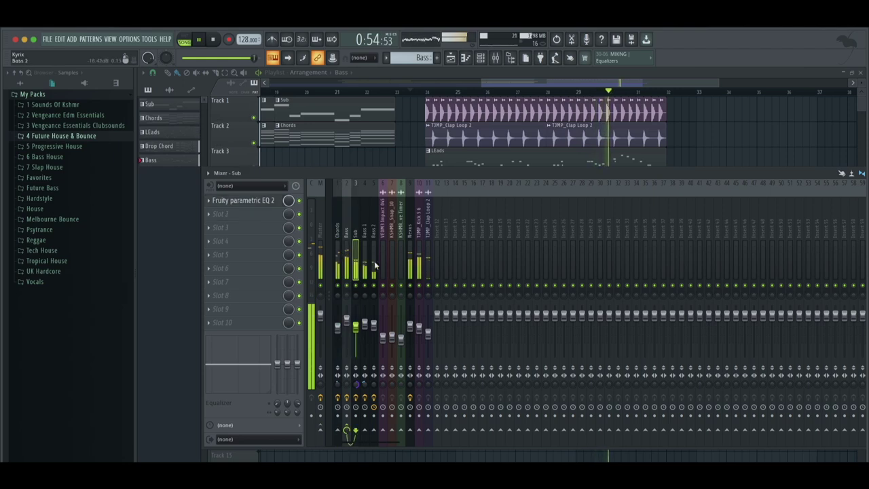
left_click_drag(409, 324, 410, 319)
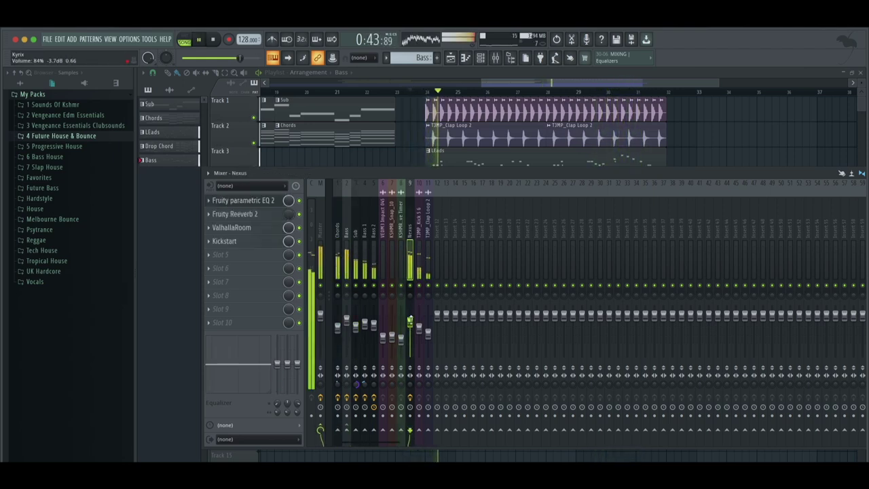
Step: Lower the Chords mixer track slightly and check its level against the Nexus and Bass tracks during playback
left_click(338, 254)
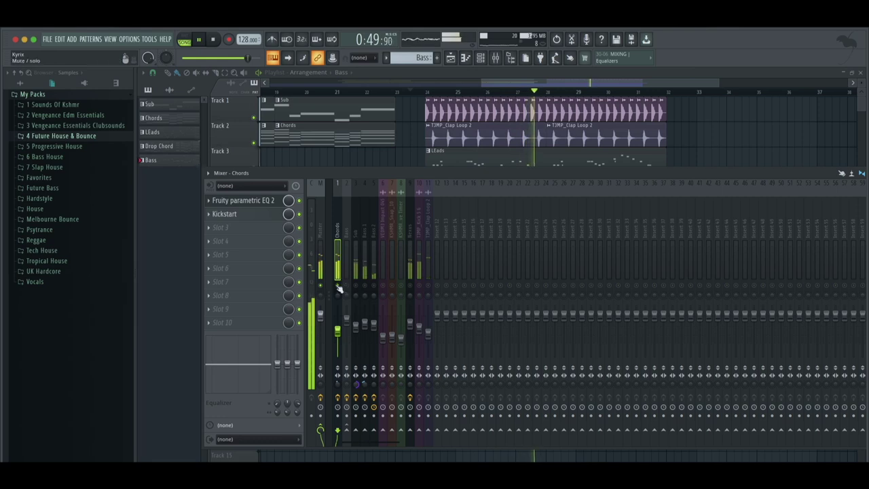
left_click(411, 256)
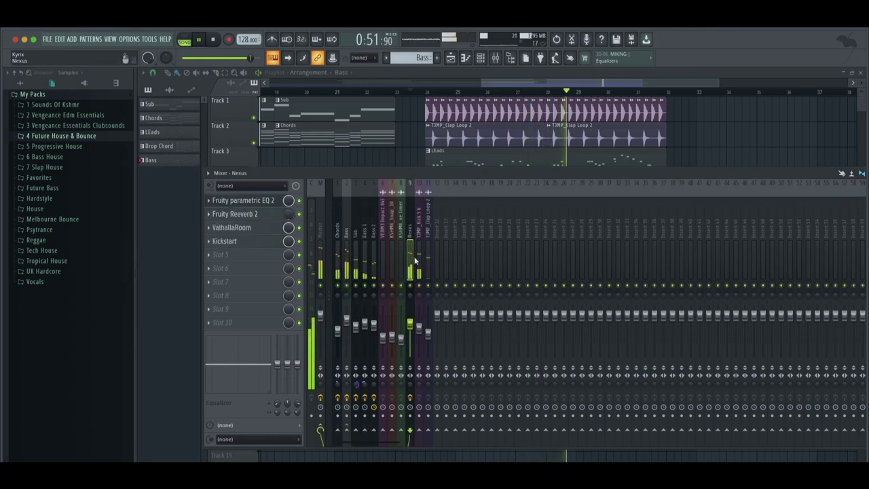
left_click(346, 248)
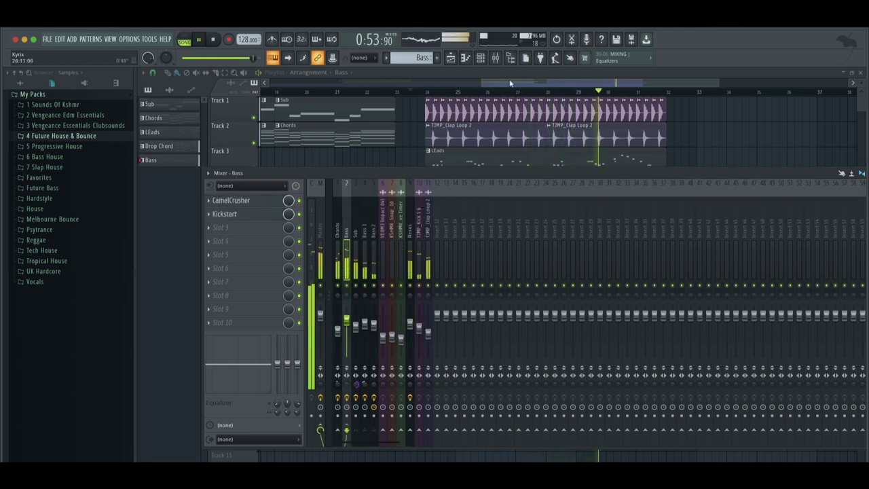
left_click(338, 329)
Step: Select the Drop Chord pattern and add a Sylenth1 synth channel to its channel rack
left_click_drag(569, 82, 577, 84)
left_click(499, 181)
left_click(481, 57)
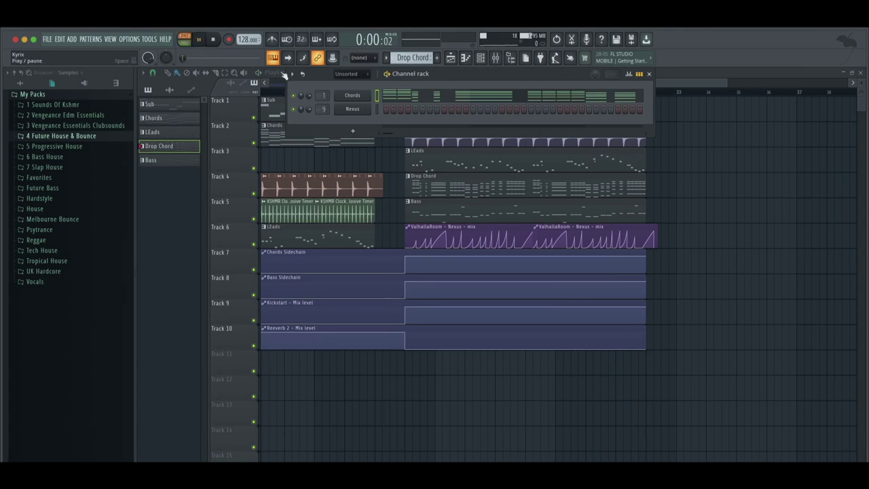
left_click(71, 38)
mouse_move(85, 88)
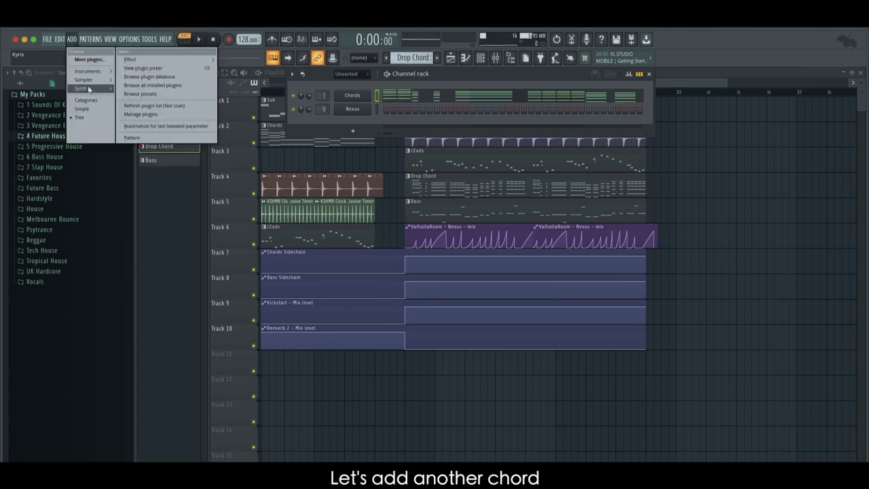
left_click(137, 107)
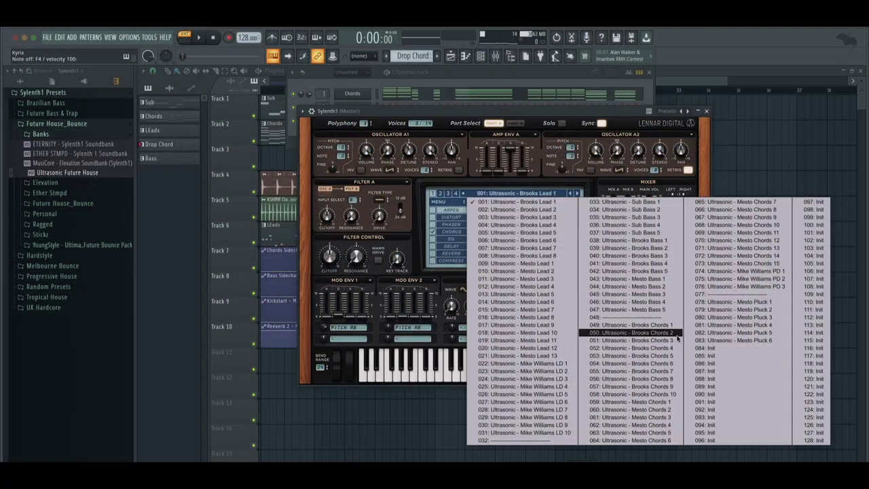
Step: Audition the Brooks chord presets in Sylenth1, load Ultrasonic - Brooks Chords 4, and close the synth window
left_click(563, 333)
left_click(577, 193)
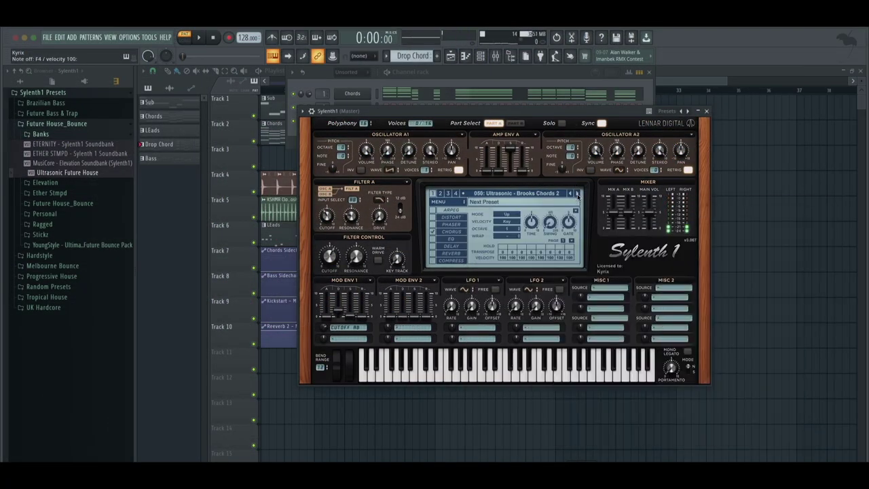
left_click(577, 193)
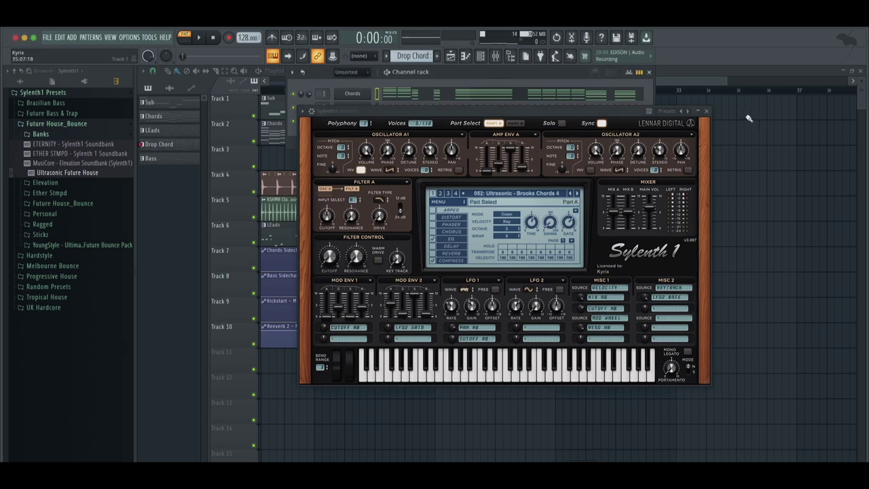
left_click(706, 111)
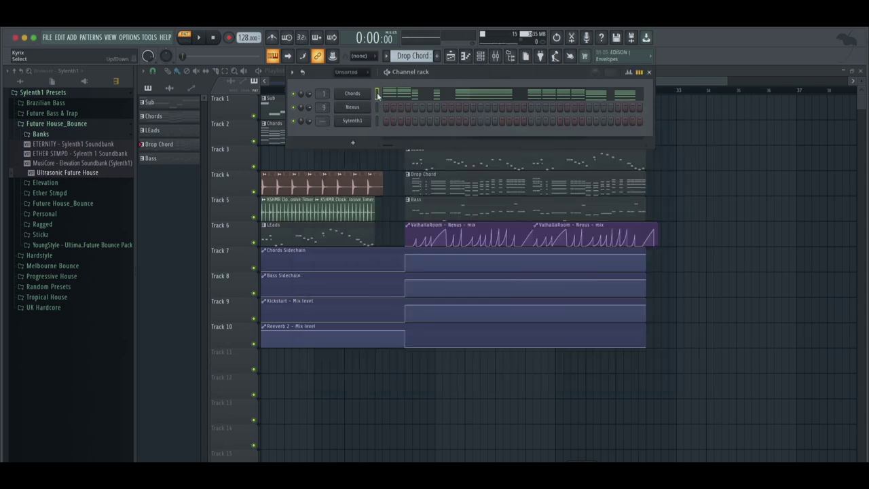
Step: Paste the copied chord notes into the Sylenth1 channel of the Drop Chord pattern
left_click(377, 121)
key("ctrl+v")
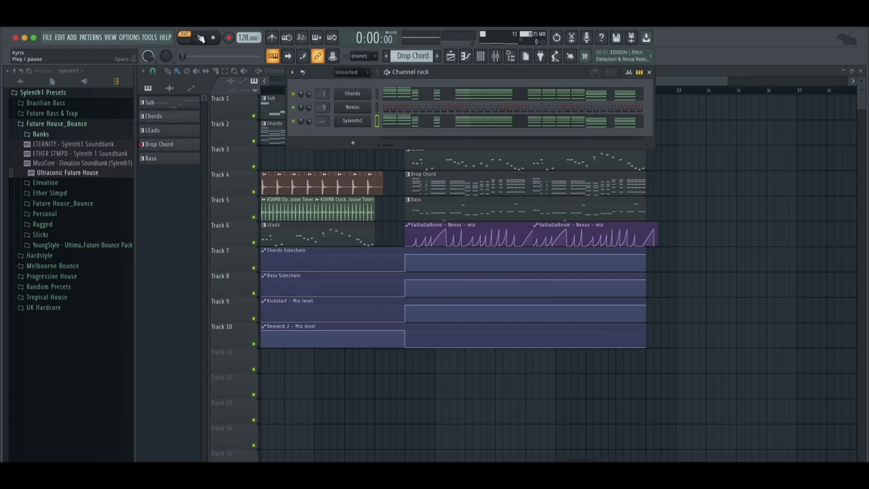
Step: Route the Sylenth1 channel to the empty mixer insert 12 and name that track Chords 2
left_click(498, 57)
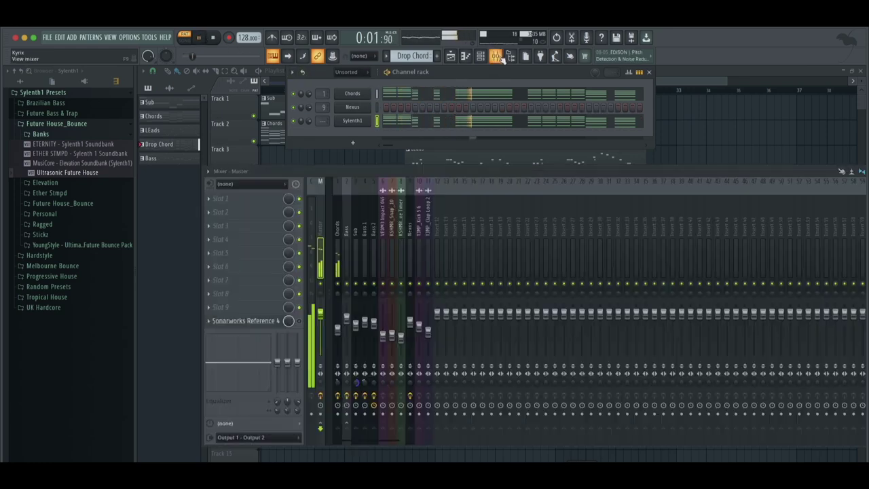
left_click(438, 238)
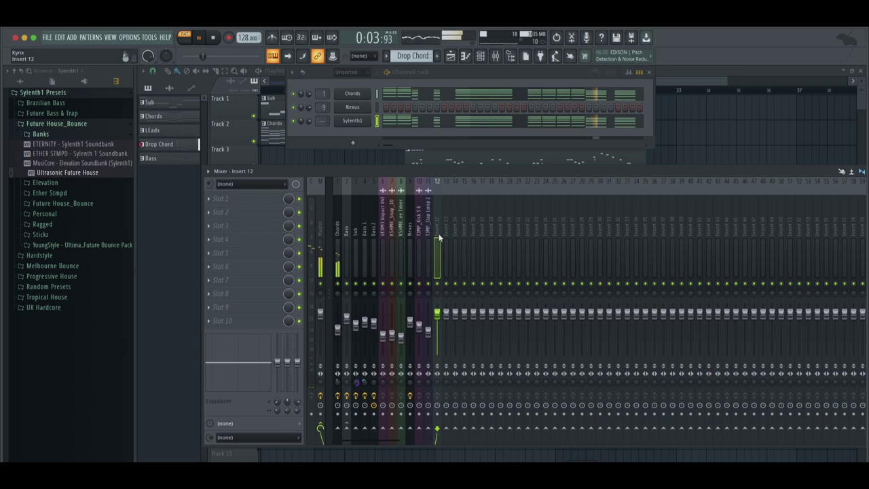
left_click(339, 224)
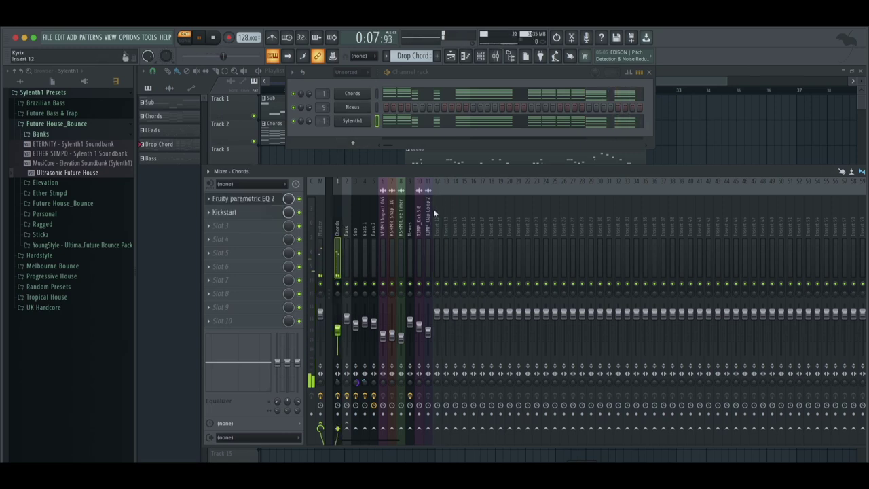
left_click(438, 240)
key("space")
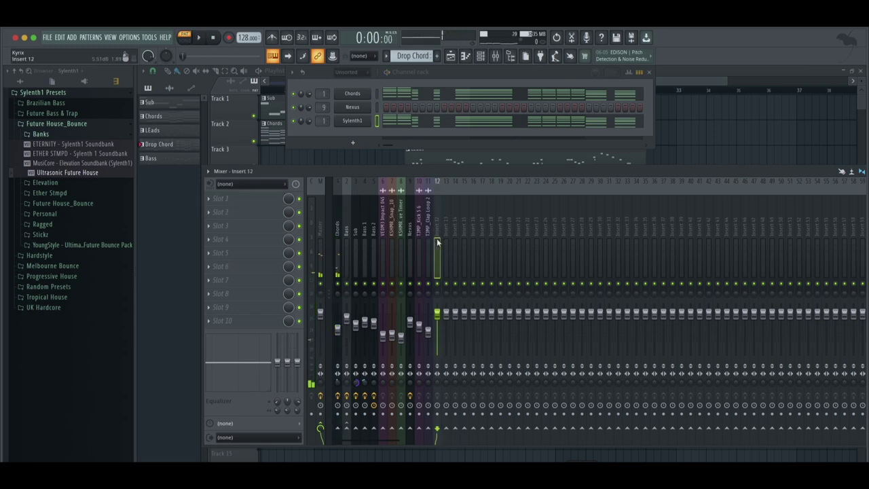
key("ctrl+l")
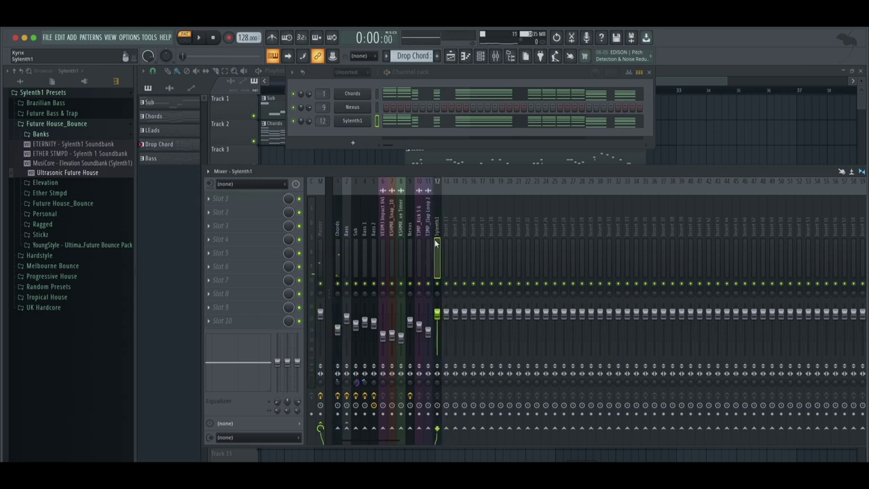
key("F2")
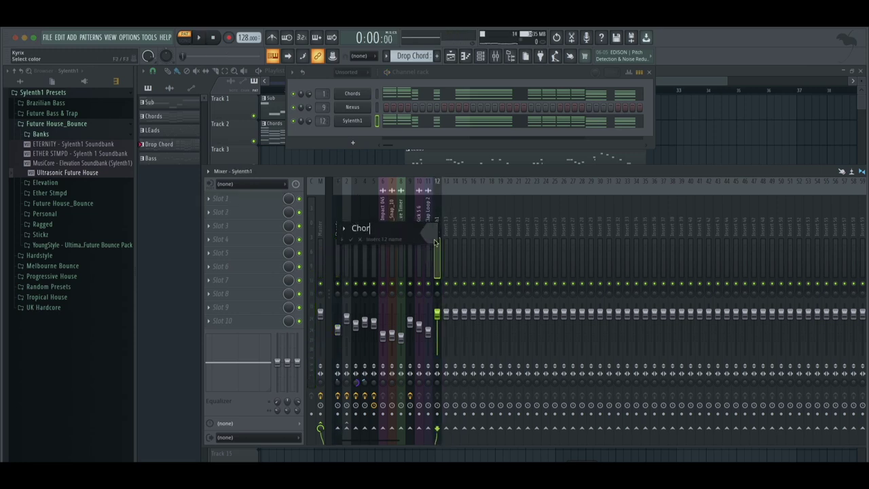
key("Return")
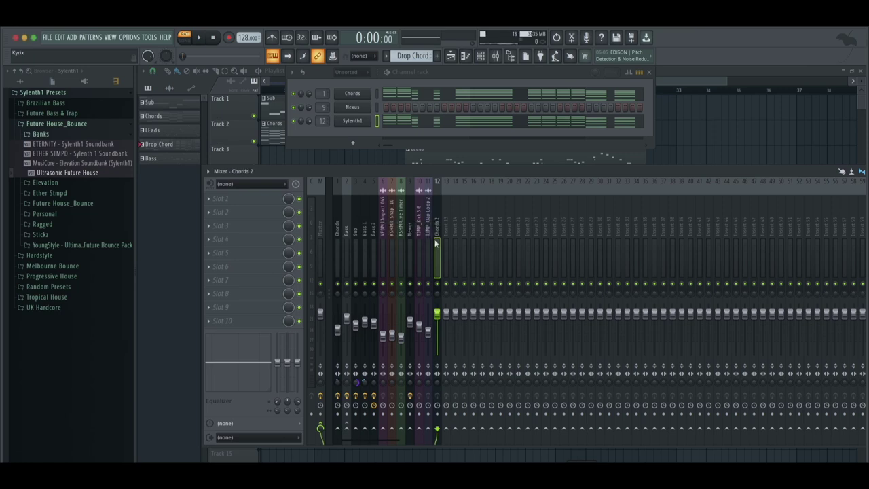
Step: Move the Chords 2 mixer track to position 2, directly after the Chords track
key("alt+Left")
key("alt+Left")
key("alt+Left")
key("alt+Left")
key("alt+Left")
key("alt+Left")
key("alt+Left")
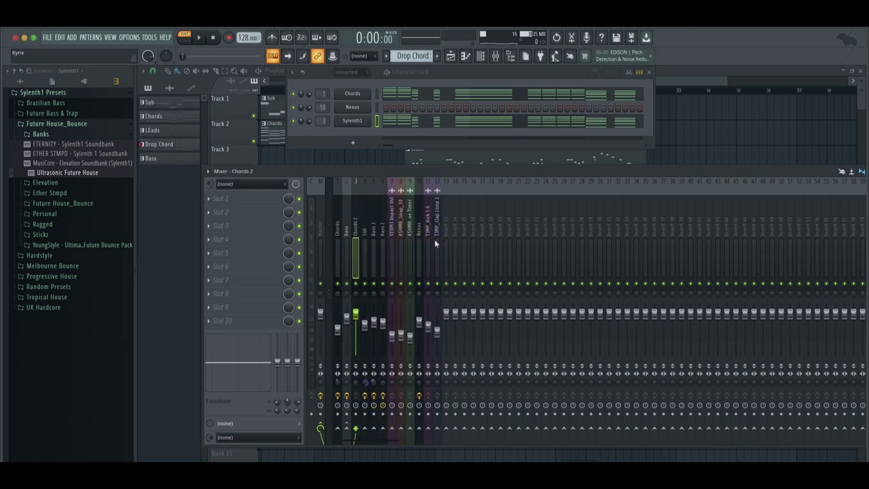
key("alt+Left")
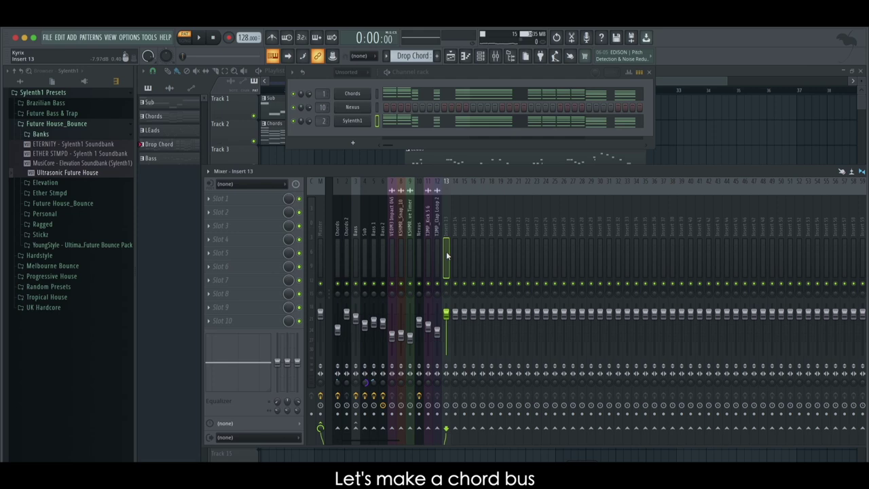
Step: Name mixer insert 13 Chord Bus and move it to the first insert position, ahead of Chords
key("F2")
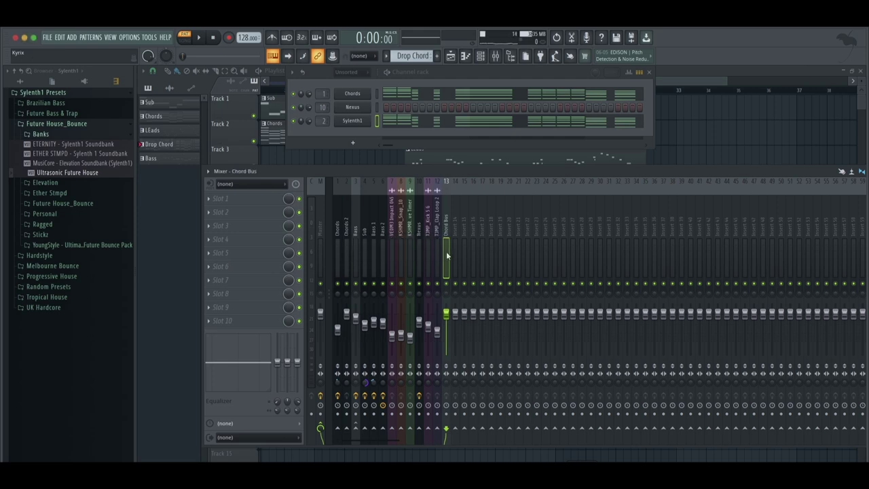
key("alt+Left")
key("alt+Left")
key("alt+Left")
key("alt+Left")
key("alt+Left")
key("alt+Left")
key("alt+Left")
key("alt+Left")
key("alt+Left")
key("alt+Left")
key("alt+Left")
key("alt+Left")
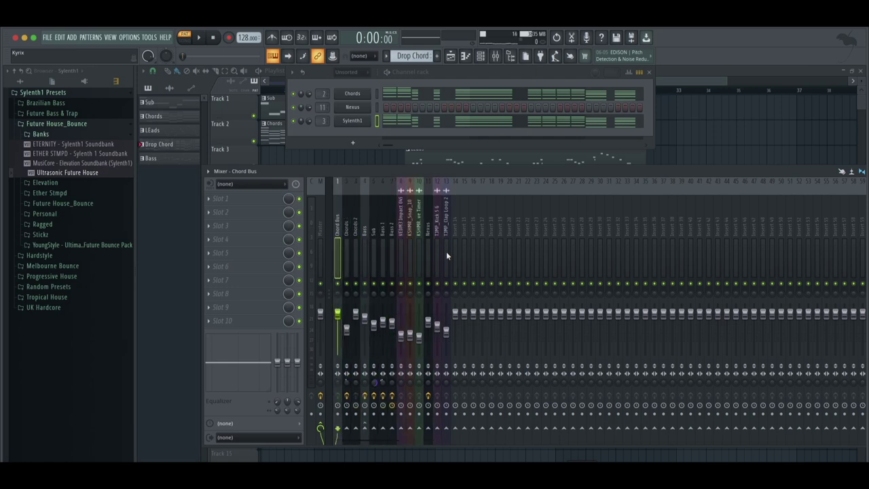
Step: Route the Chords and Chords 2 mixer tracks only to the Chord Bus
left_click(348, 243, "ctrl+shift")
right_click(345, 429)
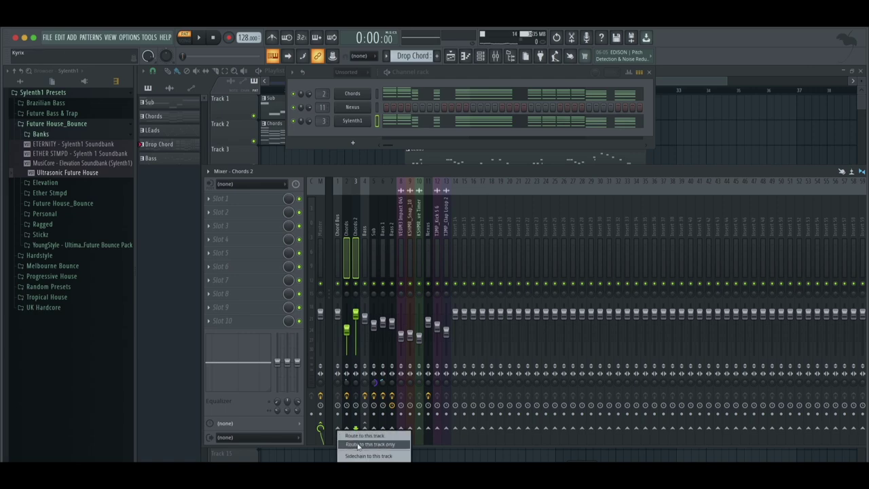
left_click(357, 446)
Step: Load CamelCrusher with the British Clean patch on the Chord Bus and lower the Chords 2 track's level
left_click(269, 201)
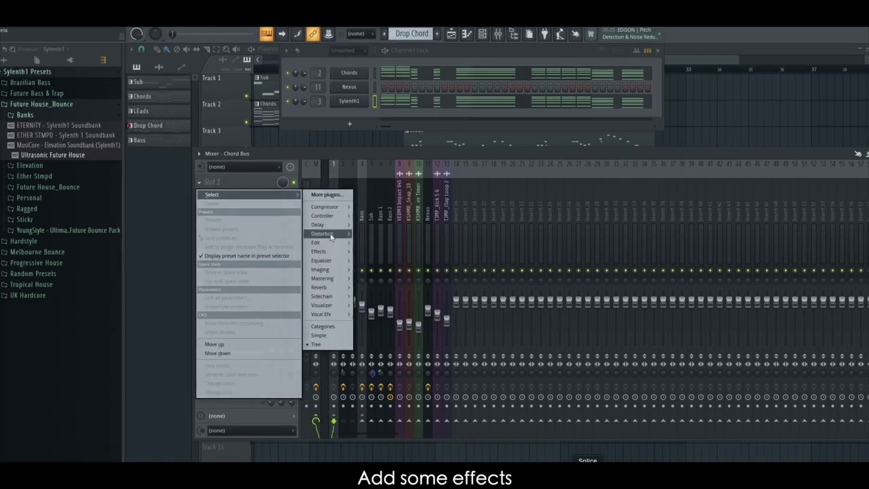
left_click(336, 241)
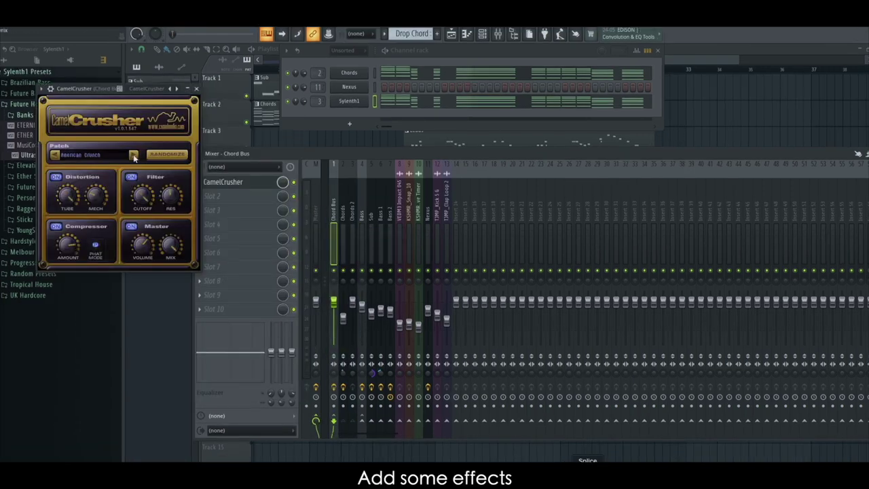
left_click(351, 241)
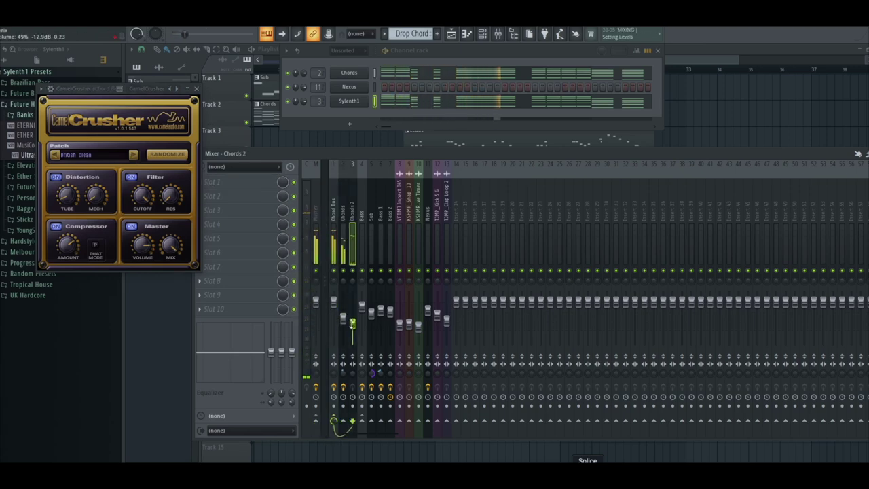
left_click(196, 89)
Step: Add Fruity Parametric EQ 2 to Chords 2 with the Low Cut preset and raise its cutoff frequency
left_click(354, 220)
left_click(210, 182)
left_click(319, 256)
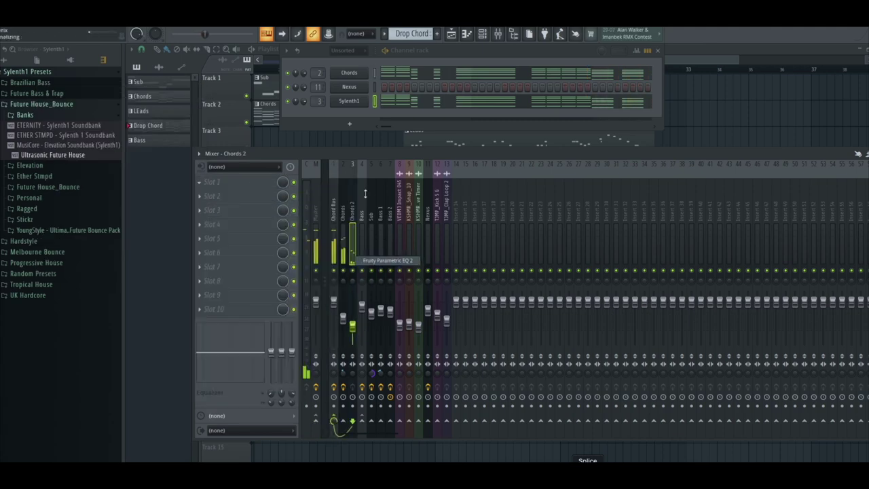
left_click(432, 118)
left_click(444, 147)
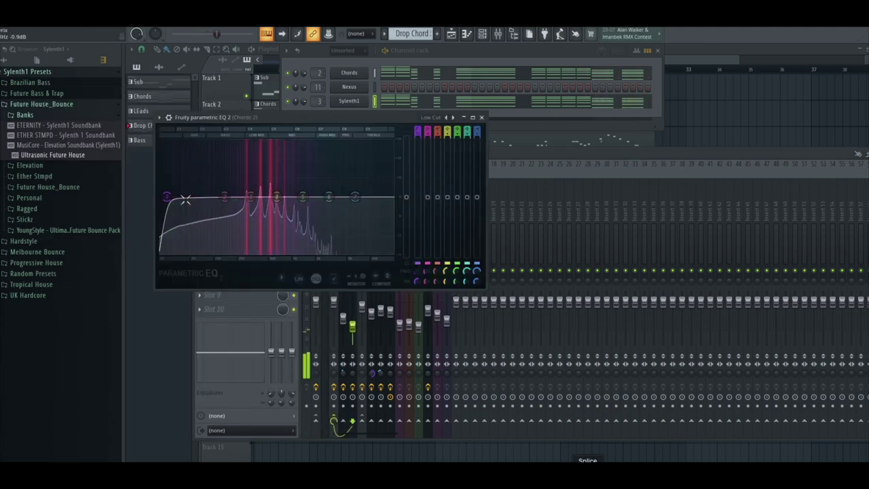
left_click_drag(167, 197, 228, 197)
key("space")
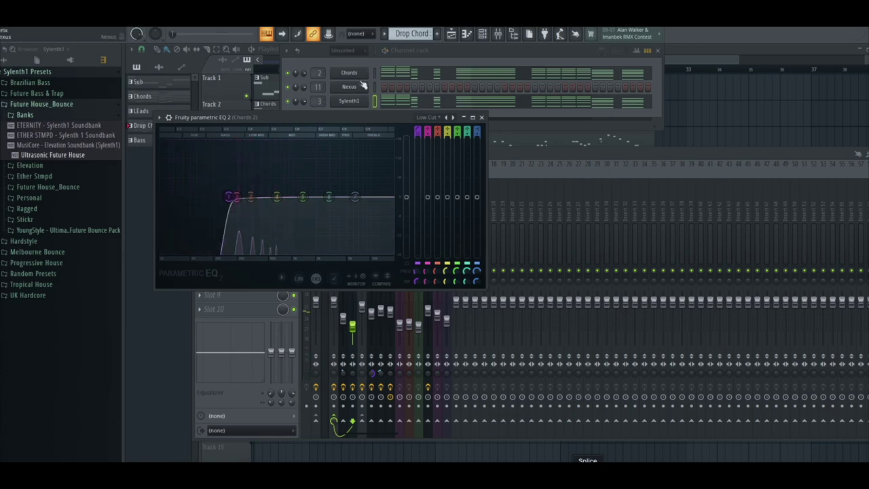
Step: Check the Chords synth patch and dip the low mids slightly in the Chords 2 equalizer
left_click(349, 72)
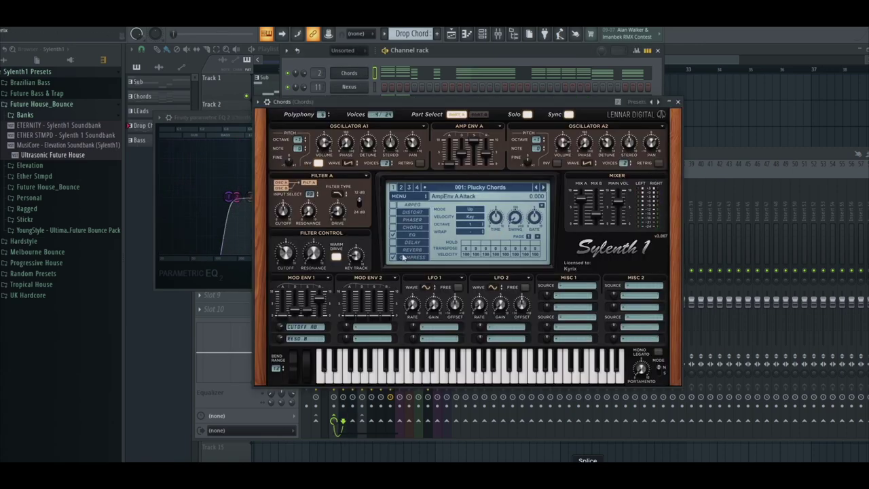
left_click(678, 101)
left_click_drag(222, 117, 420, 138)
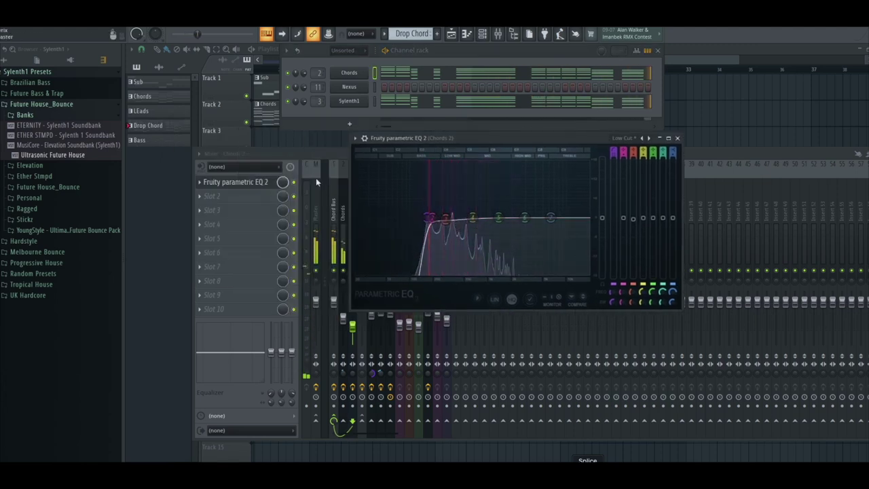
left_click(677, 138)
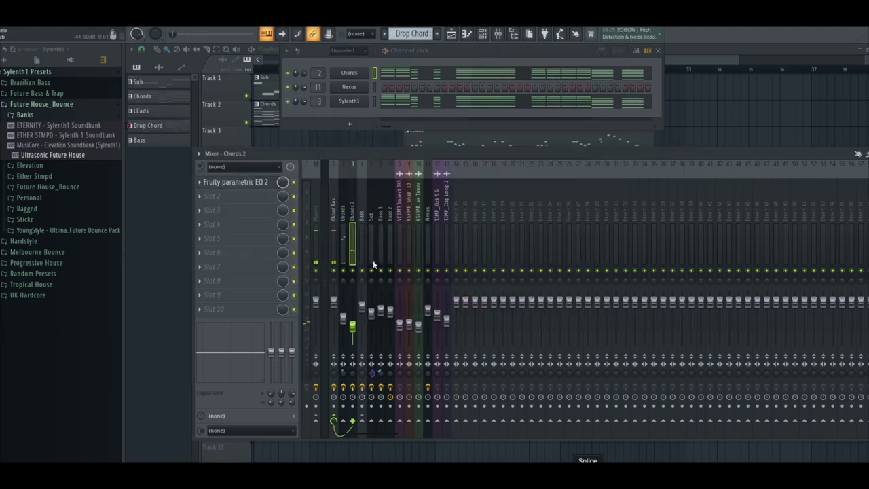
Step: Inspect the Chord Bus effects and the Chords channel's Sylenth1 patch
left_click(342, 237)
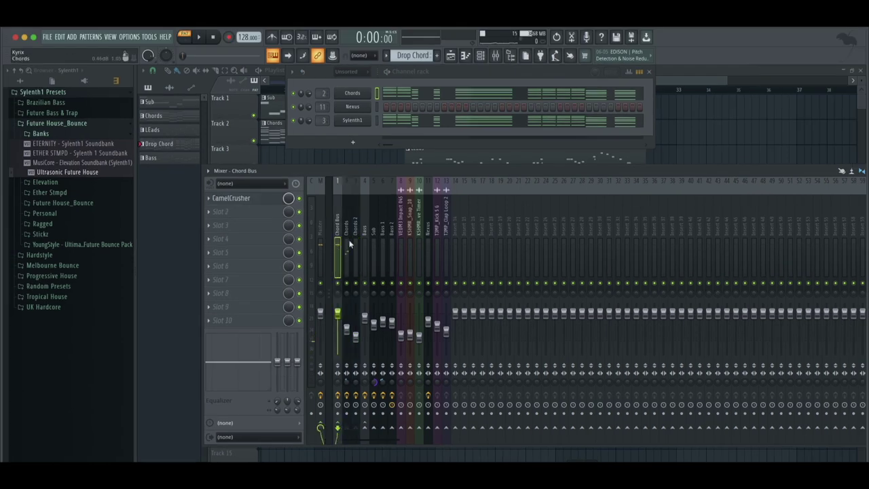
left_click(356, 93)
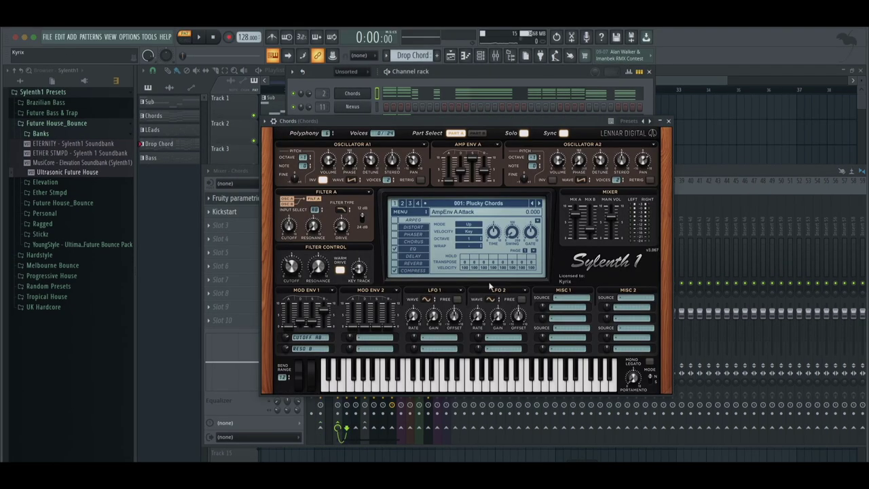
left_click(452, 59)
left_click(495, 55)
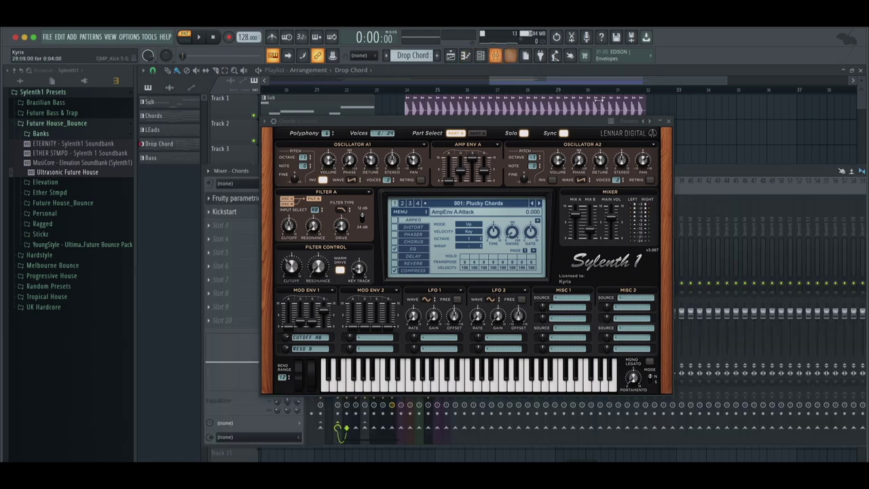
left_click(668, 121)
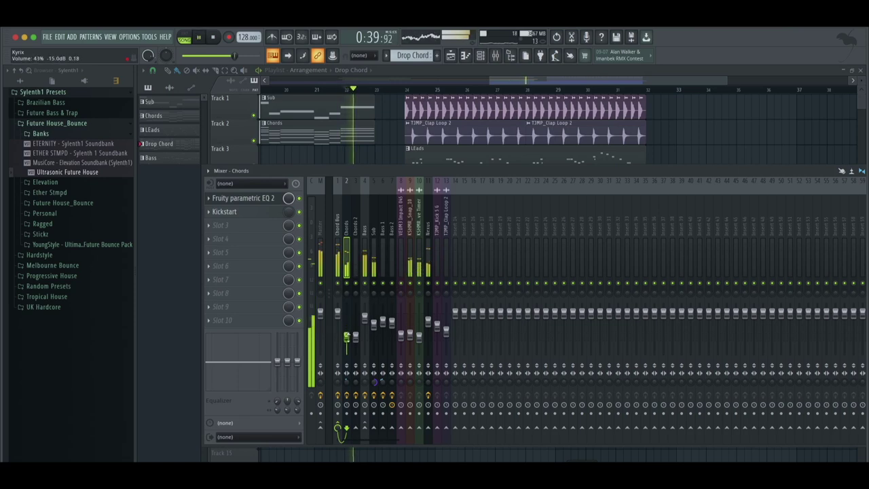
Step: Lower the Chords and Chord Bus mixer levels slightly and play the arrangement into the drop
left_click(339, 313)
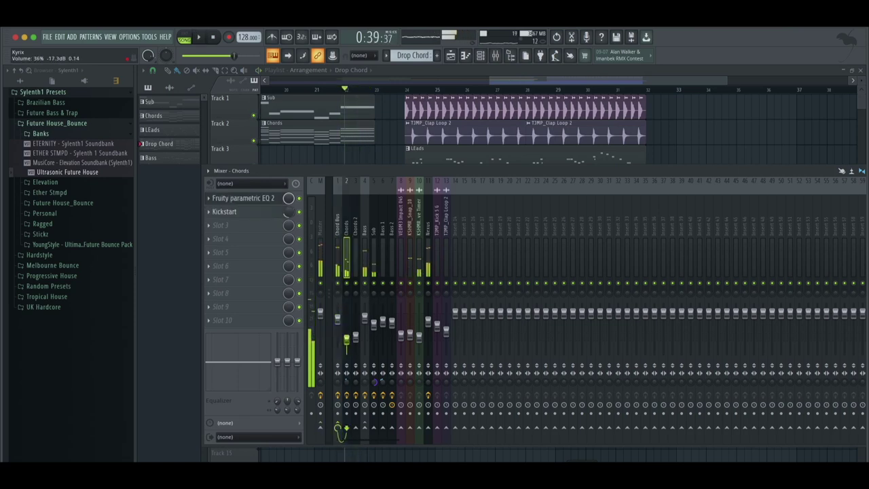
mouse_move(338, 313)
left_mouse_down()
mouse_move(344, 335)
mouse_move(338, 321)
left_mouse_up()
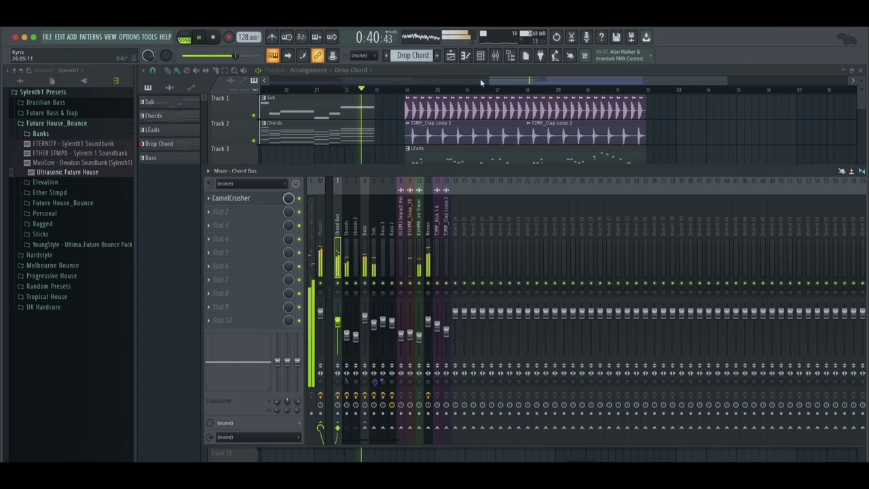
left_click(445, 70)
left_click(153, 70)
left_click(165, 82)
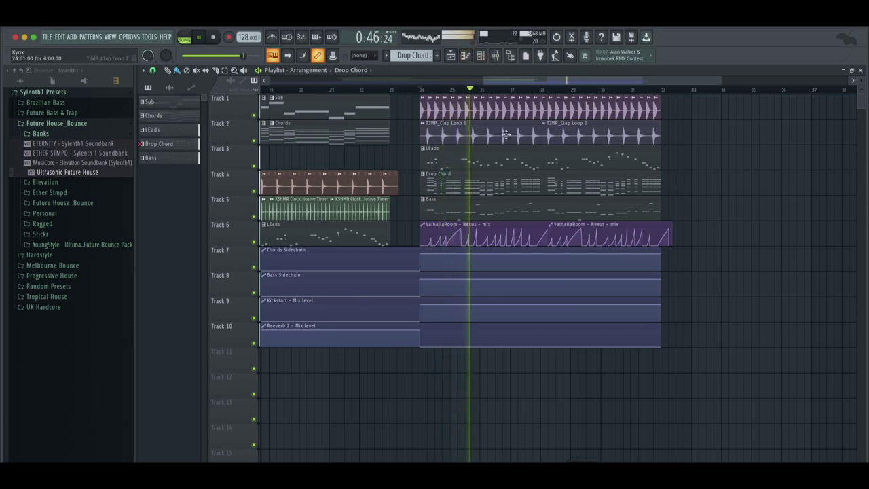
Step: Raise the Chords 2 level slightly during playback and check the Kickstart sidechain settings on the chords
left_click(496, 56)
left_click_drag(356, 337, 356, 334)
left_click(336, 287)
left_click(221, 212)
mouse_move(339, 321)
left_click(366, 321)
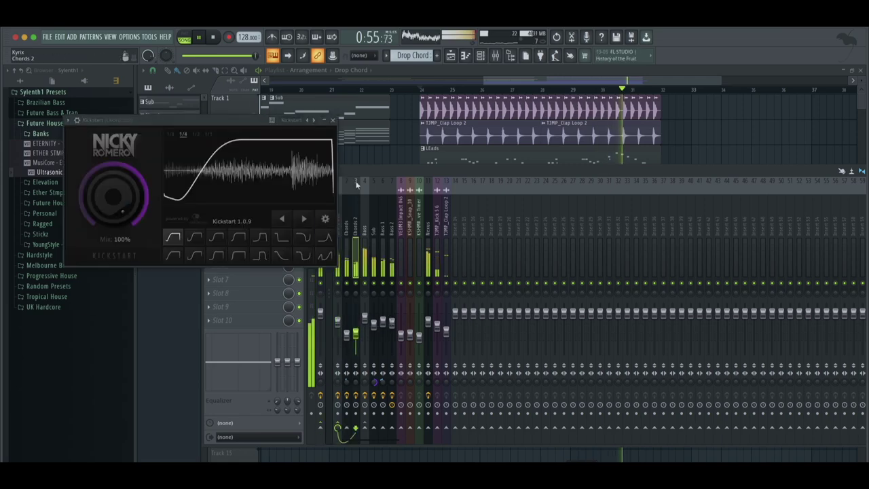
left_click(333, 120)
Step: Review the Chords 2 track's equalizer curve while the drop plays
key("space")
left_click(347, 249)
left_click(355, 252)
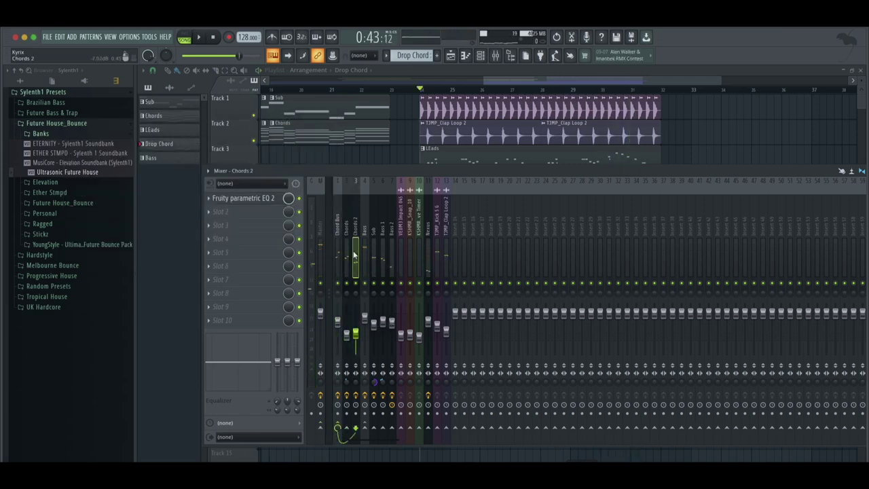
left_click(261, 198)
key("space")
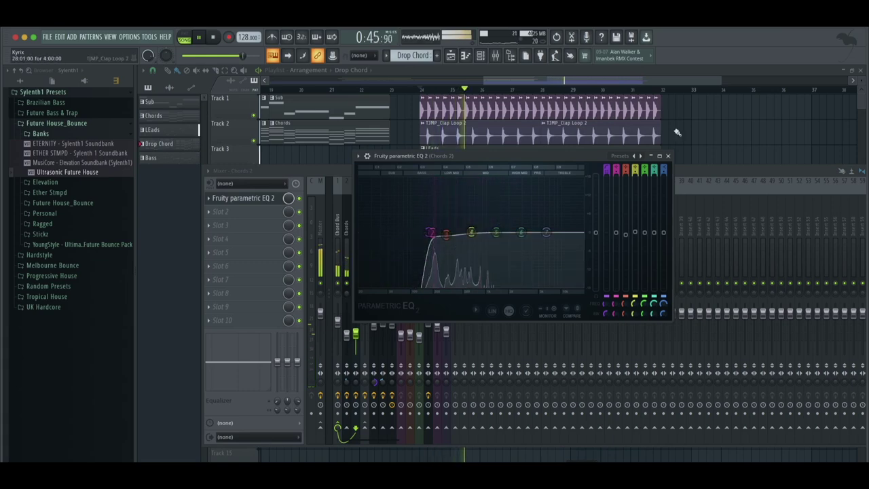
left_click(668, 156)
Step: Play the arrangement from around bar 19 to check the chord levels leading into the drop
left_click(588, 72)
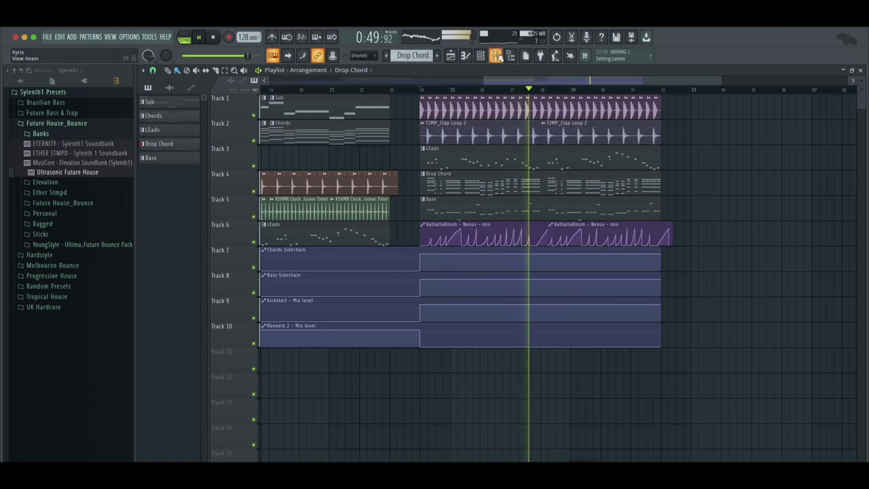
key("F9")
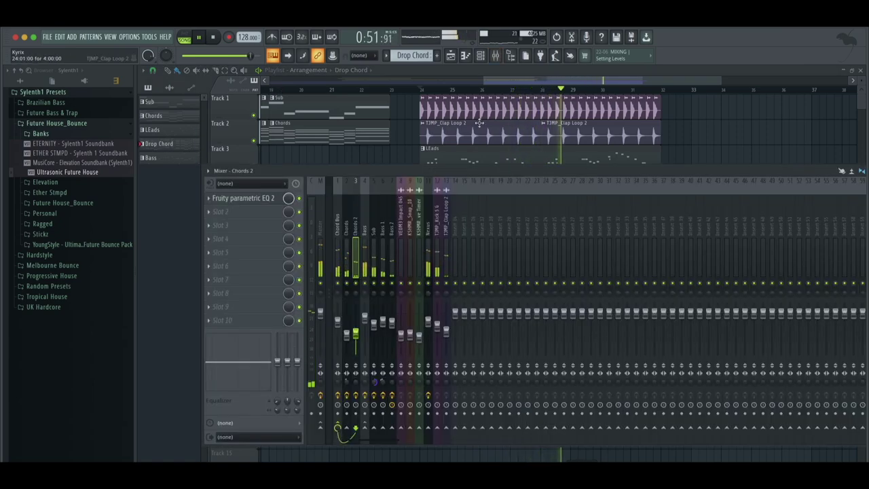
left_click_drag(489, 81, 469, 83)
left_click(338, 91)
key("F9")
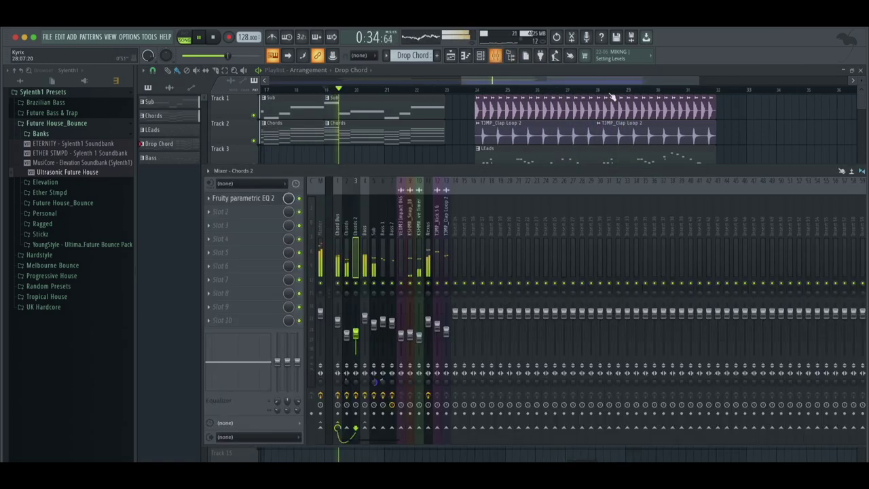
Step: Set the Nexus mixer level to about -6.5 dB and check its Fruity Reeverb 2 and parametric EQ 2 settings during playback
left_click_drag(427, 321, 427, 318)
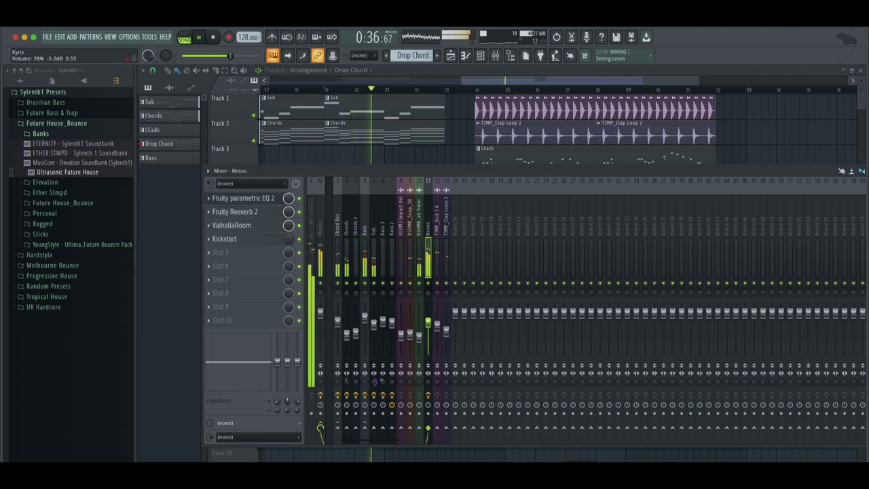
left_click(256, 211)
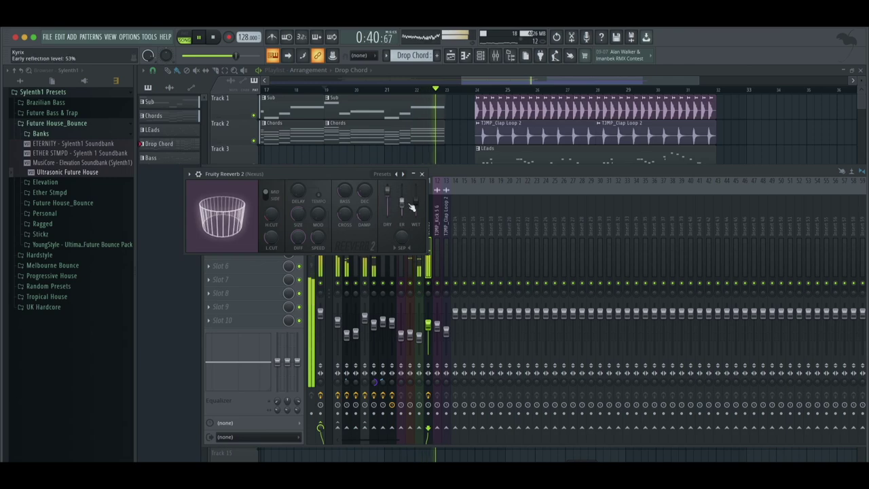
left_click(421, 174)
left_click(264, 203)
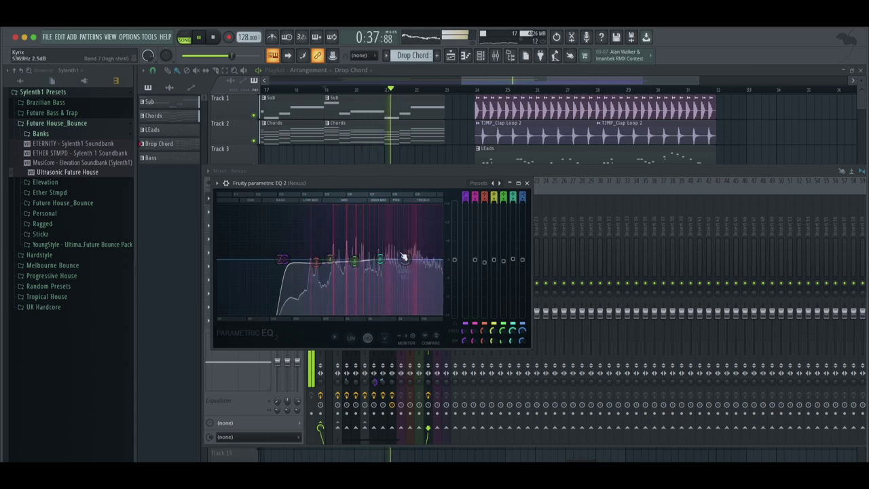
key("Escape")
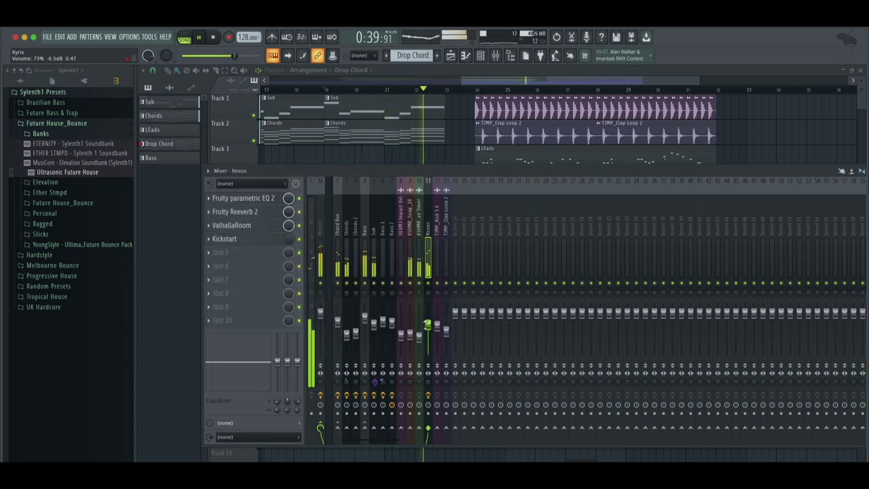
left_click(431, 89)
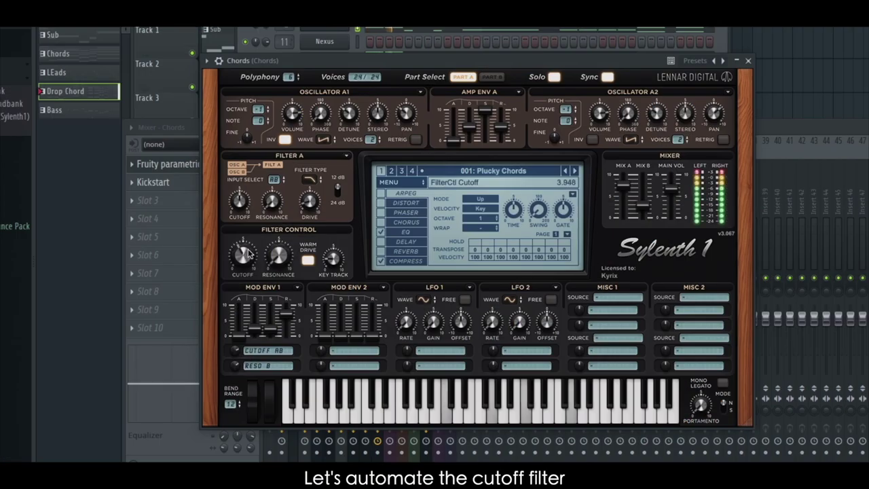
Step: Automate the Chords Sylenth1 filter control cutoff with a gradually rising automation clip on Track 3 over bars 19 to 23
left_click_drag(248, 254, 246, 261)
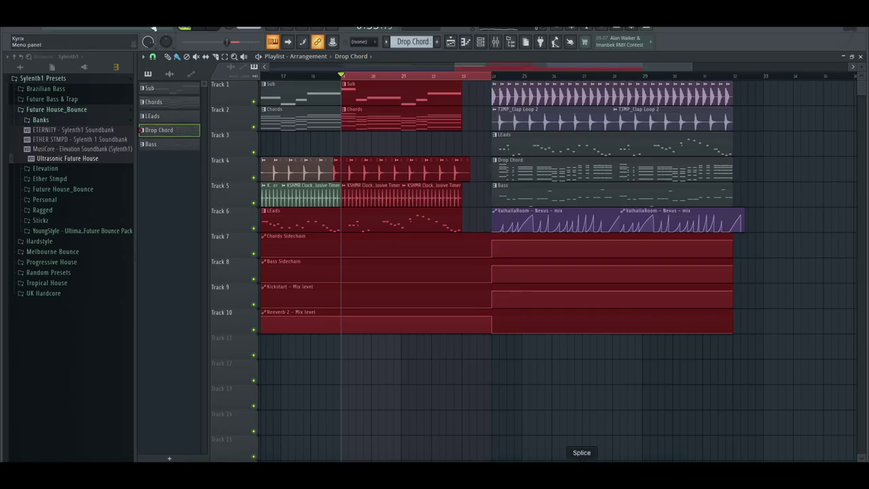
left_click(153, 26)
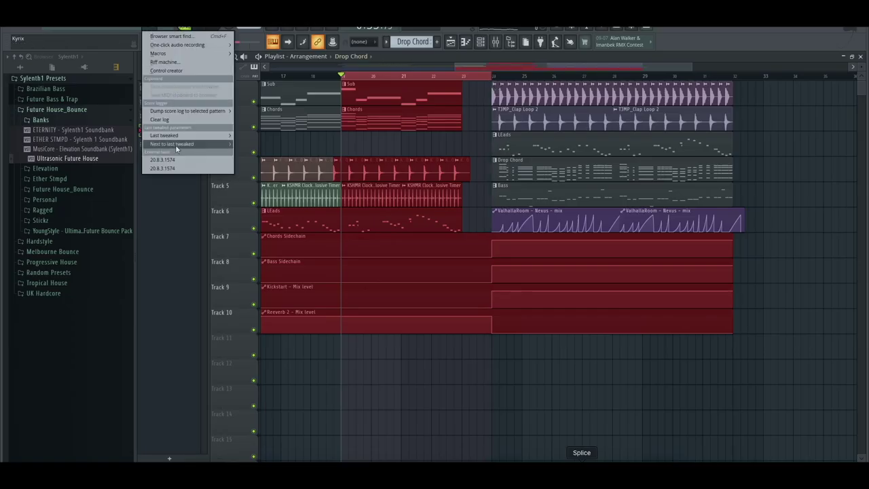
mouse_move(188, 139)
left_click(281, 196)
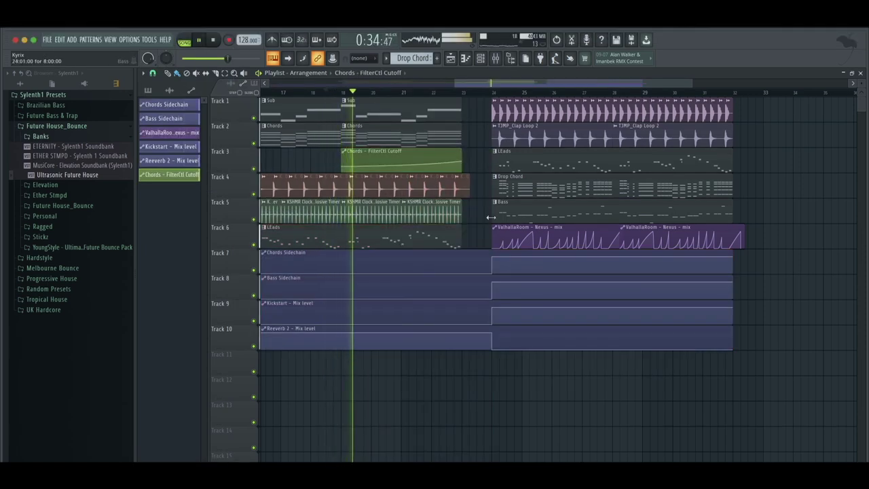
Step: Play the arrangement through the cutoff automation into the drop and check the mixer levels
left_click_drag(471, 85, 496, 84)
left_click_drag(597, 82, 689, 76)
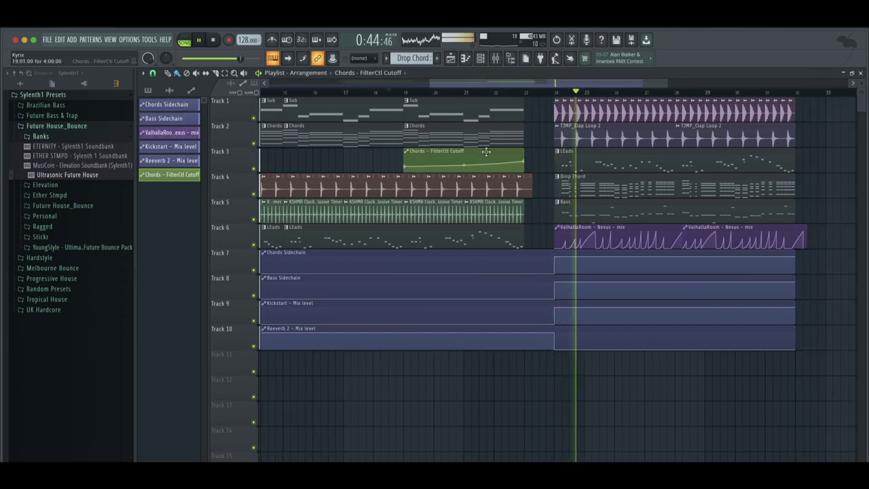
key("F9")
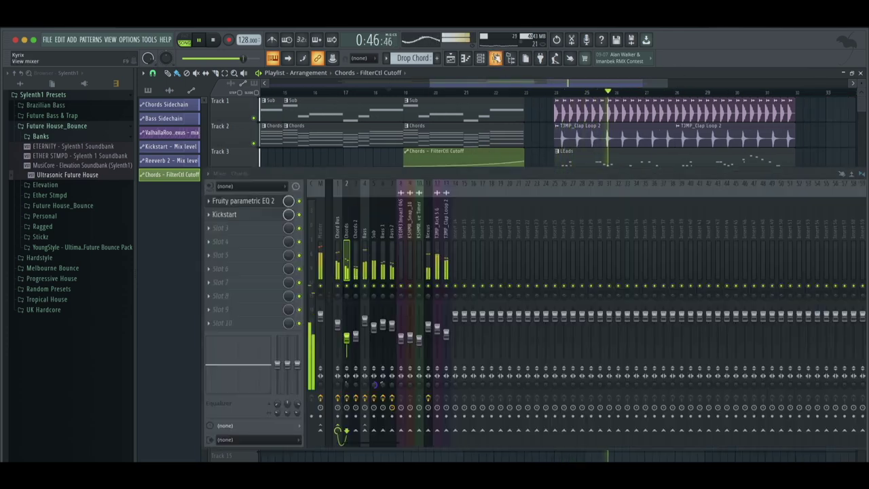
key("F9")
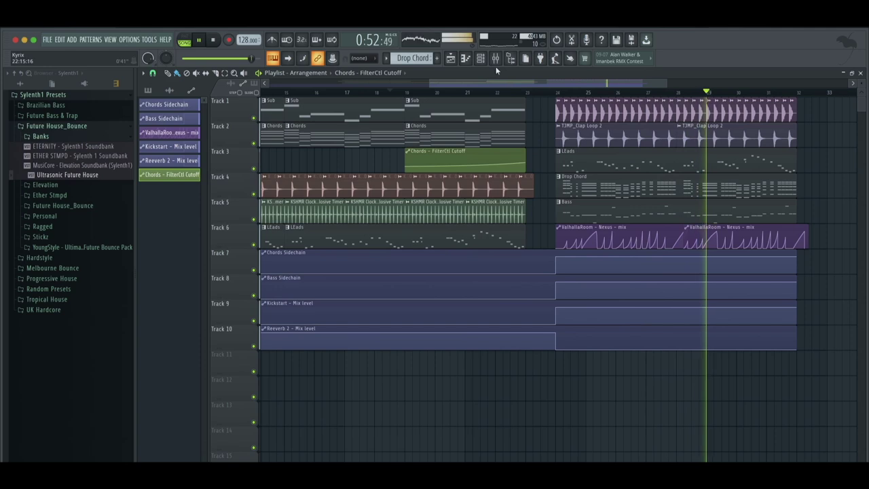
Step: Play the Drop Chord pattern alone and slightly raise the amp envelope A release in the Chords Sylenth1
key("F7")
key("F6")
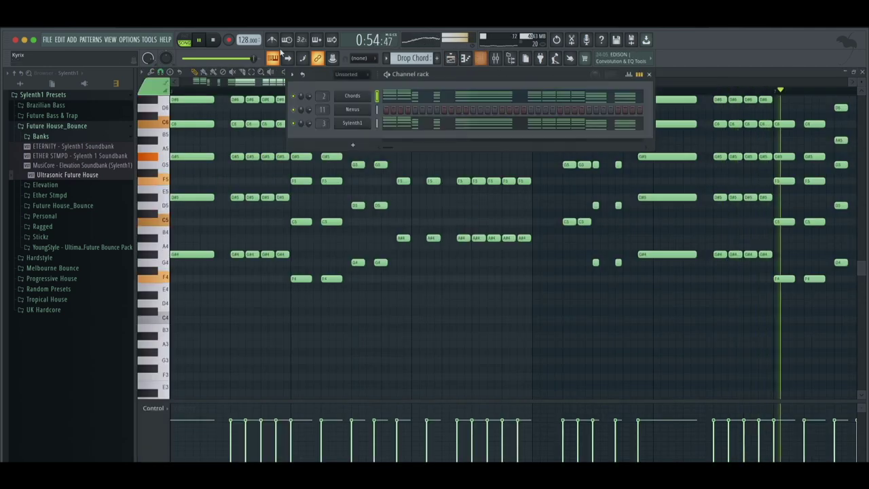
left_click(184, 39)
left_click(353, 96)
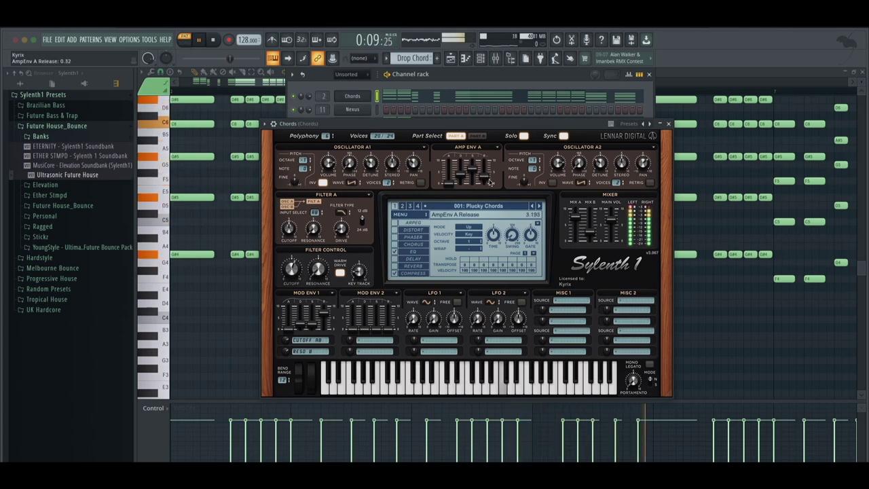
left_click_drag(484, 178, 484, 176)
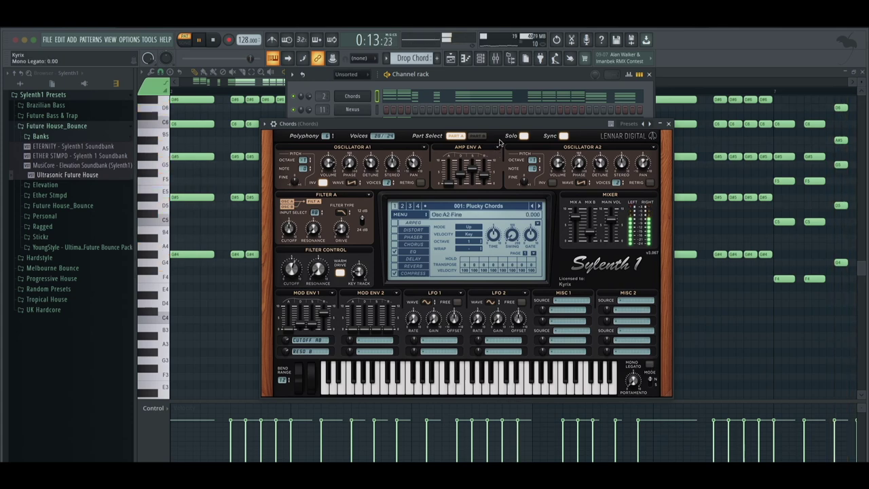
Step: Compare the second Sylenth1 chord preset with the Chords preset while the pattern plays, and return to the playlist
left_click(670, 123)
left_click(372, 123)
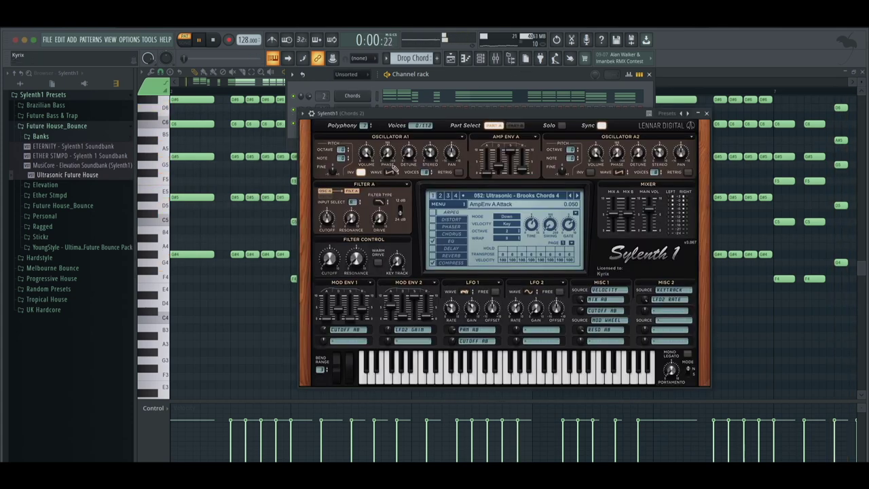
left_click(353, 96)
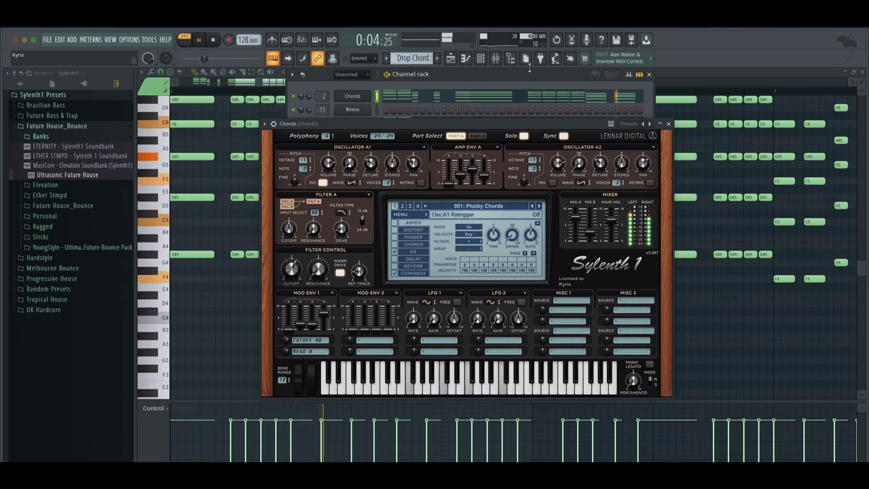
left_click(451, 60)
left_click(670, 125)
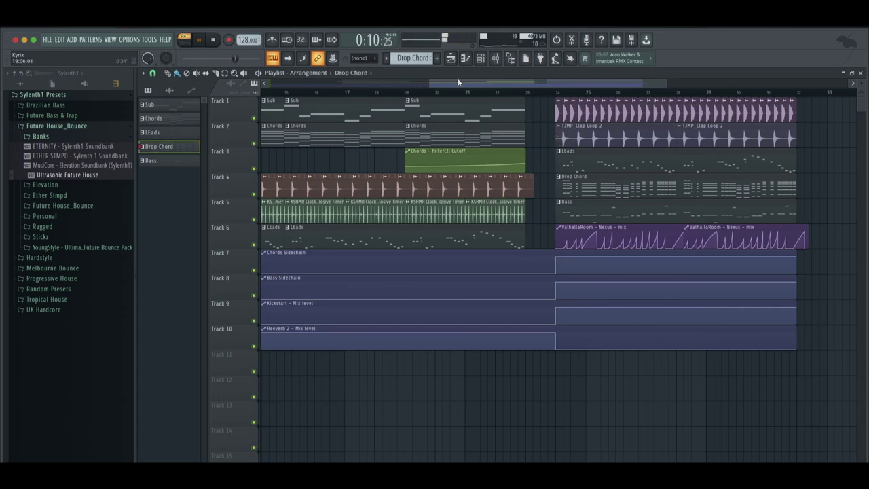
Step: Add a Serum channel with the drop chord notes, route it through mixer track 4 to the Chord Bus and name the track Chords 3
left_click(480, 58)
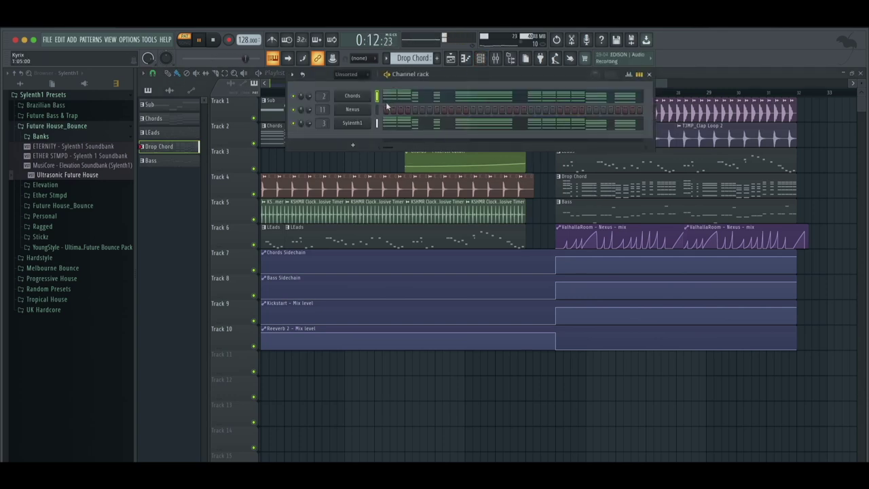
left_click(70, 39)
mouse_move(100, 91)
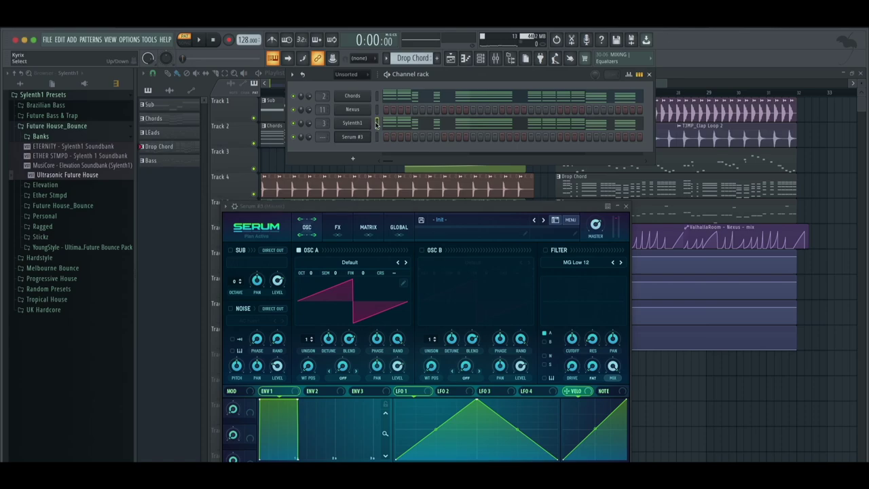
left_click(482, 221)
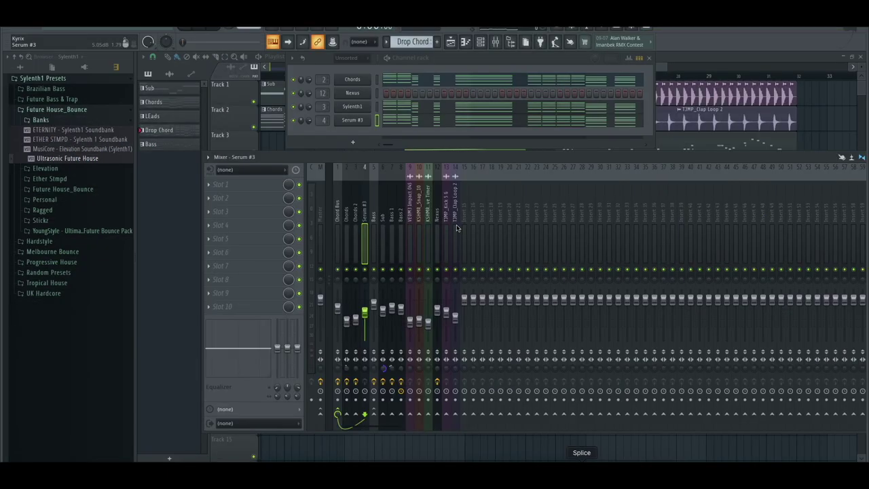
key("F2")
Step: Add Fruity parametric EQ 2 with the Low Cut preset to Chords 3 and move the low cut to about 210 Hz
left_click(224, 185)
mouse_move(344, 263)
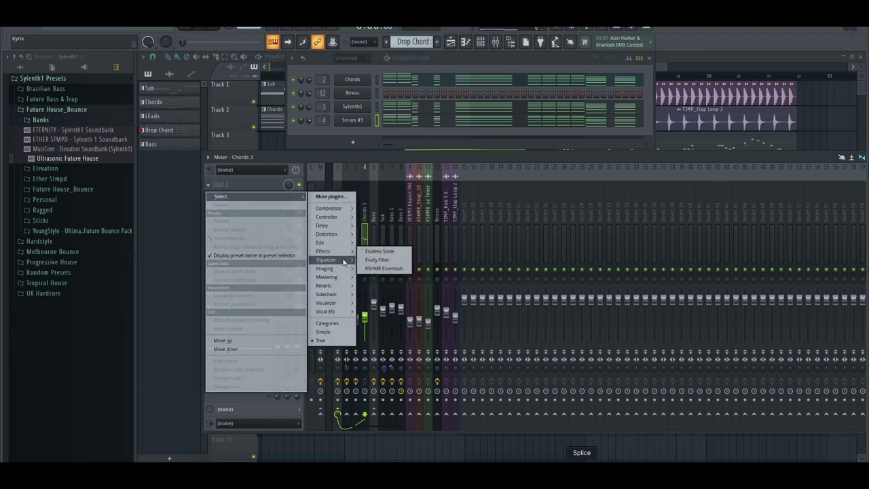
left_click(384, 260)
left_click(483, 170)
left_click(497, 201)
left_click_drag(225, 246, 292, 247)
key("space")
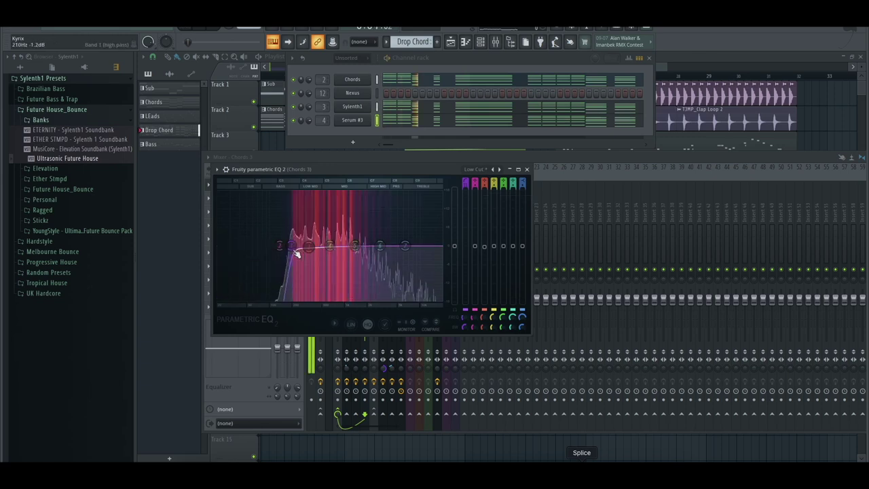
left_click(526, 169)
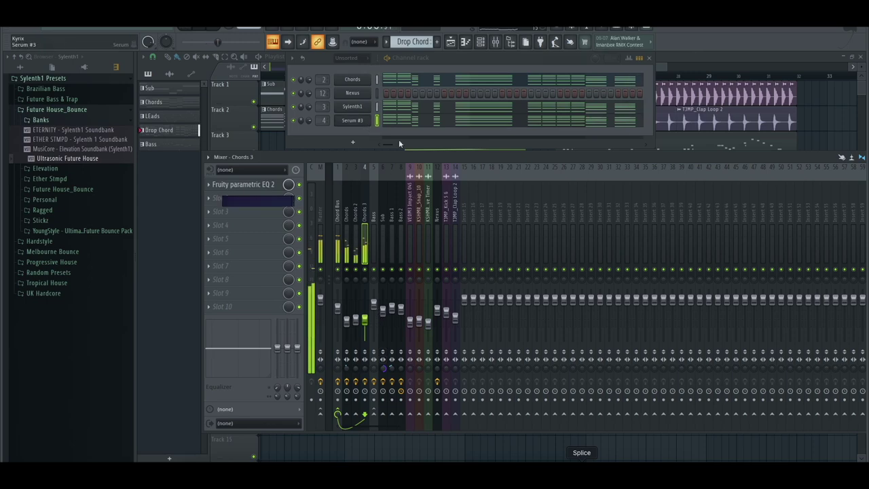
Step: Switch the Serum chord sound to the 789_CH_JACKJAMES_03 preset and check the Chords 3 level and equalizer during playback
left_click(353, 120)
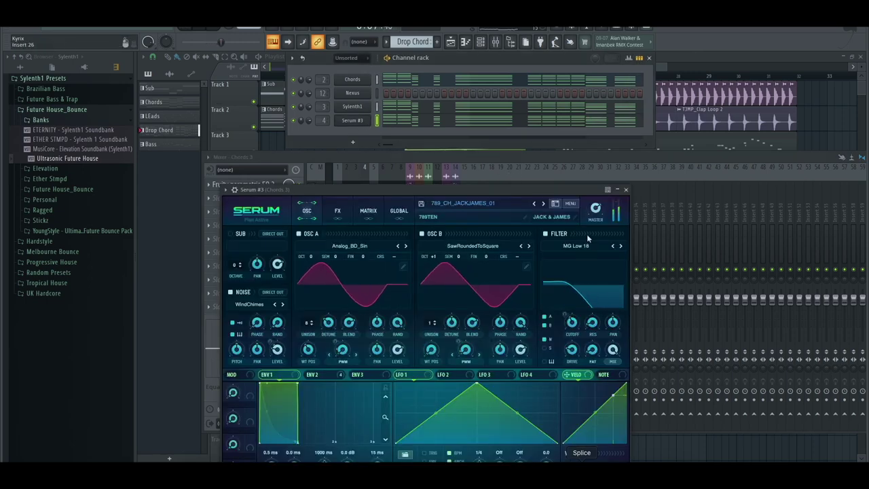
left_click(543, 205)
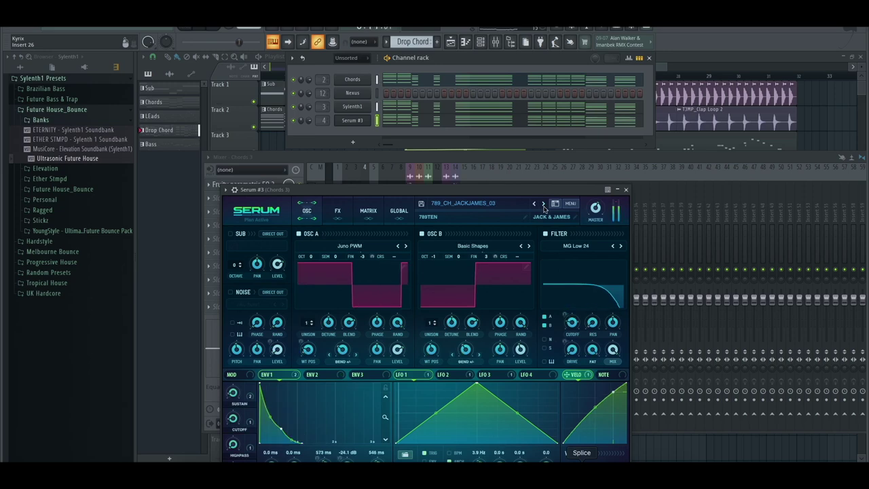
left_click(625, 190)
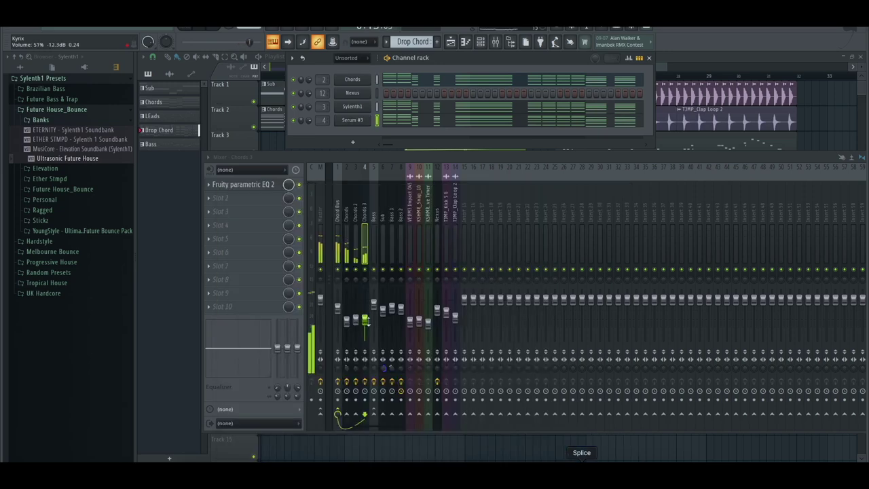
left_click(243, 184)
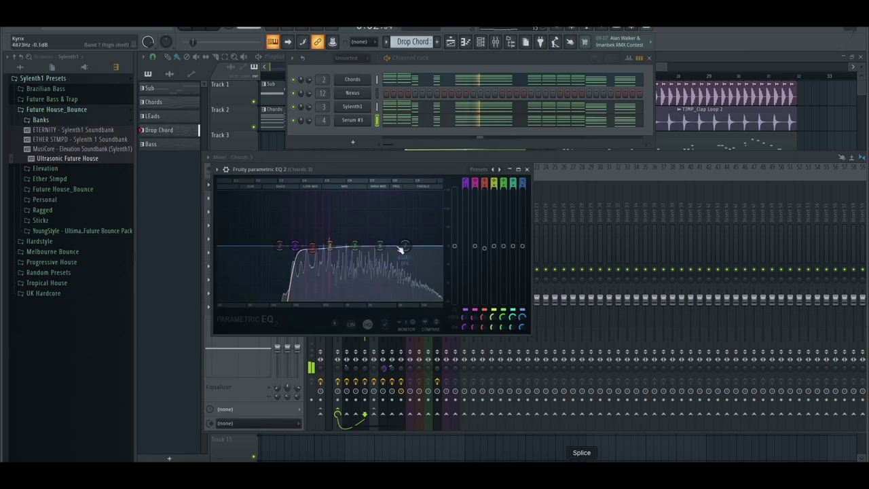
Step: Play the arrangement into the drop and set the Chords 3 level to about -9.8 dB and Bass 1 to about -5.4 dB
key("F5")
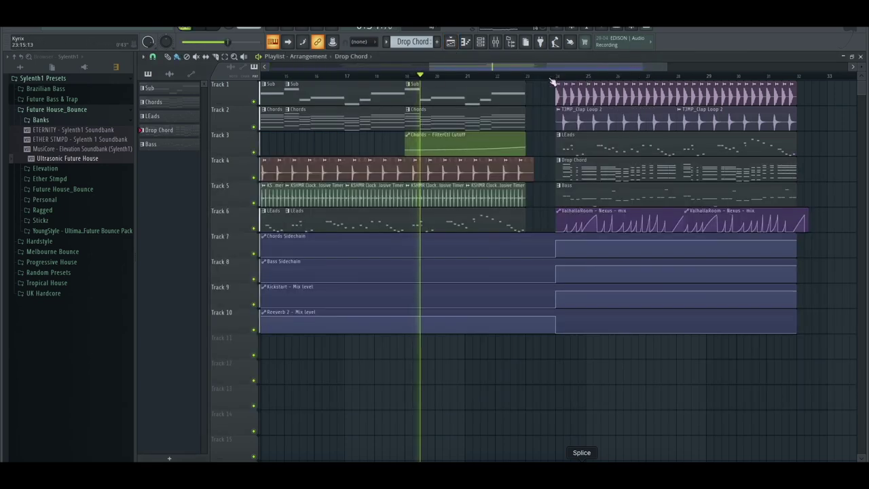
left_click(510, 70)
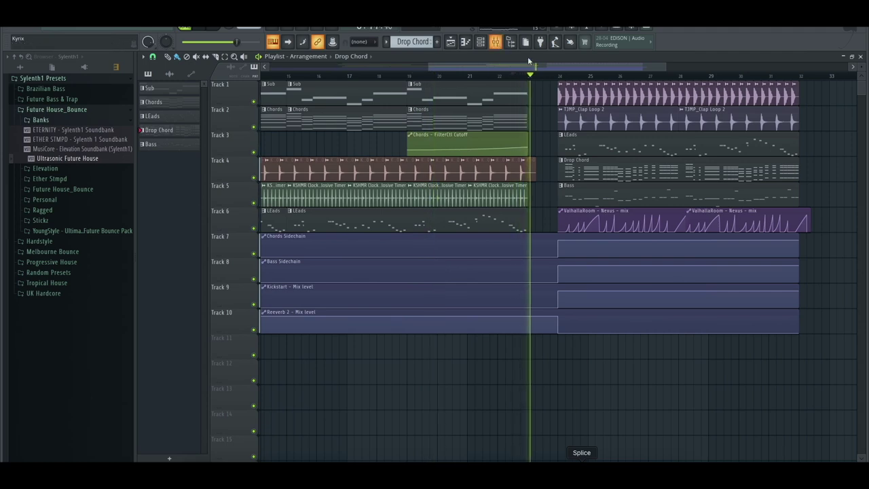
left_click_drag(579, 67, 596, 67)
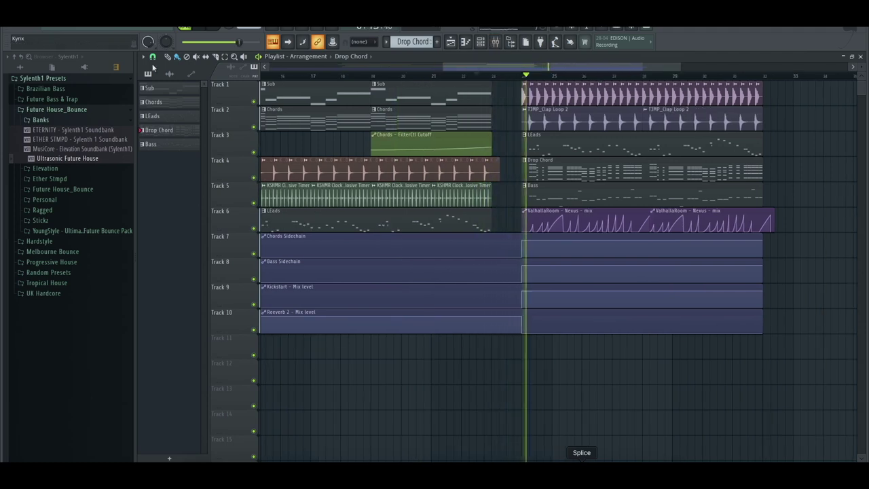
left_click(497, 42)
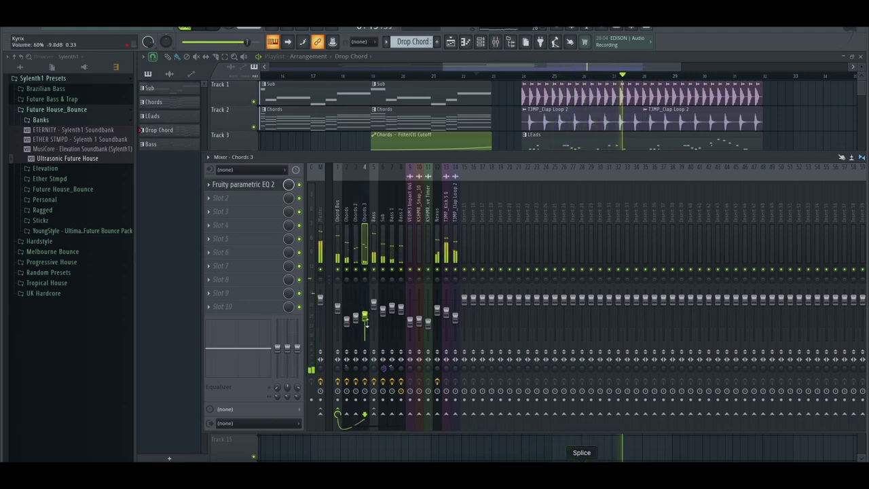
left_click(392, 285)
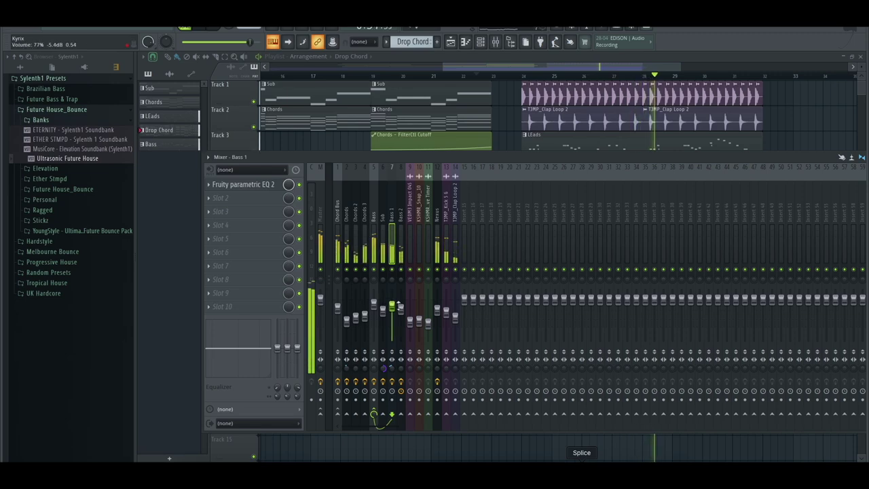
key("Right")
Step: View the TJMP_Kick 5 G sample settings and replay the drop from bar 24
double_click(551, 83)
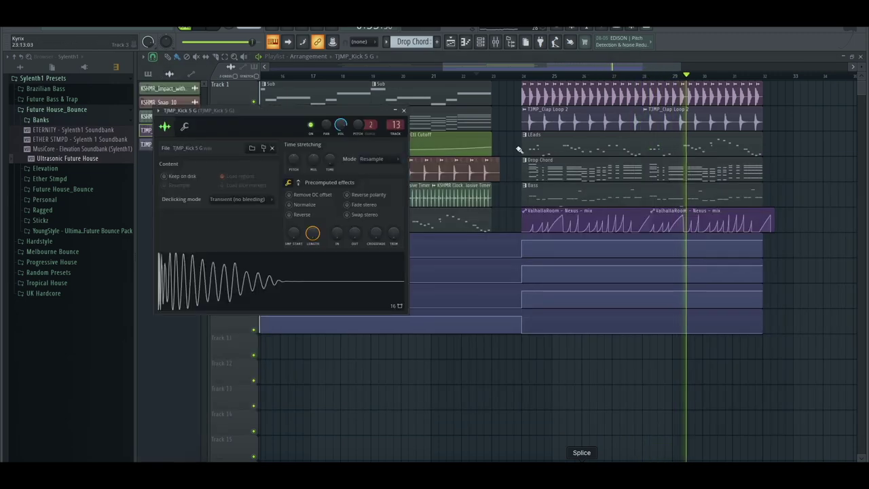
left_click_drag(473, 67, 492, 65)
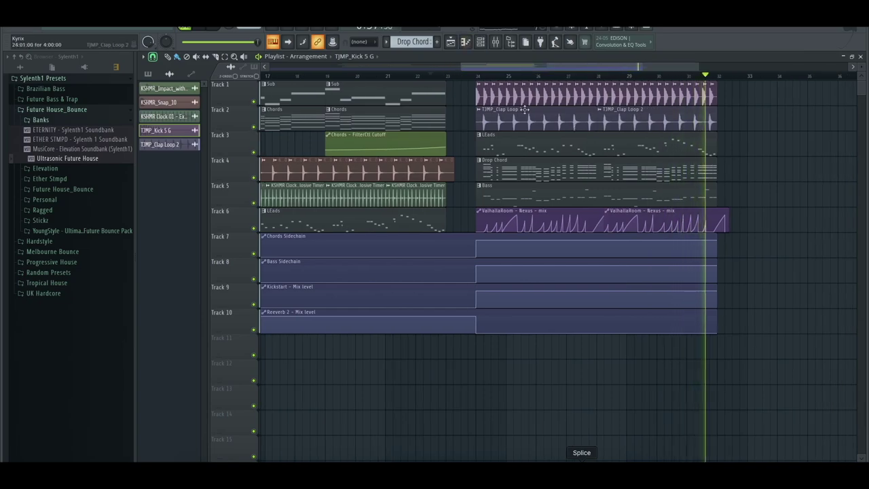
left_click(480, 76)
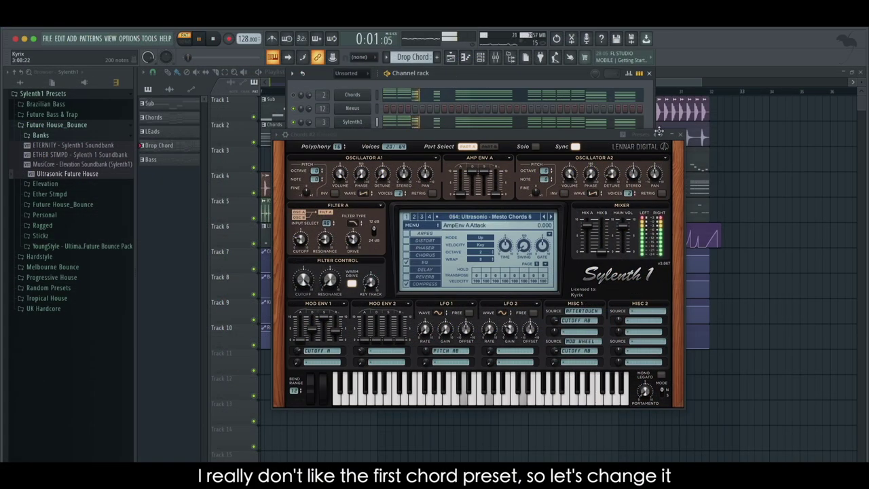
Step: Cut the drop chord notes from the original Chords channel and check the instrument and channel settings of Chords #2
left_click(683, 136)
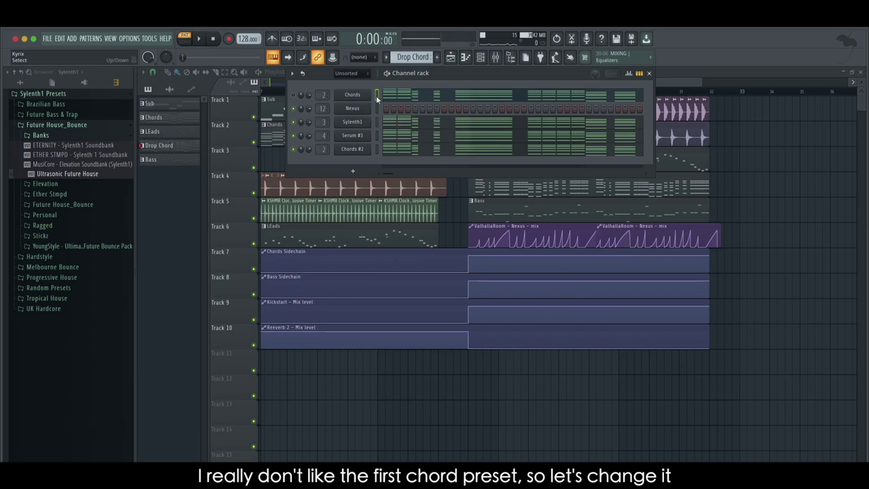
key("ctrl+x")
left_click(369, 150)
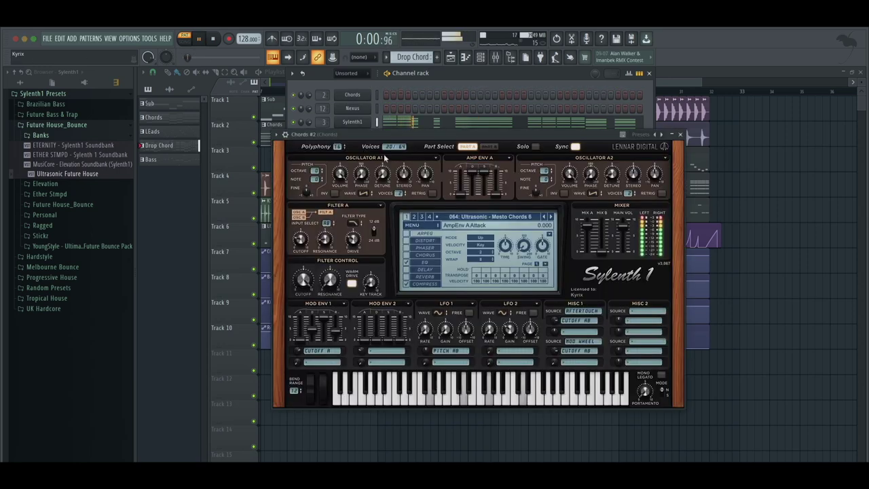
left_click(324, 150)
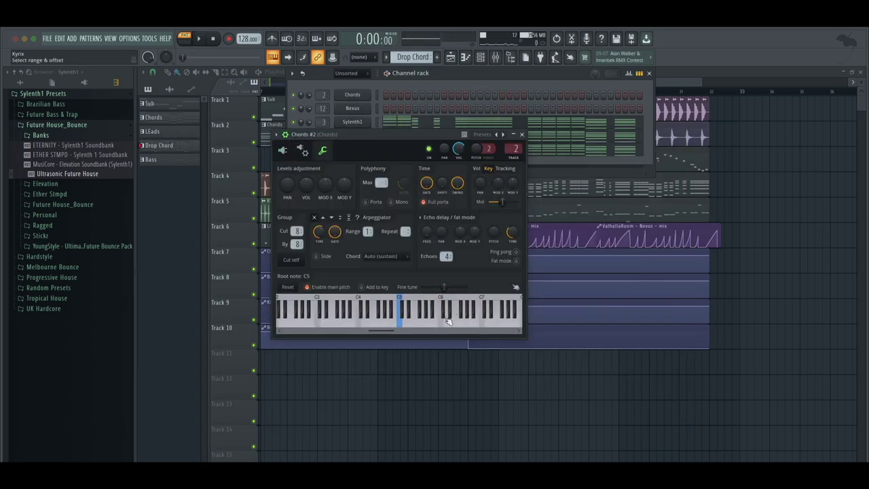
left_click(523, 134)
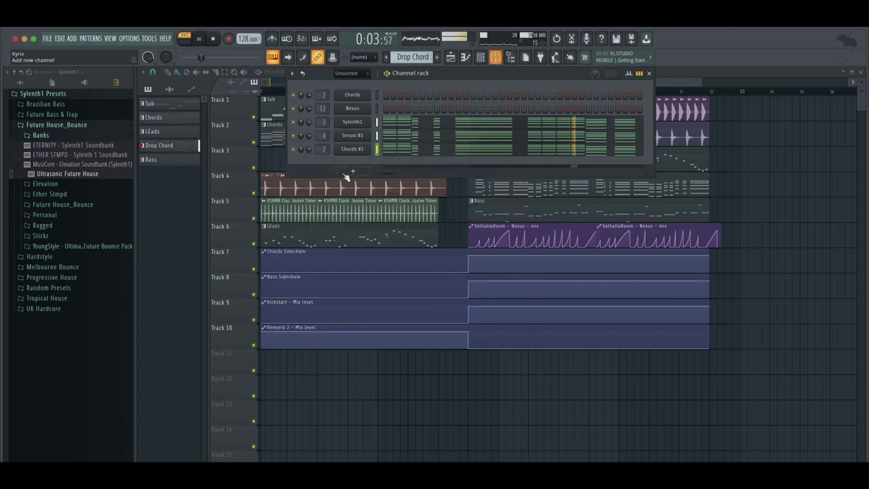
Step: Link the Chords #2 channel to mixer track 15 and lower its level to about -9.3 dB
left_click(496, 58)
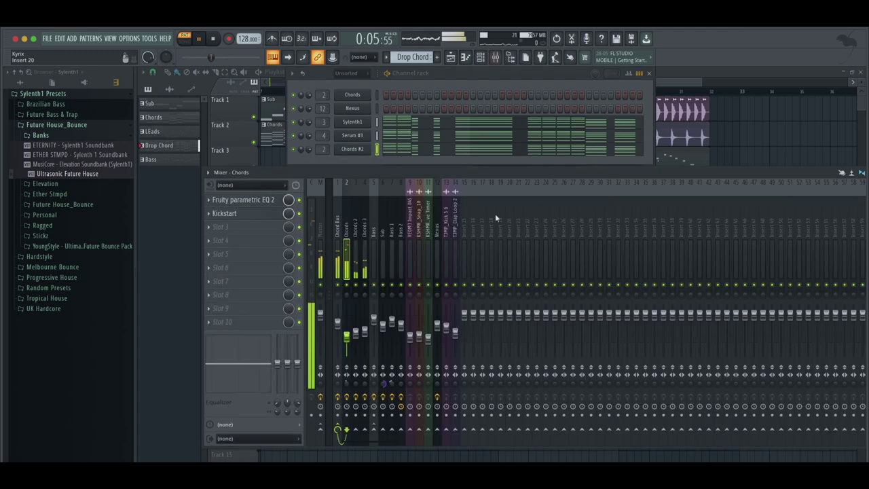
key("space")
key("ctrl+l")
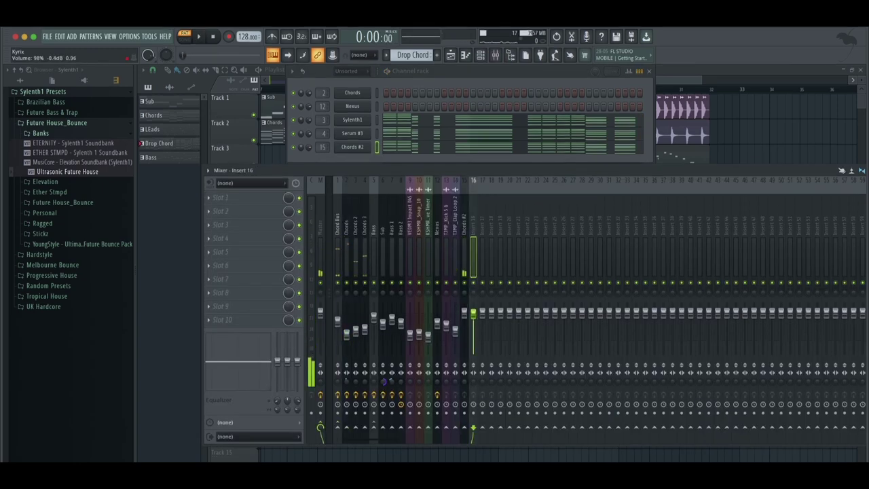
right_click(474, 319)
left_click(482, 326)
left_click_drag(464, 314, 465, 329)
key("space")
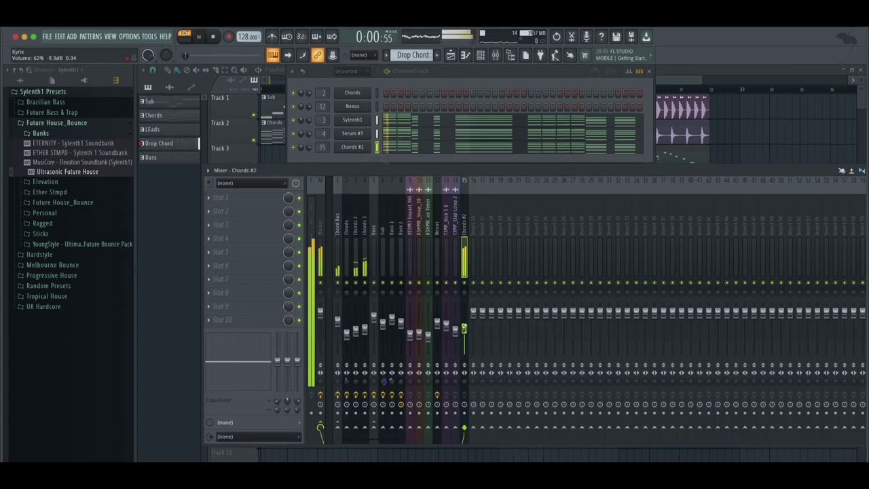
Step: Route the Chords #2 mixer track only to the Chord Bus and restart playback
right_click(337, 427)
left_click(360, 436)
key("space")
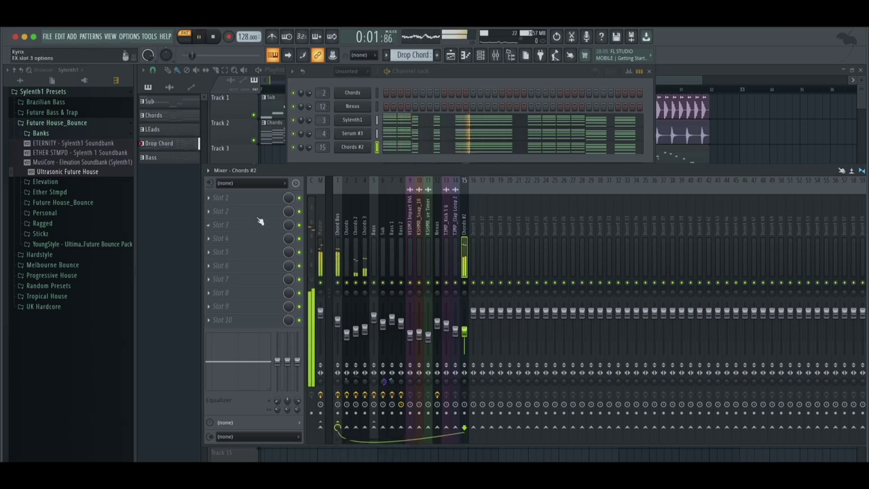
Step: Add Fruity parametric EQ 2 with the Low Cut preset to Chords #2, raise the low cut and dip about 925 Hz to about -3.7 dB
left_click(234, 199)
left_click(370, 273)
right_click(412, 112)
left_click(423, 143)
left_click_drag(156, 192, 205, 188)
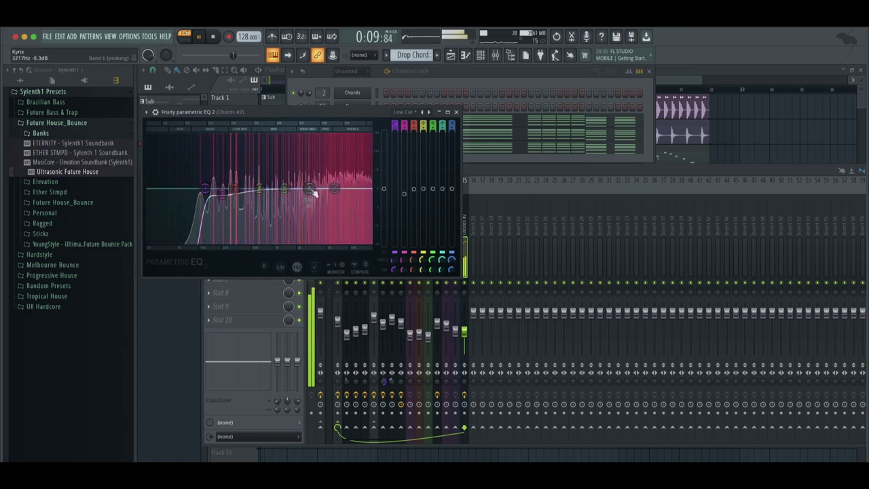
left_click_drag(284, 188, 278, 195)
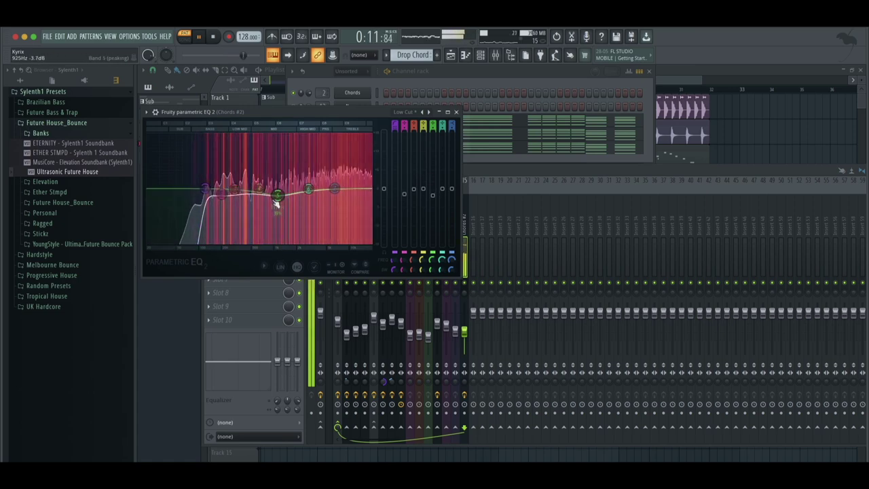
left_click(457, 112)
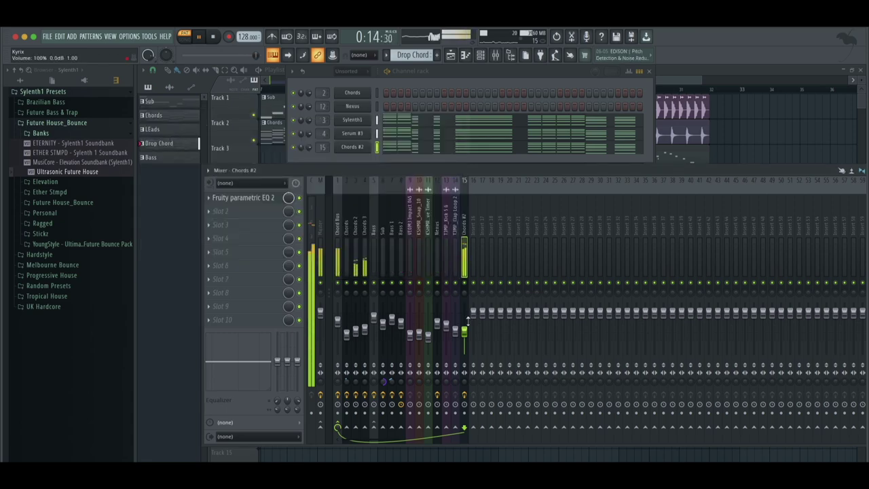
Step: Move the Chords #2 mixer track to position 5, directly after Chords 3
left_click(364, 246)
left_click(464, 243)
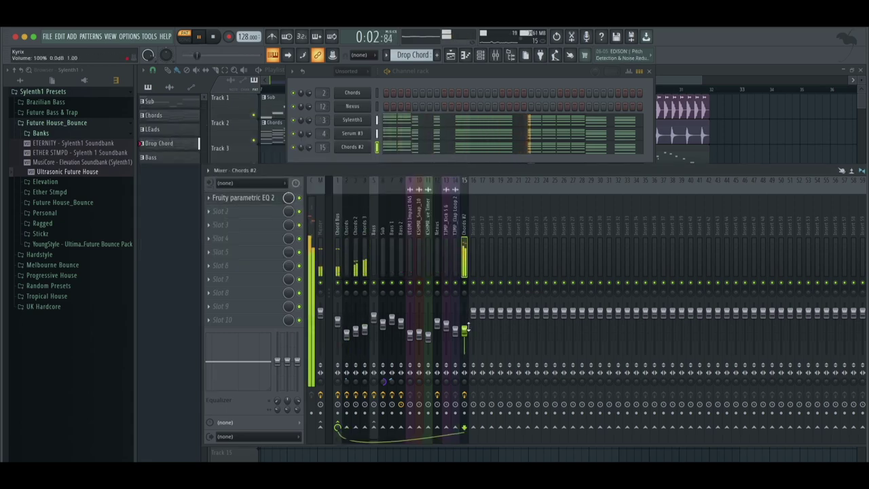
key("alt+Left")
key("alt+Left")
key("alt+Left")
key("alt+Left")
key("alt+Left")
key("alt+Left")
key("alt+Left")
key("alt+Left")
key("alt+Left")
key("alt+Left")
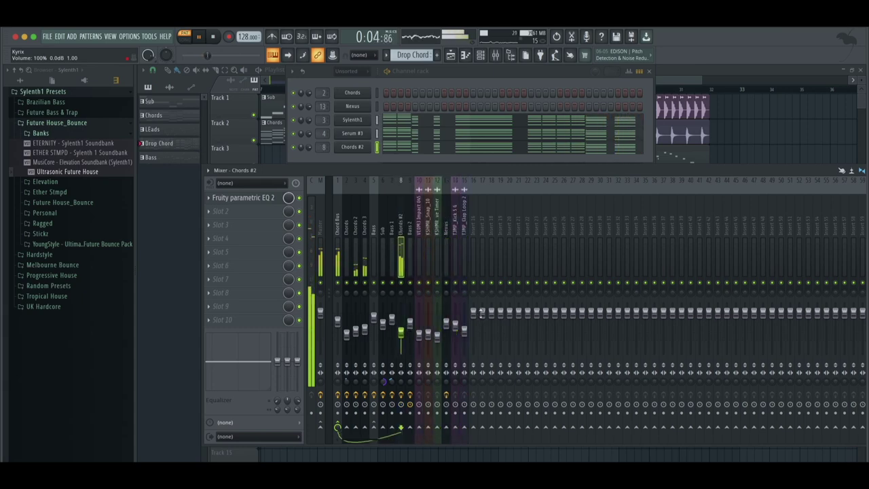
Step: Add OTT to the Chord Bus with a depth of about 31% and move it to the first effect slot
left_click(338, 230)
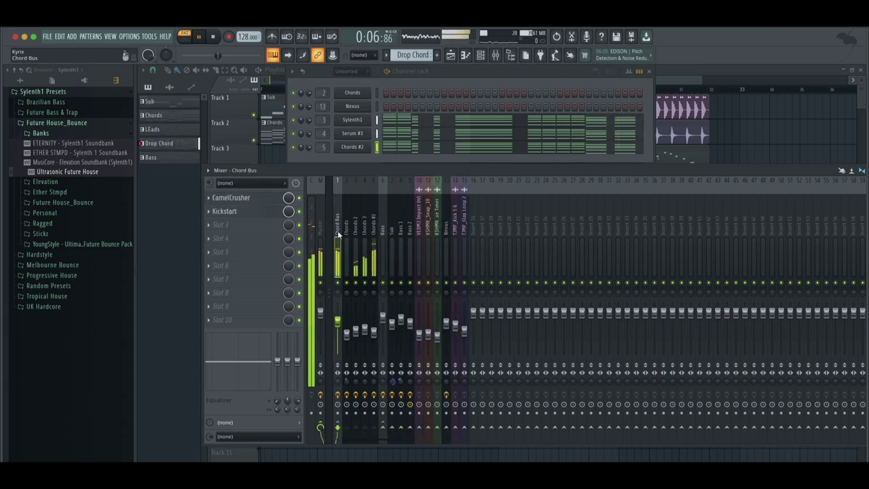
left_click(214, 228)
mouse_move(336, 249)
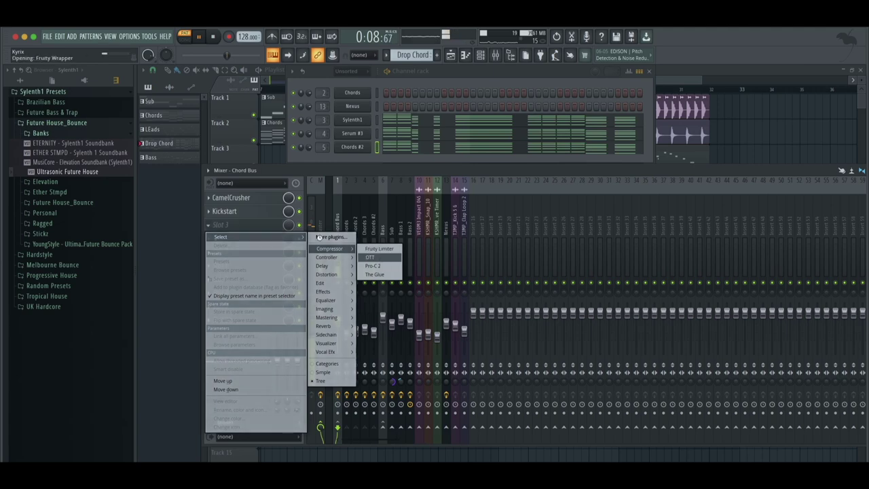
left_click(371, 257)
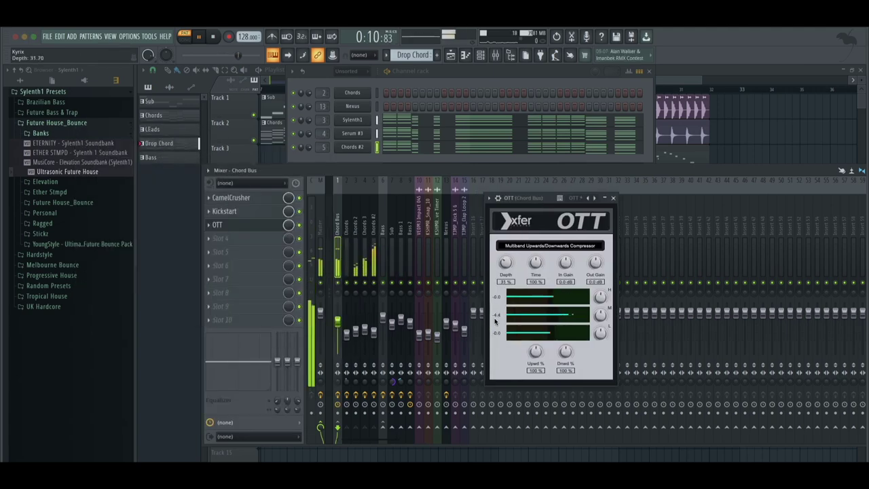
key("alt+Up")
key("alt+Up")
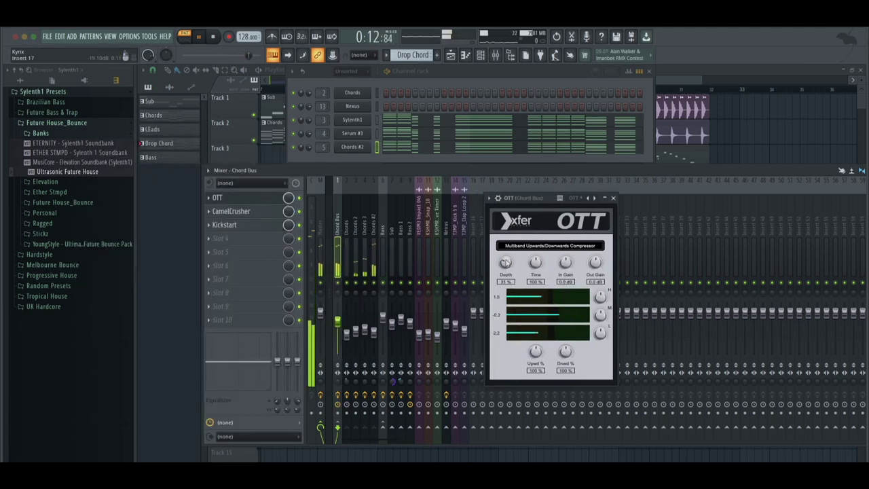
left_click(614, 198)
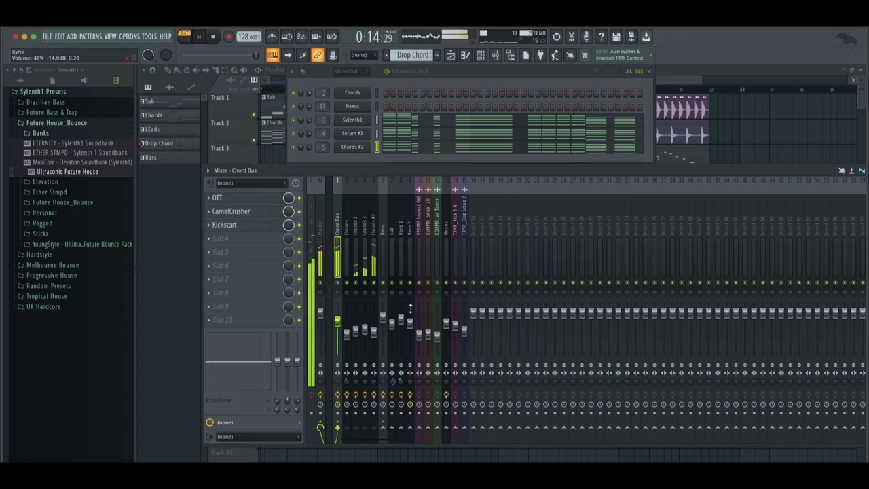
Step: Set the Chords #2 stereo separation to 22% separated and lower its level while playing the arrangement into the drop, then check its equalizer
left_click(373, 332)
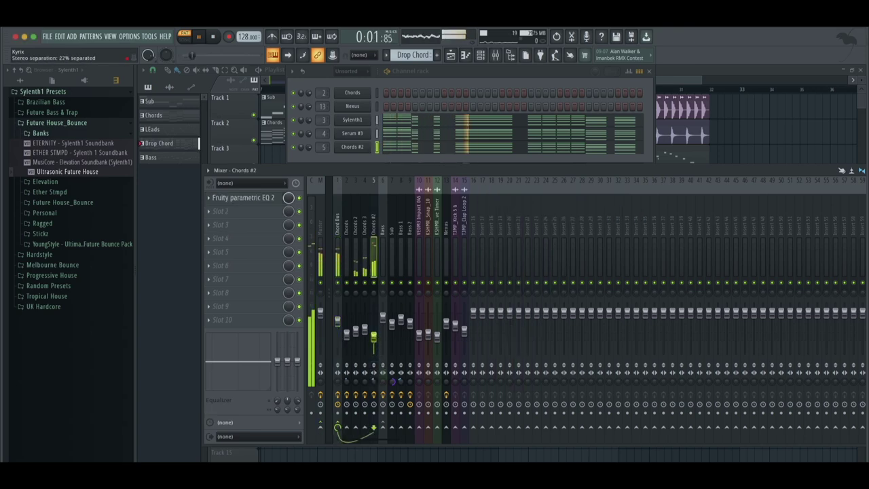
left_click(451, 56)
left_click(422, 89)
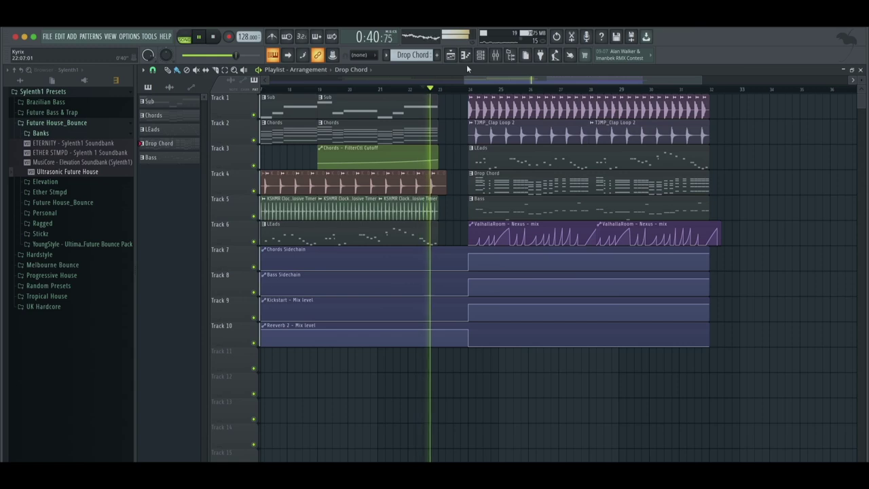
left_click(495, 56)
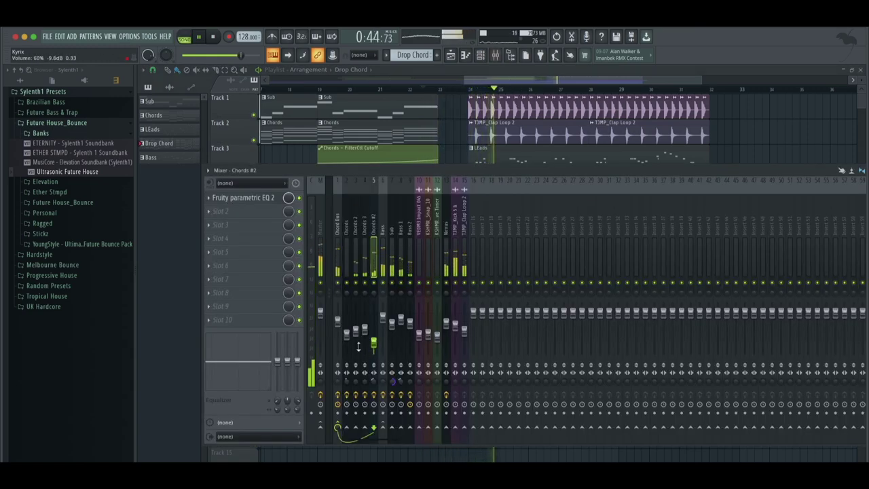
left_click(243, 196)
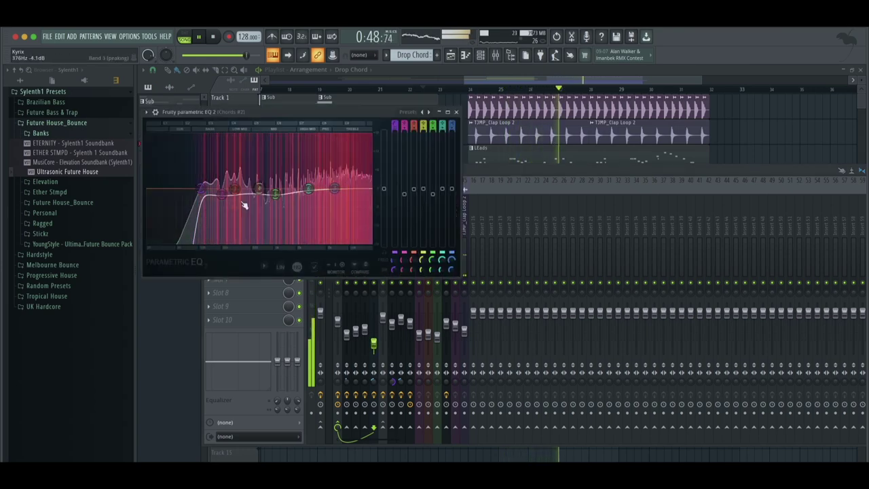
Step: Try the Ultrasonic - Mesto Chords 7 preset in the Chords #2 Sylenth1 during playback
left_click(493, 57)
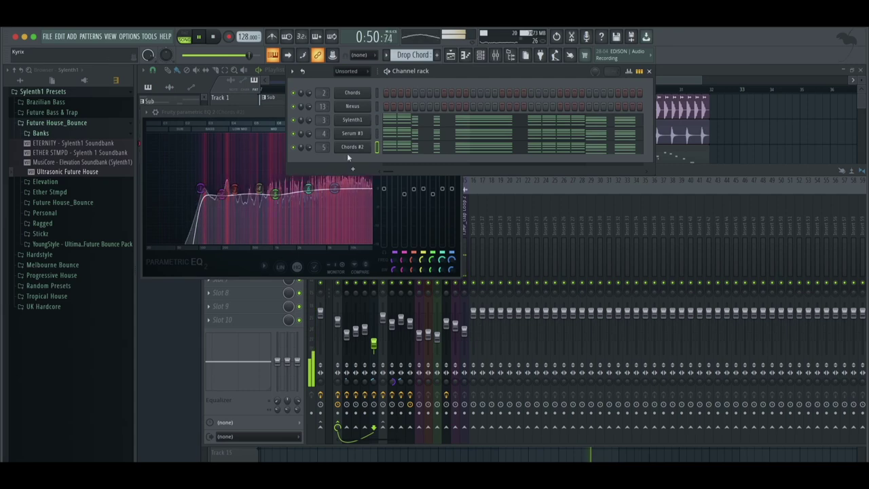
left_click(350, 150)
left_click(282, 148)
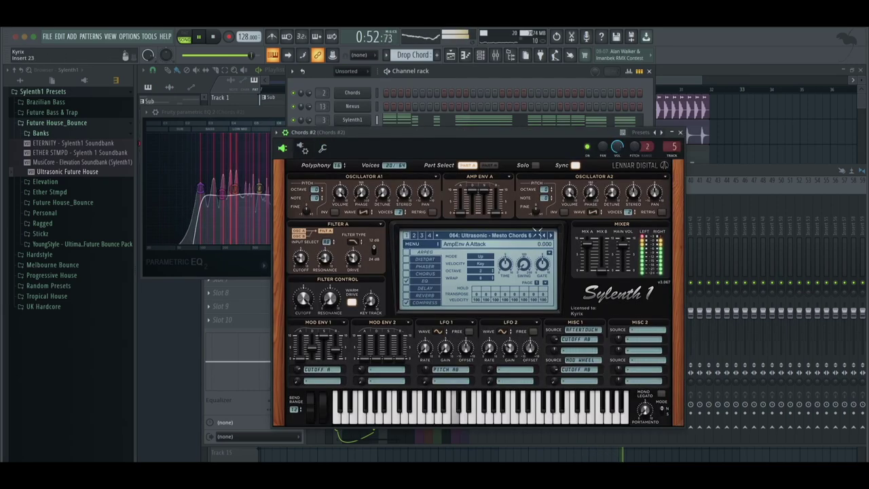
left_click(552, 235)
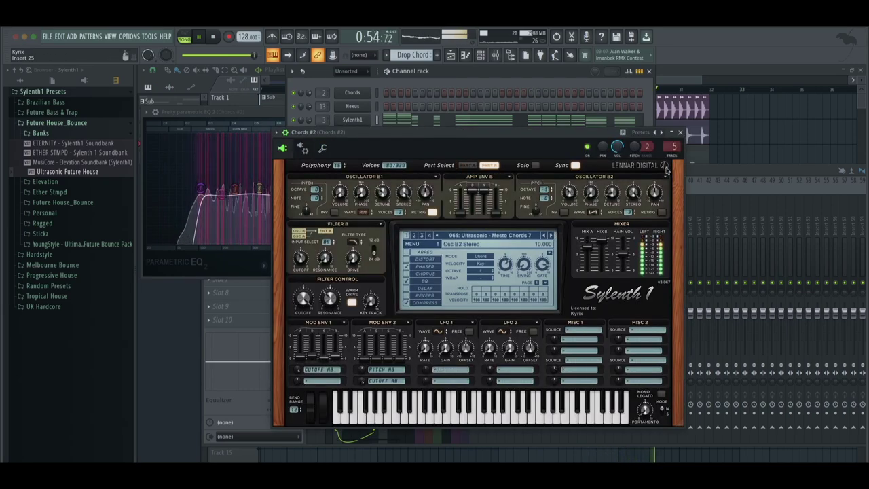
left_click(680, 132)
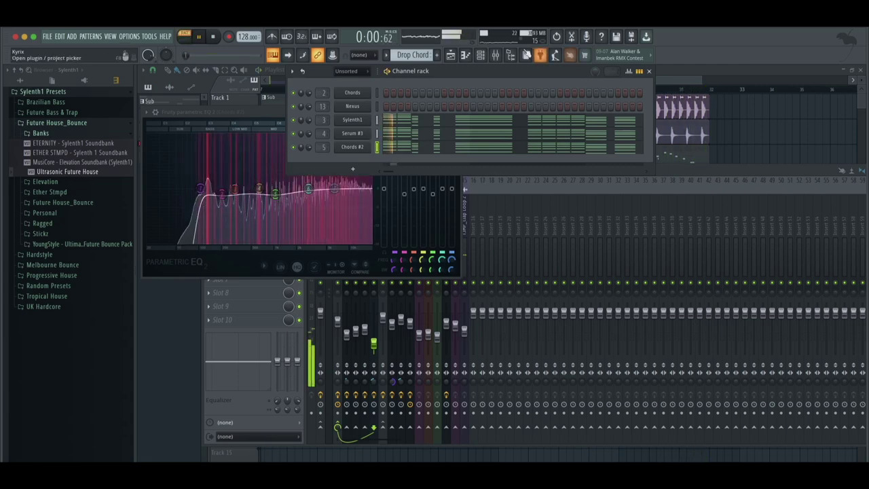
Step: Switch the Chords #2 Sylenth1 to the Ultrasonic - Mesto Chords 12 preset while the drop chord pattern plays
left_click(497, 55)
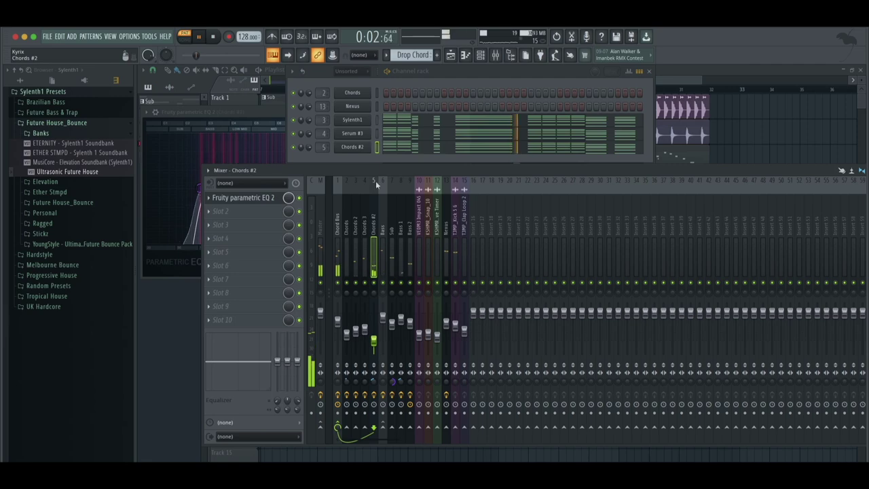
left_click(358, 147)
left_click(551, 236)
left_click(551, 236)
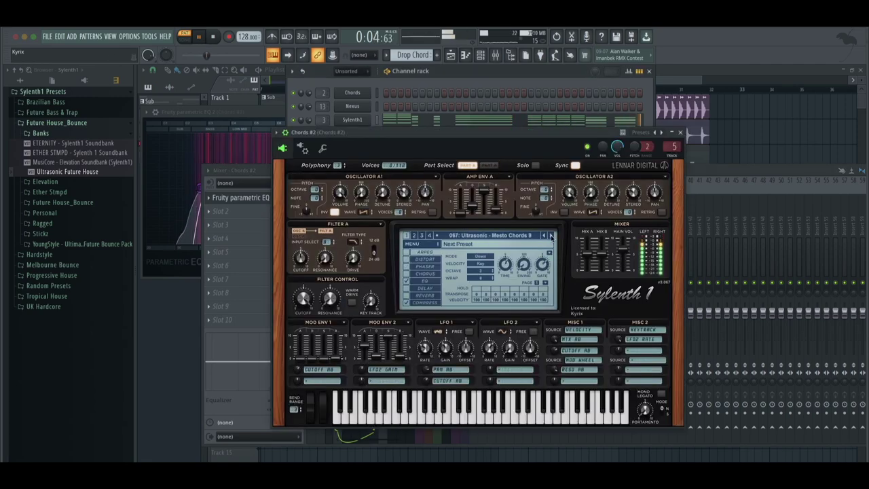
left_click(551, 236)
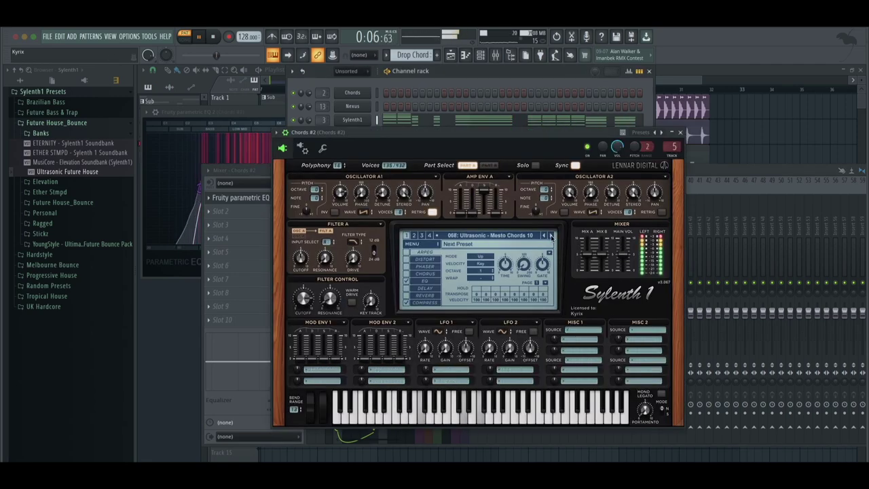
left_click(552, 236)
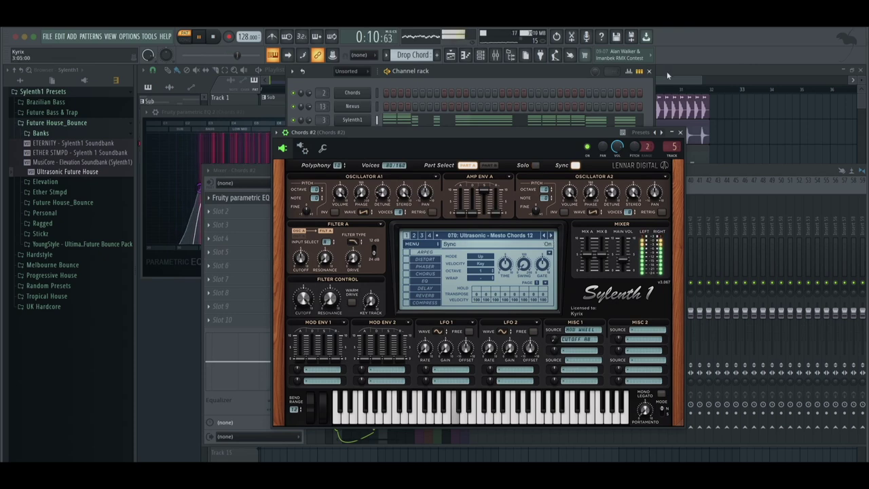
left_click(665, 80)
left_click(685, 136)
Step: Replay the arrangement from just before bar 24 and raise the Chords #2 mixer level slightly
left_click(456, 87)
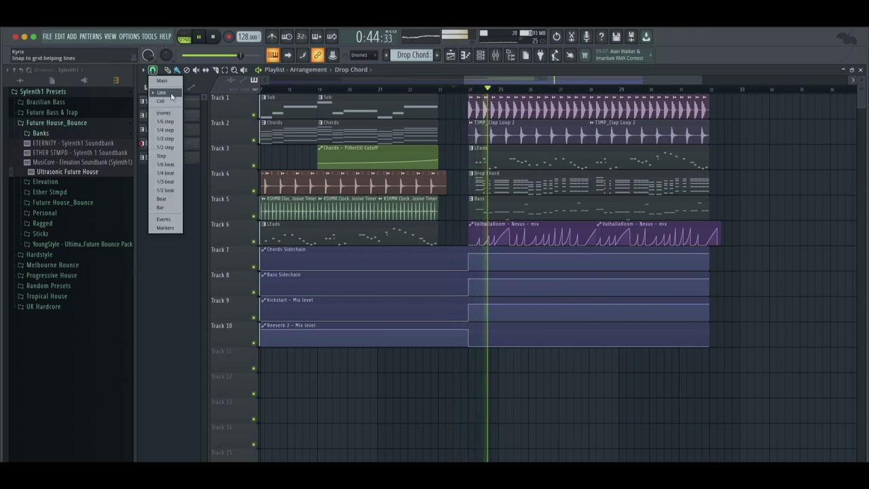
left_click(499, 56)
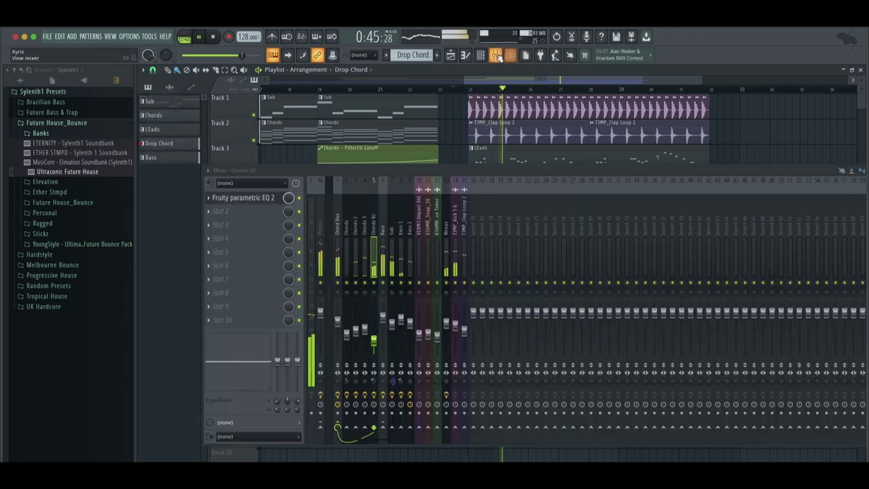
left_click(382, 333)
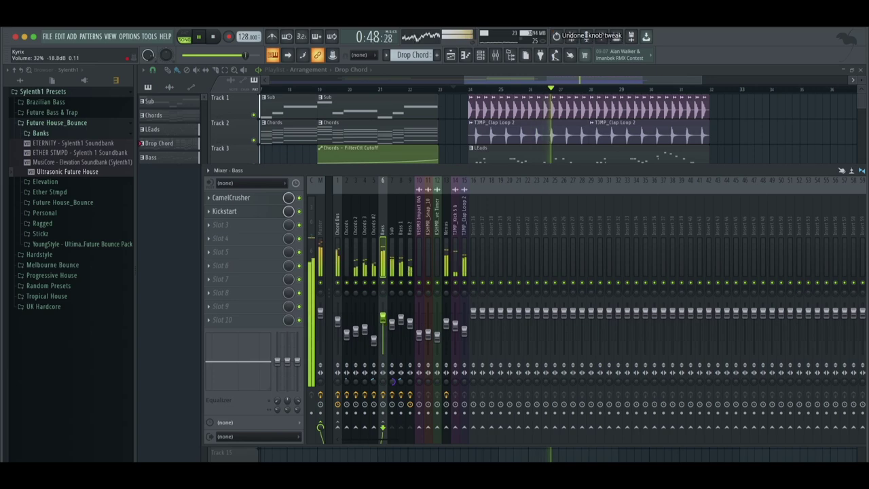
left_click(374, 325)
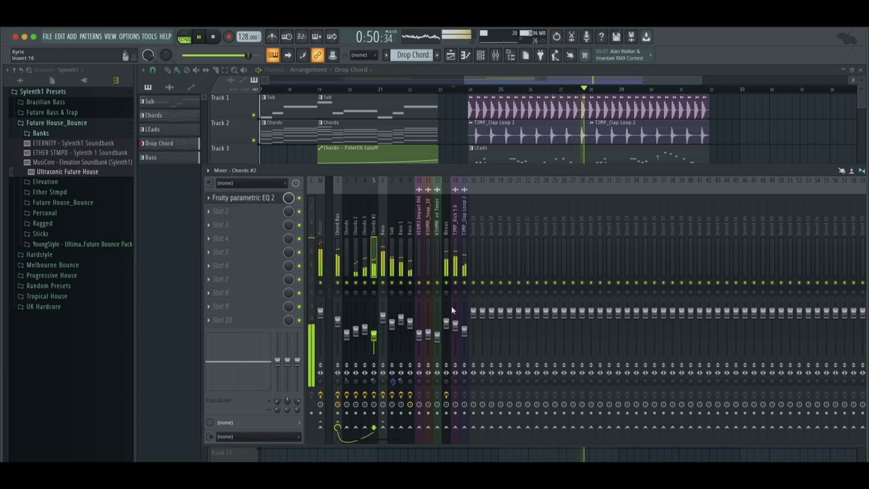
Step: Lengthen the two short chords in bar 1 of the Drop Chord Sylenth1 notes to match the two chords before them
key("F9")
double_click(522, 195)
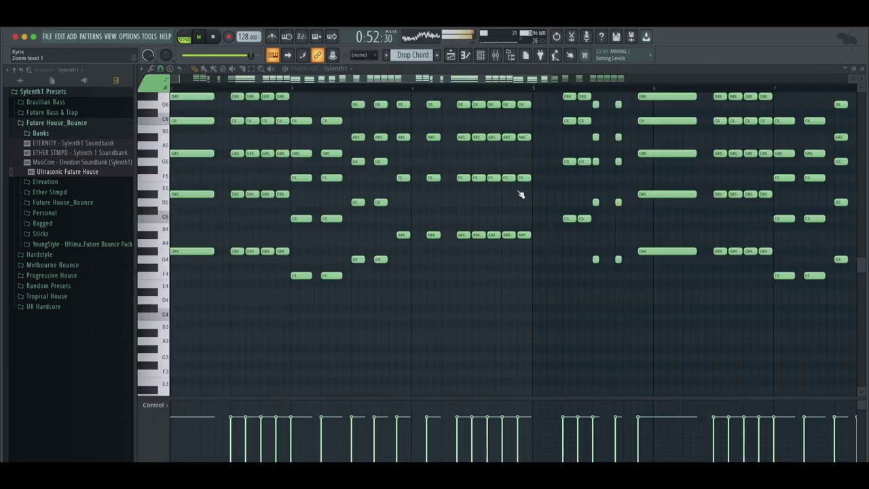
key("l")
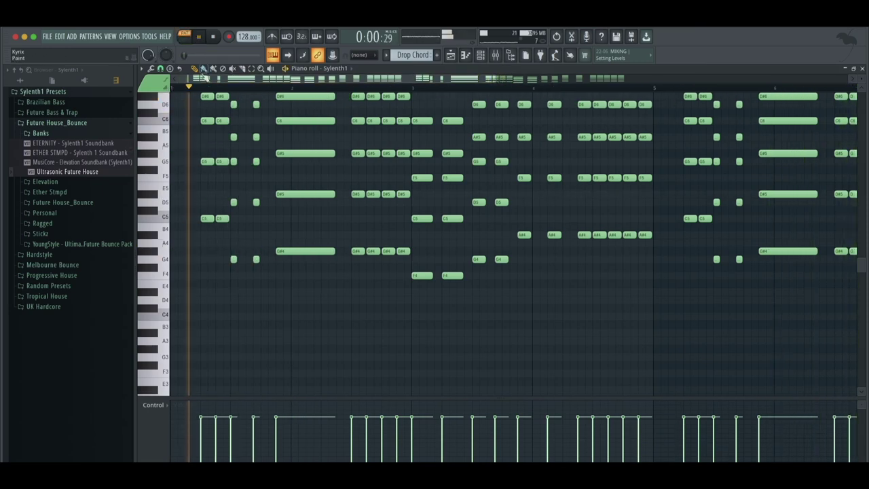
scroll(319, 183, "up", 3)
key("space")
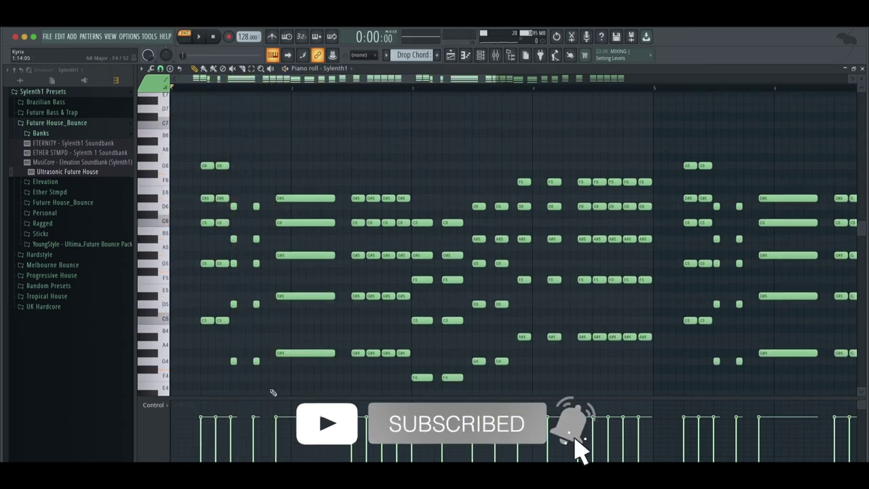
left_click_drag(267, 390, 230, 194)
key("F6")
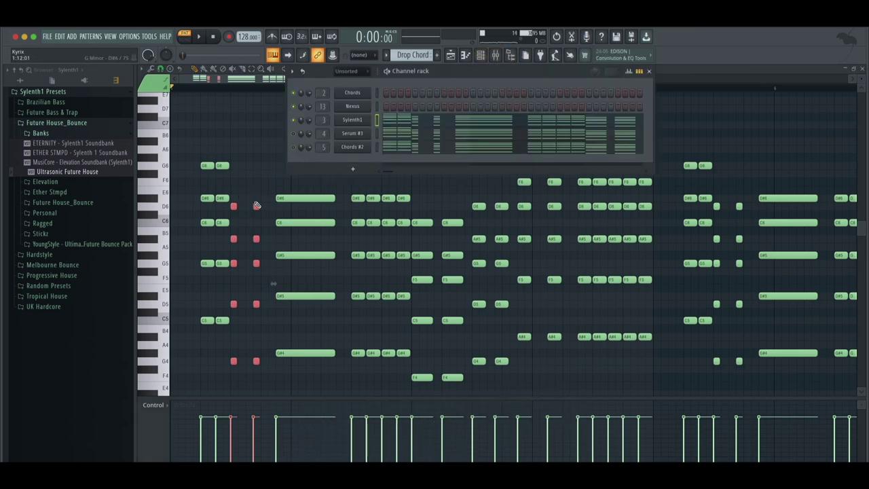
left_click_drag(257, 206, 262, 205)
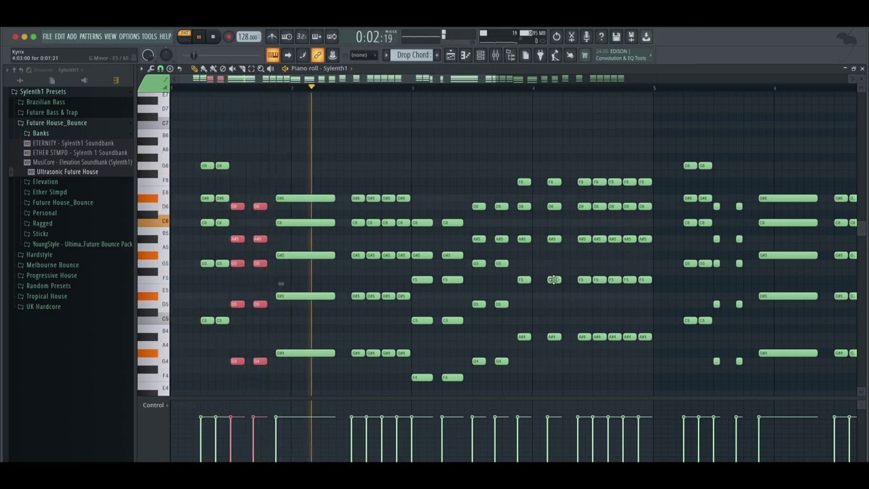
Step: Lengthen the two matching short chords in bar 5 by the same amount and select all the Sylenth1 notes
left_click_drag(713, 195, 745, 372)
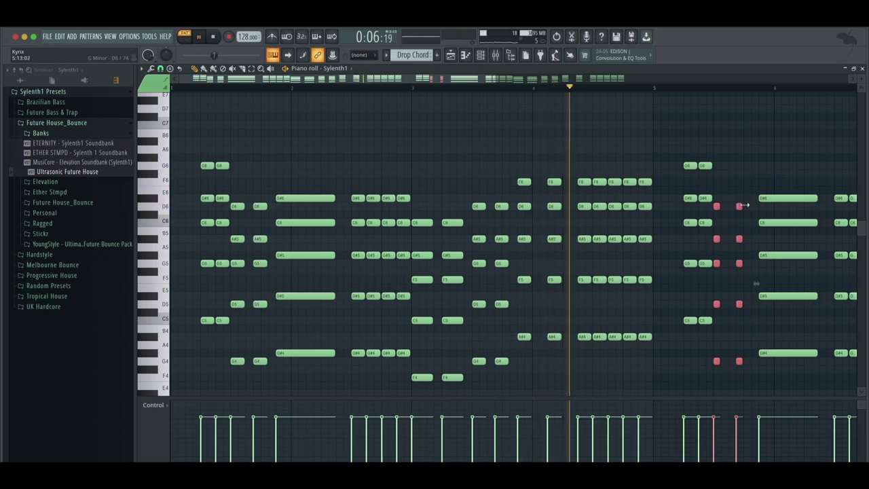
left_click_drag(743, 204, 750, 204)
left_click_drag(470, 79, 607, 90)
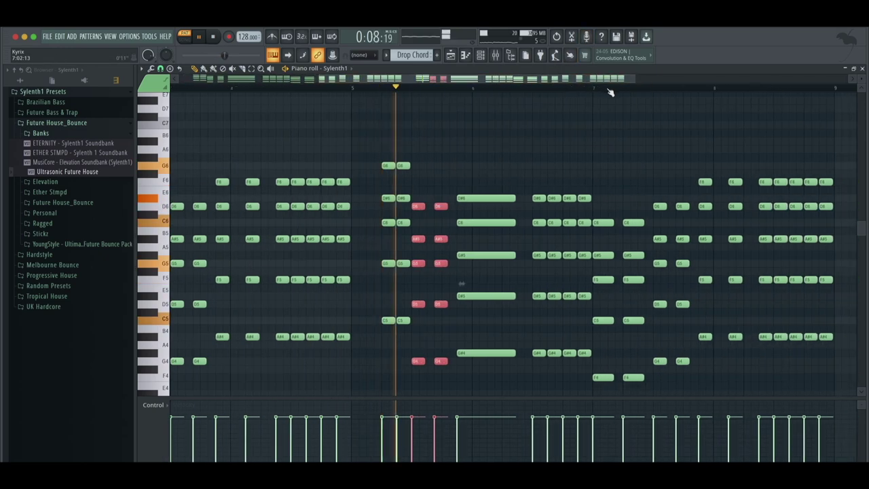
left_click(480, 55)
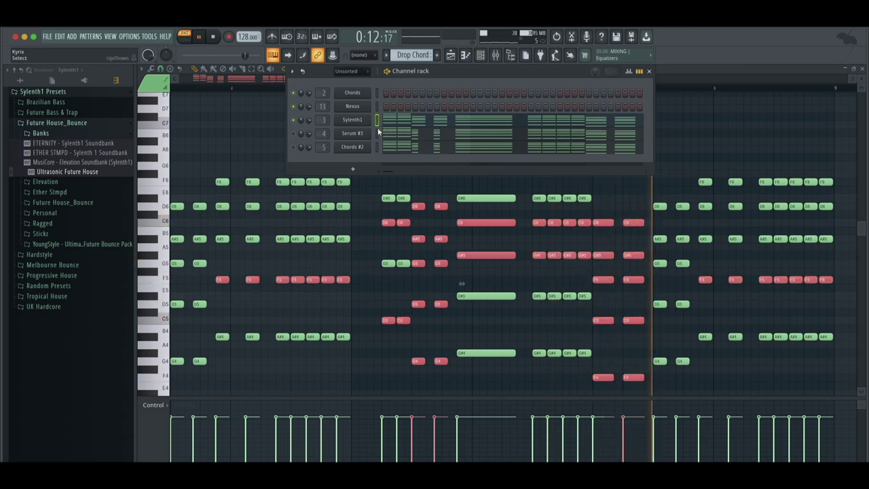
key("ctrl+a")
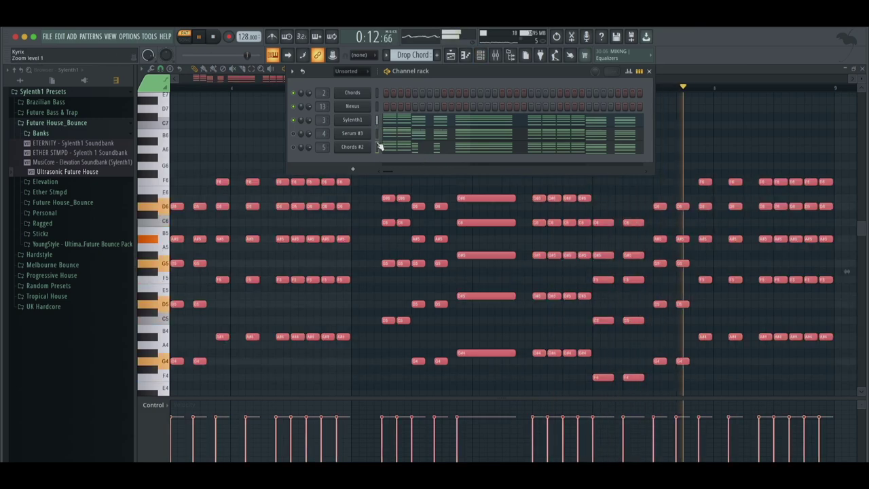
Step: Replay the arrangement from the drop at bar 24 and lower the Chords #2 mixer level
left_click(459, 55)
left_click(469, 90)
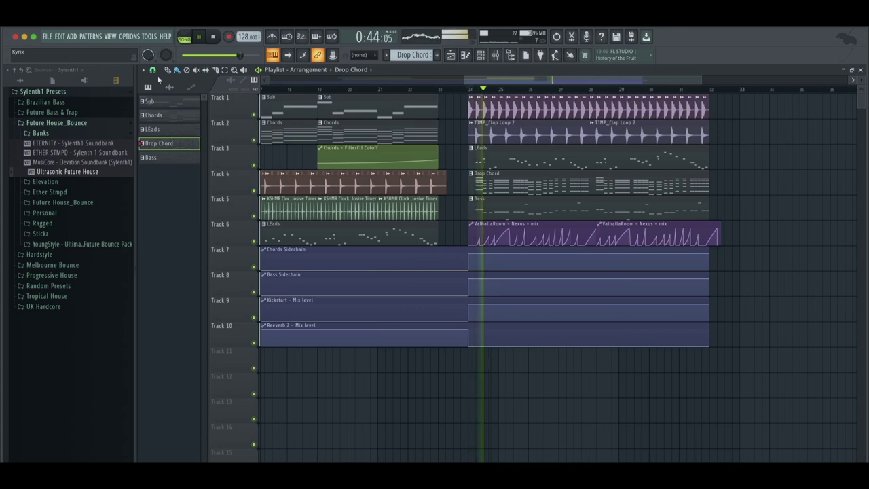
left_click(496, 56)
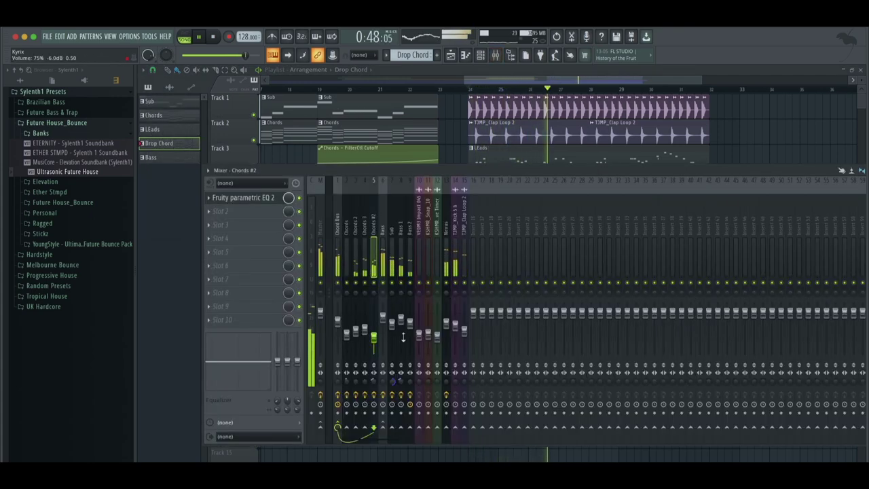
left_click_drag(374, 344, 374, 345)
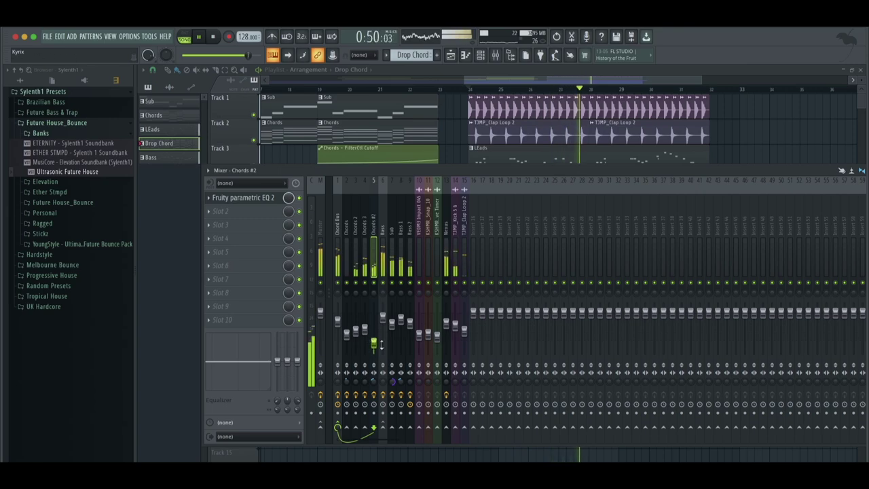
Step: Delete the kick clips in bar 31, the last bar of the drop
left_click(630, 68)
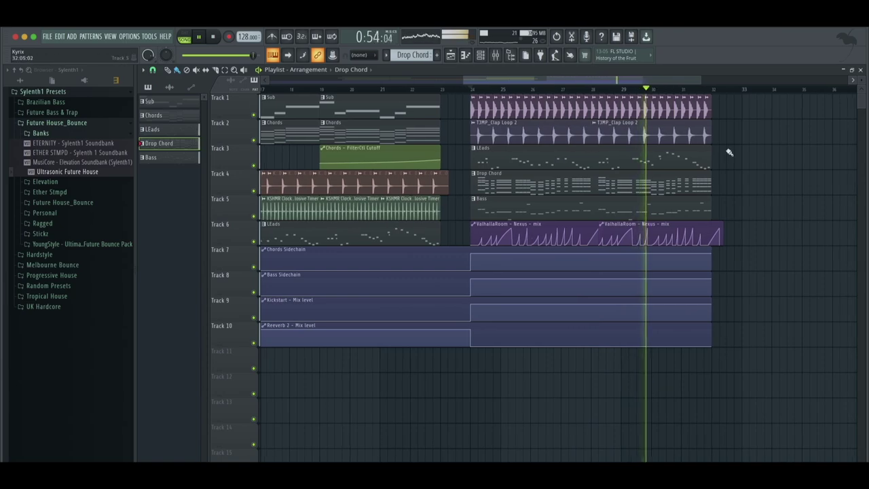
right_click(687, 108)
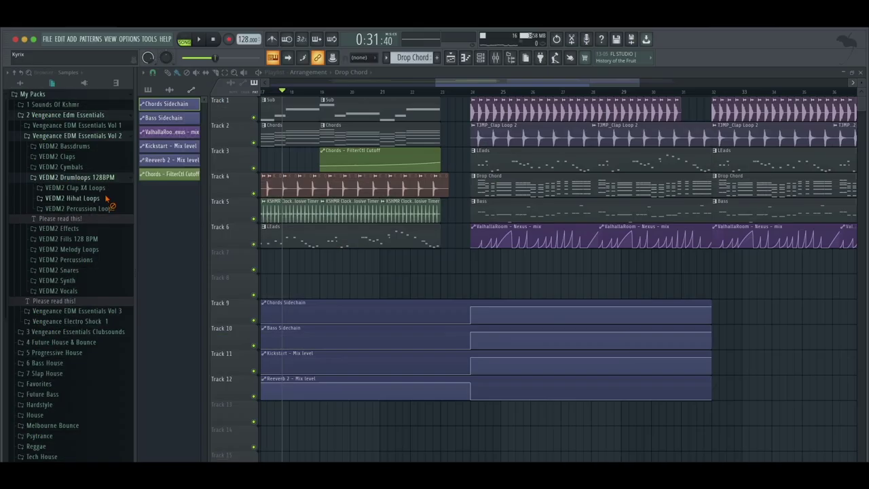
Step: Add VEDM2 Hihatloop 005 from the VEDM2 Hihat Loops folder to Track 7 at bar 32 and play the arrangement
left_click(106, 198)
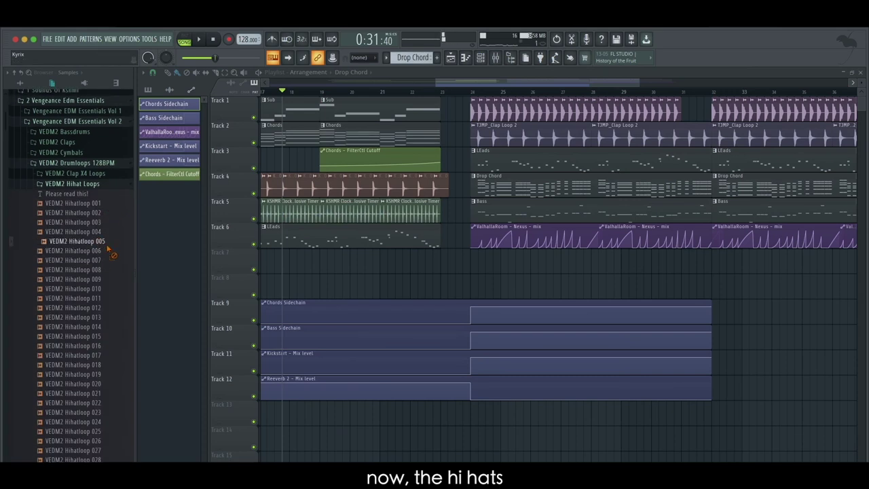
left_click_drag(109, 246, 665, 267)
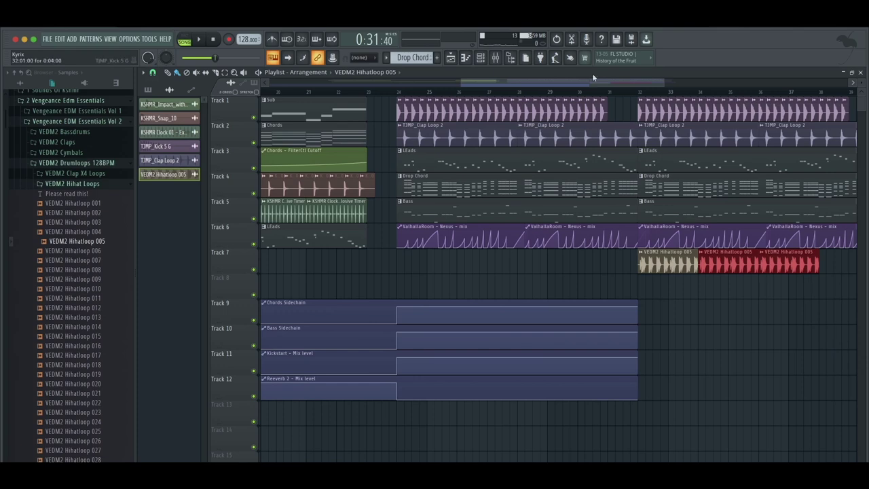
key("space")
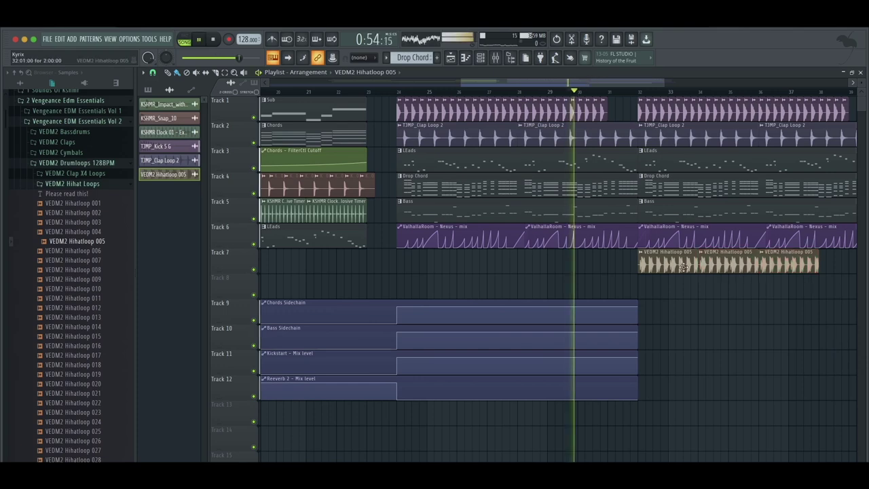
Step: Route the VEDM2 Hihatloop 005 channel to mixer track 16 and lower its level during playback
double_click(647, 261)
key("ctrl+l")
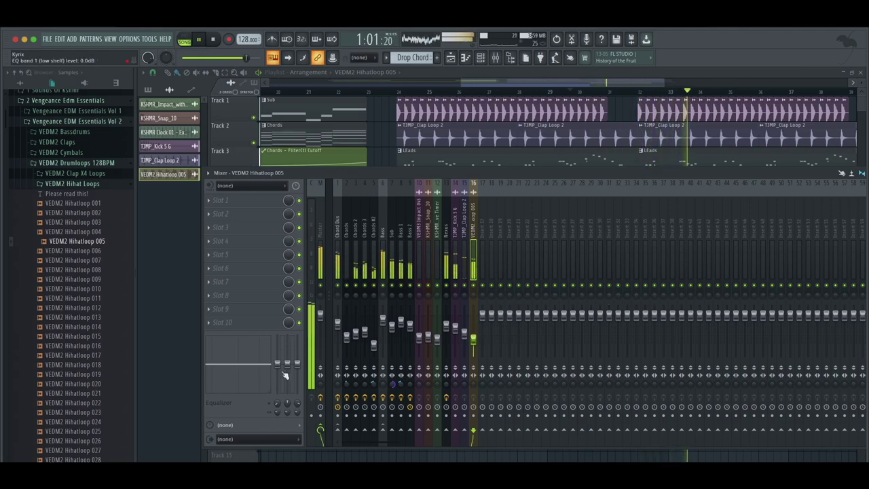
key("F9")
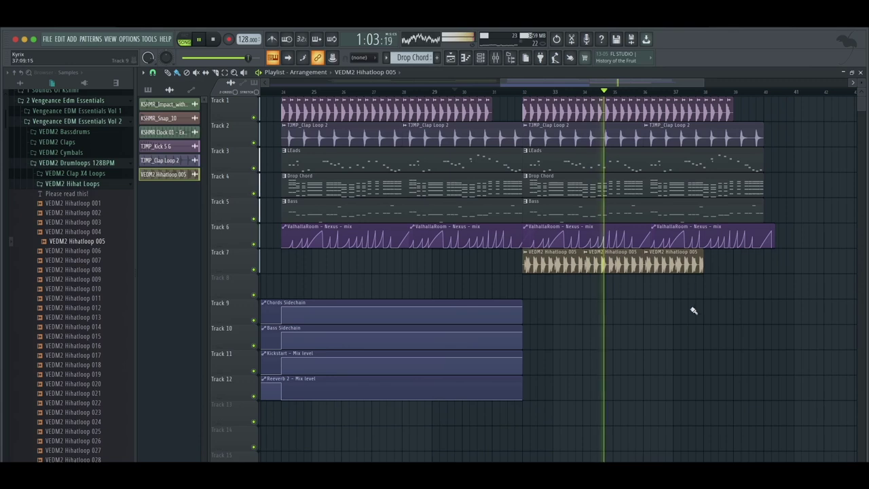
Step: Add another VEDM2 Hihatloop 005 clip on Track 7 at bar 38, and play the arrangement from bar 13
left_click(706, 267)
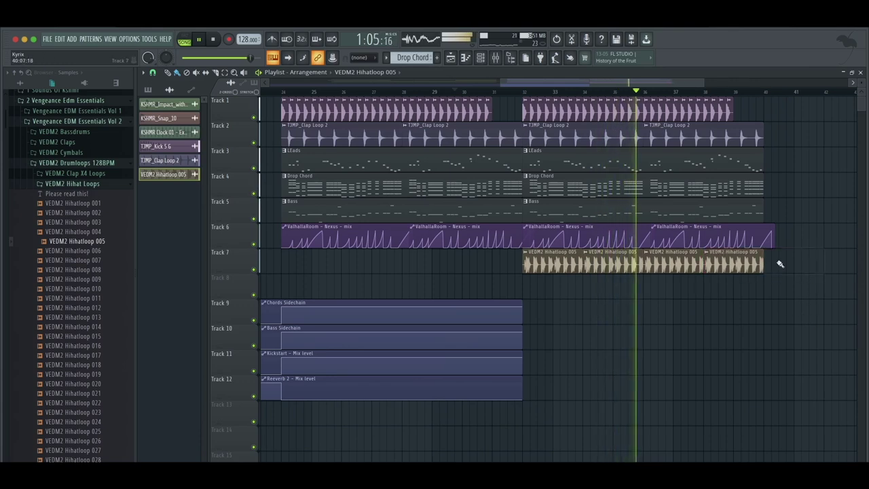
left_click_drag(565, 81, 361, 88)
left_click(391, 92)
left_click_drag(430, 82, 461, 85)
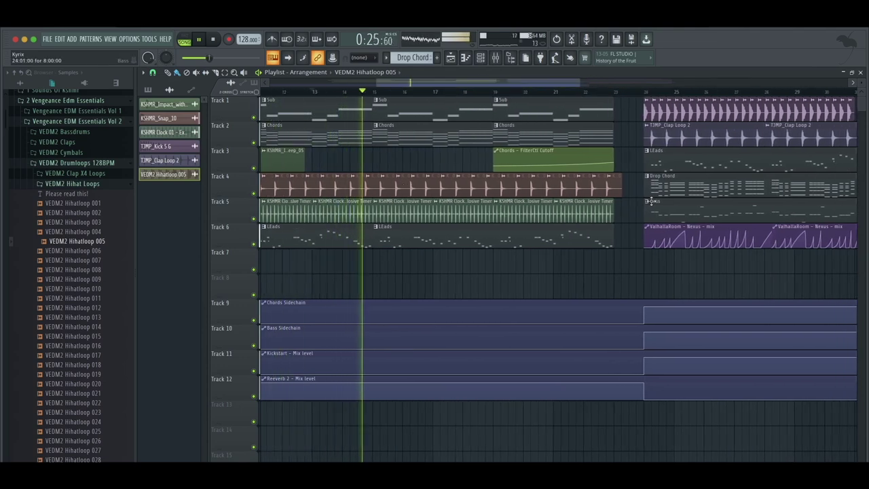
key("space")
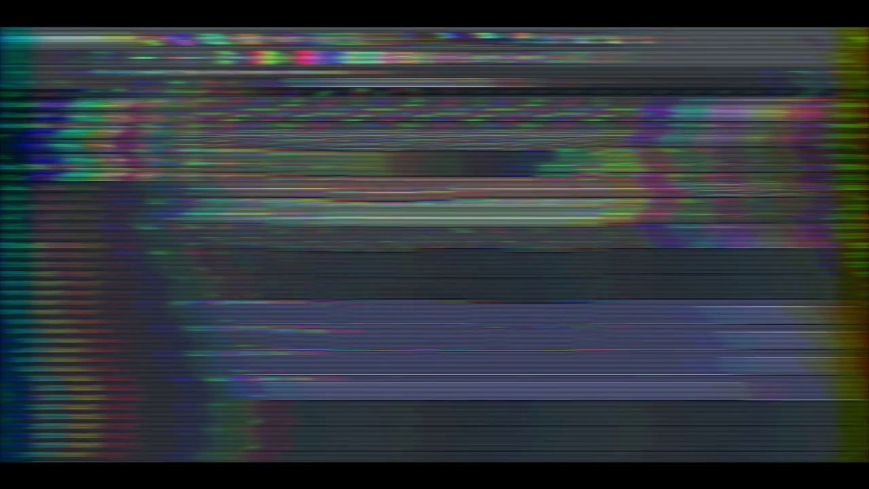
Step: Place the 789_JACKJAMES_BUILD_07 drum build on Track 7 at bar 15, start playback and open its sample settings
left_click(110, 302)
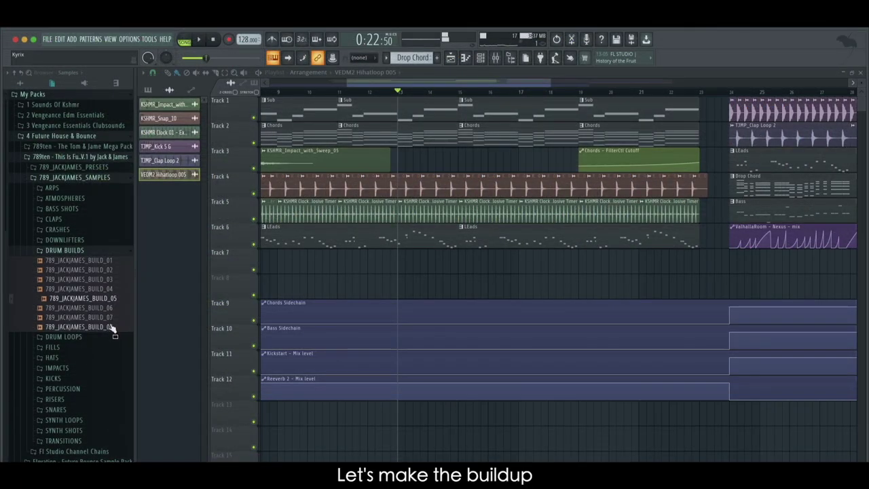
left_click_drag(116, 326, 485, 250)
key("space")
double_click(486, 261)
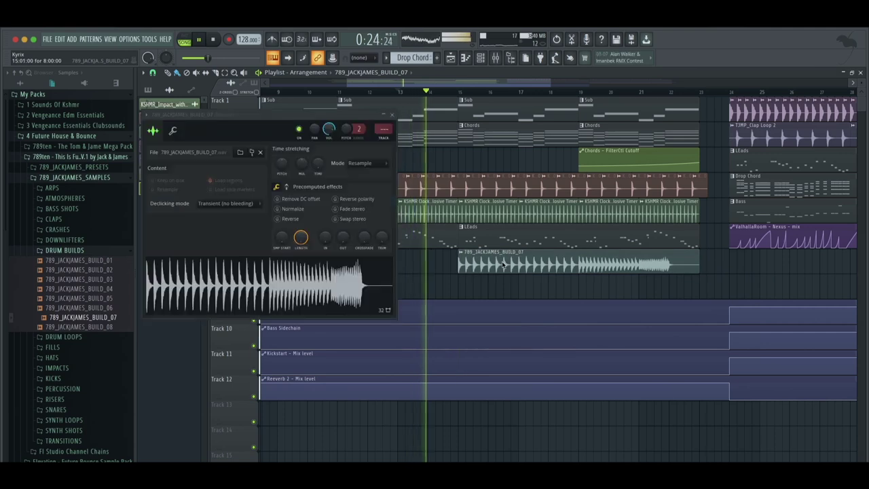
Step: Set the drum build's time-stretching mode to Resample and route it to mixer track 17
left_click(375, 163)
left_click(375, 154)
key("super+l")
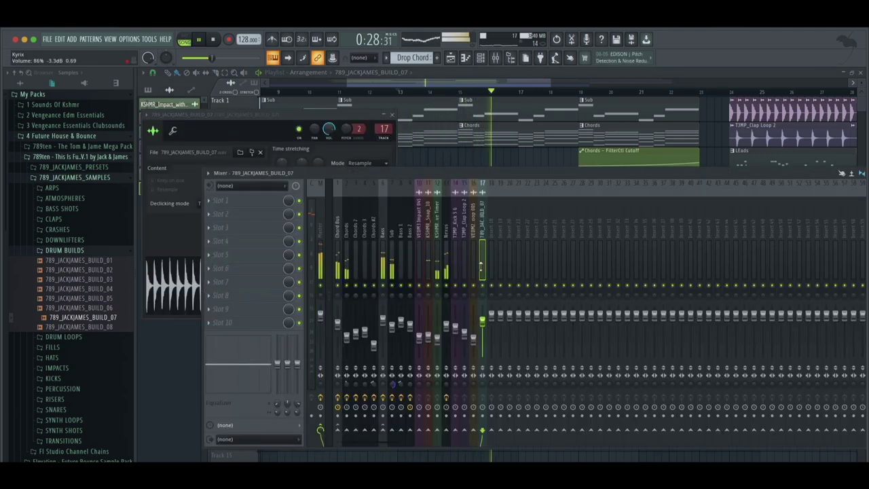
Step: Replay the buildup from bar 15, raise the Sub mixer level and slightly lower the drum build's level
left_click(462, 91)
left_click(456, 91)
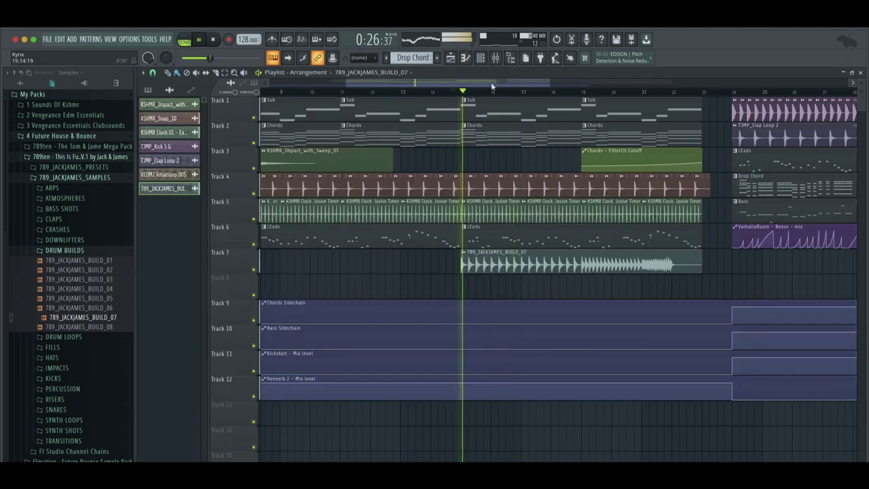
left_click(498, 57)
left_click(397, 271)
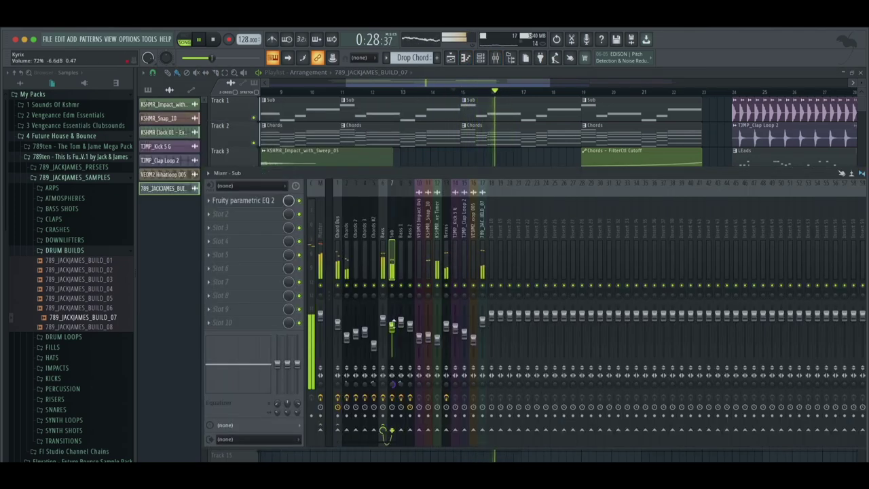
left_click(482, 324)
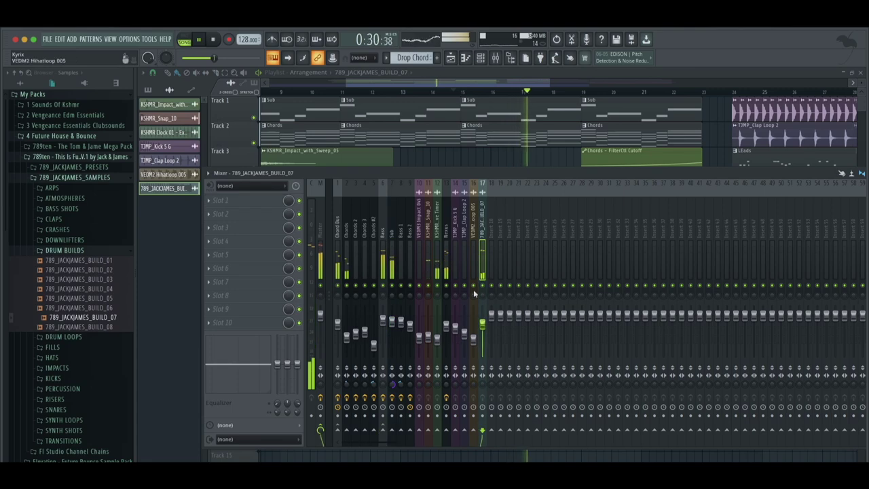
Step: Play the end of the buildup and trim the Sub, Chords and percussion clips on Tracks 1, 2, 4 and 5 back by one bar
left_click(641, 92)
scroll(640, 92, "right", 1)
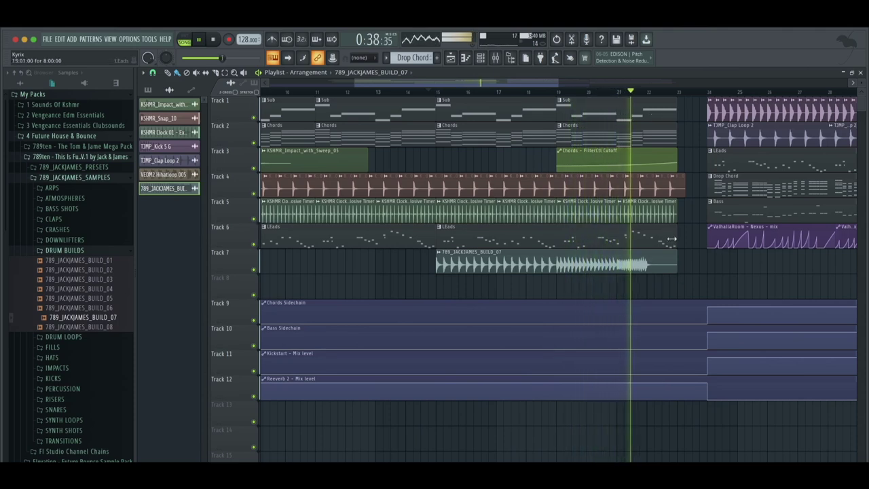
left_click_drag(676, 213, 643, 213)
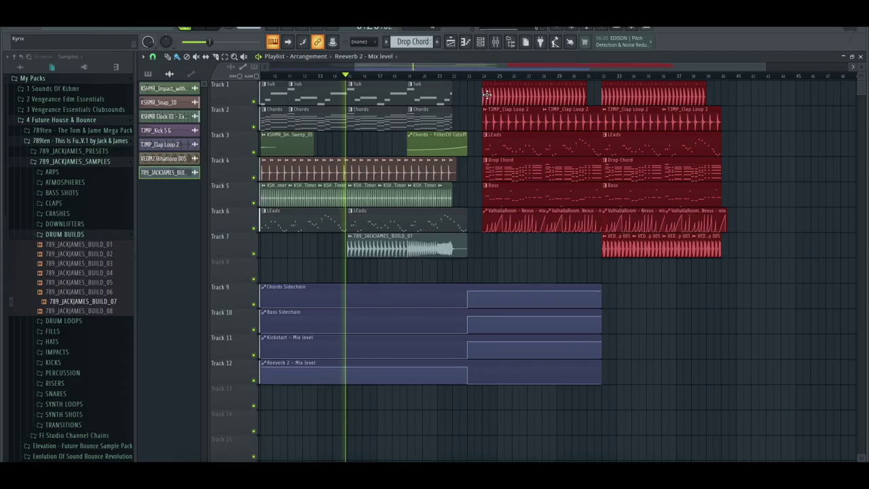
Step: Move all the selected drop clips on Tracks 1 to 7 one bar earlier so the drop starts at bar 23
left_click_drag(486, 94, 471, 94)
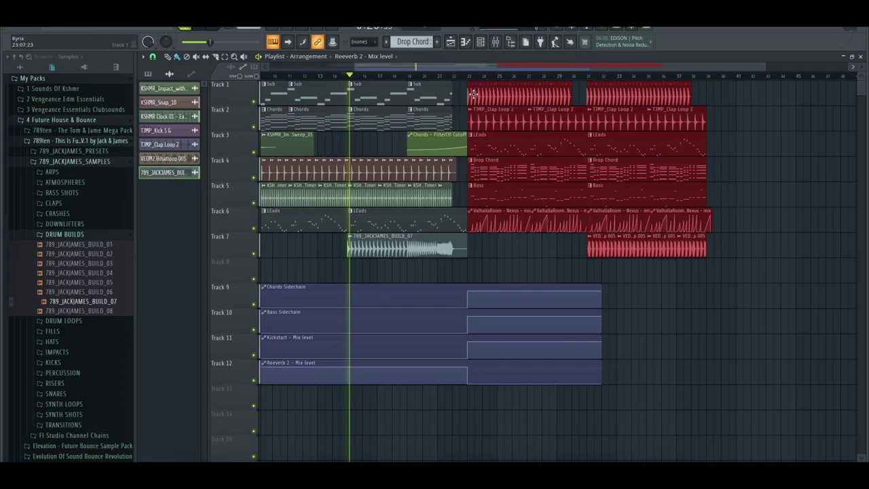
right_click(546, 274)
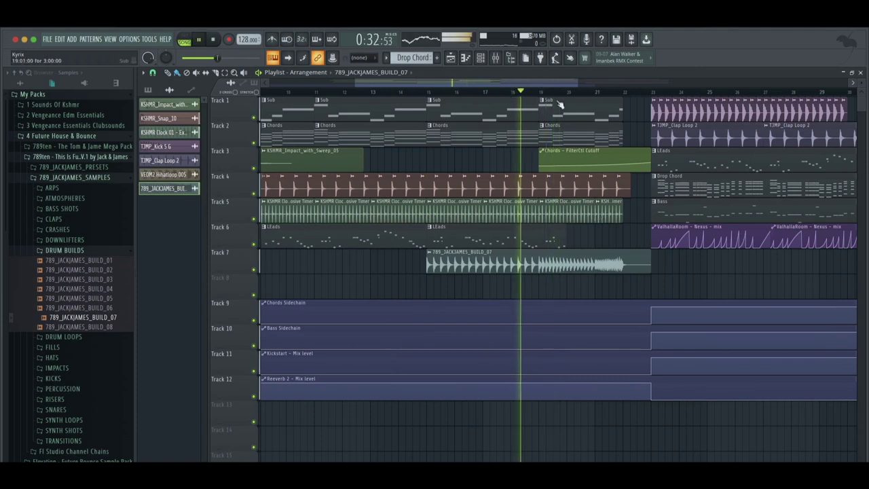
Step: Shorten the Sub and Chords clips that start at bar 19 to half a bar each
key("space")
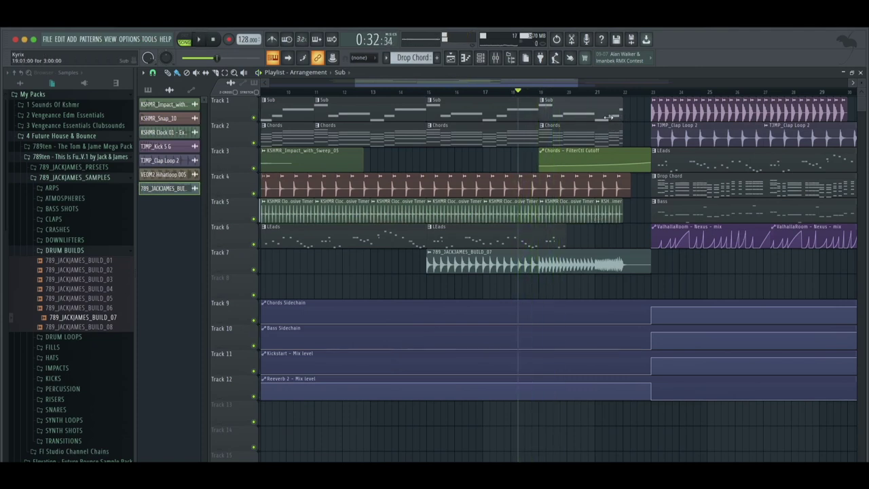
key("space")
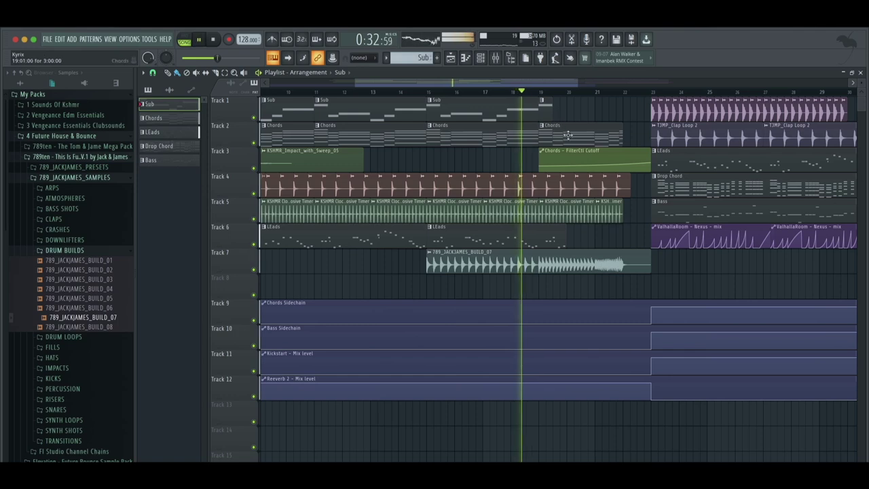
left_click_drag(622, 132, 552, 136)
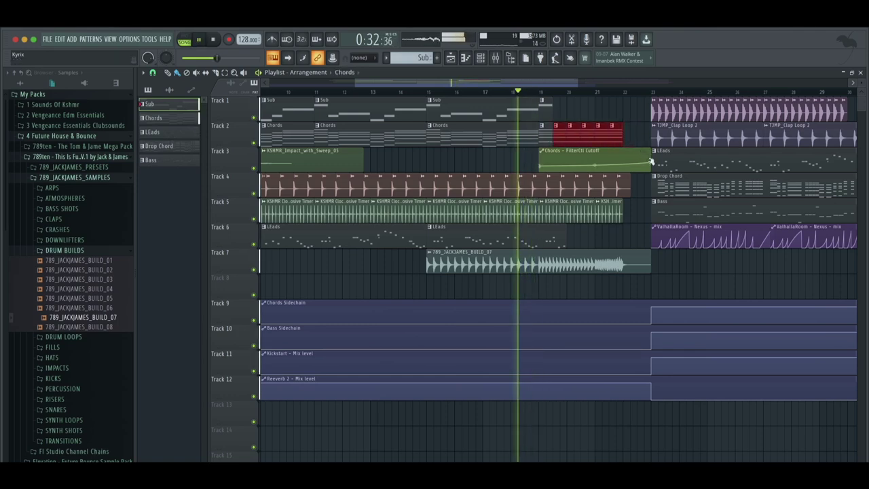
Step: Shorten the Chords filter cutoff automation clip to end at bar 22 and repeat the half-bar Sub clip on Track 1 up to bar 22
left_click_drag(651, 161, 623, 164)
key("space")
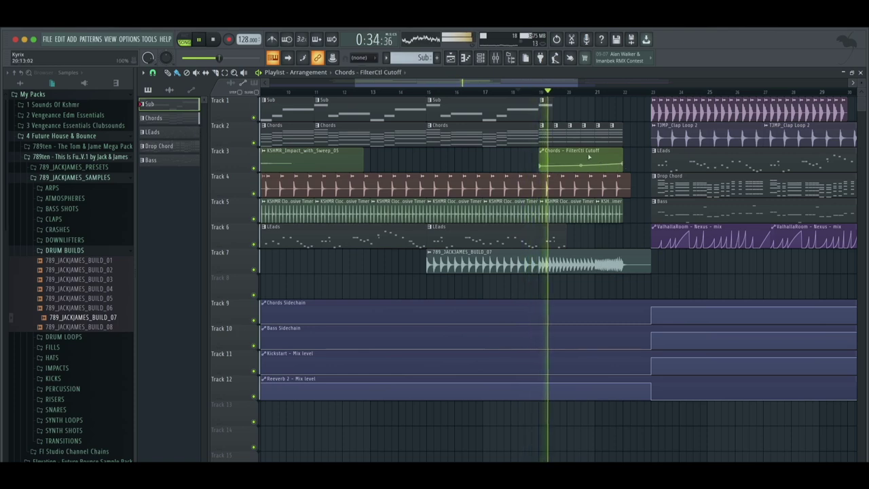
left_click_drag(561, 114, 617, 116)
key("space")
key("space")
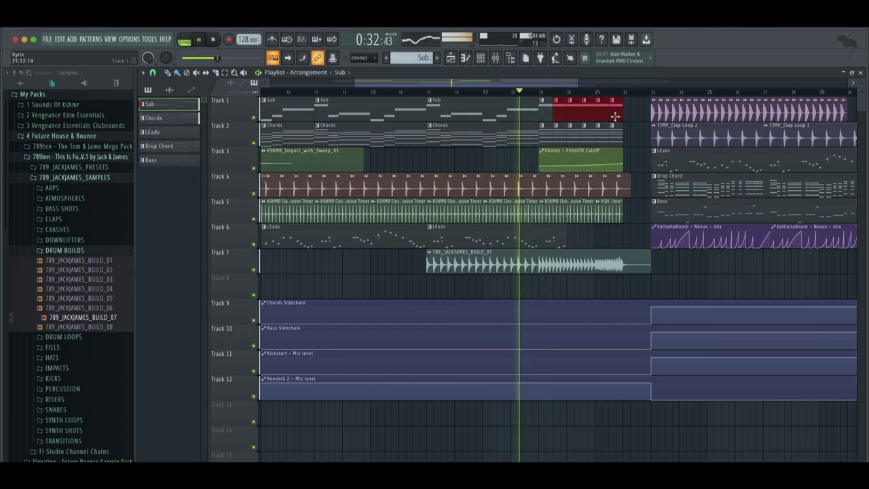
Step: Slice off the last beat of the LEads clip in bar 18 on Track 6 and repeat that one-beat slice up to bar 22
left_click(564, 236)
key("space")
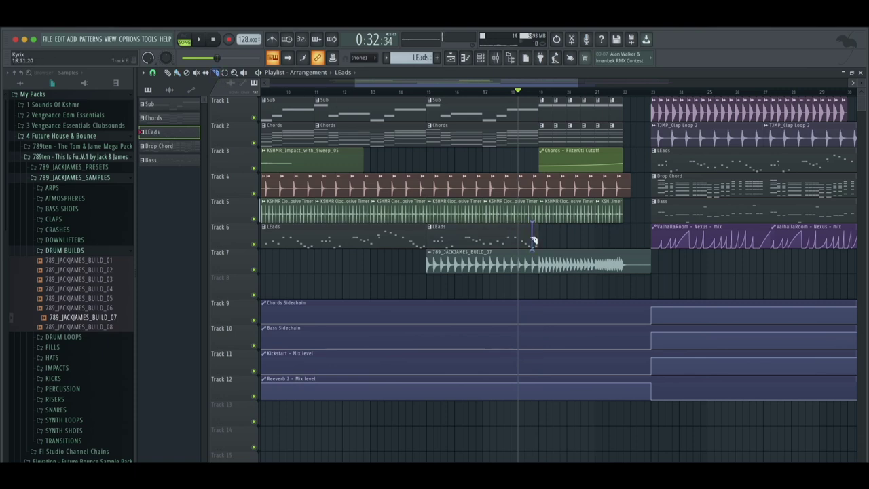
key("space")
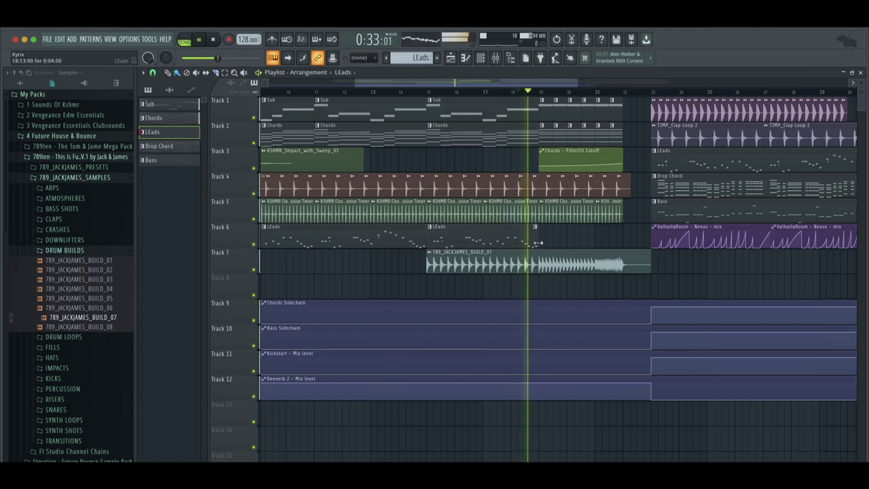
left_click_drag(543, 243, 622, 245)
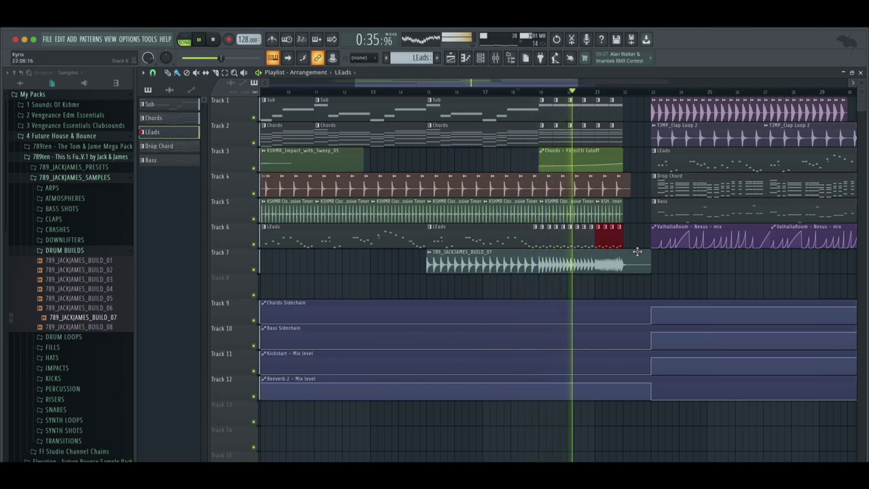
left_click(641, 247, "ctrl")
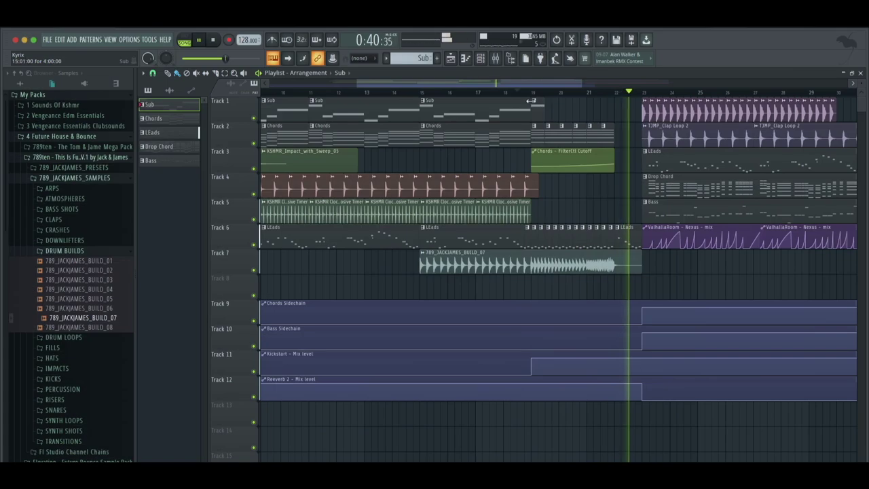
Step: Make the Sub clip at bar 19 a unique pattern and stretch its C5 note to about three and a half bars
left_click(534, 102)
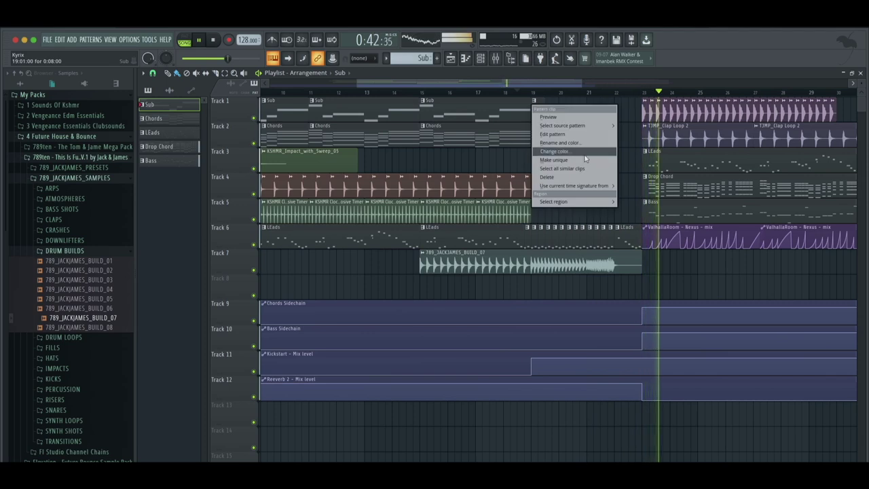
left_click(556, 129)
double_click(542, 112)
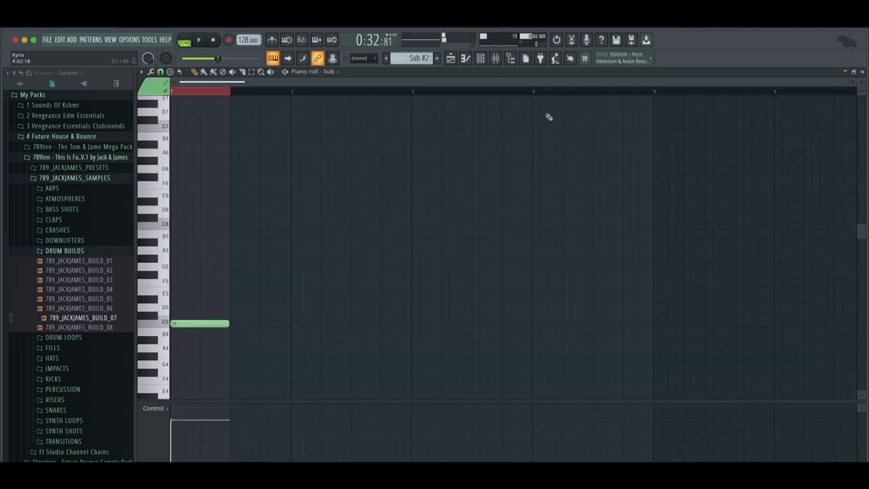
left_click_drag(224, 323, 564, 339)
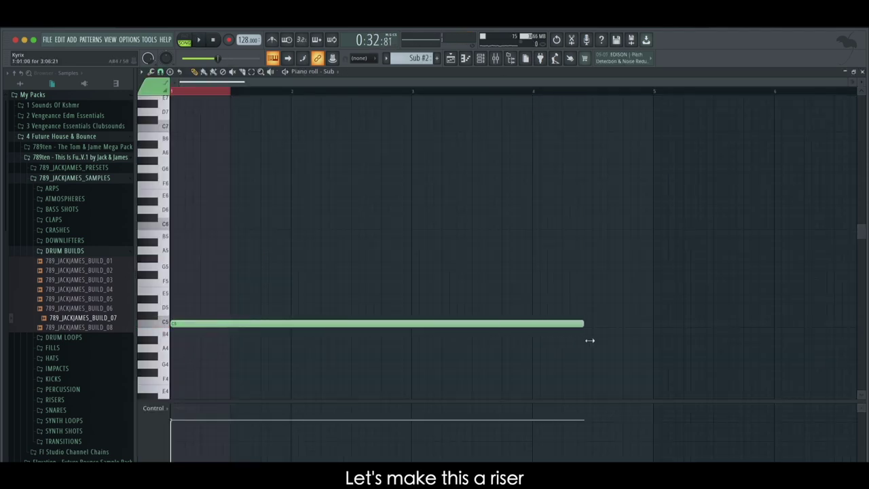
key("F5")
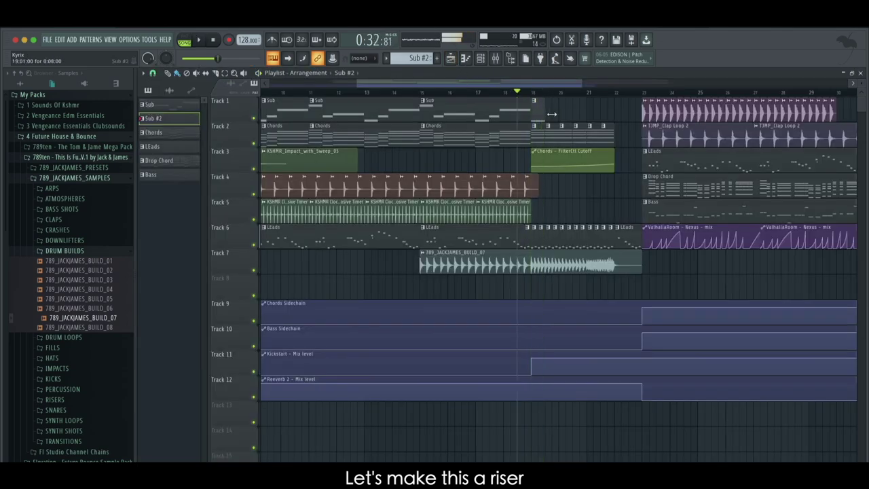
double_click(542, 109)
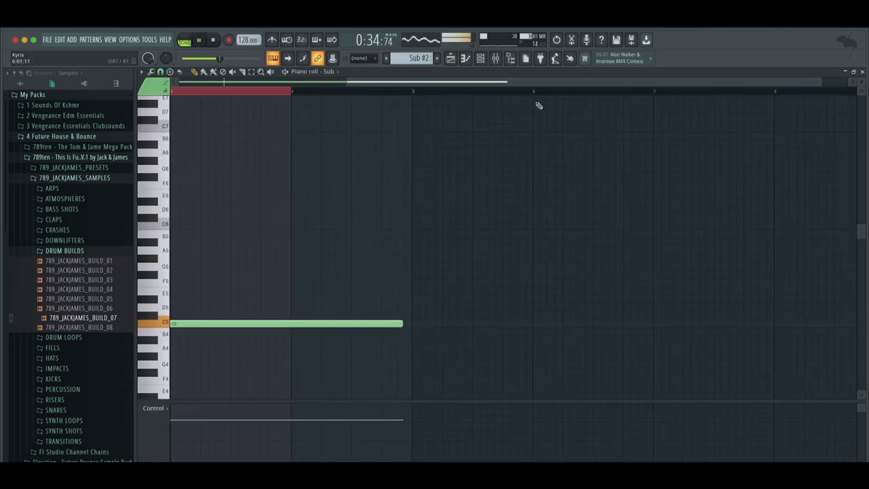
Step: Open the Sub channel's Sylenth1 and create an automation clip for its PitchBend across bars 19 to 22 of the playlist
key("F6")
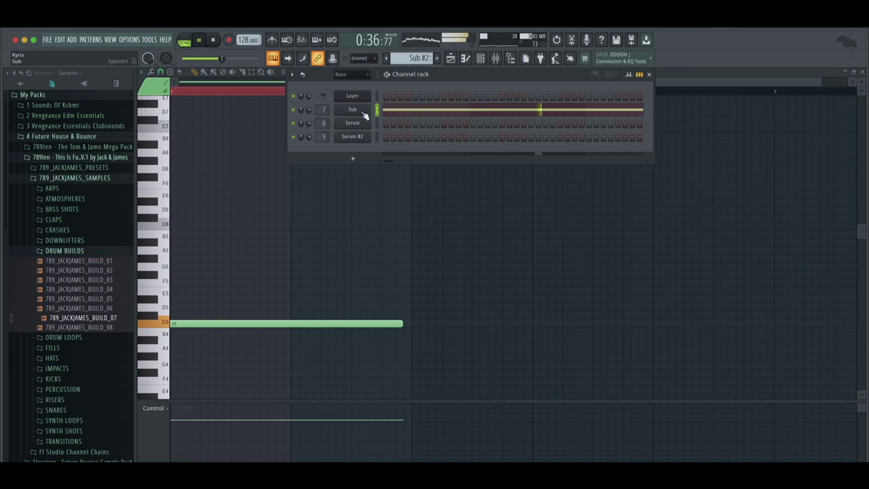
left_click(364, 111)
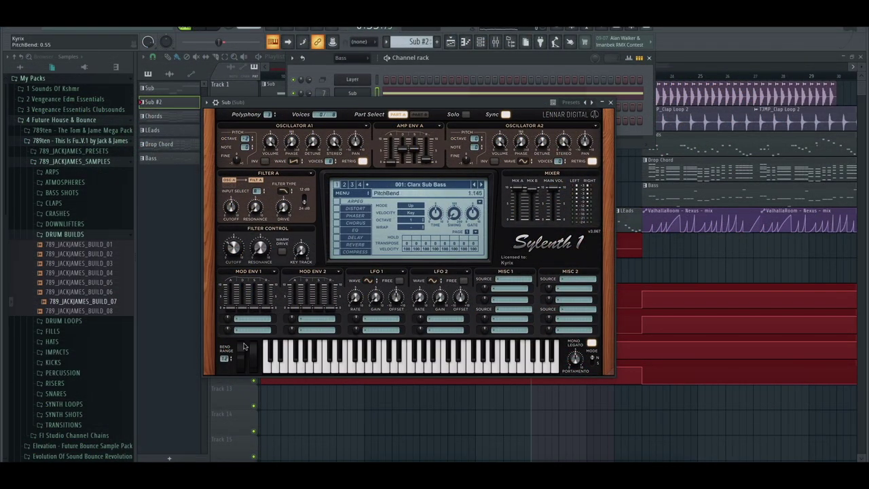
left_click(153, 27)
mouse_move(165, 135)
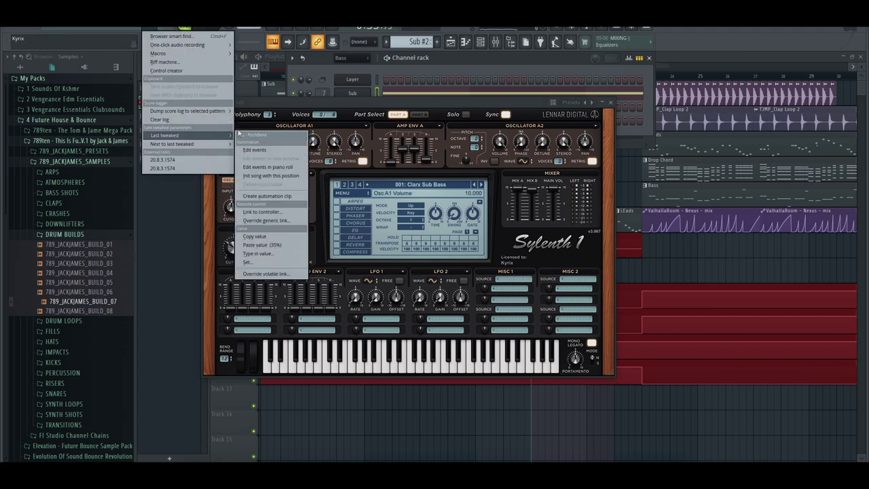
left_click(298, 196)
left_click(451, 42)
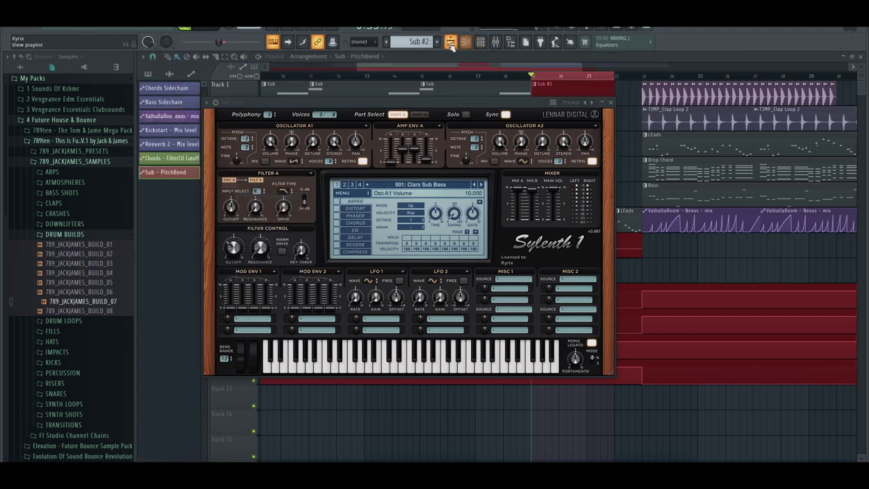
left_click(489, 77)
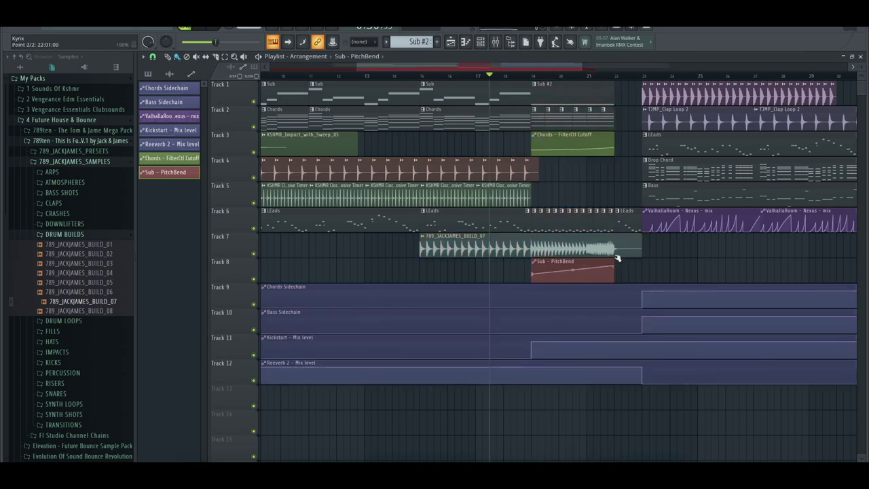
Step: Extend the Sub PitchBend clip slightly past bar 22, add a point at bar 22 and paste the clip's starting value of 50% into it
right_click(534, 279)
left_click(552, 418)
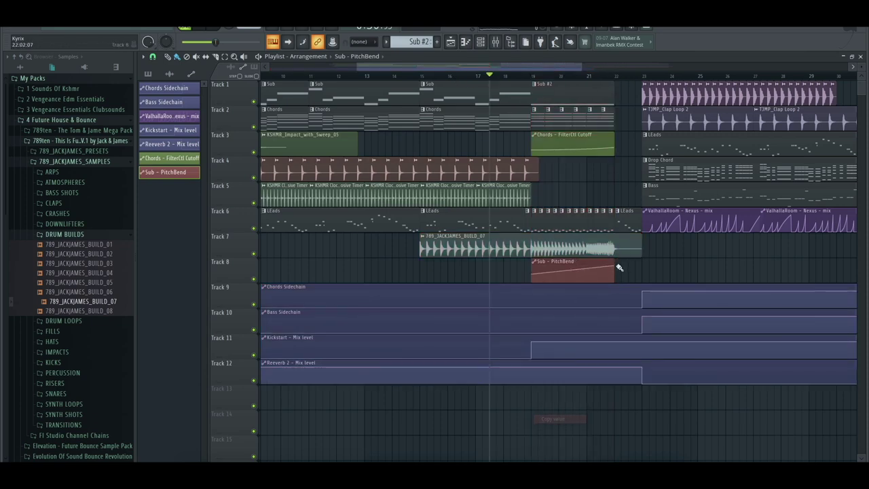
left_click_drag(621, 273, 614, 274)
right_click(614, 278)
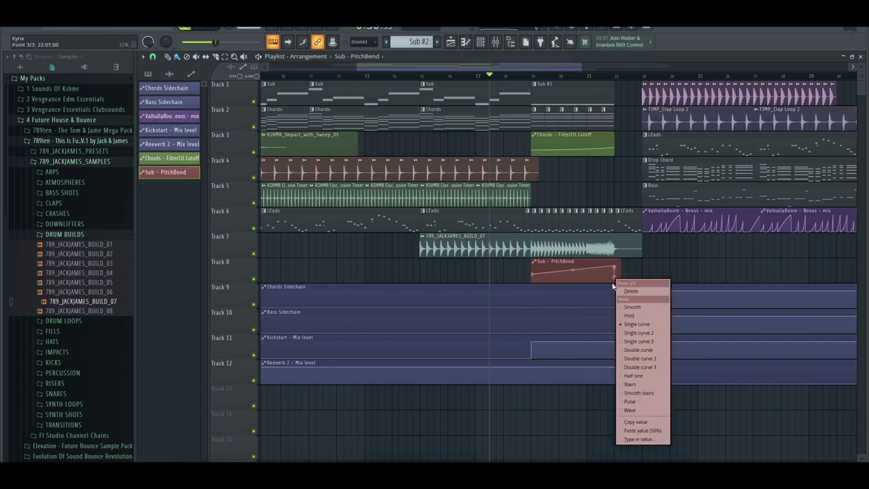
left_click(645, 432)
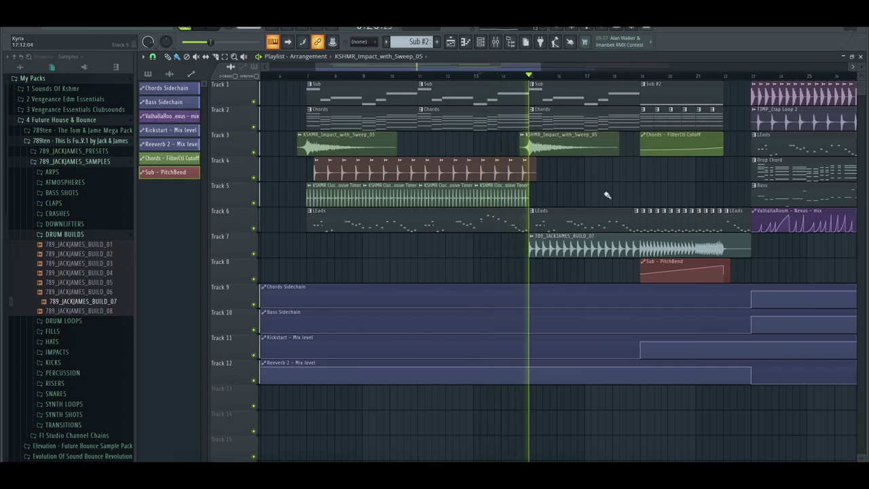
Step: Move the 789_JACKJAMES_DOWNFILTER_02 clip at bar 15 up to Track 13 and lower its mixer track level
left_click_drag(493, 66, 515, 68)
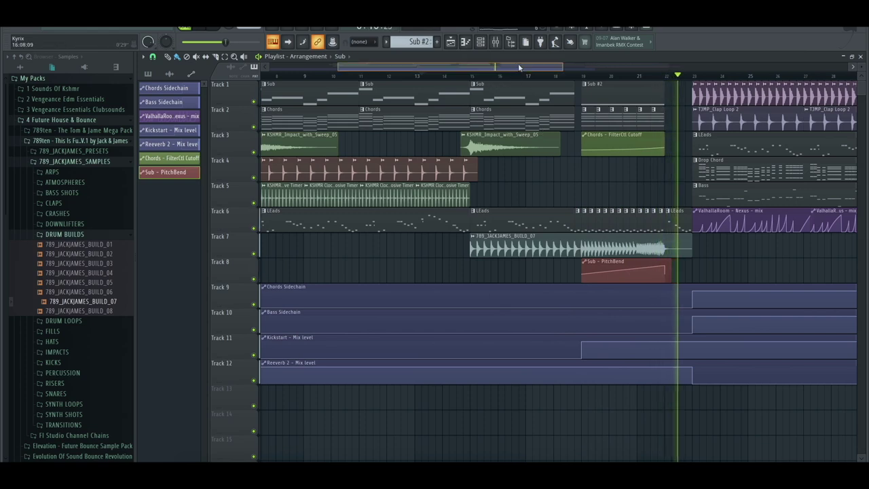
left_click_drag(516, 68, 501, 68)
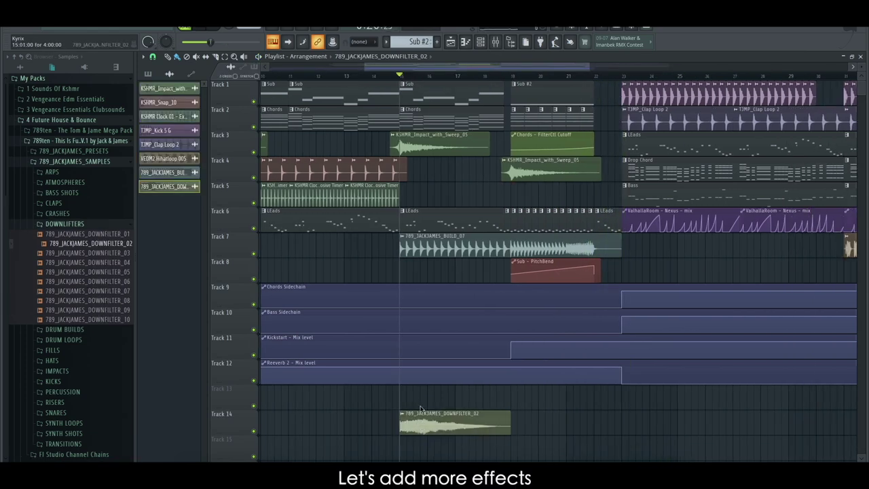
mouse_move(426, 415)
left_mouse_down()
mouse_move(426, 374)
mouse_move(419, 400)
left_mouse_up()
double_click(419, 400)
left_click(408, 145)
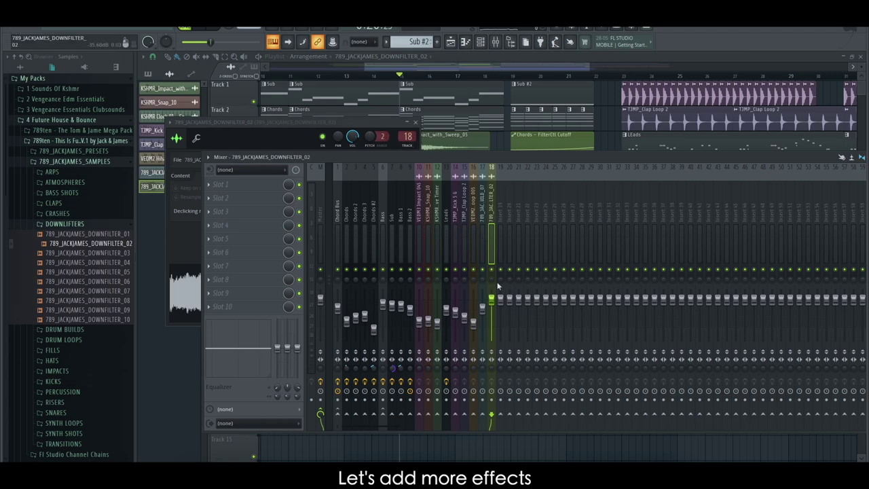
left_click(485, 64)
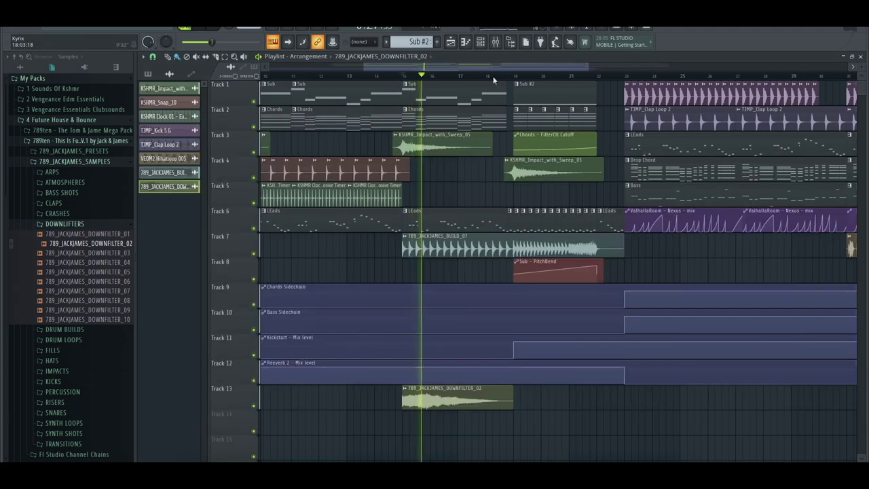
Step: Try a second 789_JACKJAMES_DOWNFILTER_02 clip at bar 19 on Track 13, play it, and delete the copy
left_click_drag(445, 393, 555, 400)
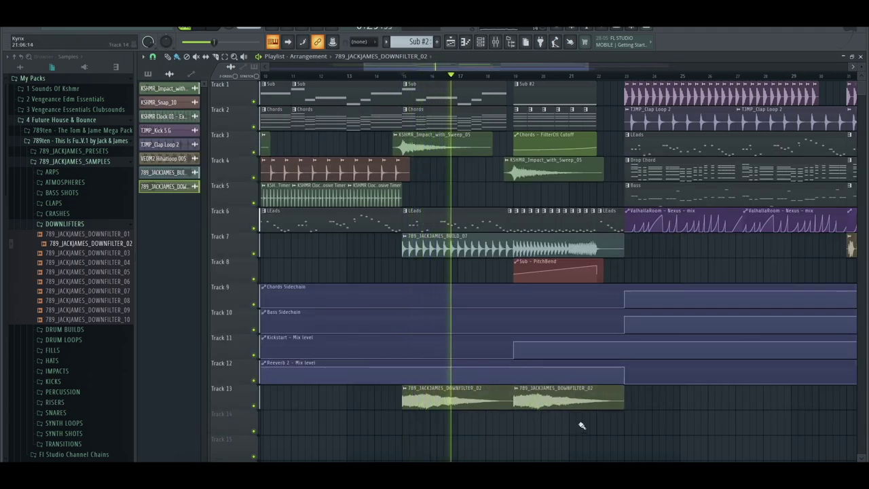
right_click(498, 404)
left_click_drag(530, 400, 419, 403)
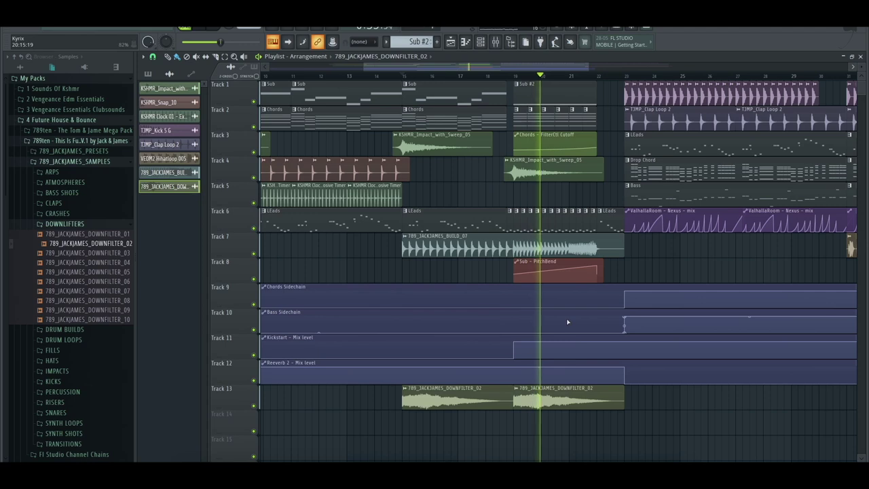
right_click(569, 399)
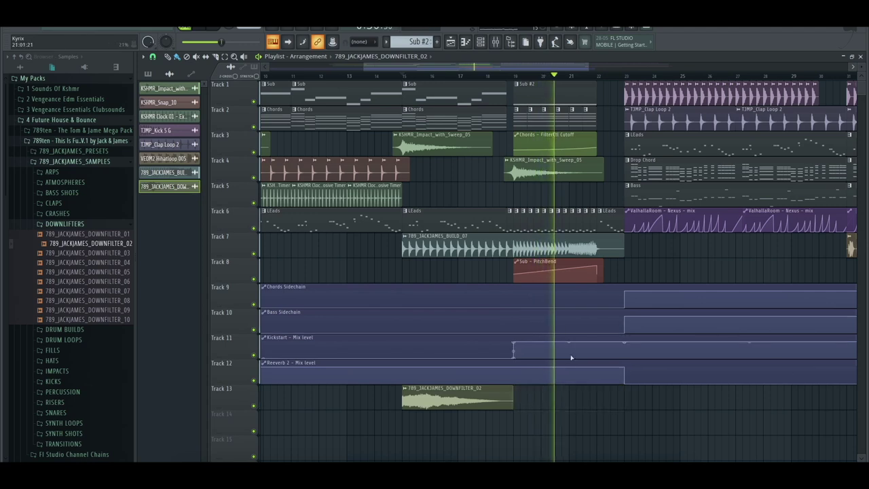
Step: Place the 789_JACKJAMES_RISER_01 sample from the RISERS folder at bar 19 on Track 14 with its mixer track level lowered
left_click(61, 225)
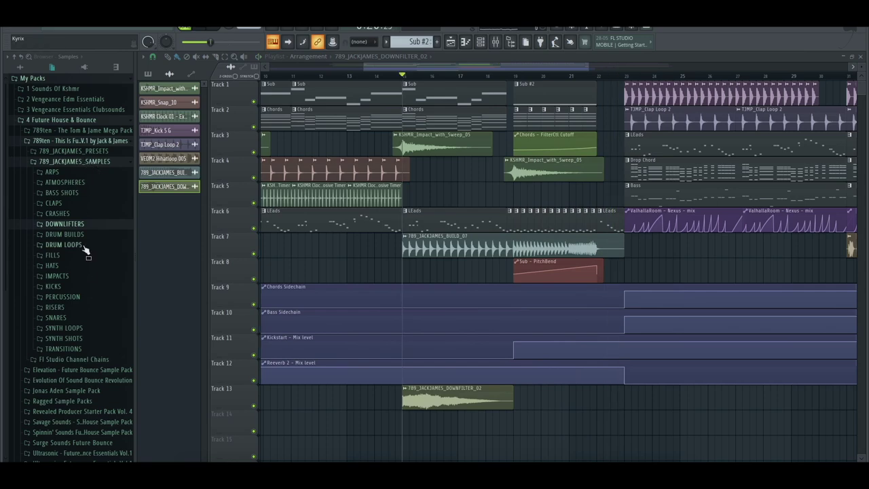
left_click(88, 306)
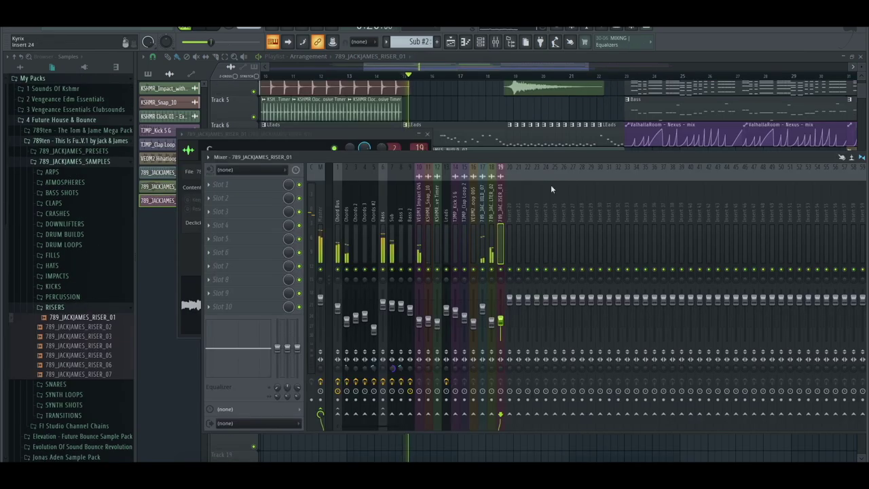
left_click(542, 59)
left_click(501, 75)
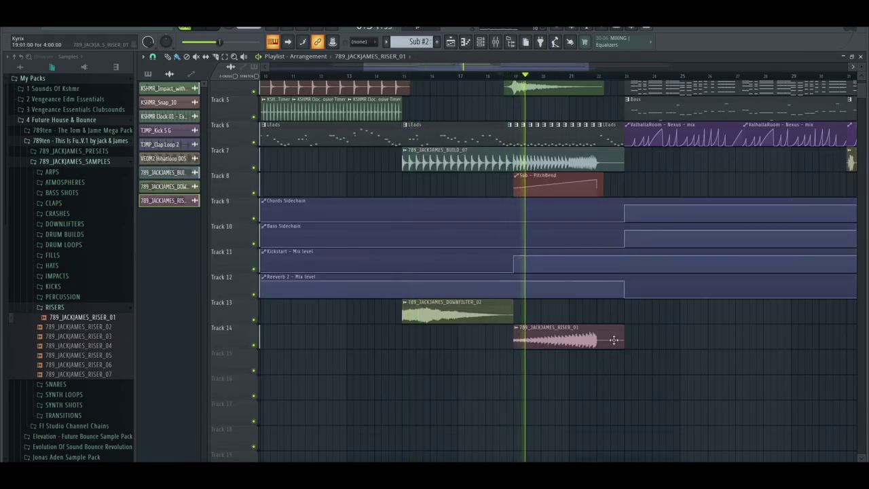
Step: Trim the riser clip on Track 14 to 3:04:00 long, ending just after bar 22, and slightly raise its mixer level
left_click_drag(623, 340, 603, 341)
double_click(583, 340)
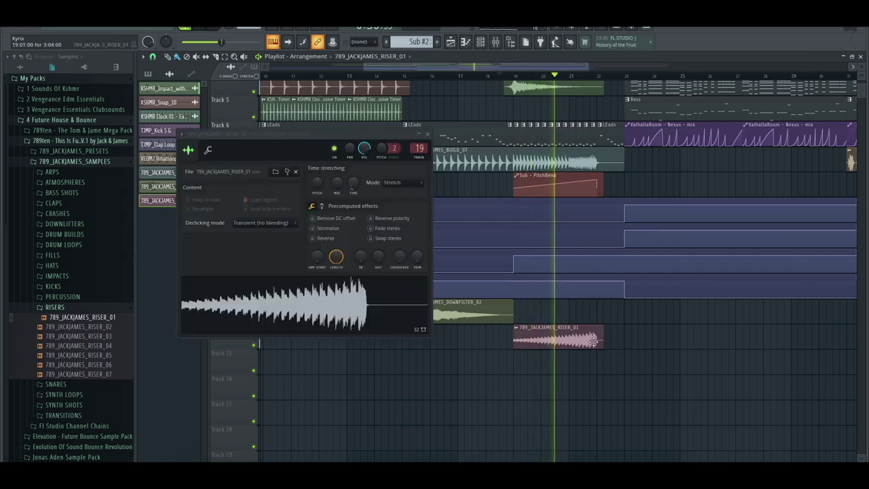
left_click(496, 42)
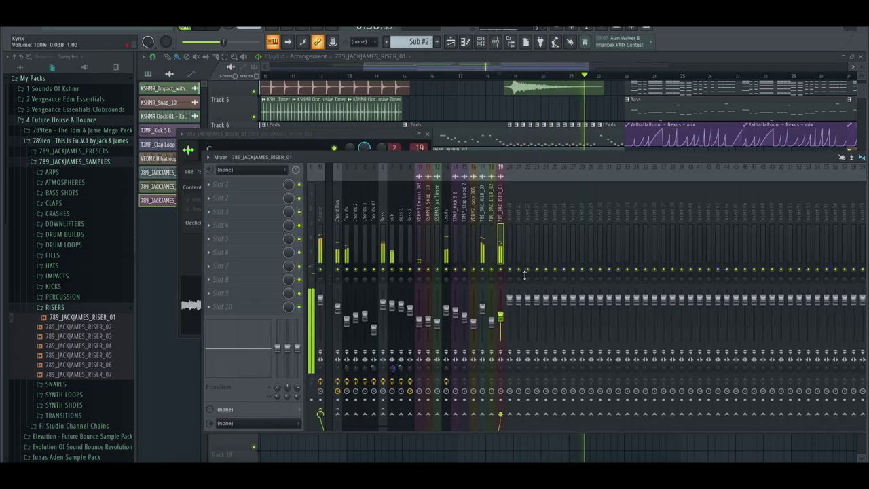
left_click(568, 65)
scroll(593, 189, "up", 3)
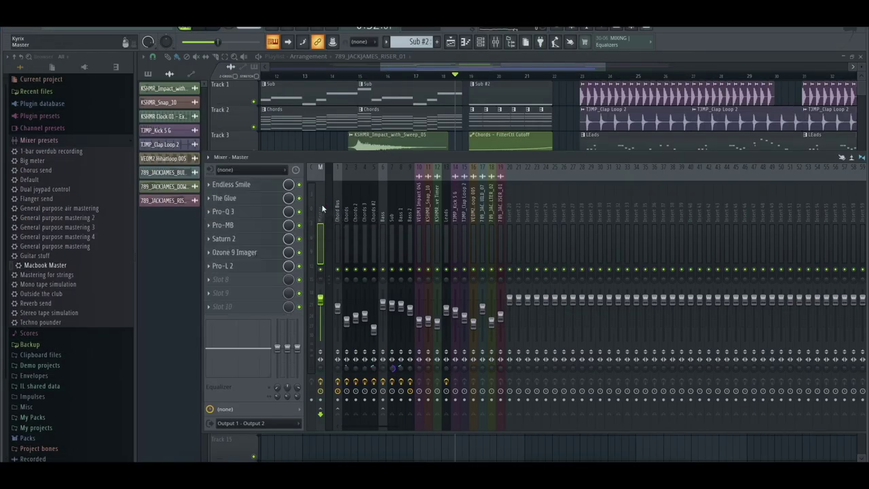
Step: Play the arrangement from bar 13 and check the levels and effects of the riser and Chord Bus mixer tracks
left_click(311, 76)
key("space")
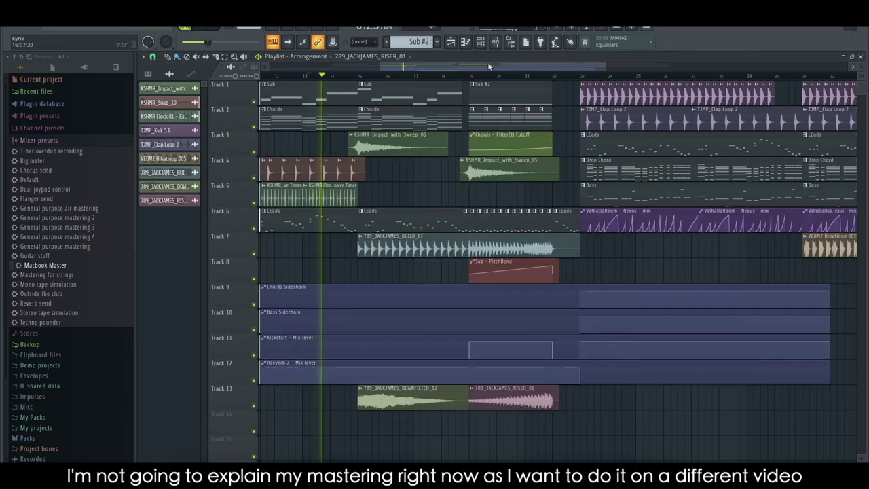
left_click(495, 42)
left_click(419, 217)
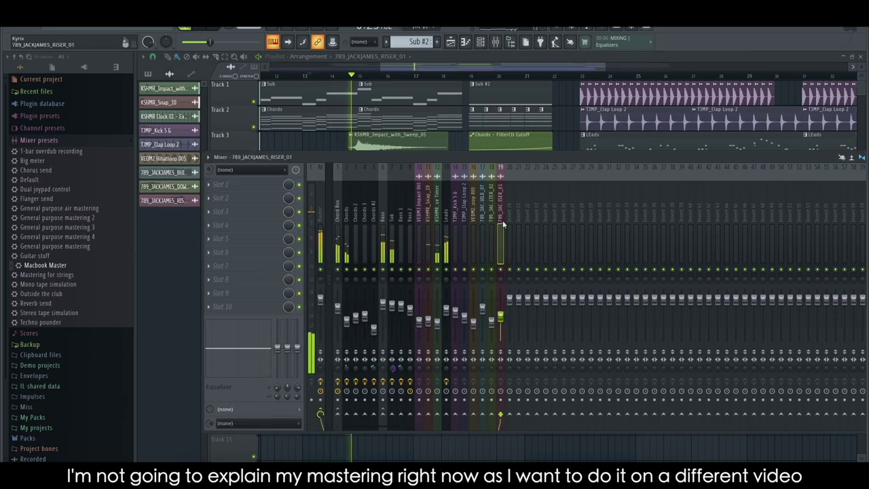
left_click(333, 235)
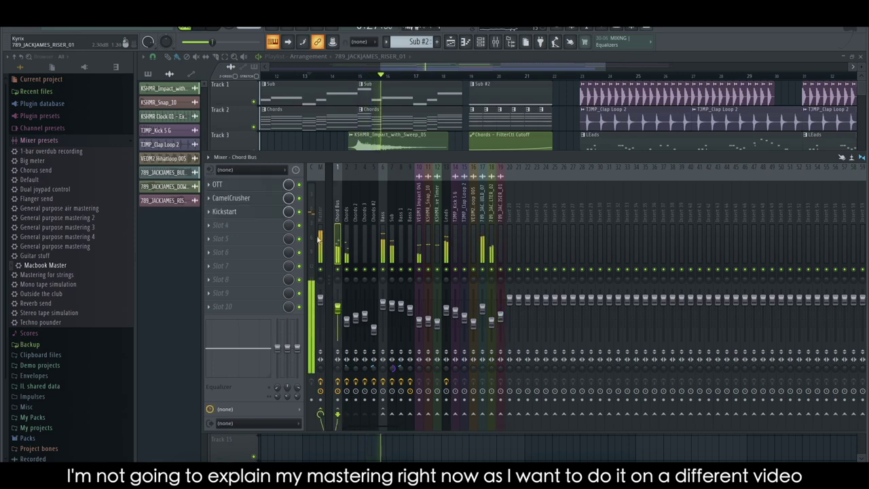
Step: Select all mixer tracks from Chord Bus to 789_JACKJAMES_RISER_01 and slightly lower their faders together
left_click_drag(337, 236, 460, 231)
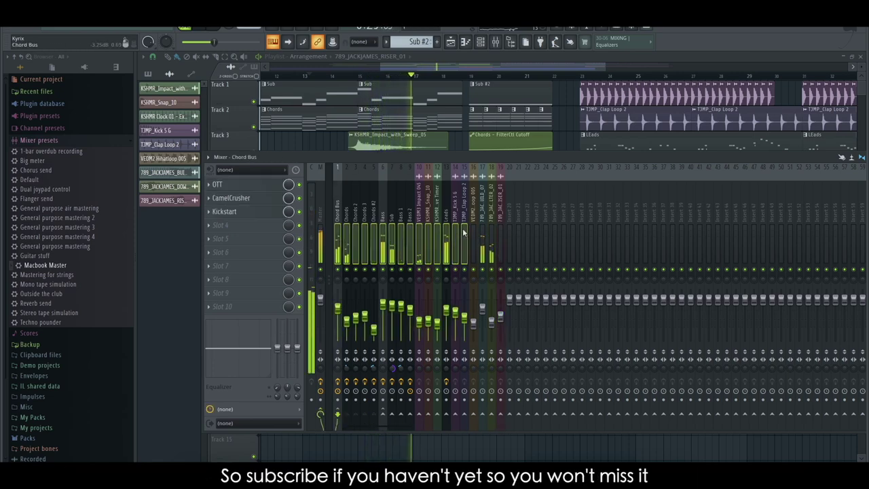
left_click(504, 302)
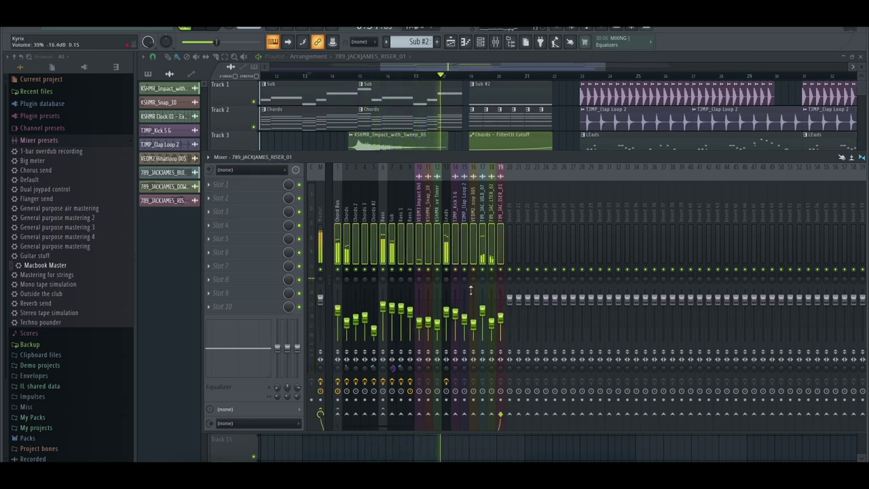
left_click(449, 231)
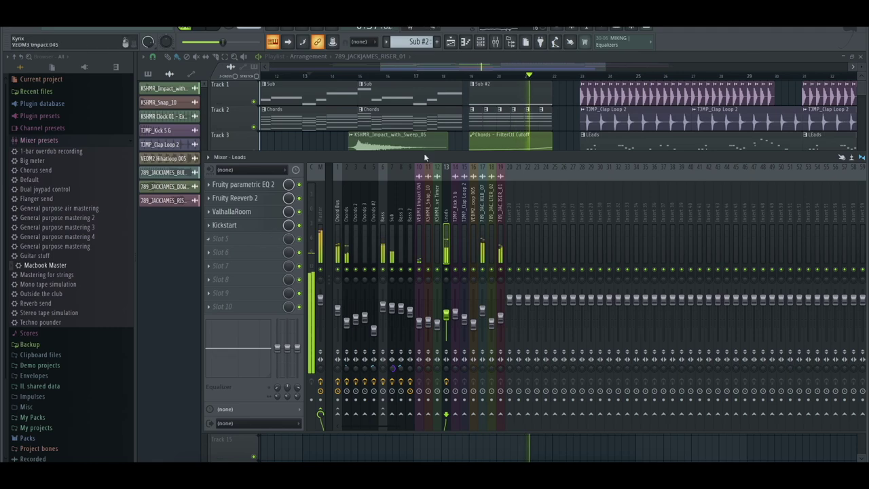
Step: Balance the playing drop in the mixer, setting Leads to 68%, Bass to 92% and Chords #2 to 37%
left_click_drag(520, 66, 536, 66)
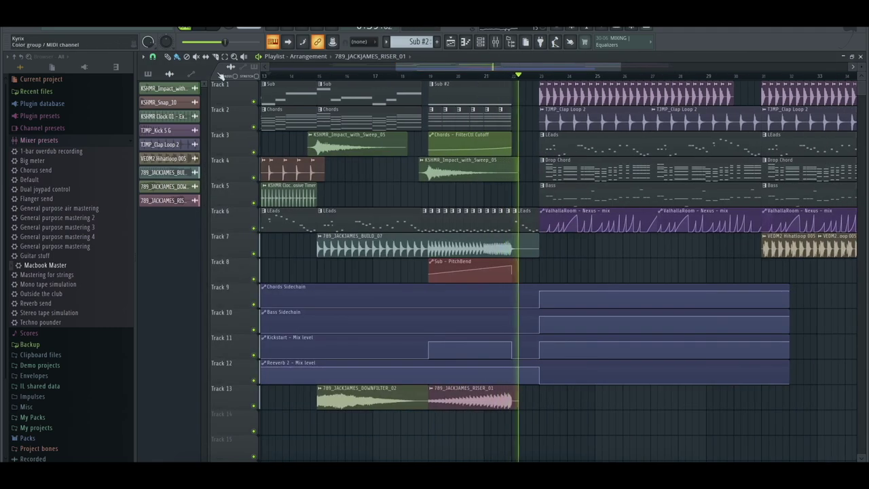
left_click(153, 57)
left_click(163, 81)
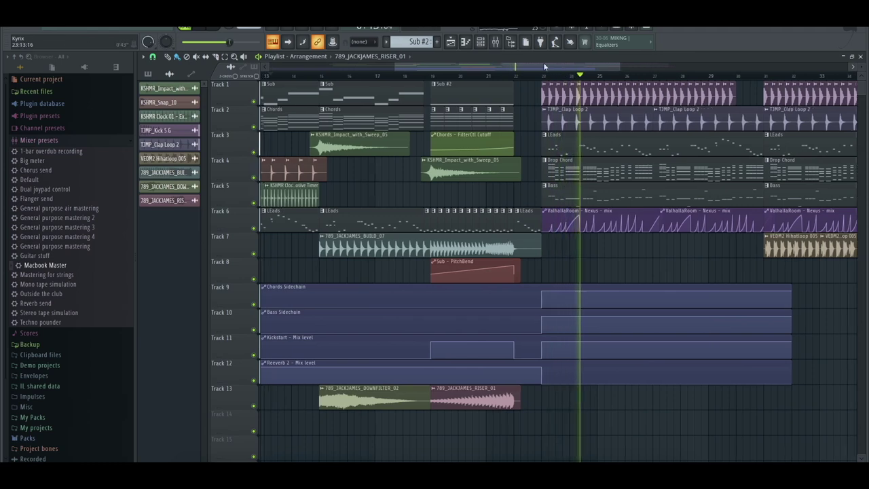
left_click(495, 42)
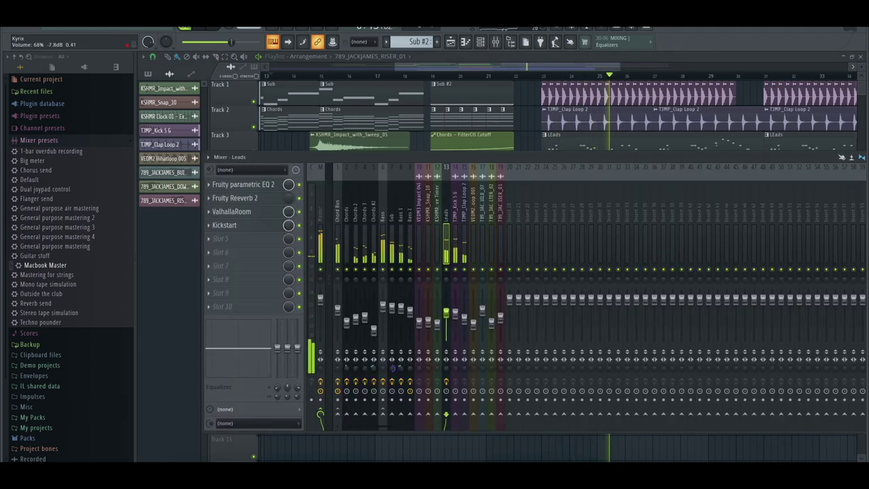
left_click(459, 205)
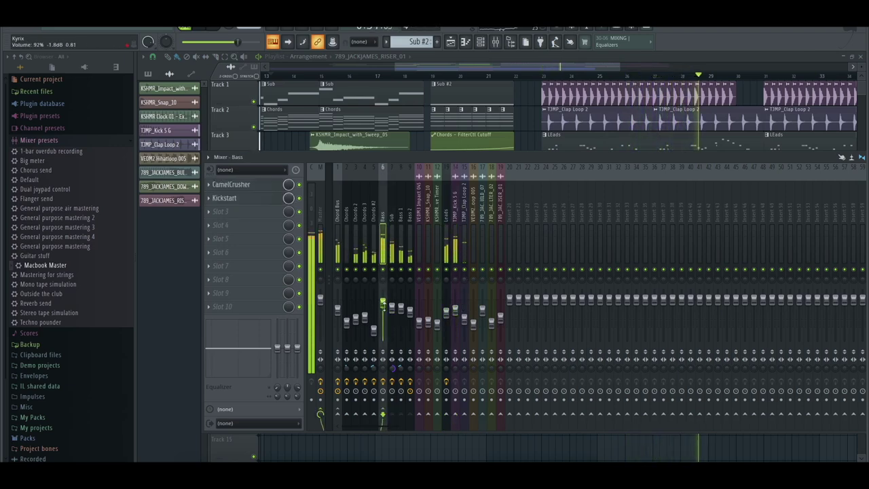
left_click(364, 250)
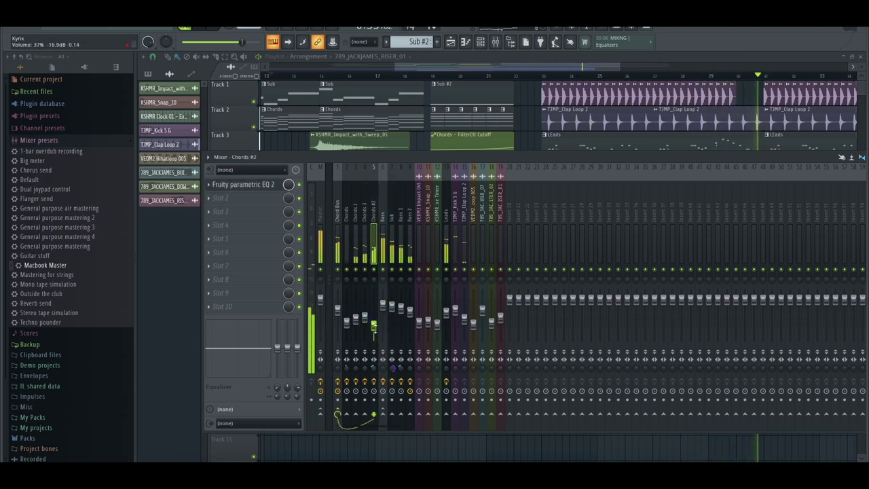
Step: Check the second half of the drop and raise the Leads mixer track to 80% (-4.8 dB)
left_click_drag(592, 66, 601, 66)
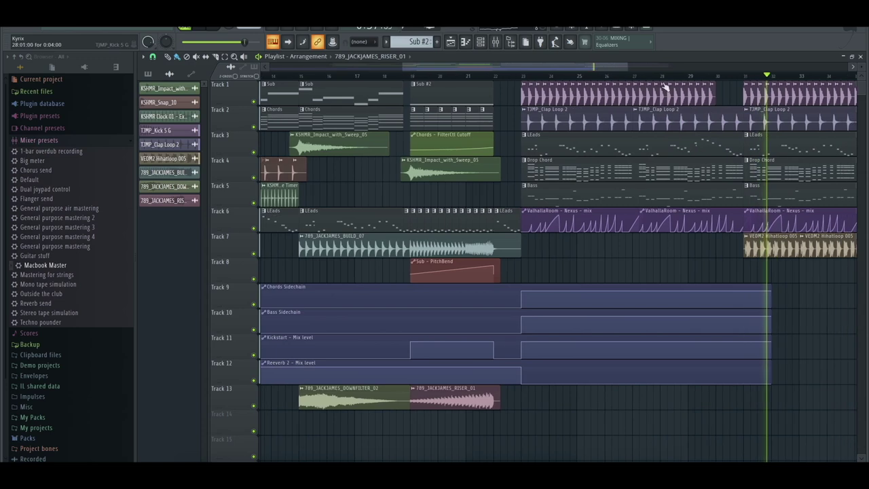
key("F9")
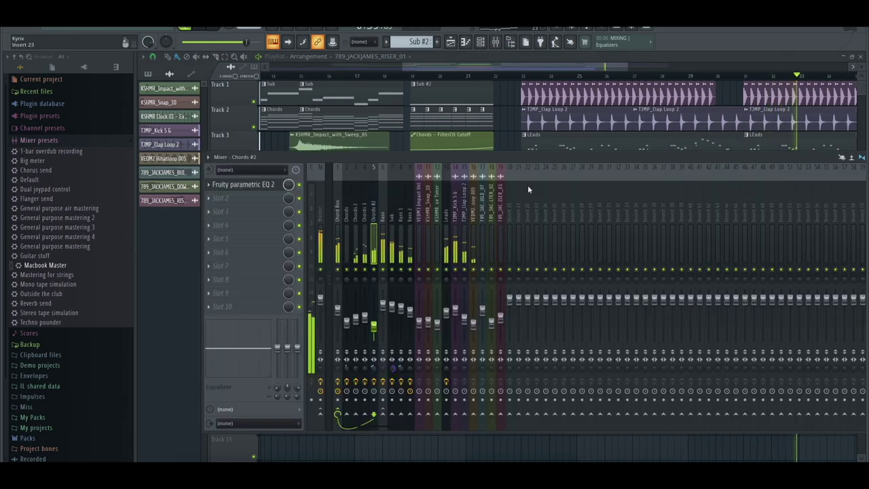
left_click(447, 302)
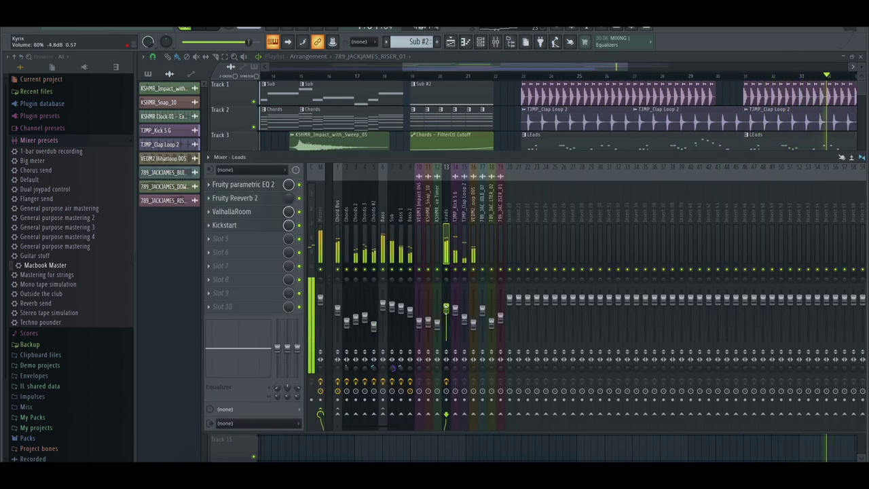
Step: Select the kick's mixer track, open the TJMP_Kick 5 G channel settings and browse the Tom & Jame KICKS samples
left_click(458, 232)
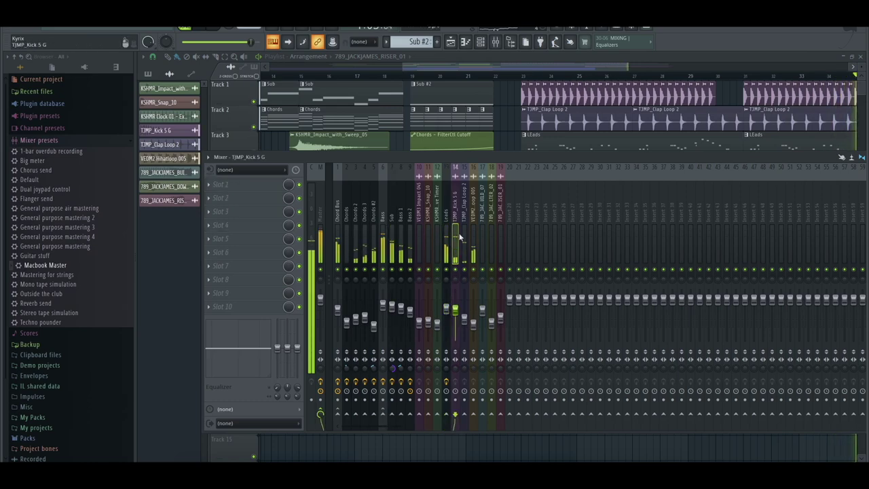
left_click_drag(581, 66, 603, 67)
double_click(584, 95)
left_click(54, 141)
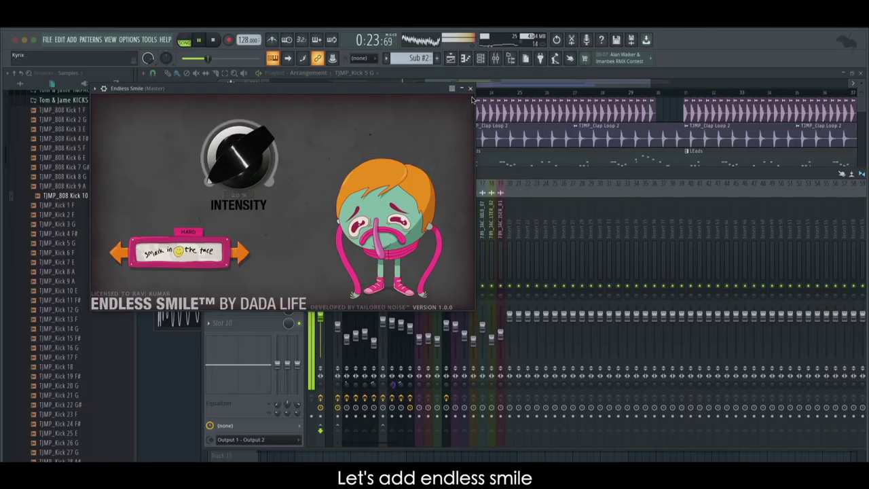
Step: Close the Endless Smile window and select the time range from bar 15 to bar 22 in the playlist
left_click(470, 88)
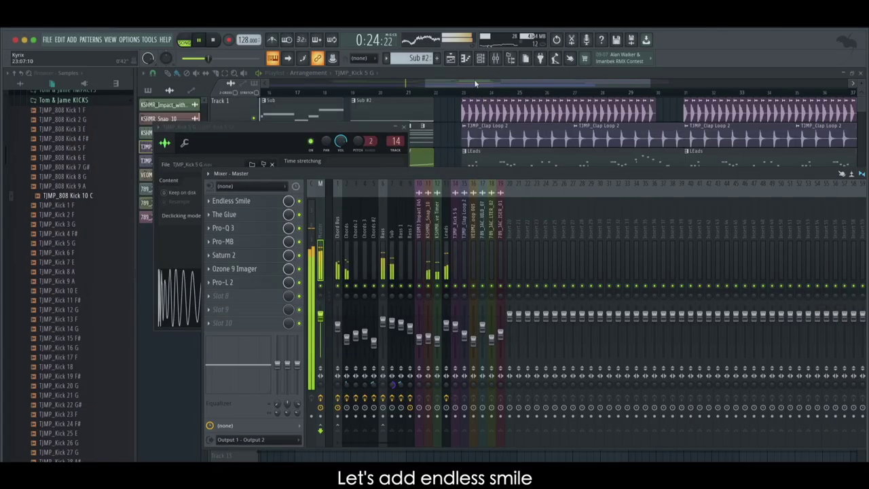
left_click(433, 87)
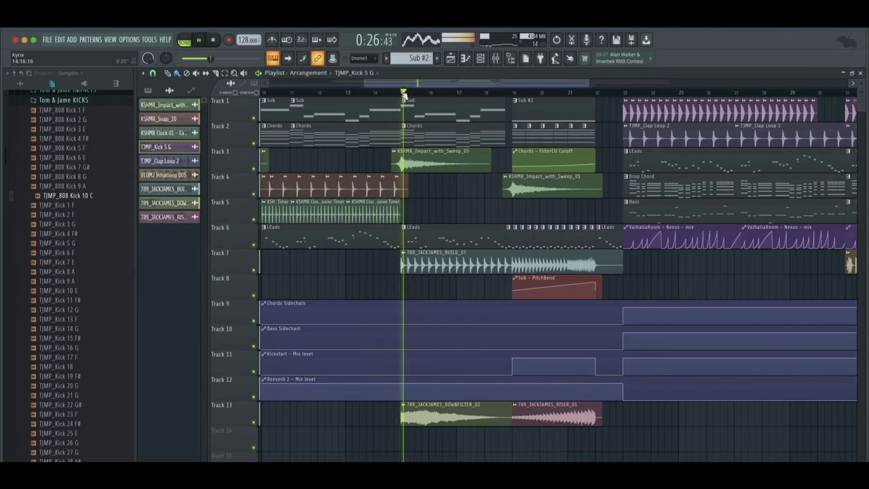
left_click_drag(401, 92, 596, 91)
left_click(495, 61)
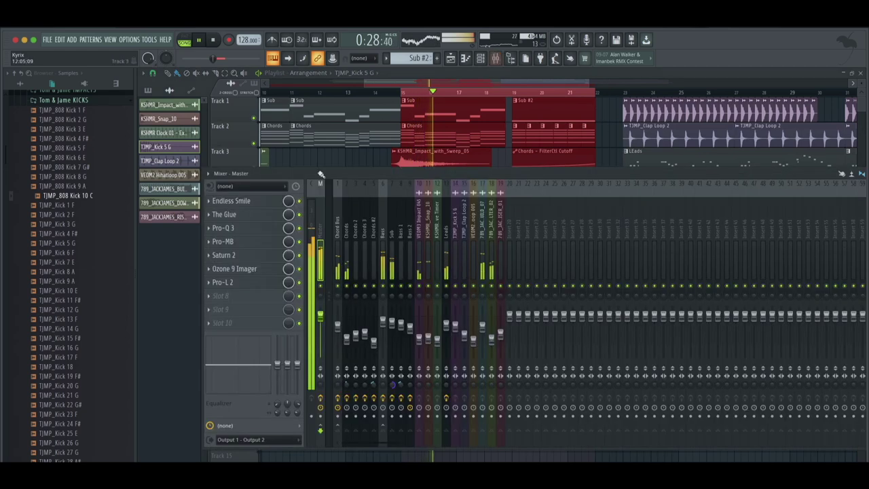
Step: Stop playback, set Endless Smile's Intensity on the Master track to 0% and create an automation clip for it
left_click(256, 199)
key("space")
left_click_drag(239, 149, 235, 264)
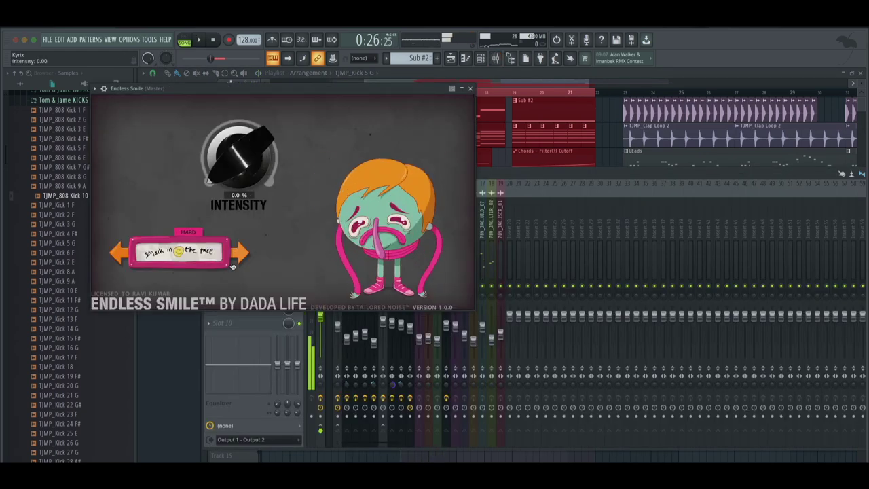
left_click(149, 39)
mouse_move(196, 161)
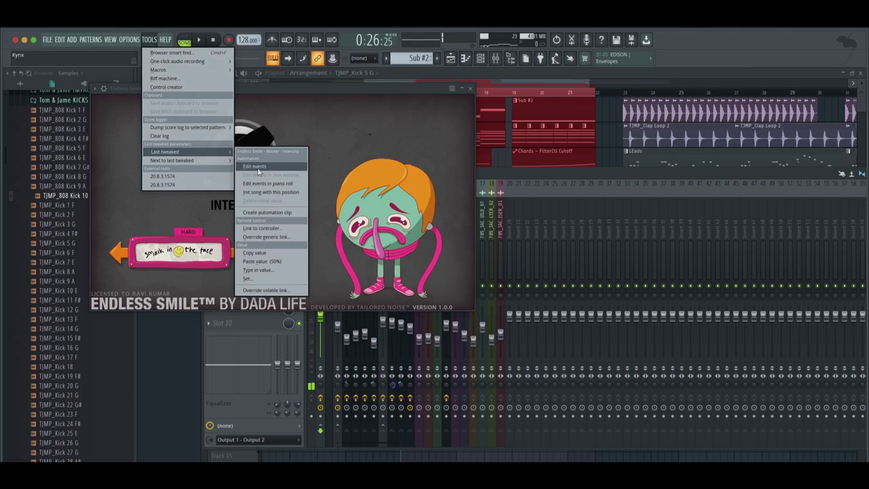
left_click(275, 213)
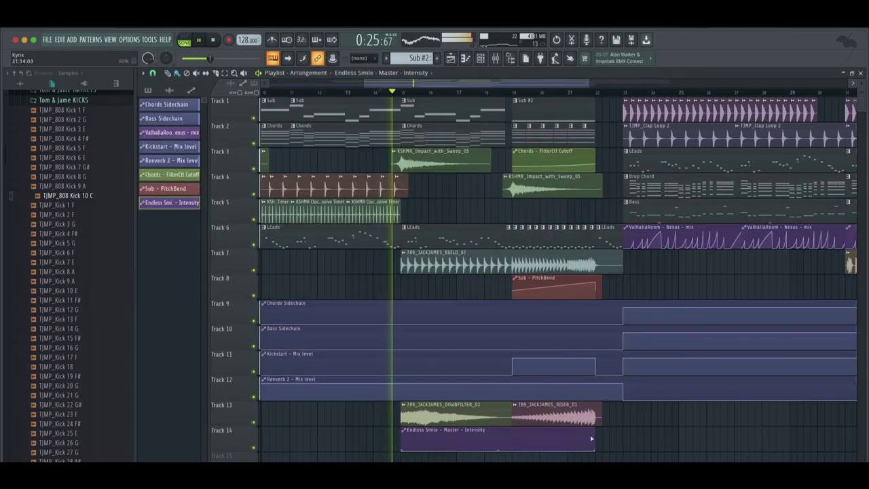
Step: Shape the Endless Smile Intensity clip on Track 14 into a curved ramp rising to bar 22 and extend it to just before bar 23
left_click_drag(595, 450, 597, 442)
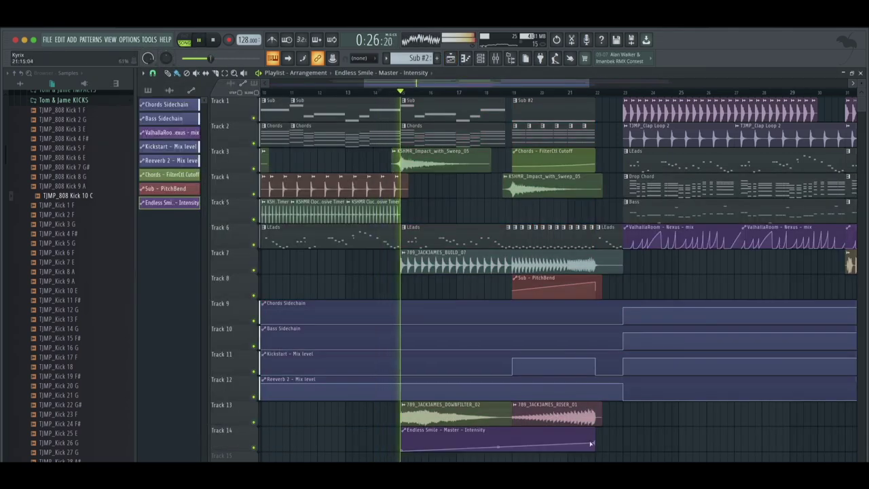
left_click_drag(499, 447, 499, 448)
left_click_drag(595, 427, 616, 427)
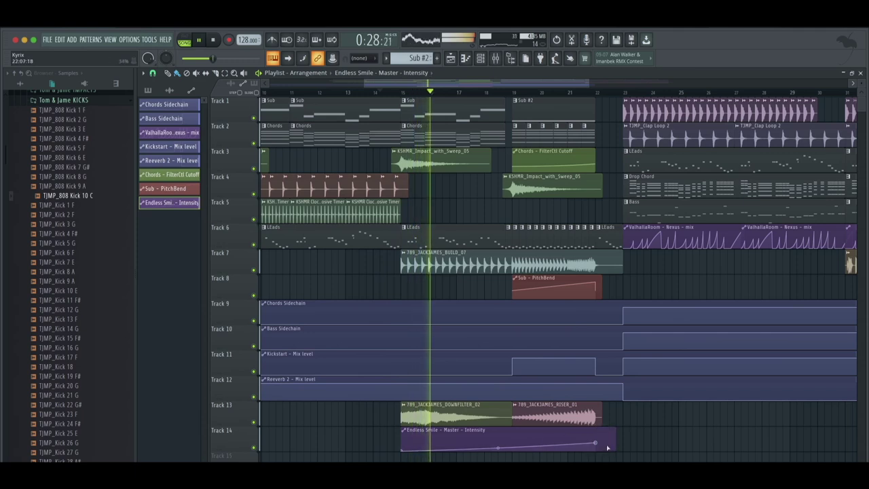
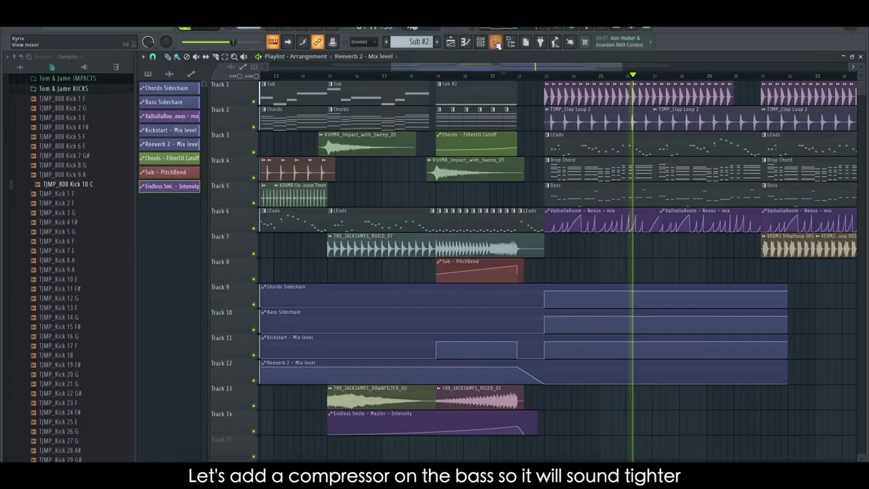
Step: Set the Bass mixer track to 88% (-2.7 dB) and load The Glue compressor in its third effect slot
key("F9")
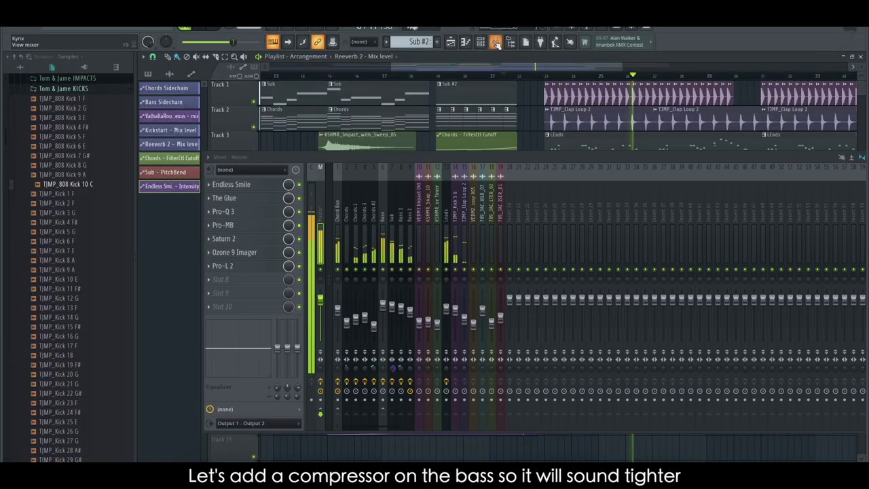
left_click(398, 297)
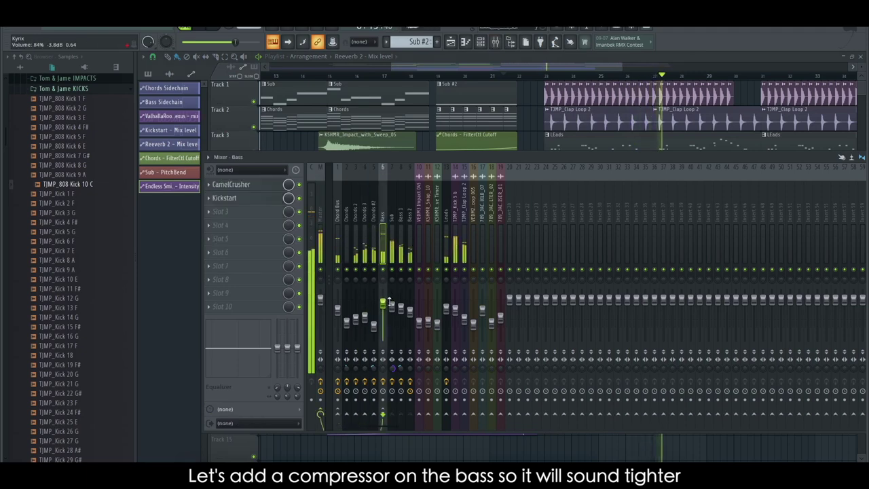
left_click(393, 239)
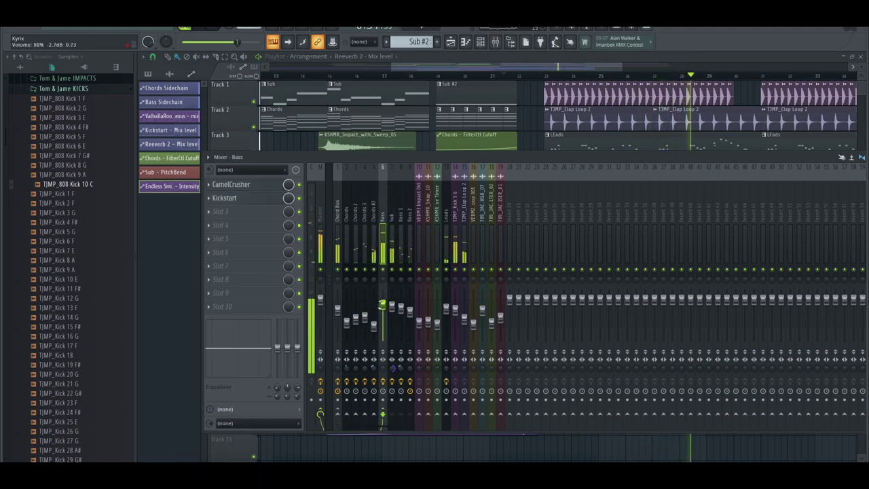
left_click(246, 215)
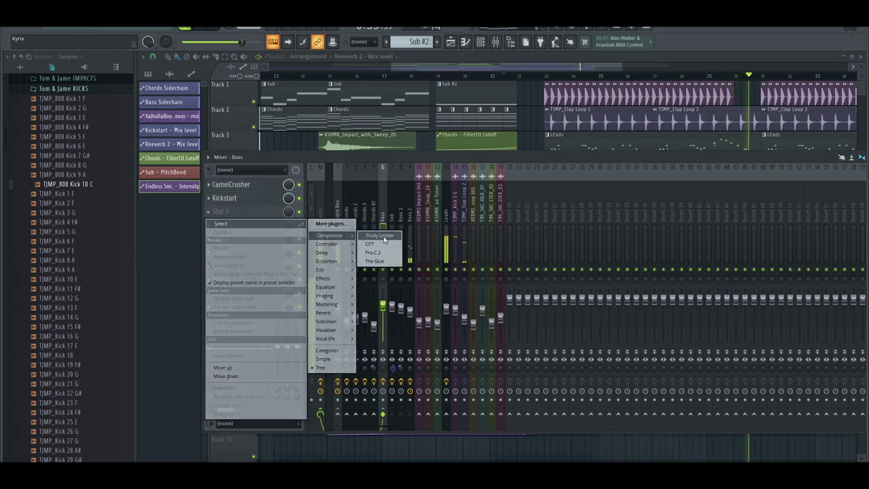
left_click(378, 262)
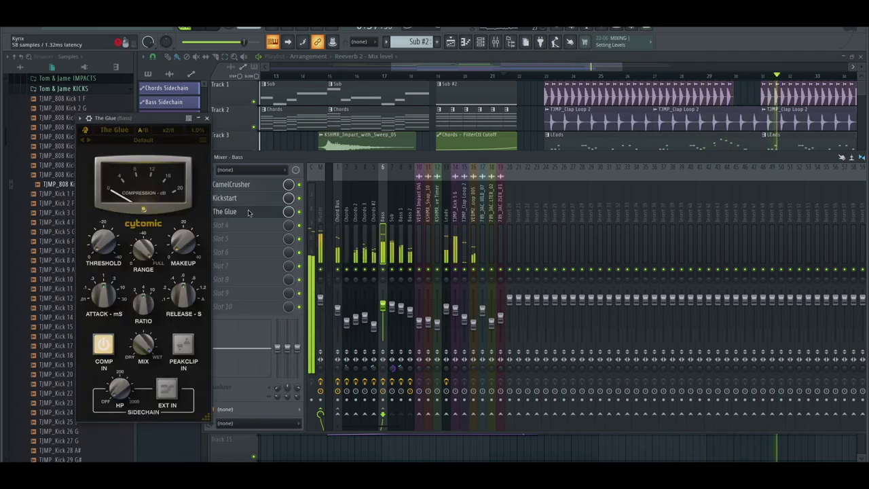
Step: Set The Glue's makeup gain on the Bass track to 5.4 dB and move the compressor to the first effect slot
left_click(205, 250)
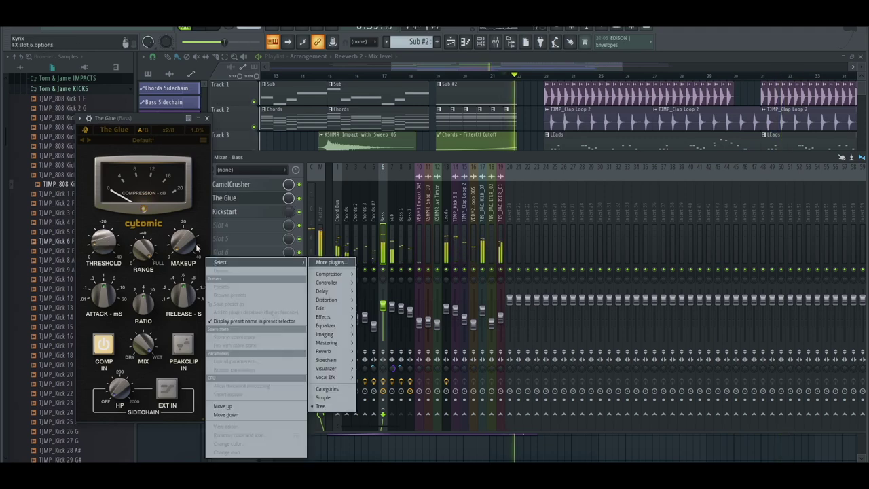
left_click_drag(187, 251, 187, 246)
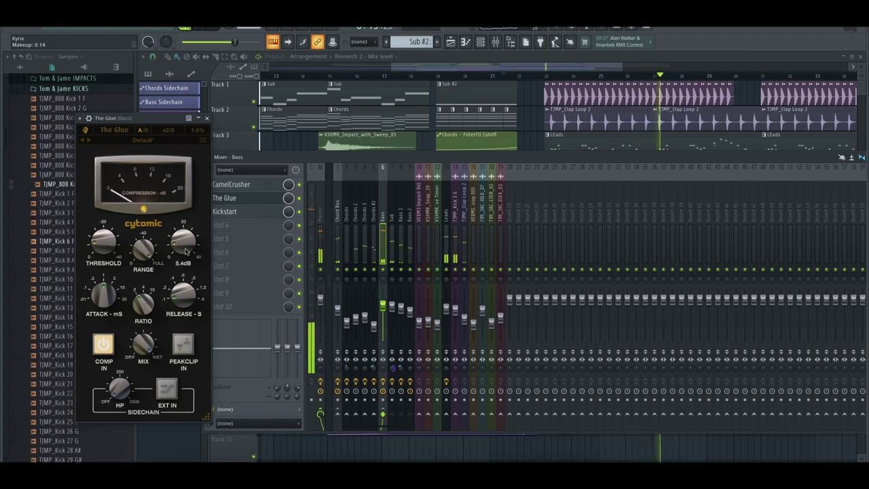
left_click(206, 119)
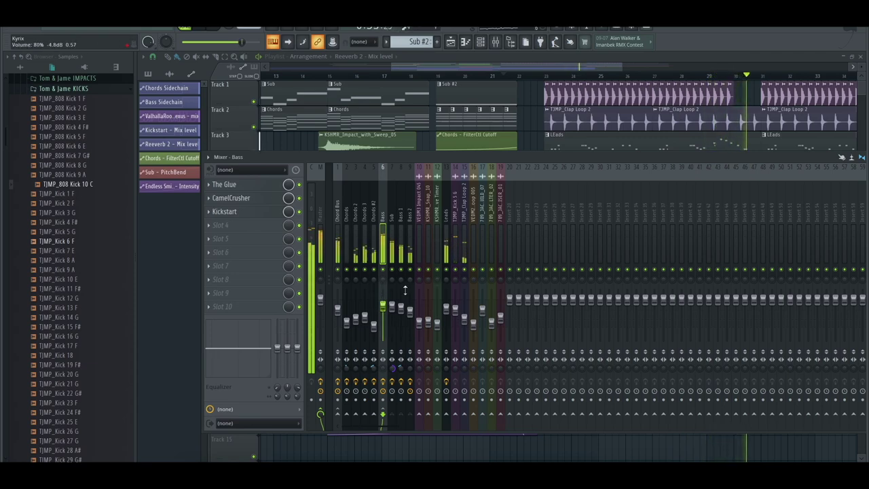
Step: Raise Leads to 83% (-4.0 dB) and slightly lower TJMP_Clap Loop 2, soloing the clap and hi-hat loops to check their levels
left_click_drag(446, 309, 446, 307)
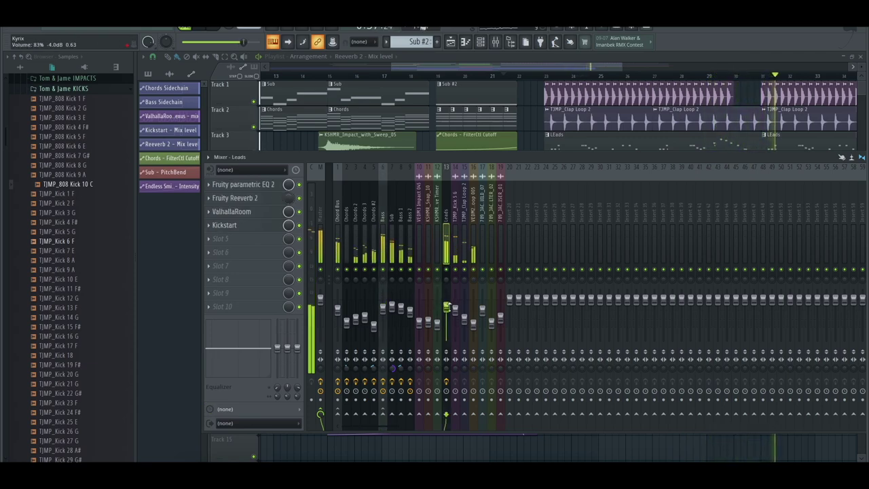
left_click(455, 245)
right_click(465, 269)
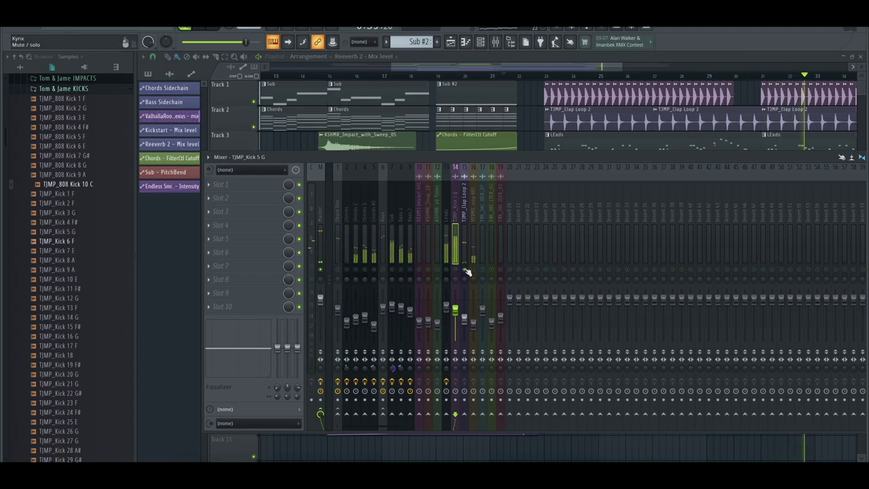
right_click(466, 269)
left_click_drag(464, 319, 464, 320)
right_click(474, 270)
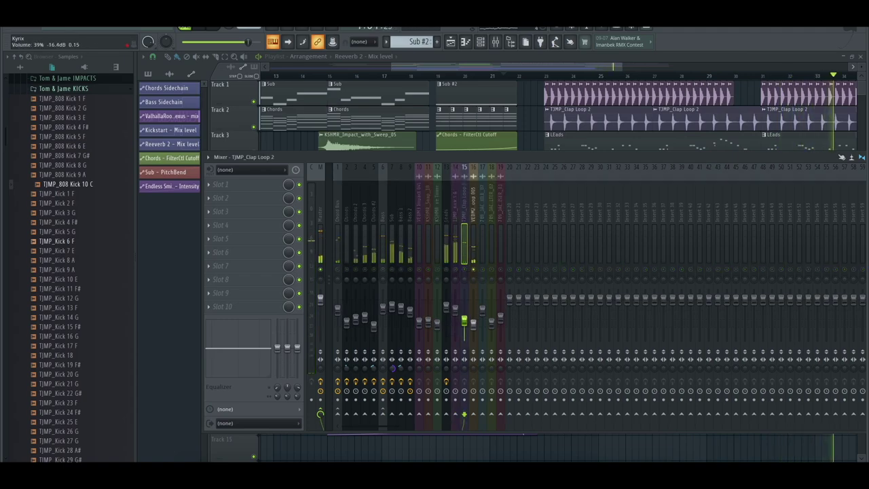
left_click(473, 324)
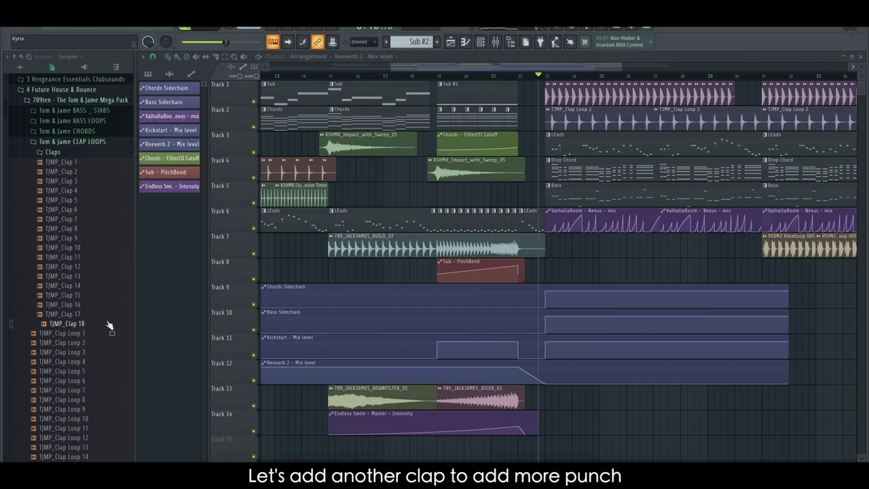
Step: Place TJMP_Clap 18 on beats 2 and 4 of Track 8 through the drop and route it to mixer track 20 at a reduced level
left_click_drag(109, 326, 625, 252)
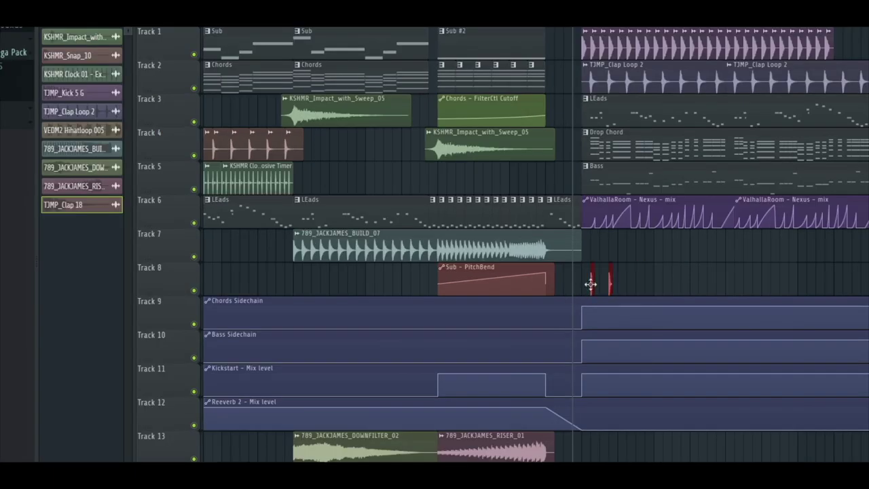
double_click(628, 284)
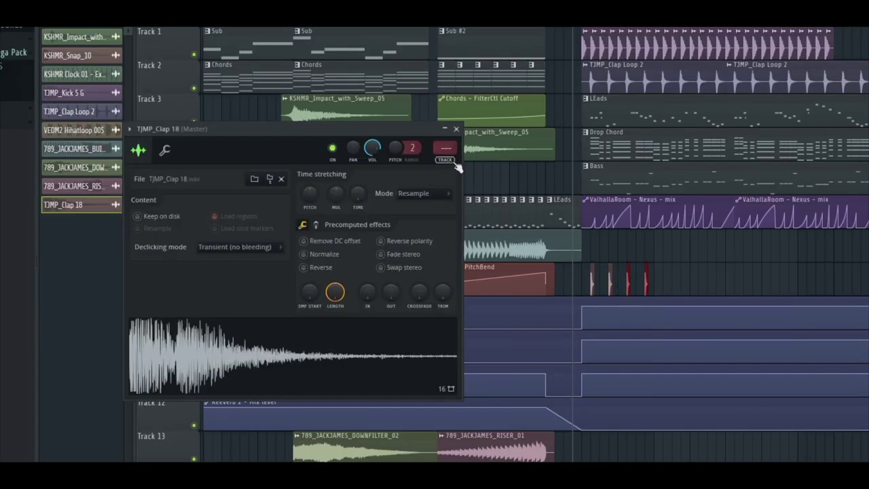
left_click(451, 161)
key("space")
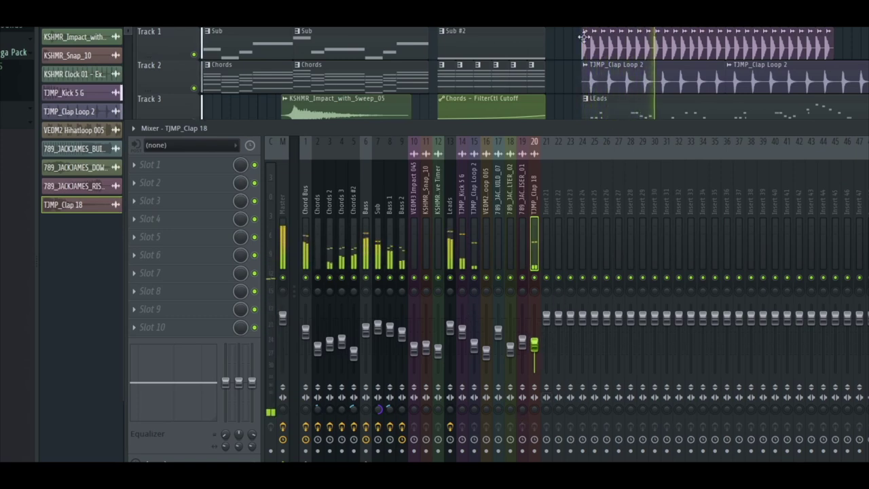
left_click(674, 84)
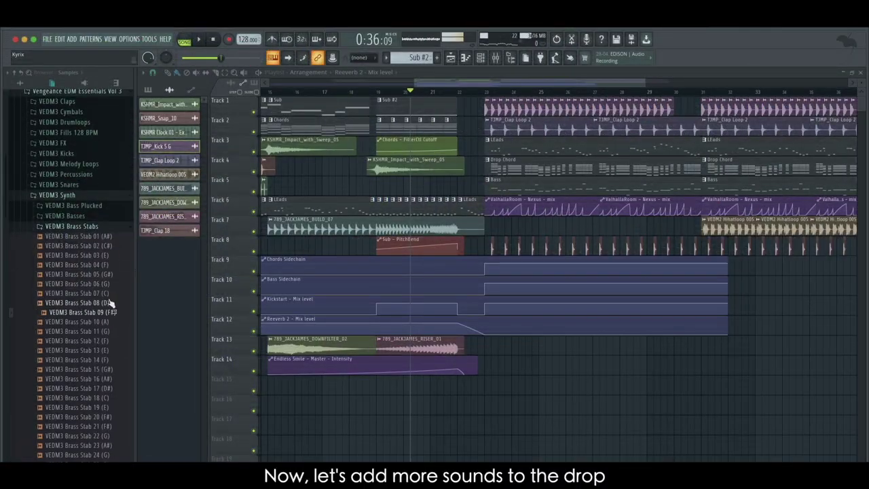
Step: Audition the VEDM3 brass stabs and place VEDM3 Brass Stab 18 (C) on Track 13 at bar 23
left_click(116, 293)
left_click(481, 93)
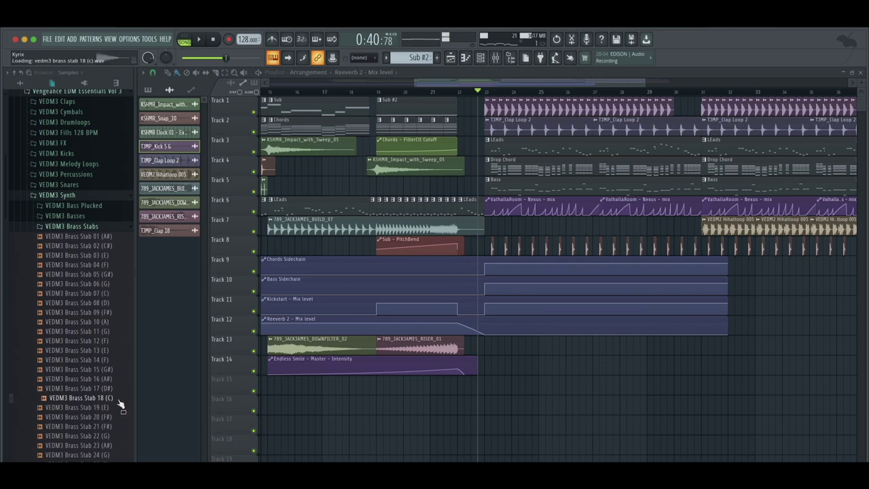
left_click_drag(511, 412, 494, 365)
left_click(492, 353)
scroll(401, 202, "down", 5)
scroll(394, 199, "up", 8)
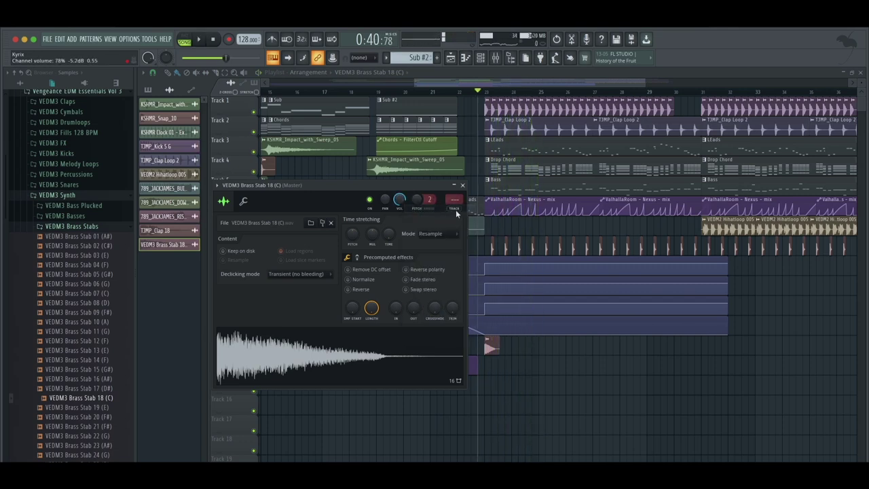
Step: Route the brass stab to mixer track 21, load Kickstart in its first effect slot and set its level to 48% (-13.3 dB)
key("F9")
left_click_drag(532, 332, 522, 317)
left_click(284, 215)
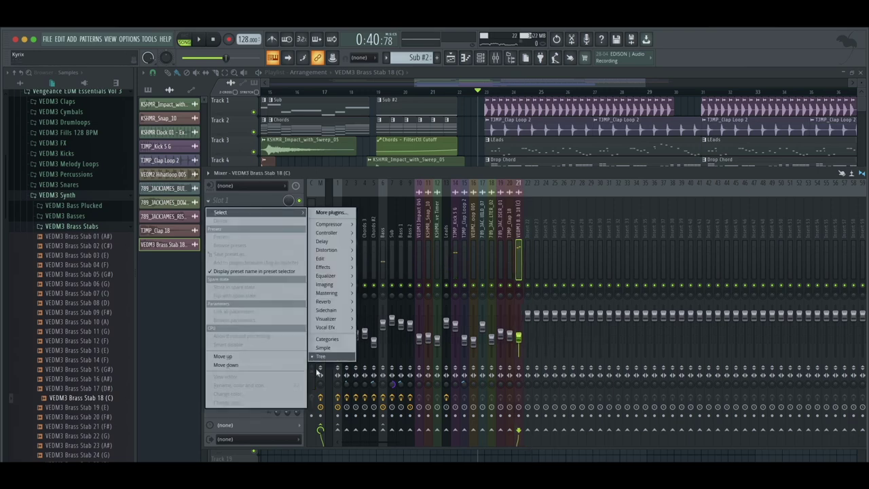
left_click(371, 312)
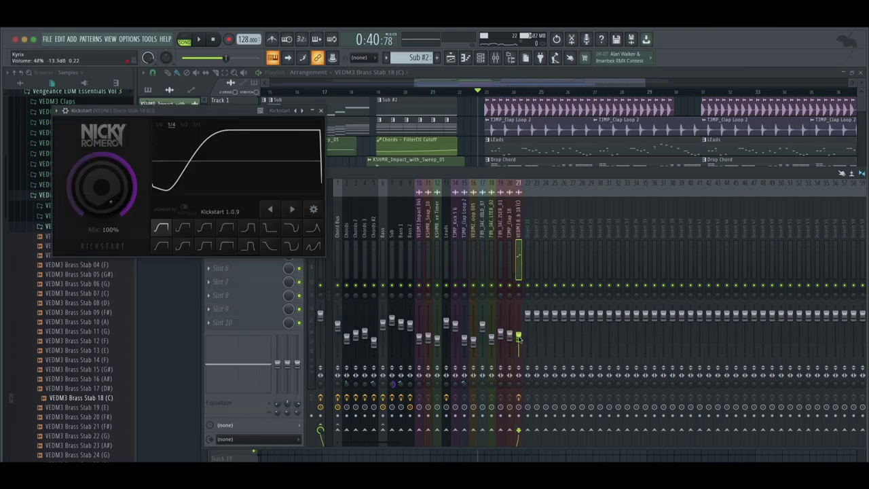
left_click(607, 84)
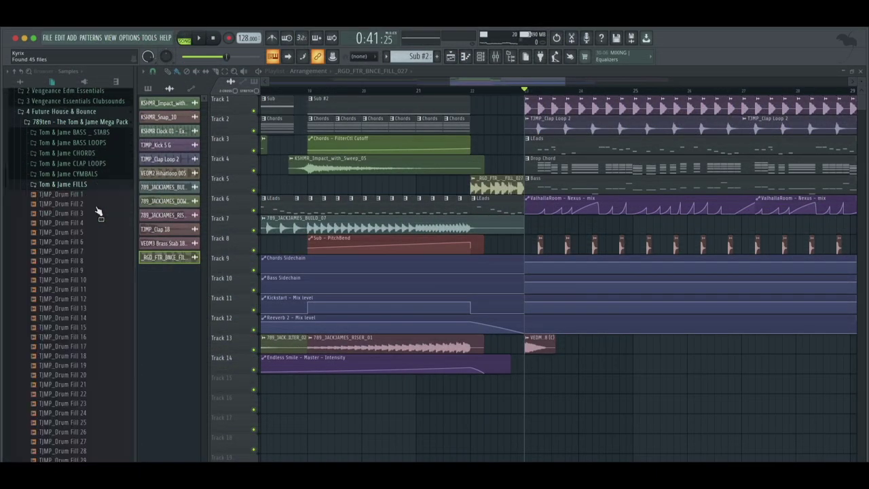
Step: Audition the Tom & Jame drum fills and replace the fill sample in bar 22 of Track 5 with TJMP_Drum Fill 15
left_click(112, 237)
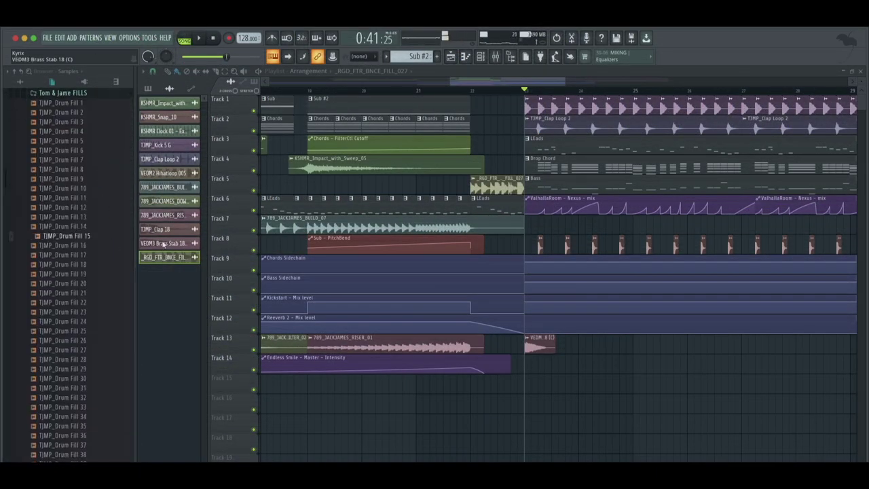
double_click(499, 197)
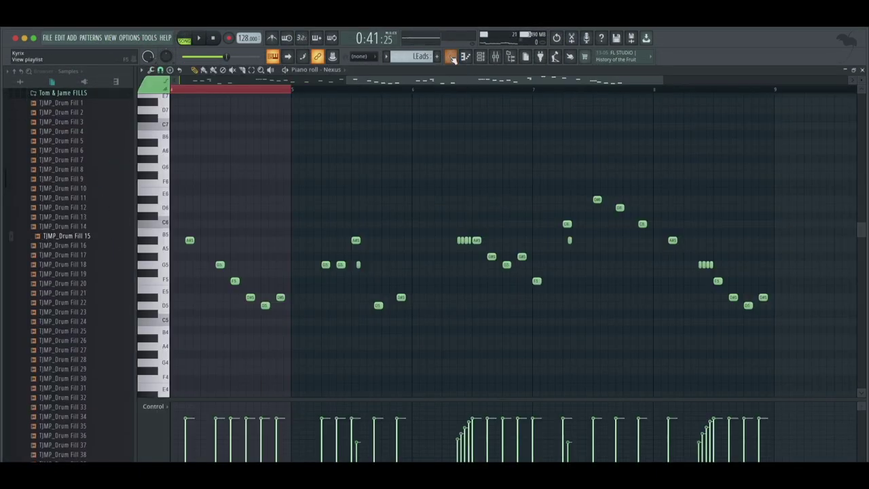
left_click(453, 59)
double_click(499, 184)
left_click_drag(129, 257, 170, 256)
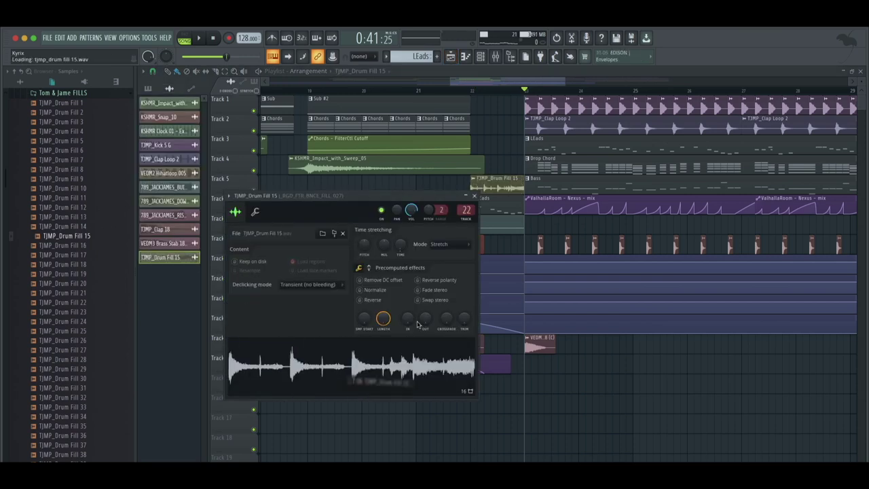
Step: Normalize TJMP_Drum Fill 15 and adjust the level of its mixer track 22 while playing from bar 21
left_click(418, 91)
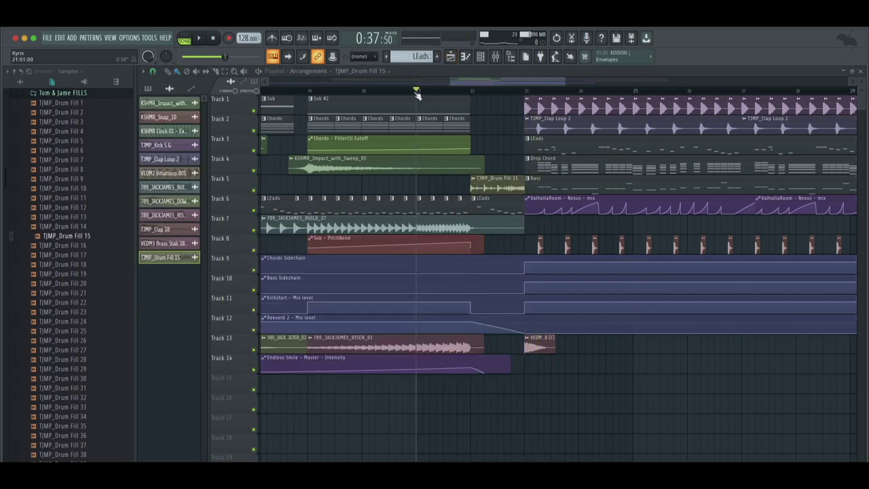
key("space")
double_click(499, 184)
key("space")
key("space")
left_click(378, 290)
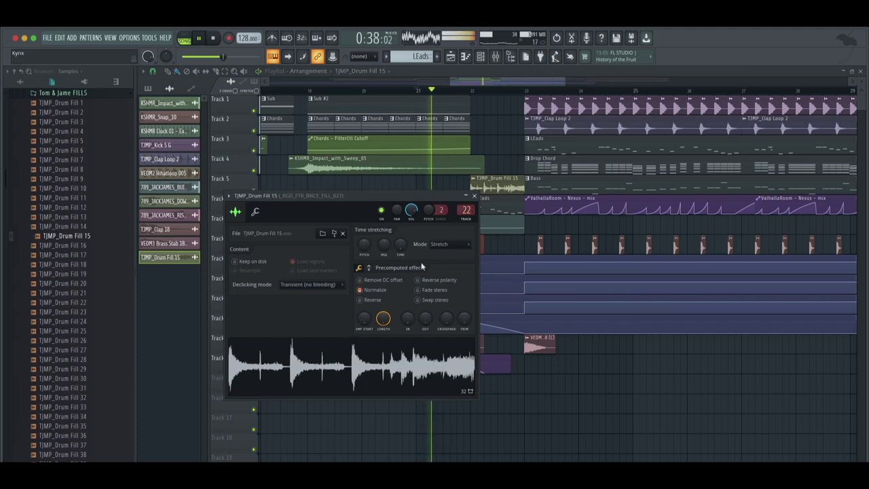
left_click(499, 56)
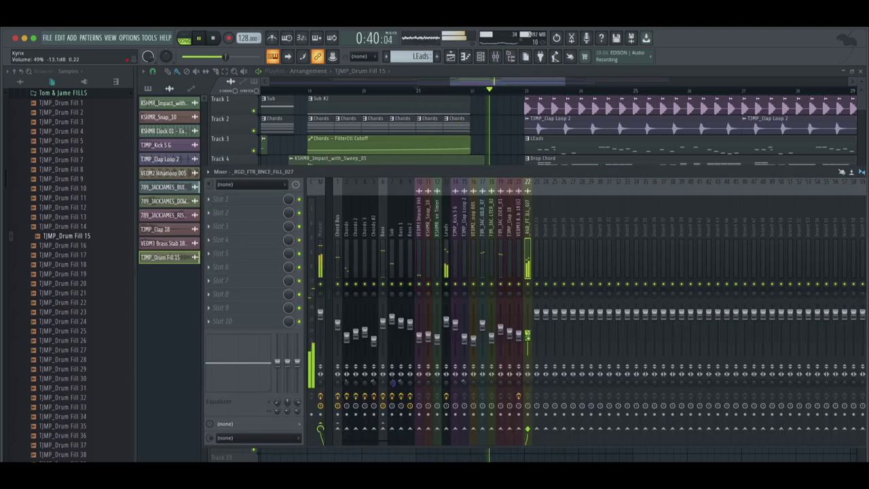
key("space")
key("F9")
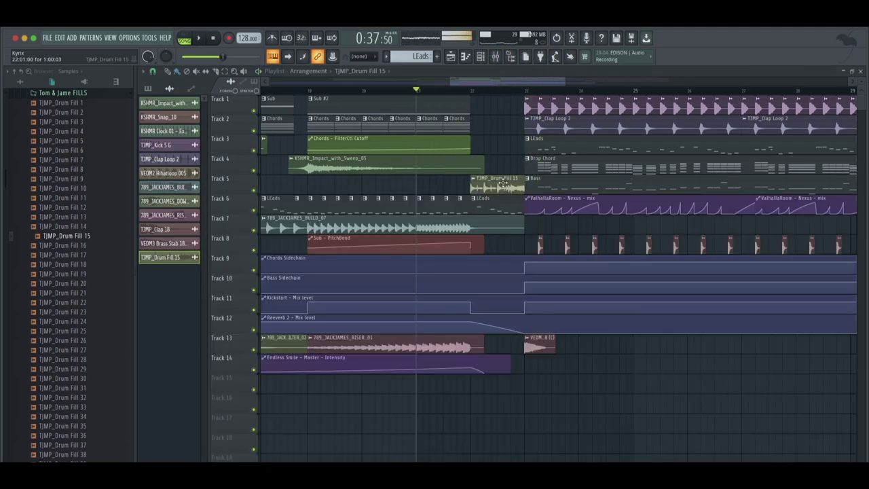
Step: Adjust the time stretching of TJMP_Drum Fill 15 and raise its mixer track level while playing the end of the buildup
double_click(501, 182)
key("space")
key("space")
right_click(398, 246)
right_click(401, 243)
left_click(412, 259)
key("Return")
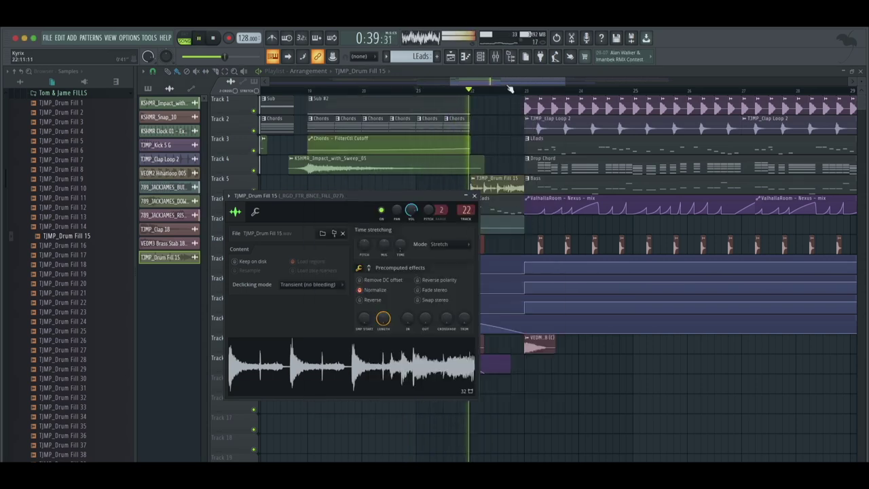
left_click(494, 58)
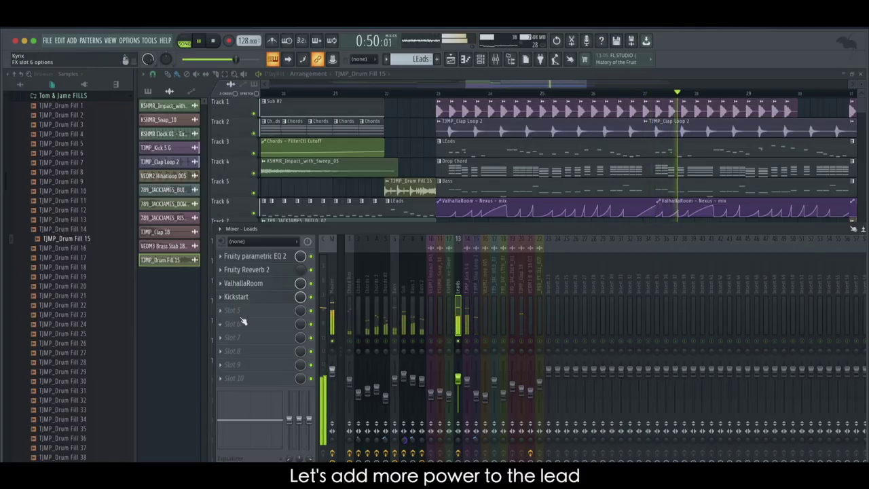
Step: Insert the CamelCrusher distortion on the Leads mixer track and move it into the second effect slot
left_click(223, 280)
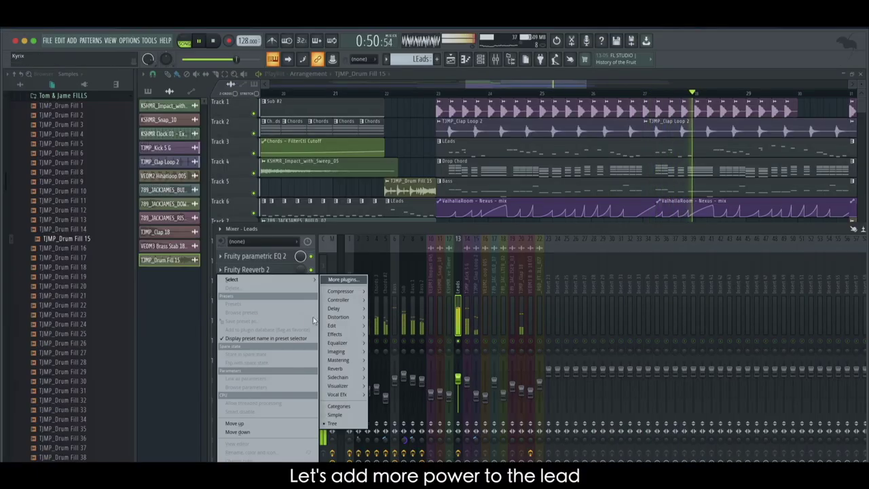
mouse_move(354, 321)
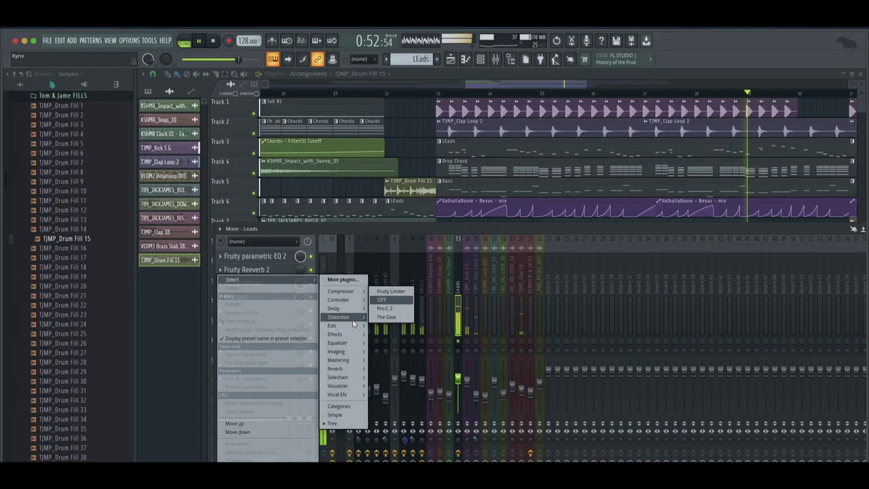
left_click(391, 318)
key("space")
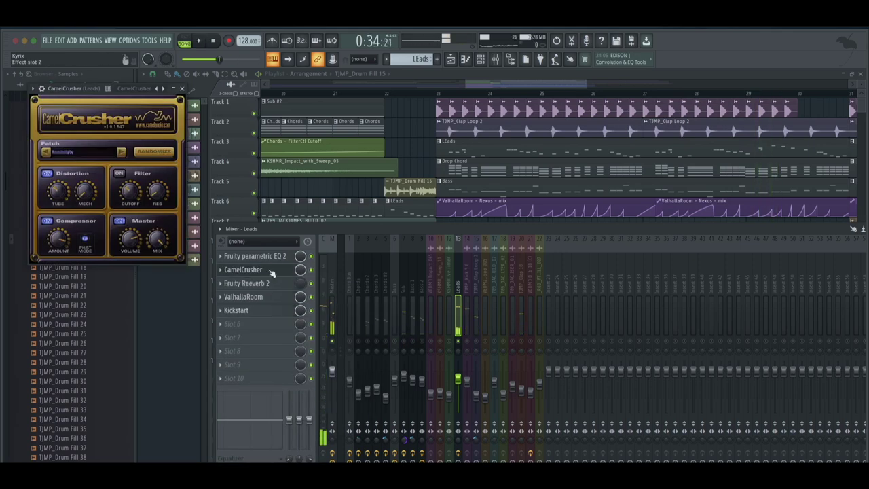
Step: Select CamelCrusher's British Clean patch, keep it after Fruity parametric EQ 2 and lower Leads to 66% (-8.4 dB)
double_click(271, 259)
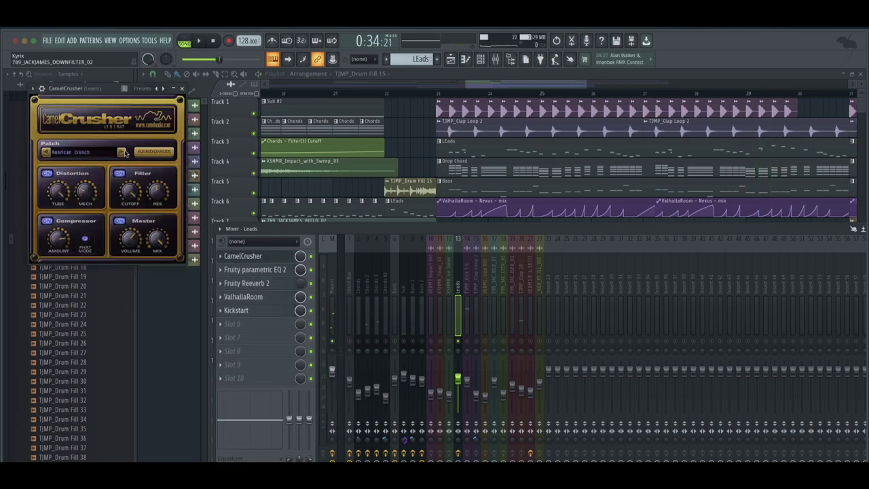
key("space")
left_click_drag(286, 272, 275, 257)
key("space")
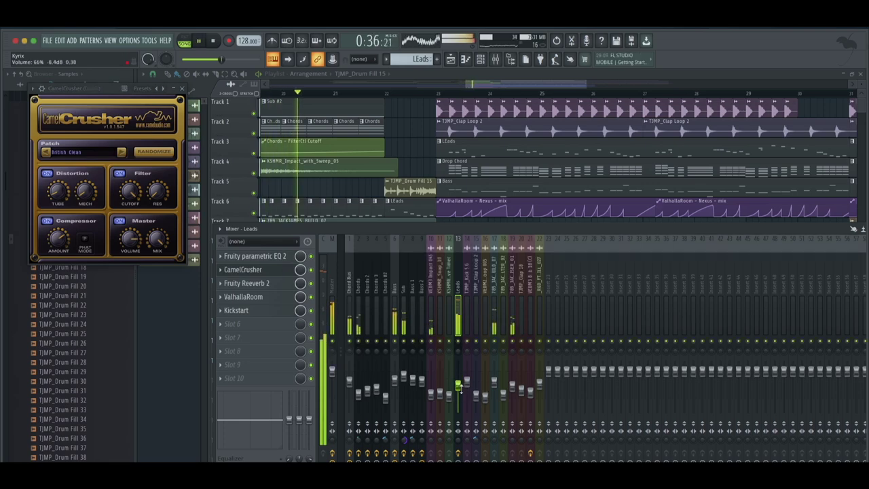
Step: Check Fruity Reeverb 2 on Leads, fine-tune the Leads level during playback and close the effect windows and mixer
left_click(284, 284)
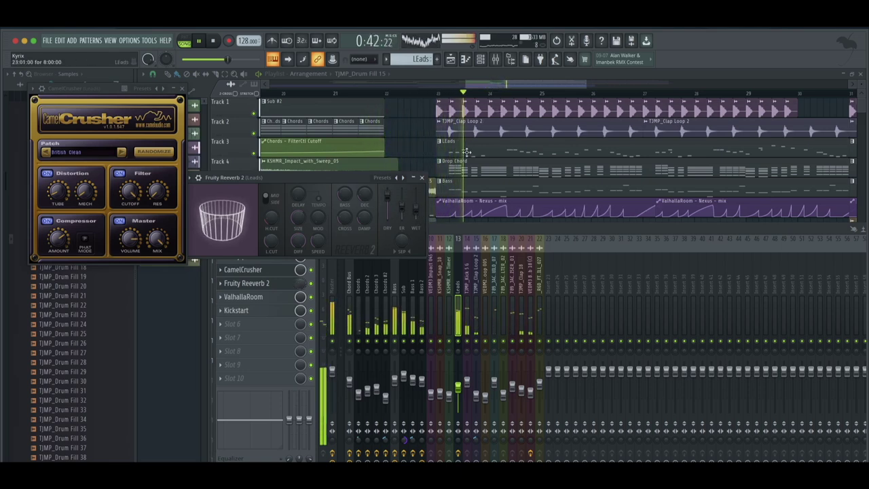
left_click_drag(458, 388, 458, 385)
left_click(422, 178)
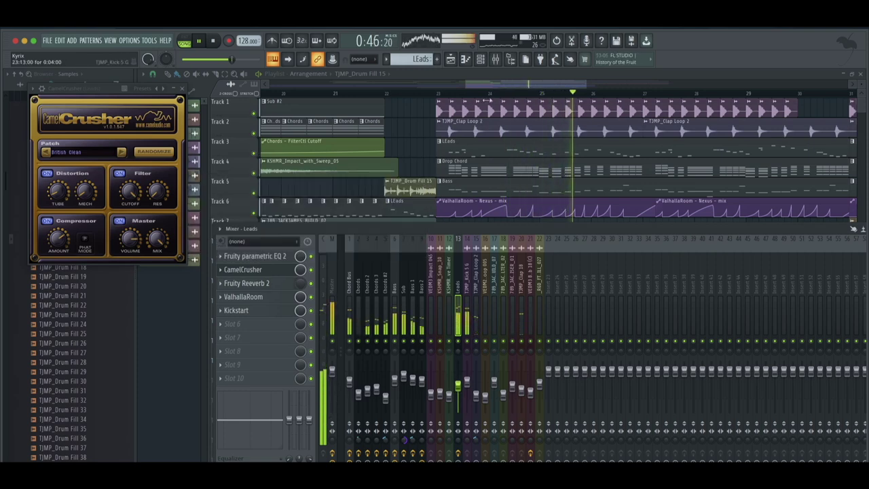
left_click(182, 88)
key("F9")
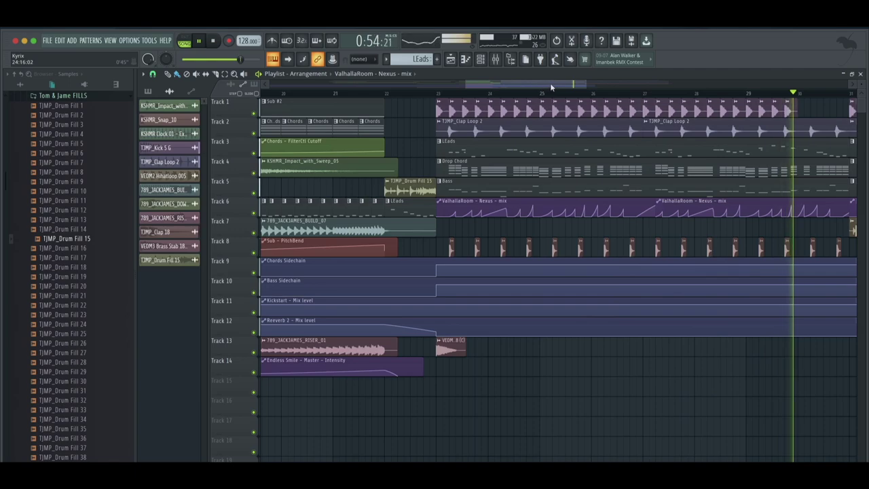
Step: Audition the Tom & Jame short sweeps and place TJMP_Short Sweep 7 on Track 7 at the start of bar 24
left_click_drag(550, 84, 580, 83)
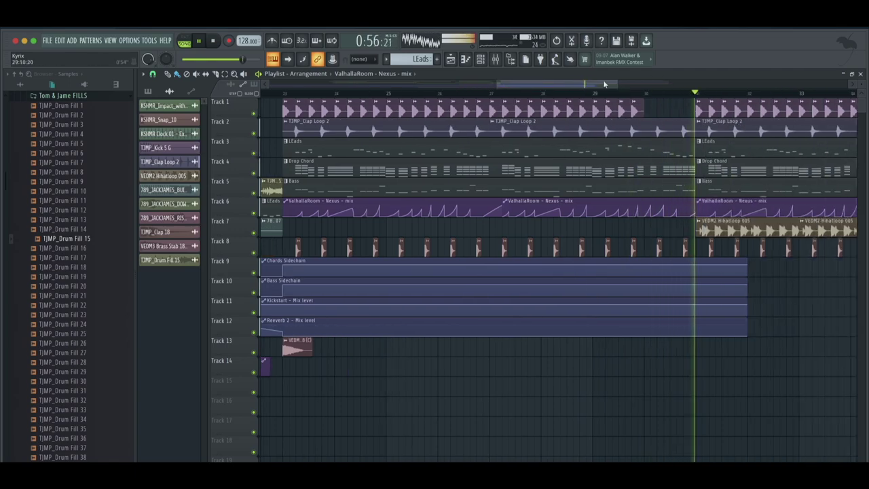
left_click(105, 345)
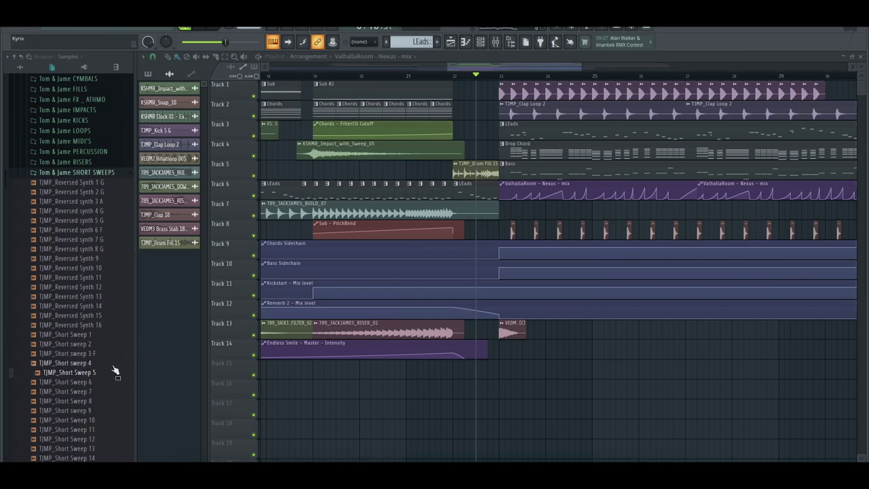
left_click_drag(107, 396, 556, 212)
key("space")
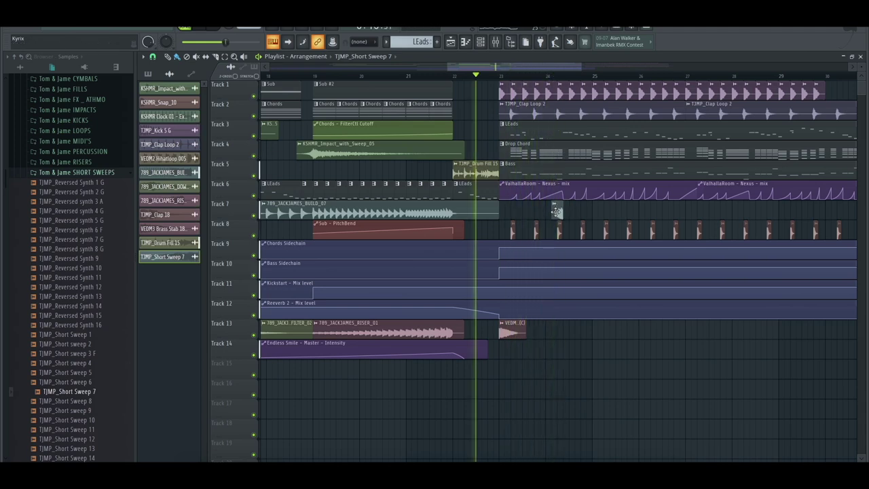
Step: Route TJMP_Short Sweep 7 to mixer track 23, lower its level and cut its low frequencies with the track equalizer
double_click(555, 212)
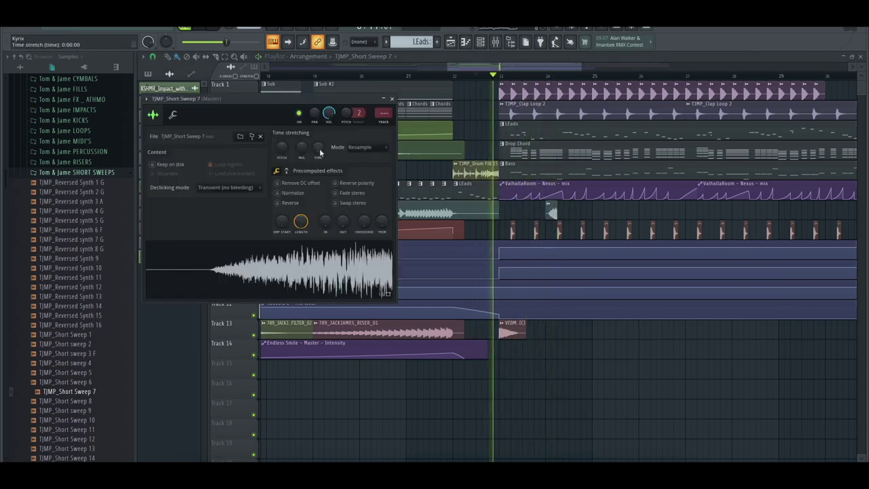
left_click(387, 121)
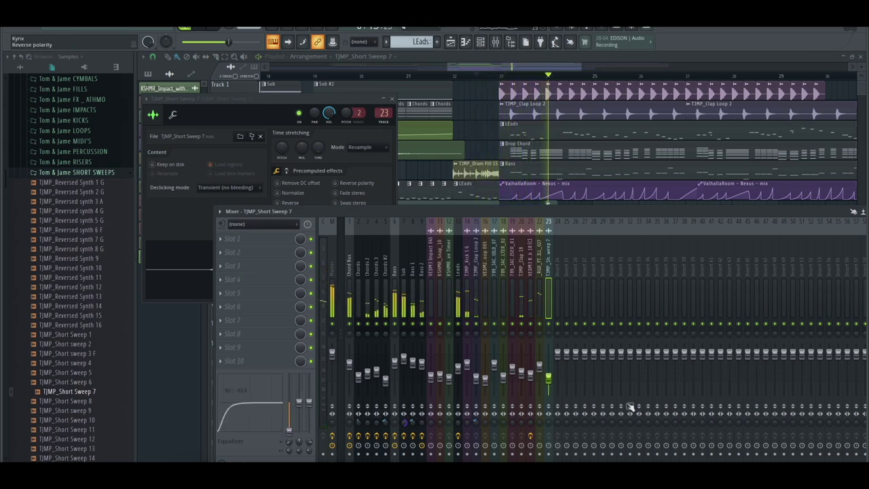
left_click_drag(569, 67, 568, 67)
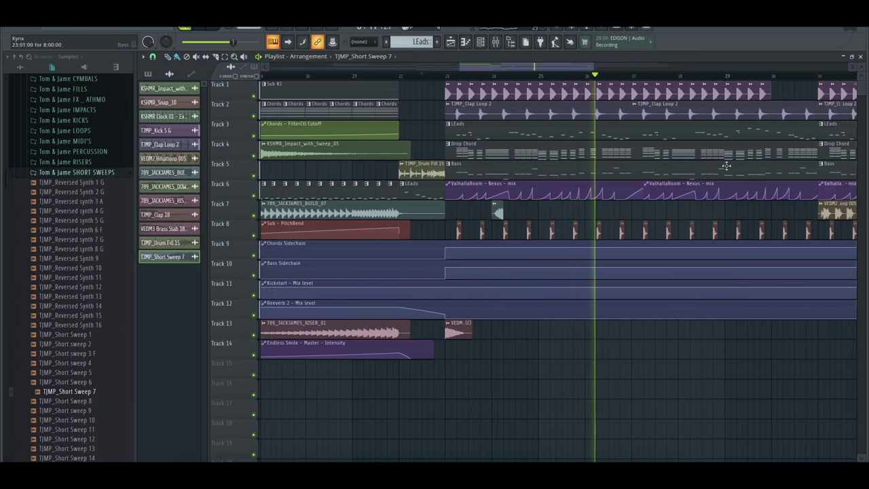
key("space")
Step: Place TJMP_Drum Fill 4 on Track 7 in bar 26, trim it to its final hit before bar 27 and open its sample settings
left_click(71, 282)
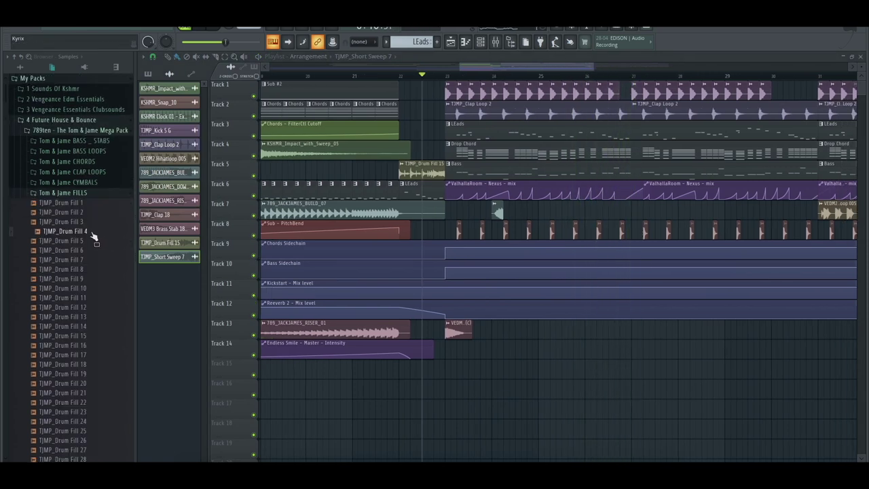
left_click_drag(93, 236, 610, 209)
key("space")
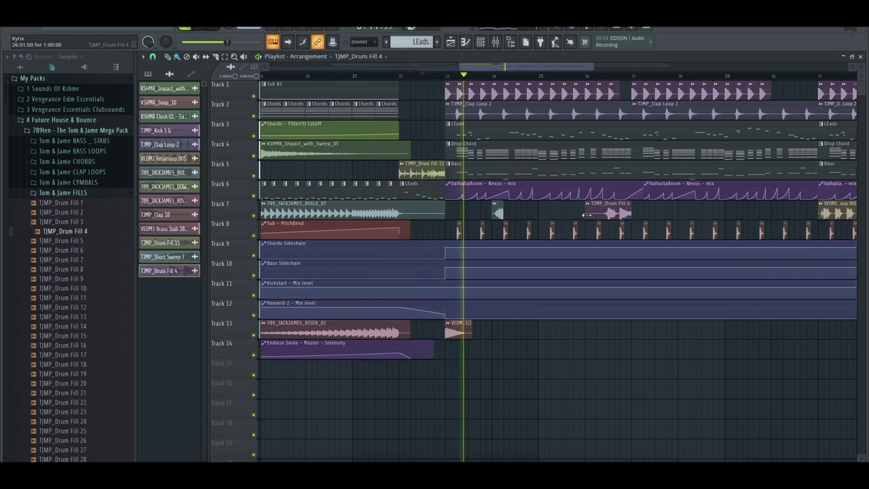
left_click_drag(586, 213, 622, 217)
double_click(623, 217)
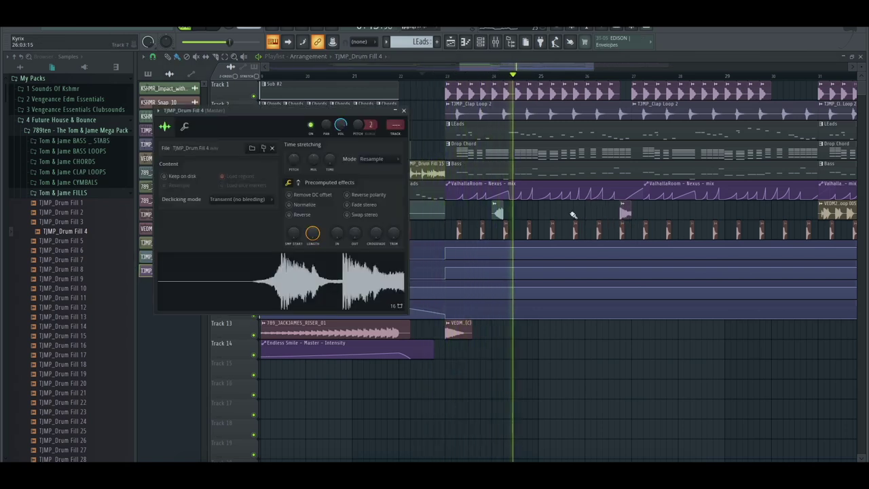
Step: Autodetect the tempo of TJMP_Drum Fill 4 as 127.999 BPM, set its mode to Stretch and route it to mixer track 24
left_click(332, 155)
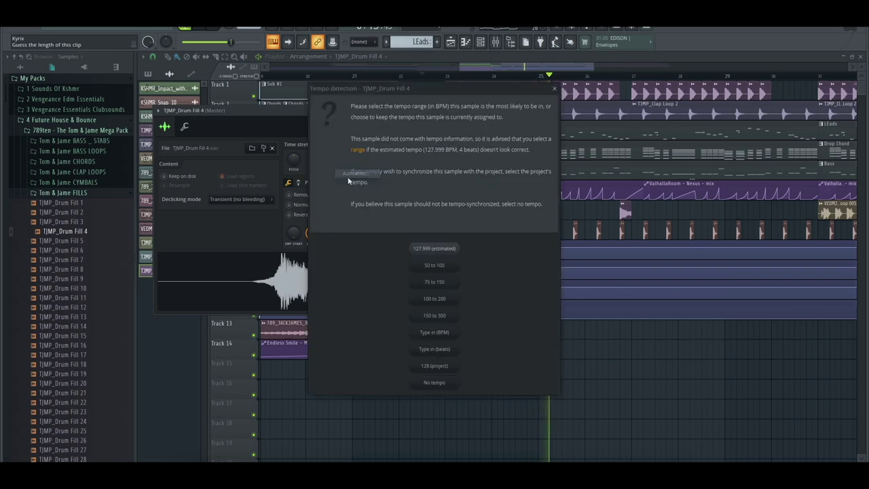
left_click(434, 248)
left_click(383, 159)
left_click(387, 184)
key("ctrl+l")
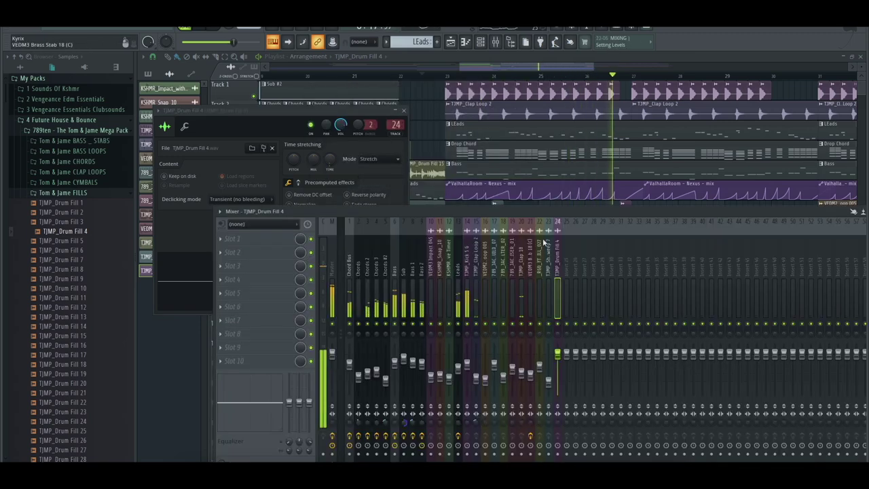
left_click(614, 76)
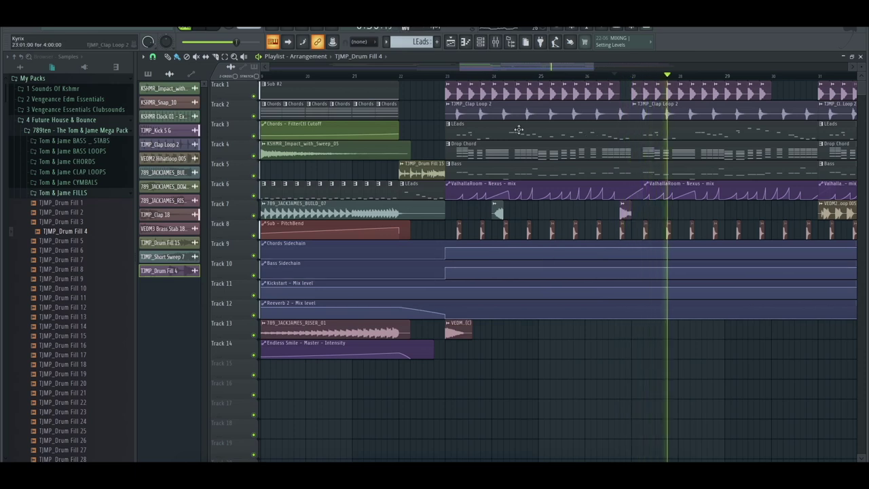
Step: Audition the Short FX samples in Ultrasonic Future Bounce Essentials Vol.1 and place Short FX 10 on Track 13 at bar 27
left_click(78, 193)
left_click(97, 130)
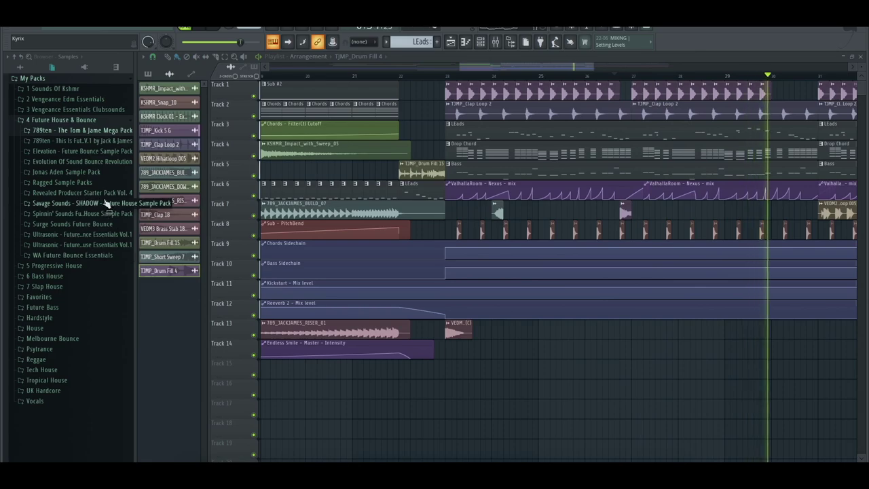
left_click(102, 234)
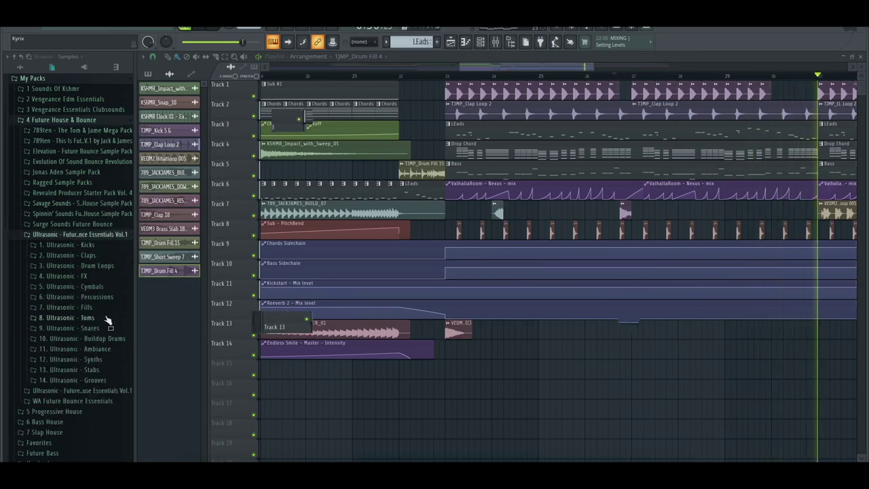
left_click(116, 276)
left_click(121, 317)
key("space")
left_click(118, 329)
key("space")
key("space")
left_click(98, 384)
left_click_drag(108, 328, 642, 330)
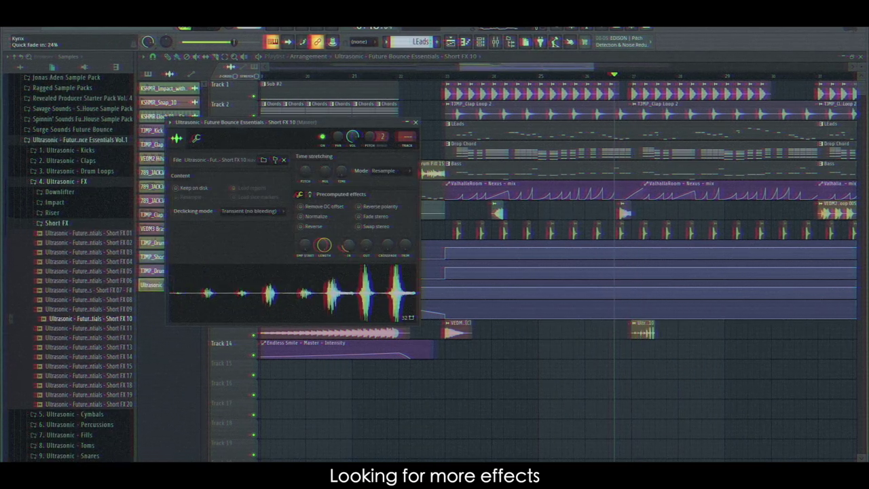
Step: Trim the start of the Short FX 10 clip on Track 13 and open its sample settings
key("space")
left_click(652, 336)
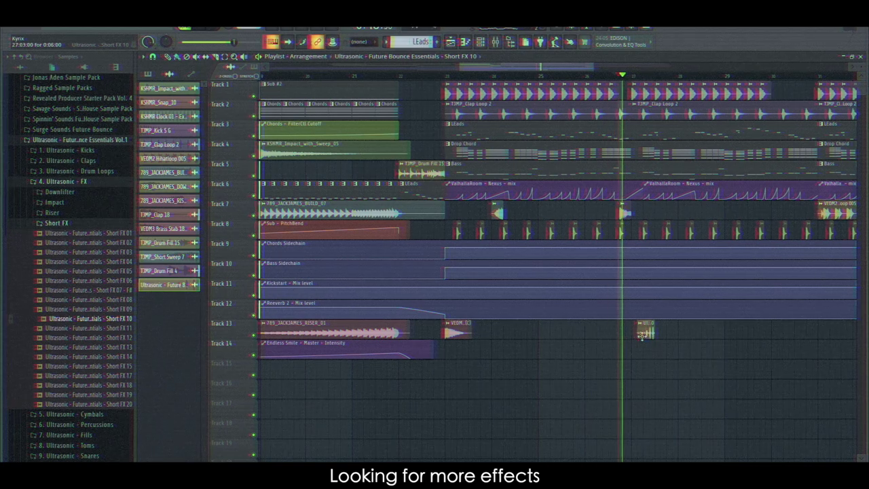
double_click(644, 333)
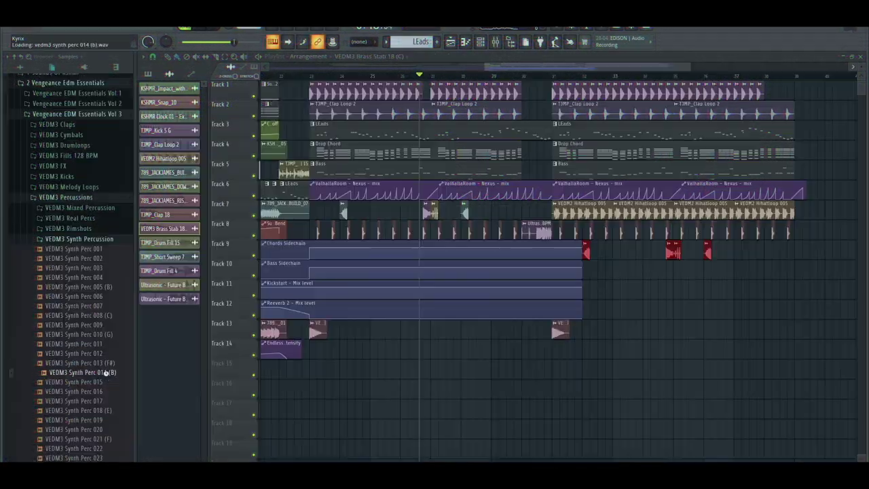
Step: Place VEDM3 Synth Perc 014 (B) on Track 13 in bar 28 and route it to mixer track 27
left_click(113, 373)
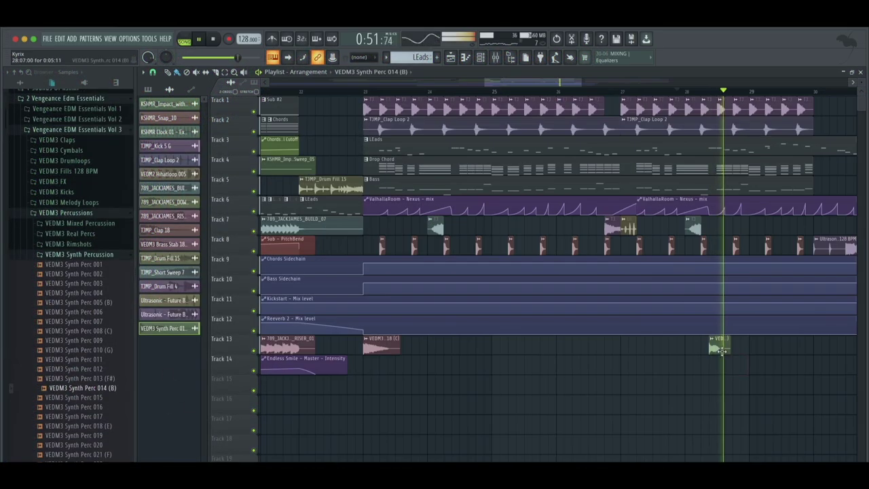
double_click(717, 346)
double_click(430, 179)
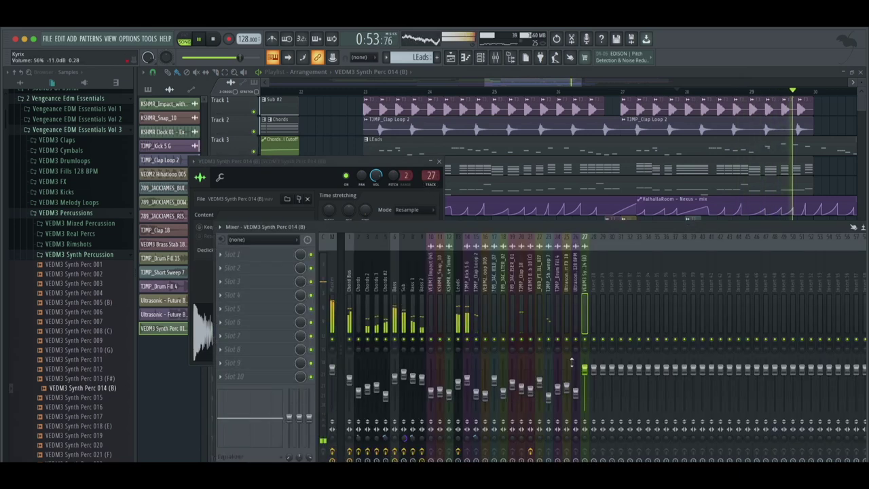
left_click(681, 94)
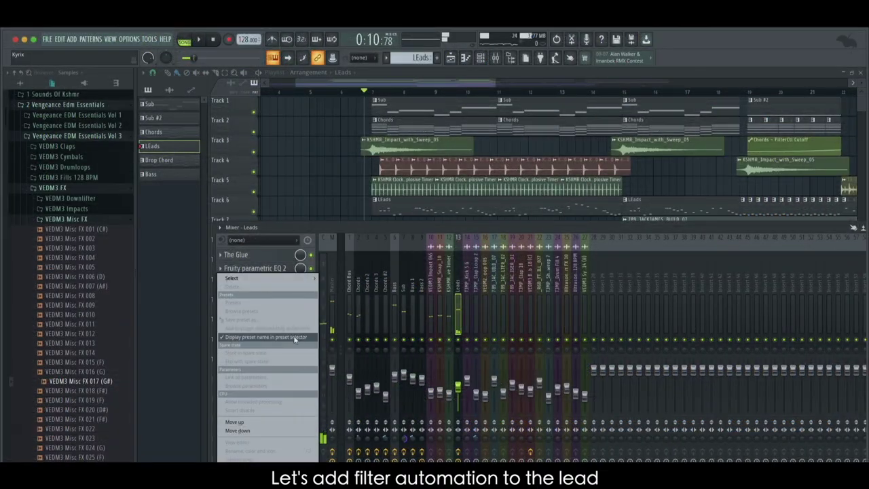
Step: Add Fruity Filter to the Leads mixer track and create an automation clip for its cutoff frequency
mouse_move(285, 280)
mouse_move(350, 345)
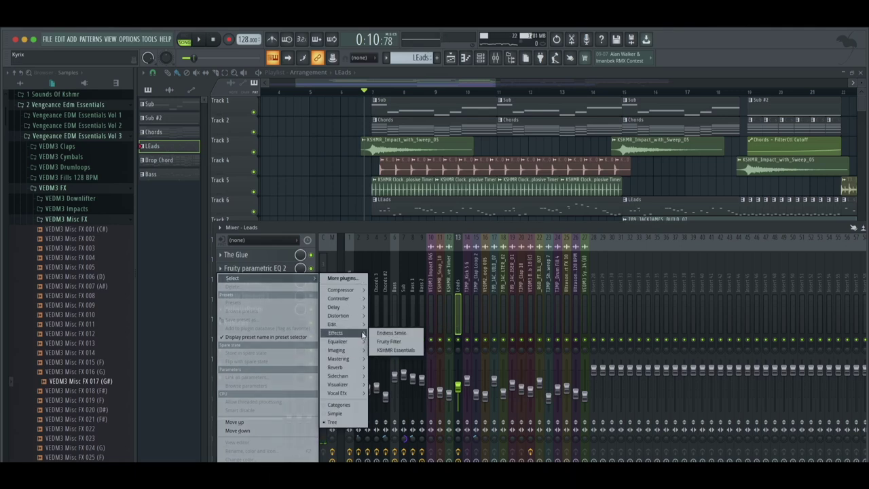
left_click(390, 341)
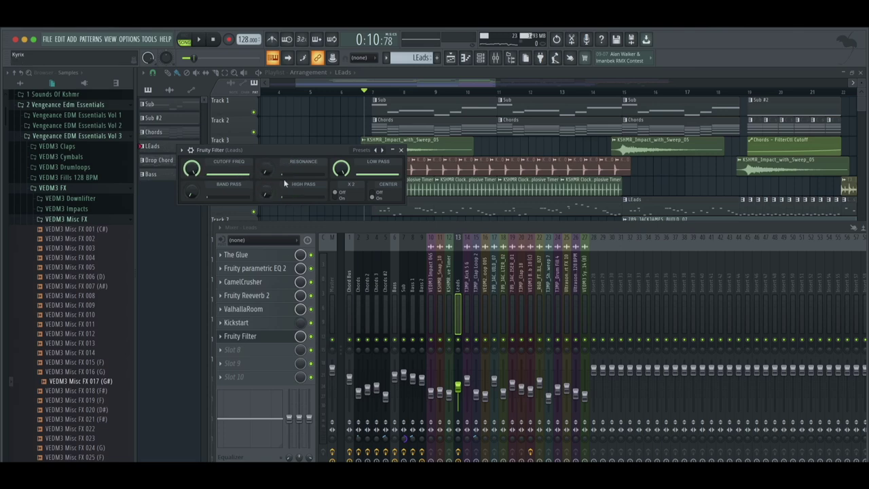
right_click(203, 175)
left_click(224, 240)
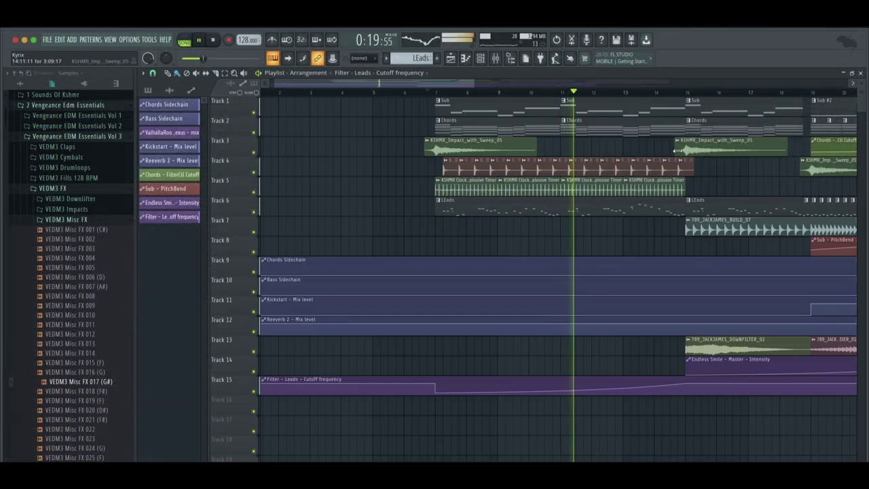
left_click_drag(466, 83, 545, 81)
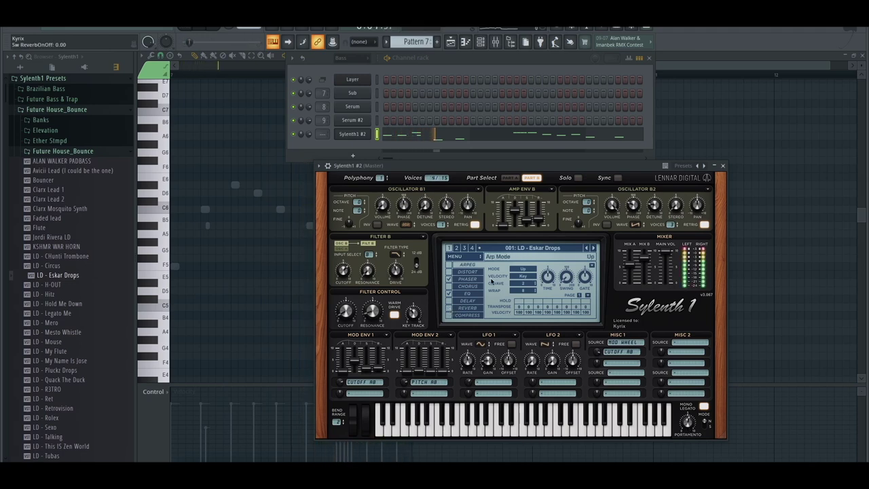
Step: Enable reverb at about 67% dry/wet on the LD - Eskar Drops sound in Sylenth1 #2 and route the channel to mixer track 29
left_click(467, 309)
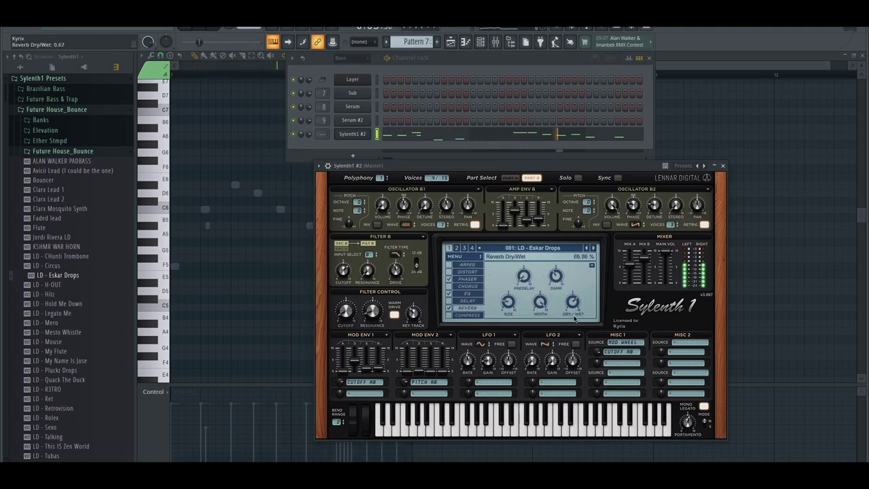
left_click(722, 165)
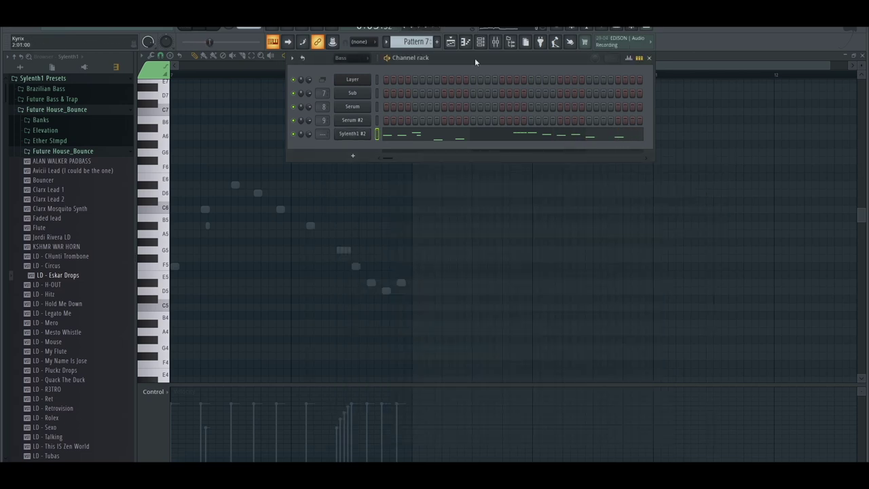
left_click(508, 43)
left_click(609, 262)
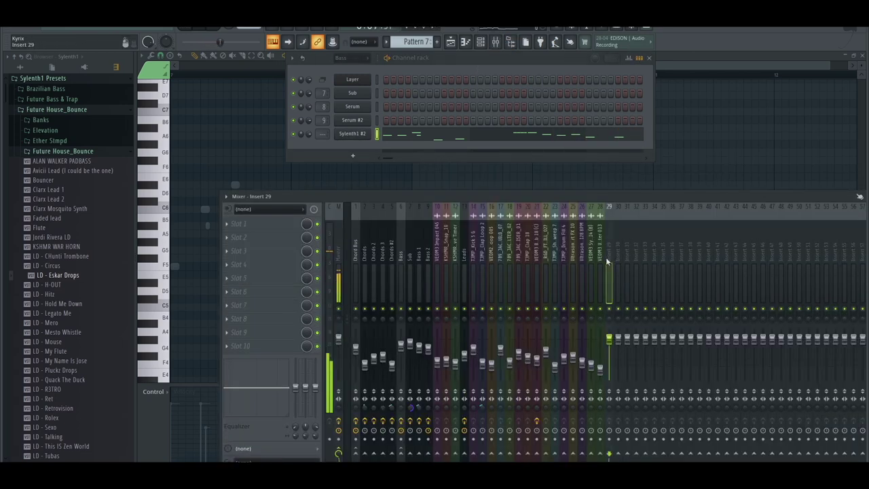
key("ctrl+l")
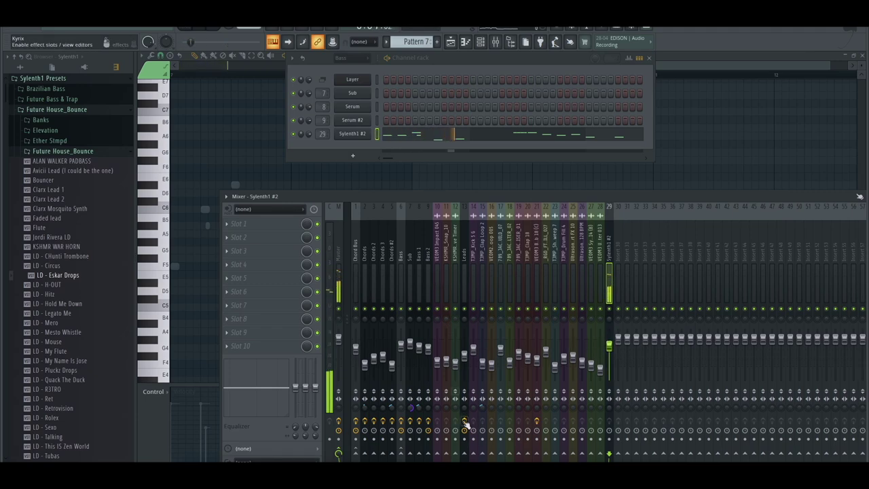
Step: Route the Sylenth1 #2 mixer track only to Leads and lower its level to about -6.4 dB
right_click(465, 454)
left_click(496, 432)
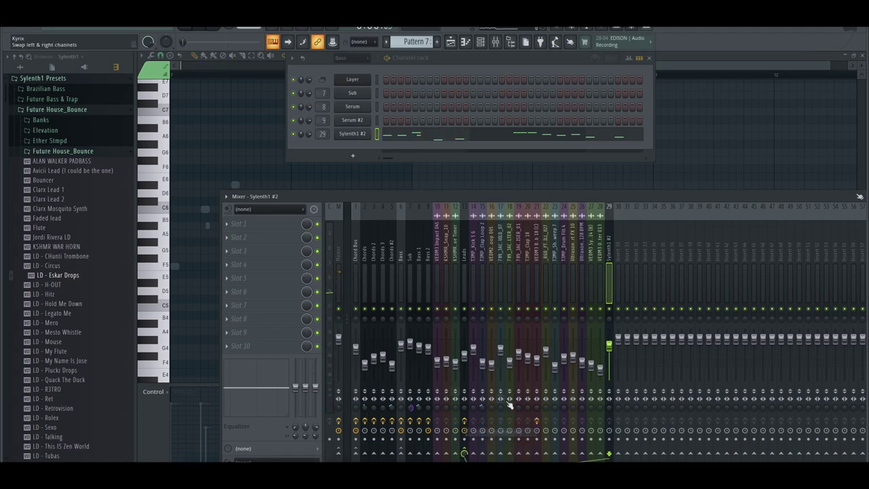
left_click_drag(609, 345, 609, 350)
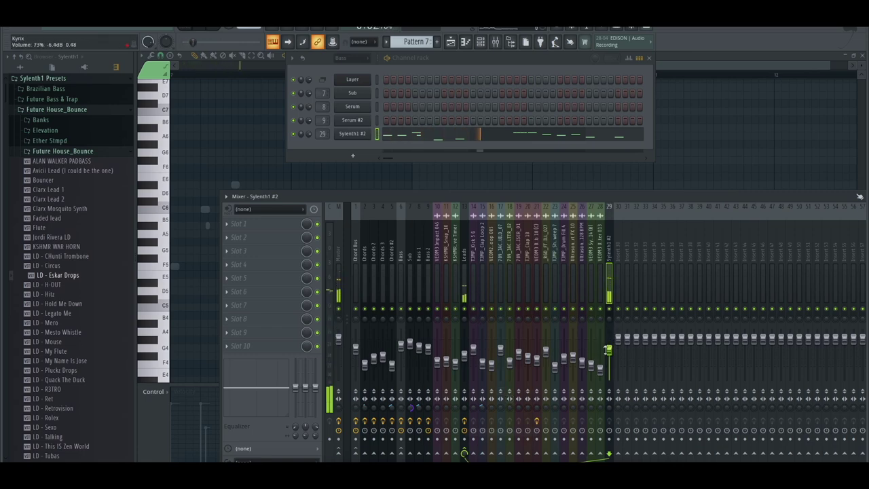
Step: Insert Fruity Parametric EQ 2 with the Low Cut preset on the Sylenth1 #2 track and raise the cut frequency
left_click(285, 224)
mouse_move(347, 291)
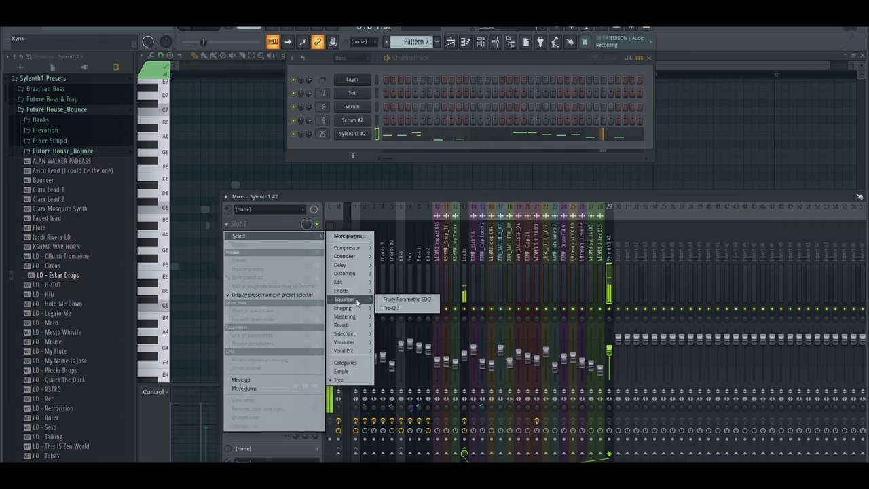
left_click(406, 299)
left_click(457, 146)
left_click(474, 178)
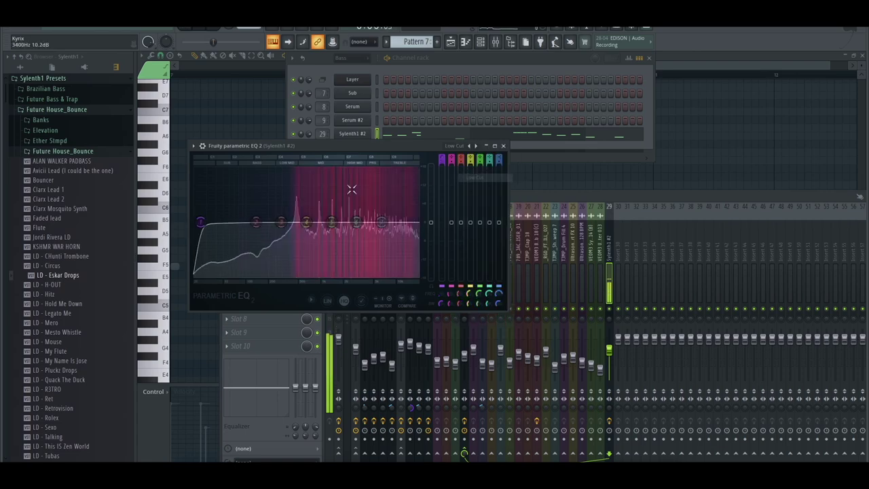
left_click_drag(200, 221, 290, 229)
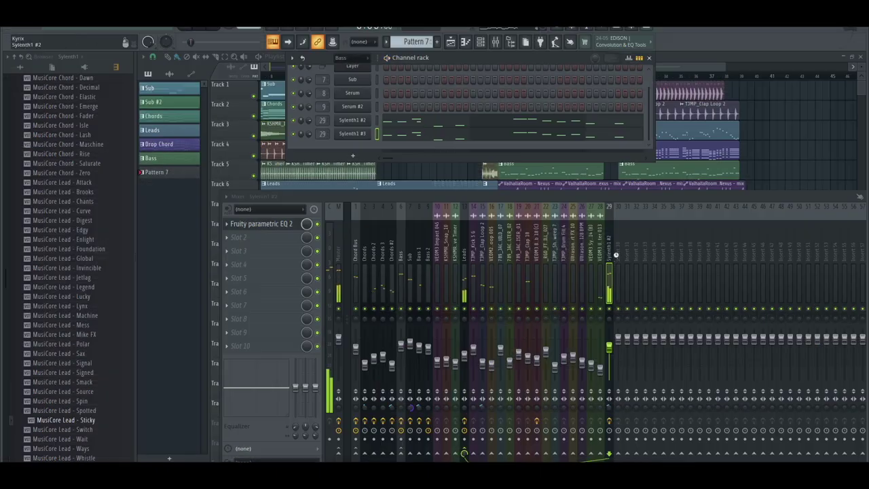
Step: Route Sylenth1 #3 to mixer track 30 and send that track to Leads
key("ctrl+l")
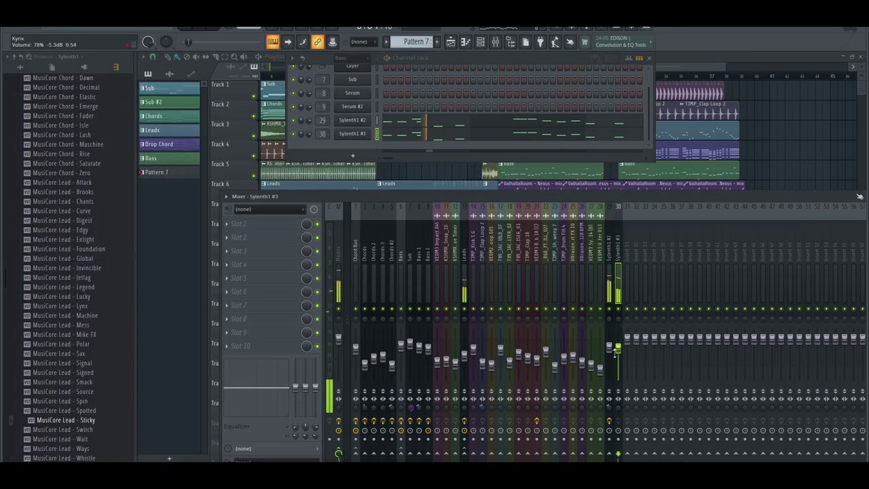
right_click(466, 453)
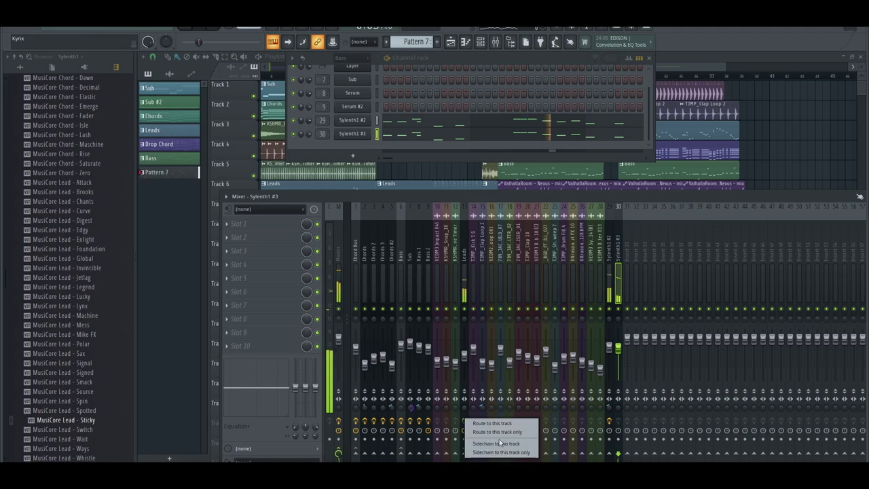
left_click(501, 443)
Step: Cut the lows of Sylenth1 #3 using Fruity Parametric EQ 2 with the Low Cut preset and slightly lower the track level
left_click(288, 228)
mouse_move(299, 231)
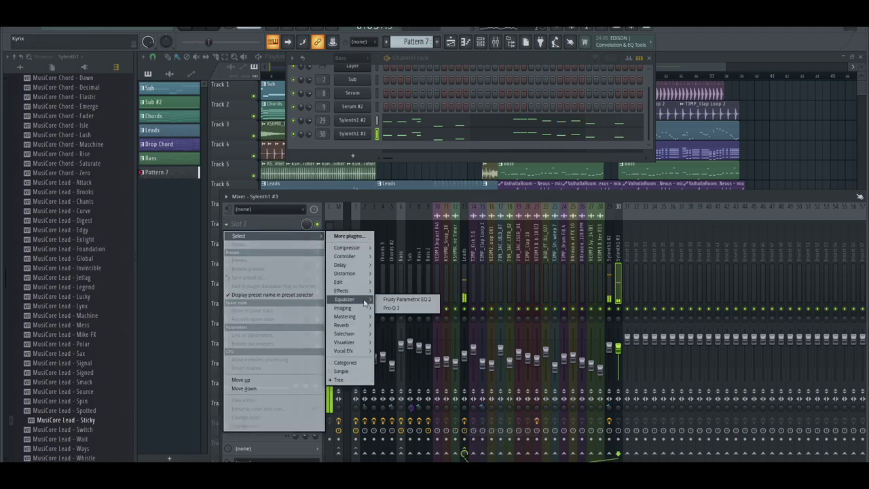
left_click(355, 301)
left_click(466, 185)
left_click(502, 189)
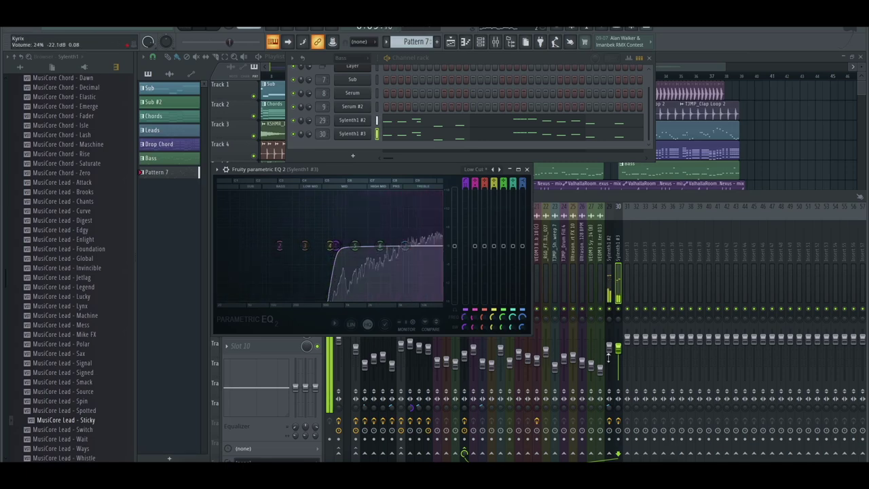
left_click_drag(618, 349, 618, 351)
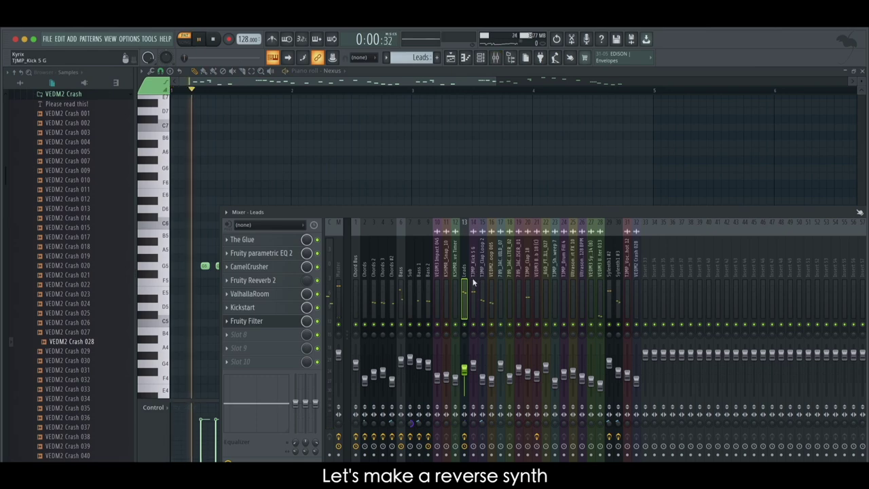
Step: Insert Edison on the Leads mixer track and turn off its Kickstart effect
left_click(268, 279)
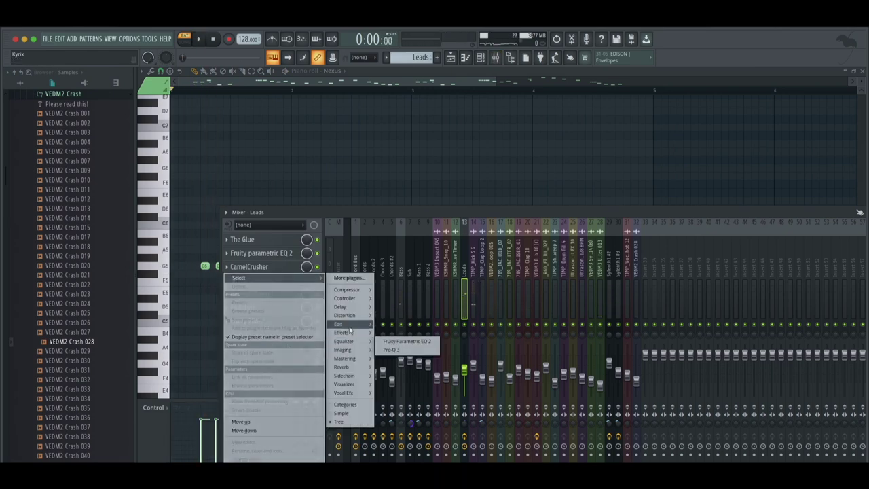
left_click(390, 324)
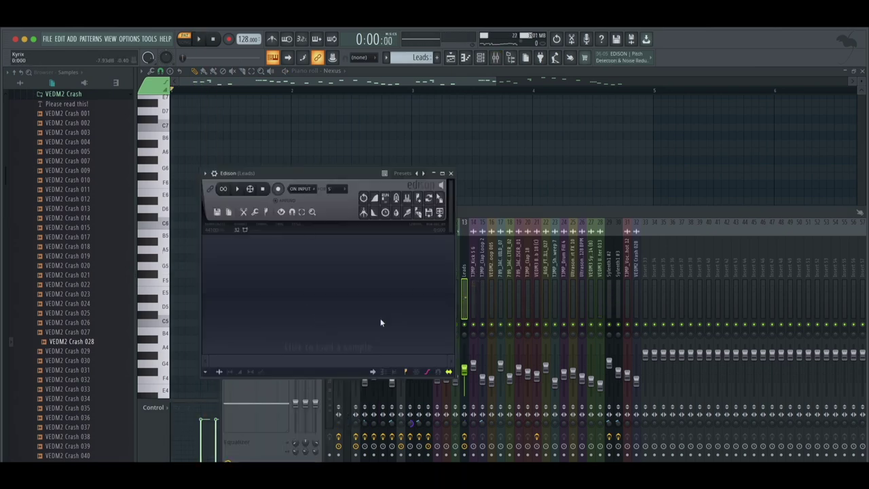
left_click_drag(326, 176, 514, 168)
left_click(316, 309)
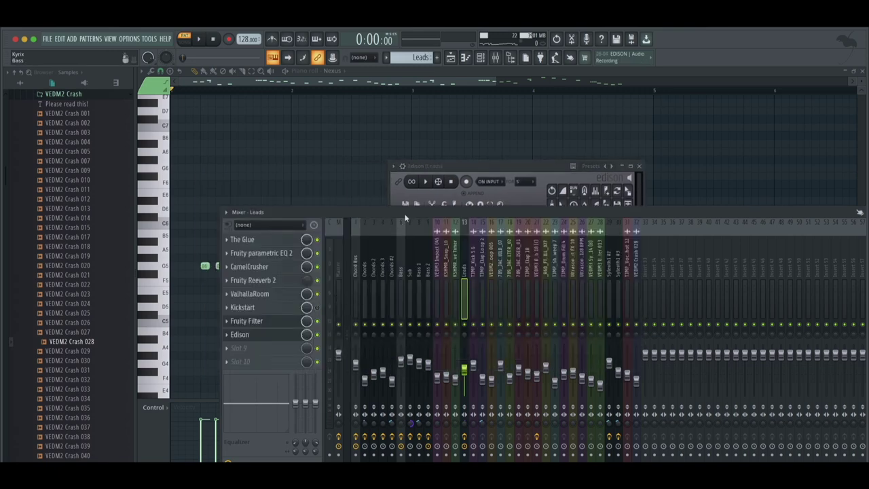
Step: Record the first notes of the Leads pattern into Edison
left_click(466, 182)
left_click(199, 38)
left_click(215, 39)
left_click(451, 182)
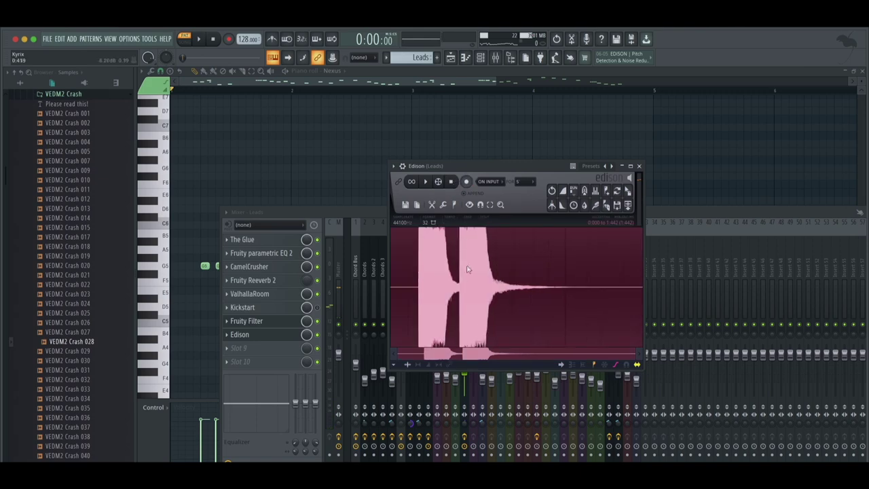
Step: Delete the second note from the Edison recording and apply Convolution reverb with an added tail to the remaining one
key("Delete")
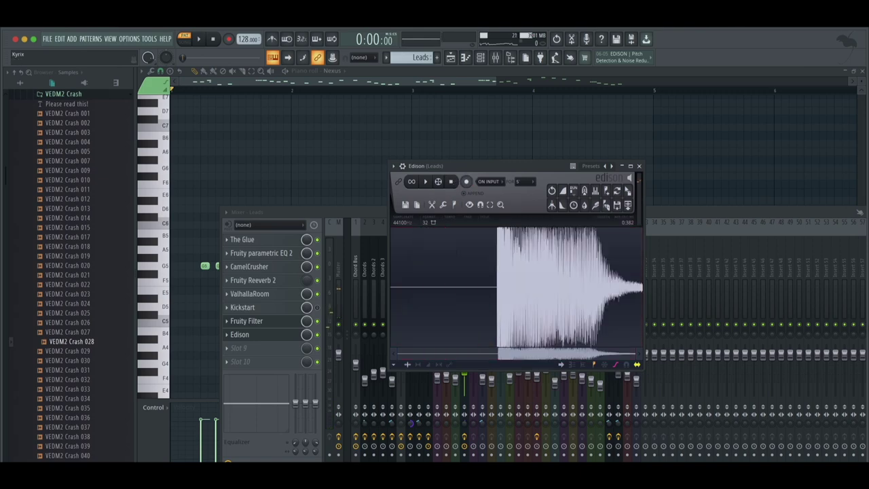
left_click(445, 206)
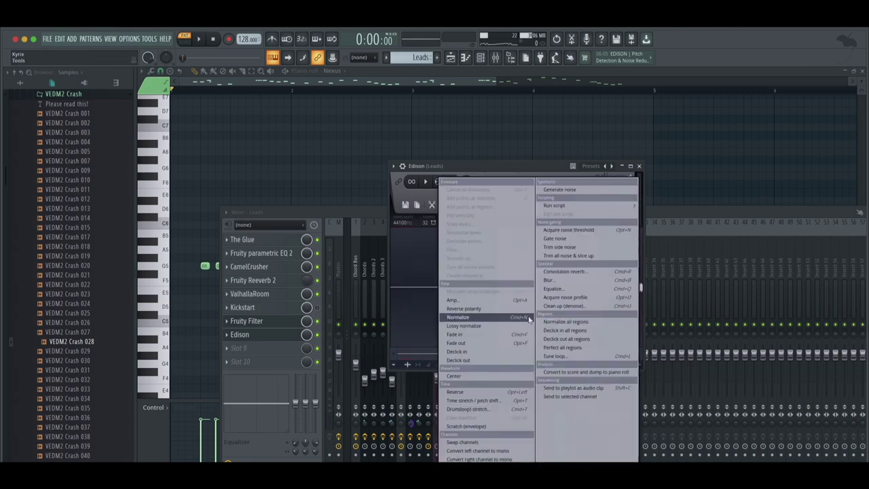
left_click(591, 271)
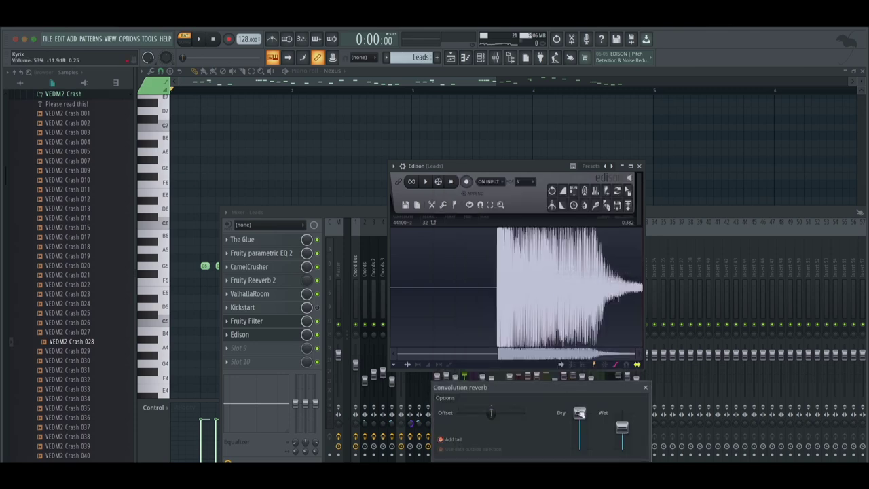
left_click_drag(587, 383, 590, 161)
left_click(636, 338)
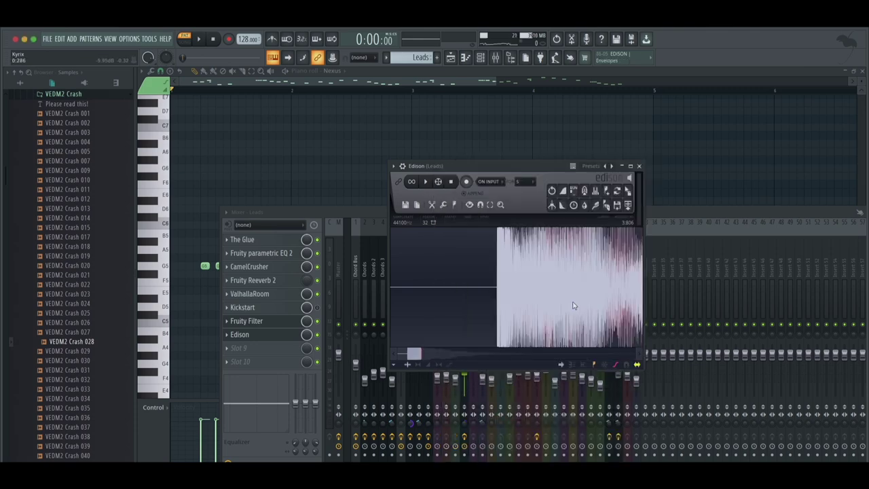
Step: Reverse the reverberated lead sample in Edison
scroll(588, 309, "down", 5)
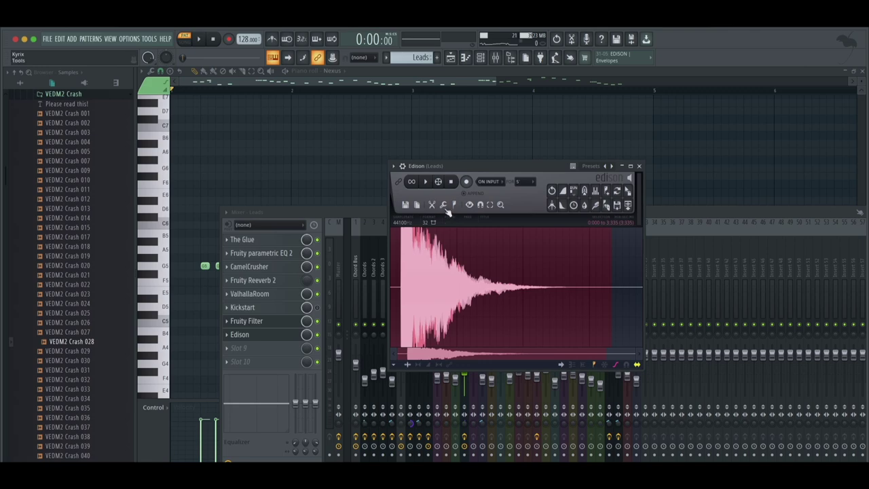
left_click(445, 205)
left_click(496, 392)
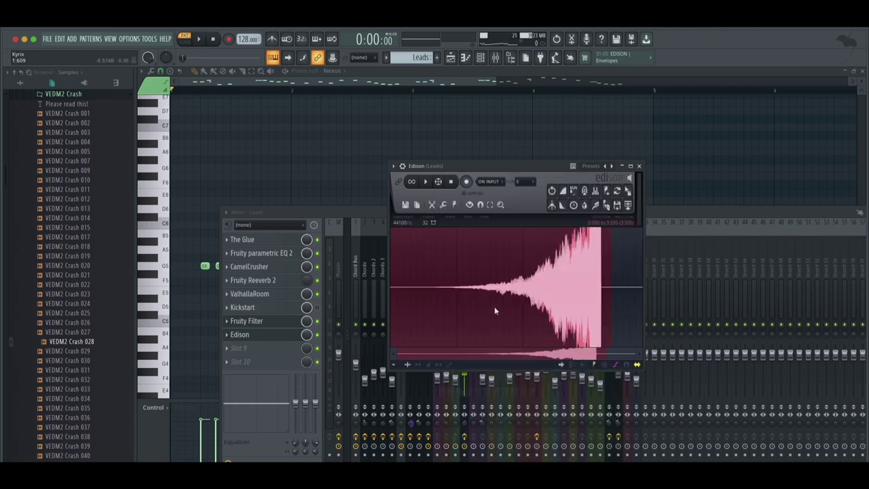
Step: Place the reversed lead sample in the playlist on Track 11, leading into the drop at bar 23, and play the transition
left_click_drag(457, 296, 588, 291)
left_click_drag(628, 208, 401, 316)
key("space")
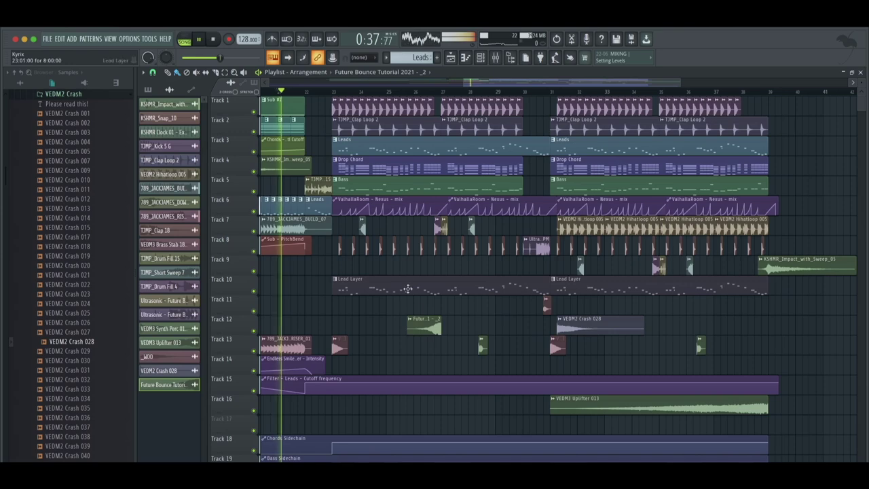
left_click(494, 57)
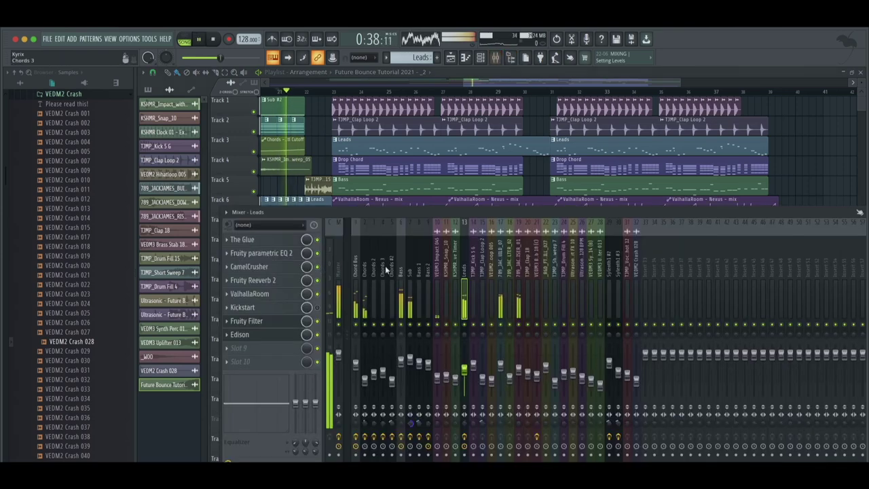
key("F9")
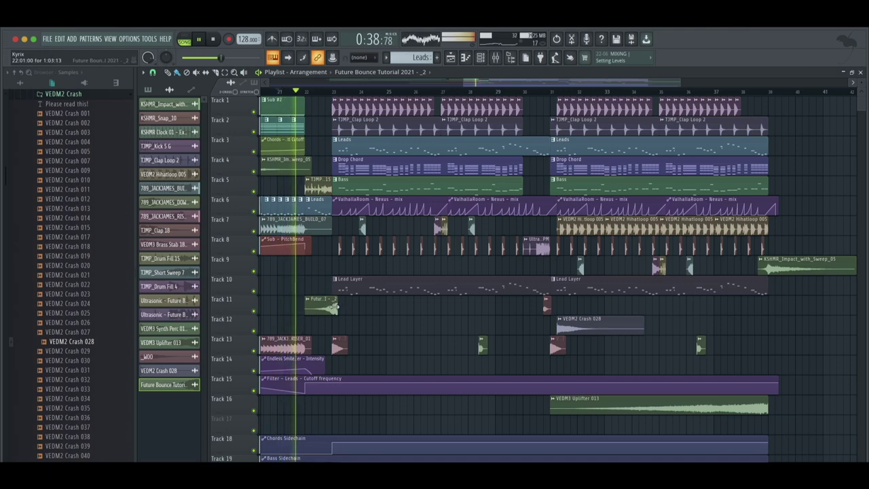
key("space")
Step: Route the reversed lead clip to mixer track 33 and lower that track's level
double_click(330, 307)
left_click(432, 186)
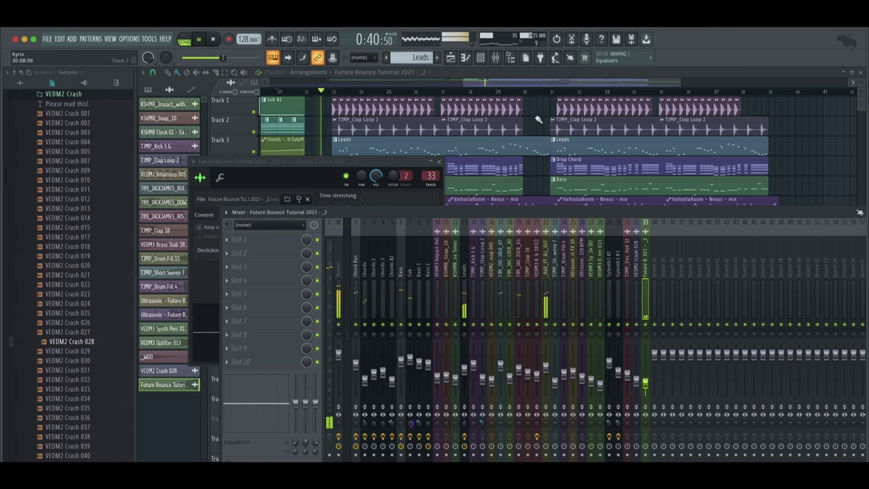
left_click(541, 80)
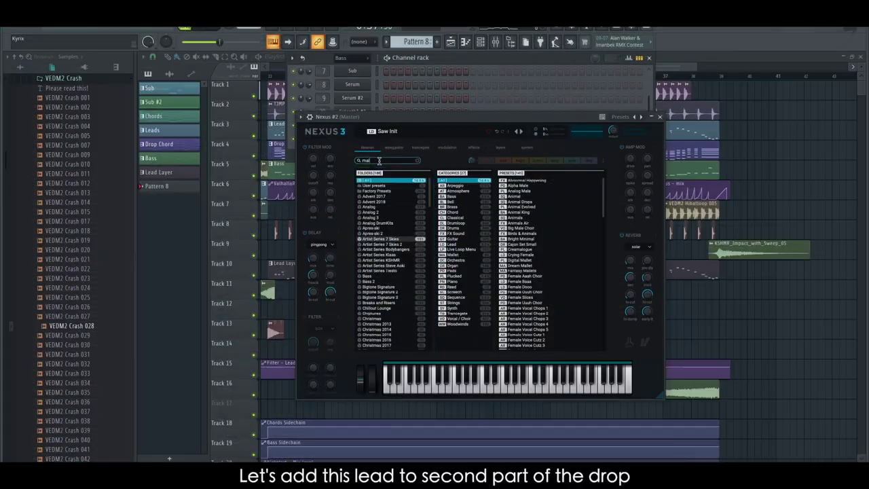
Step: Search the Nexus #2 presets for marimba and load the plucked (PL) Marimba preset
type("j")
type("rimba")
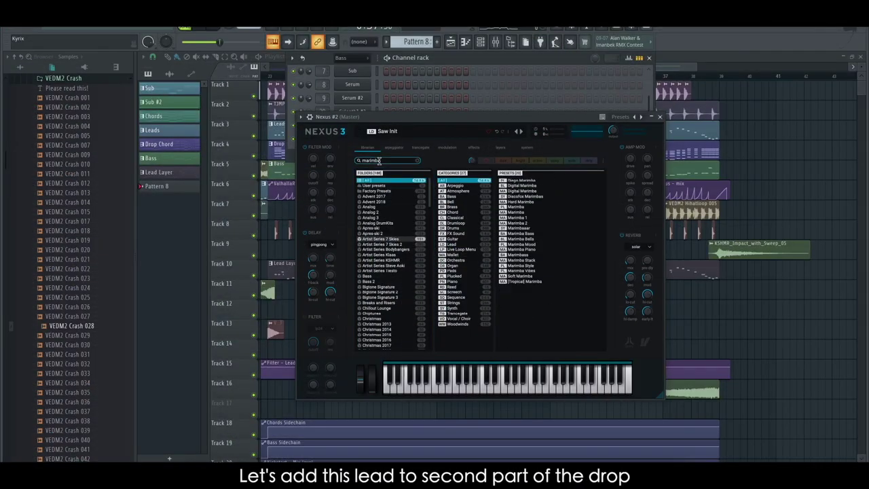
left_click(525, 208)
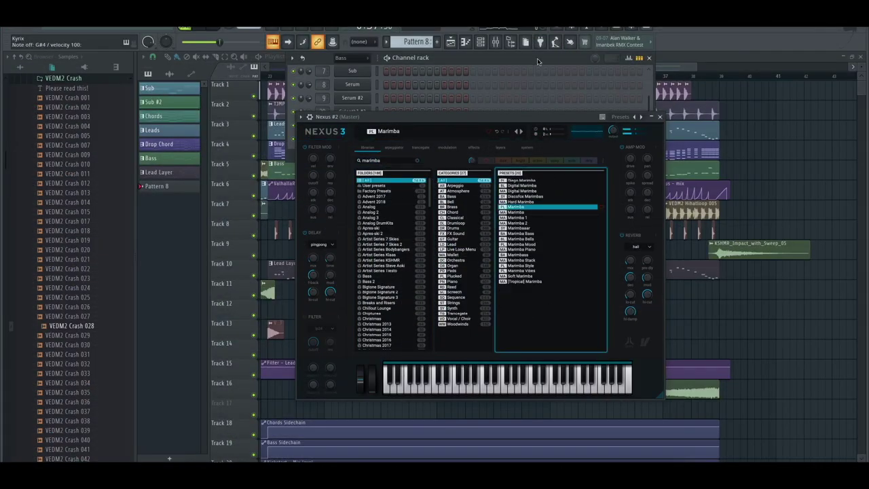